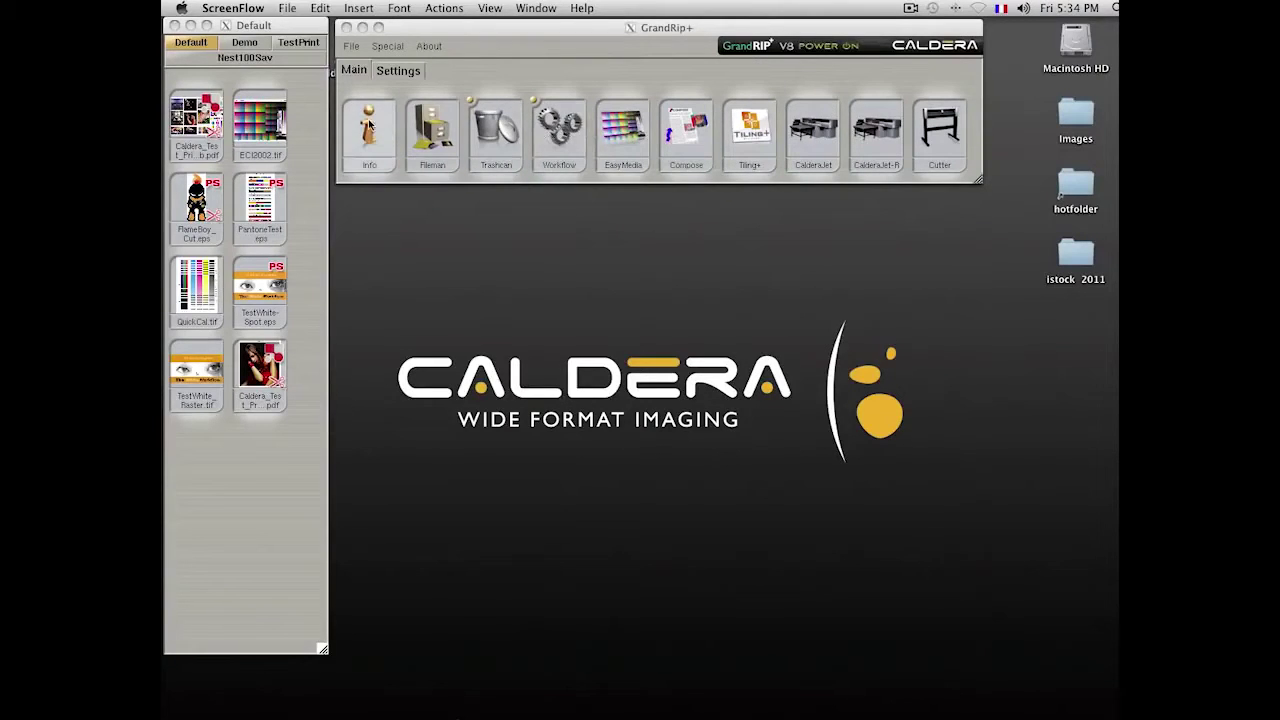
# - Load the five Caldera_istock_cd_horizontal_2011 PDFs (P1 to P5) from the istock_2011 folder into the Demo image bar page using Fileman
pyautogui.click(242, 45)
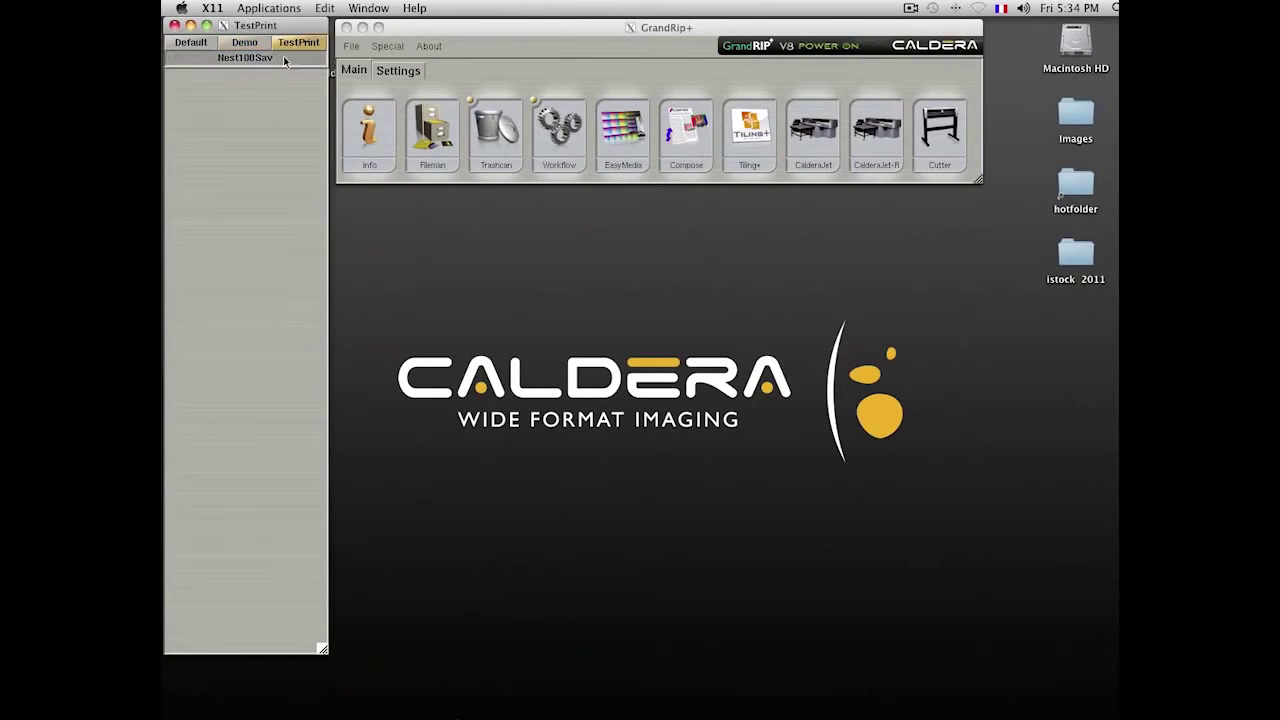
pyautogui.click(205, 45)
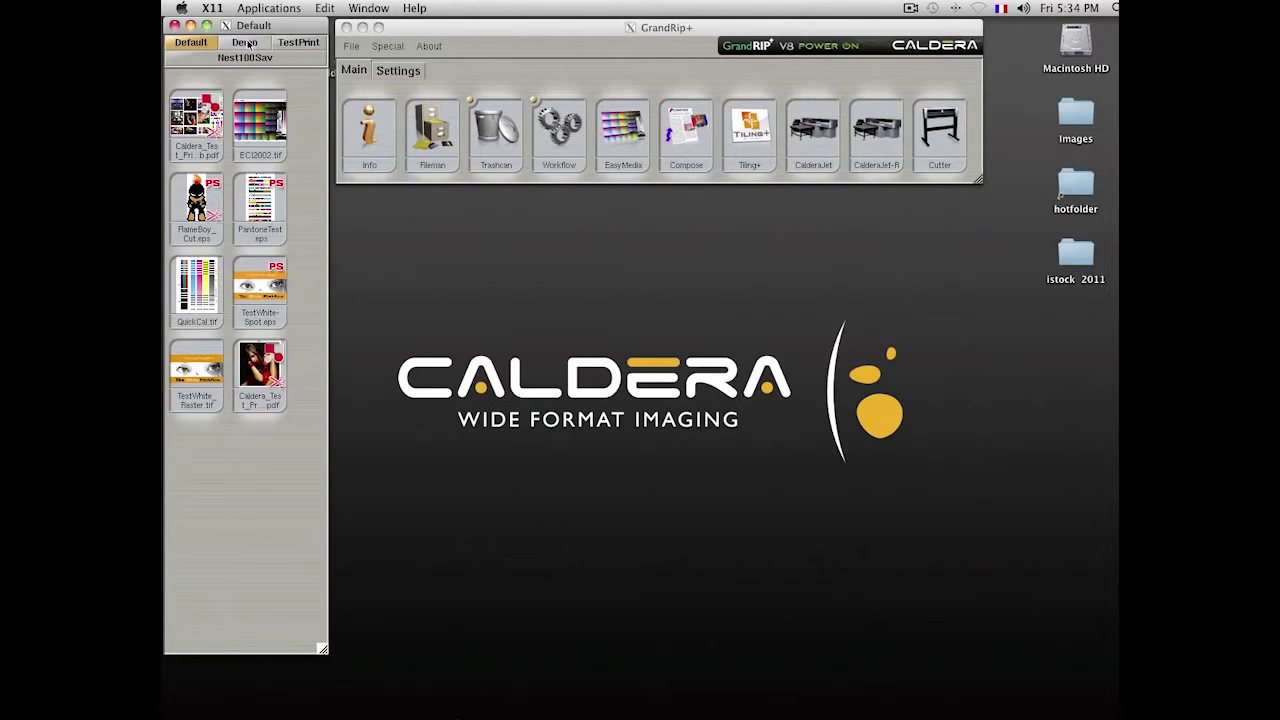
pyautogui.click(246, 43)
pyautogui.click(425, 130)
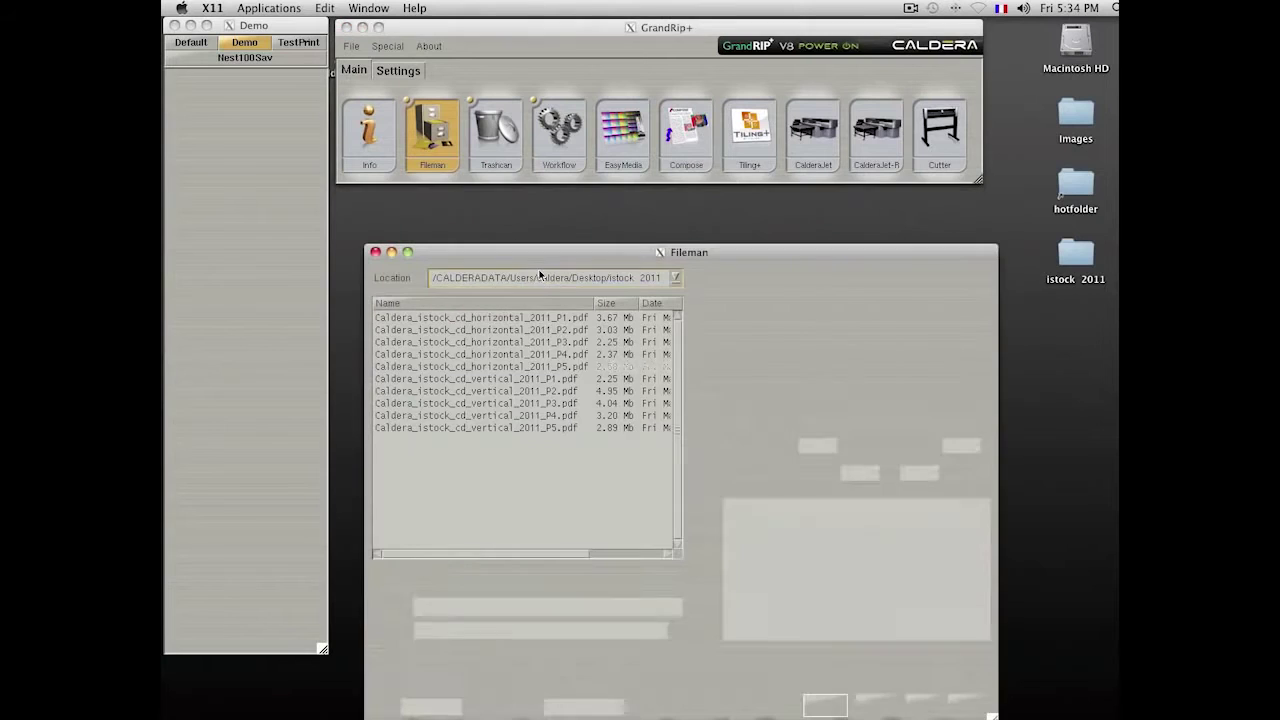
pyautogui.click(548, 318)
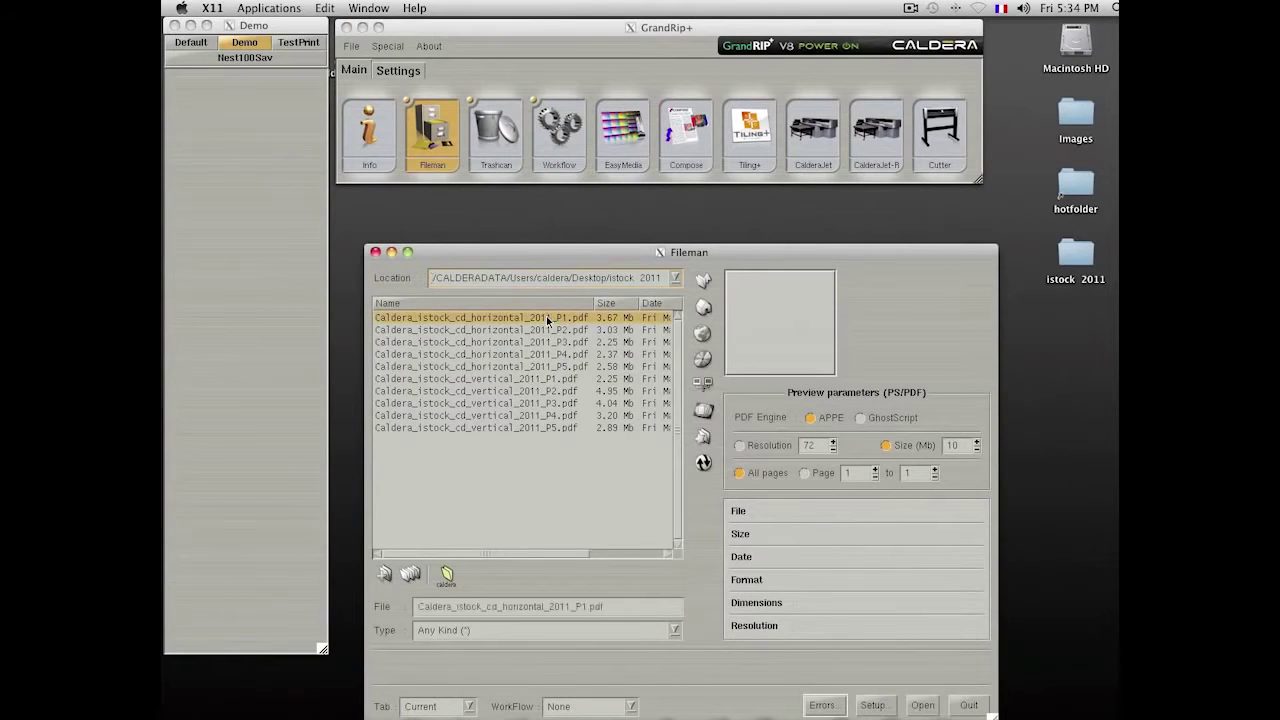
pyautogui.keyDown('shift'); pyautogui.click(537, 367); pyautogui.keyUp('shift')
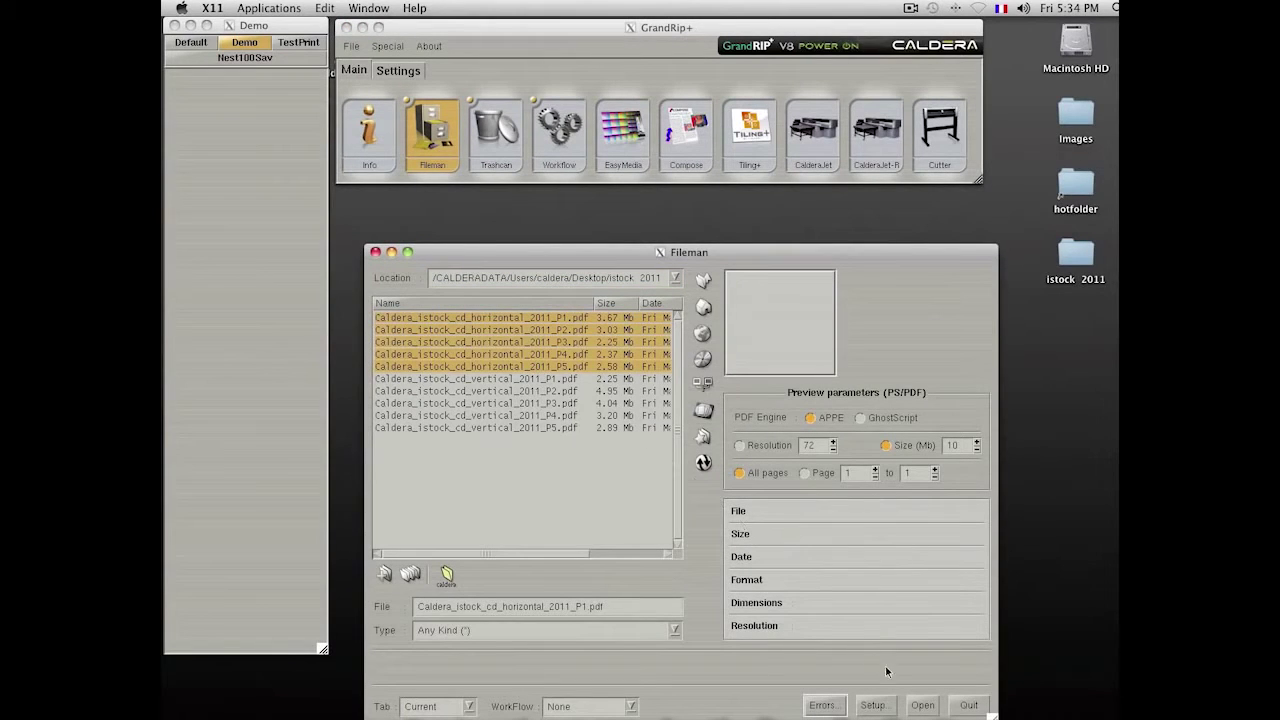
pyautogui.click(921, 704)
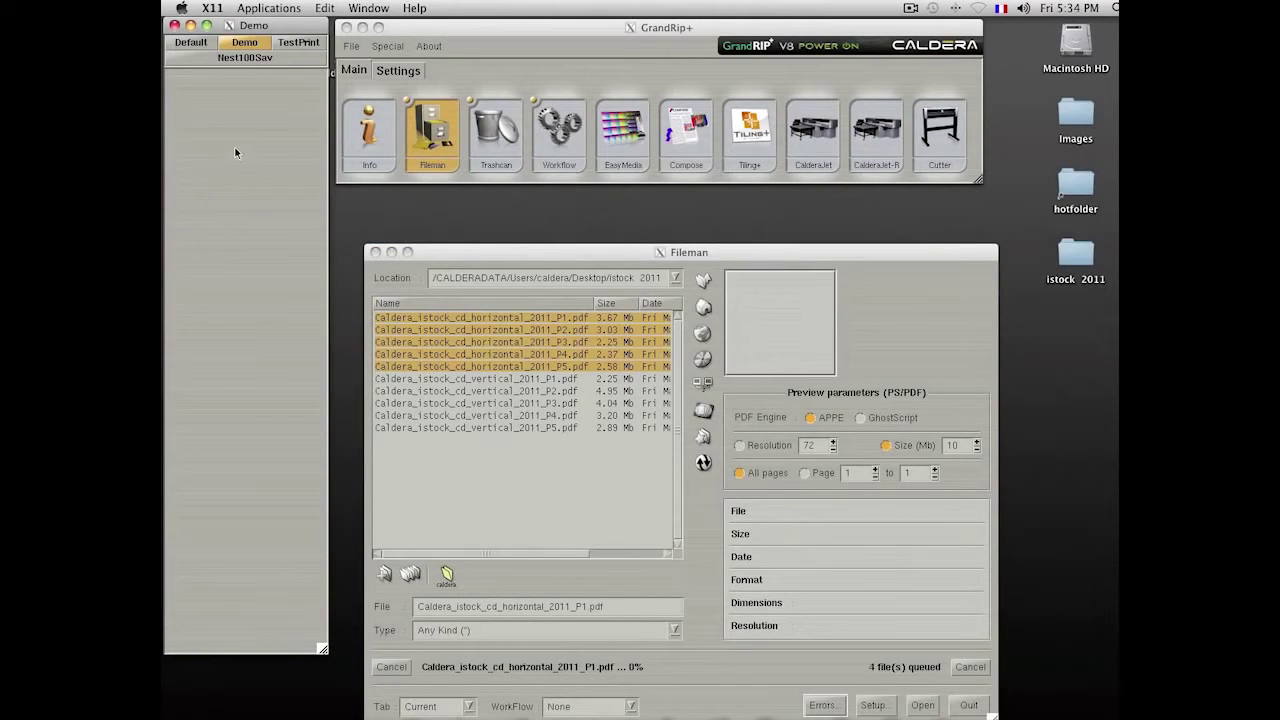
# - Quit Fileman and let the remaining file-loading jobs continue in the background
pyautogui.click(640, 514)
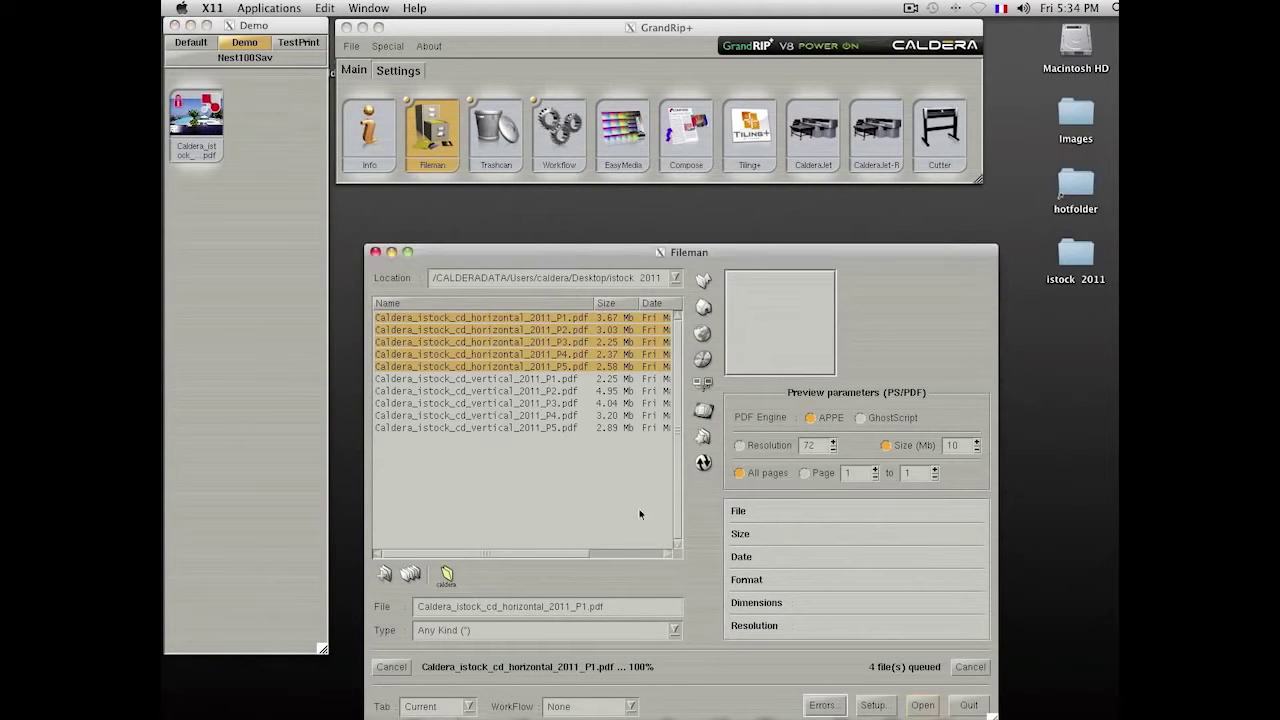
pyautogui.click(969, 706)
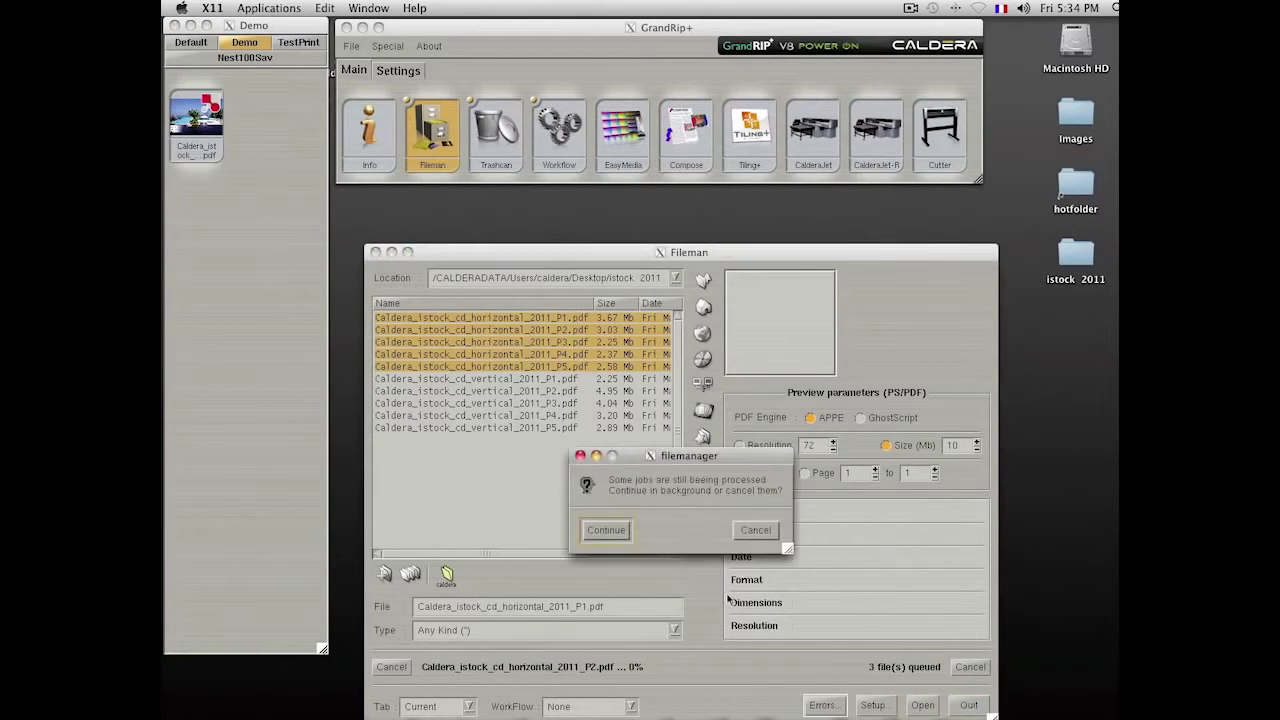
pyautogui.click(605, 532)
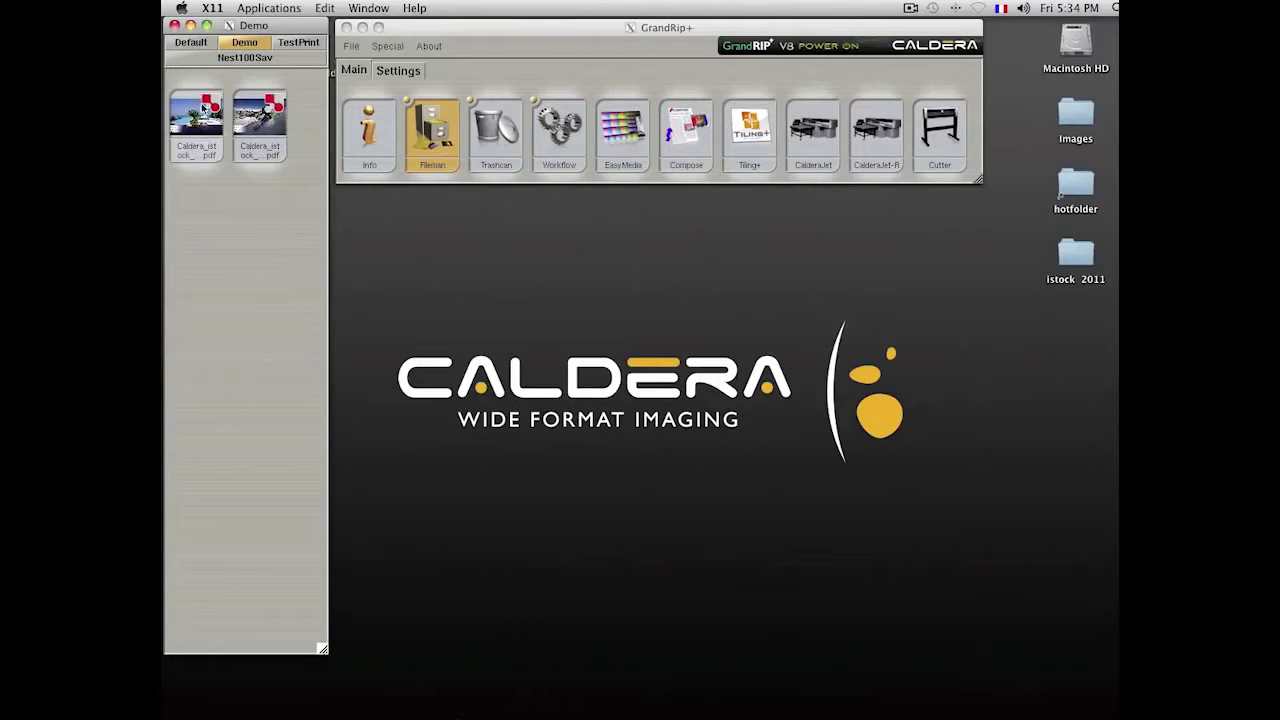
# - Send the first horizontal PDF in the Demo page to the CalderaJet print module and review its resolution, loading, media and mode options
pyautogui.moveTo(197, 108); pyautogui.dragTo(816, 132)
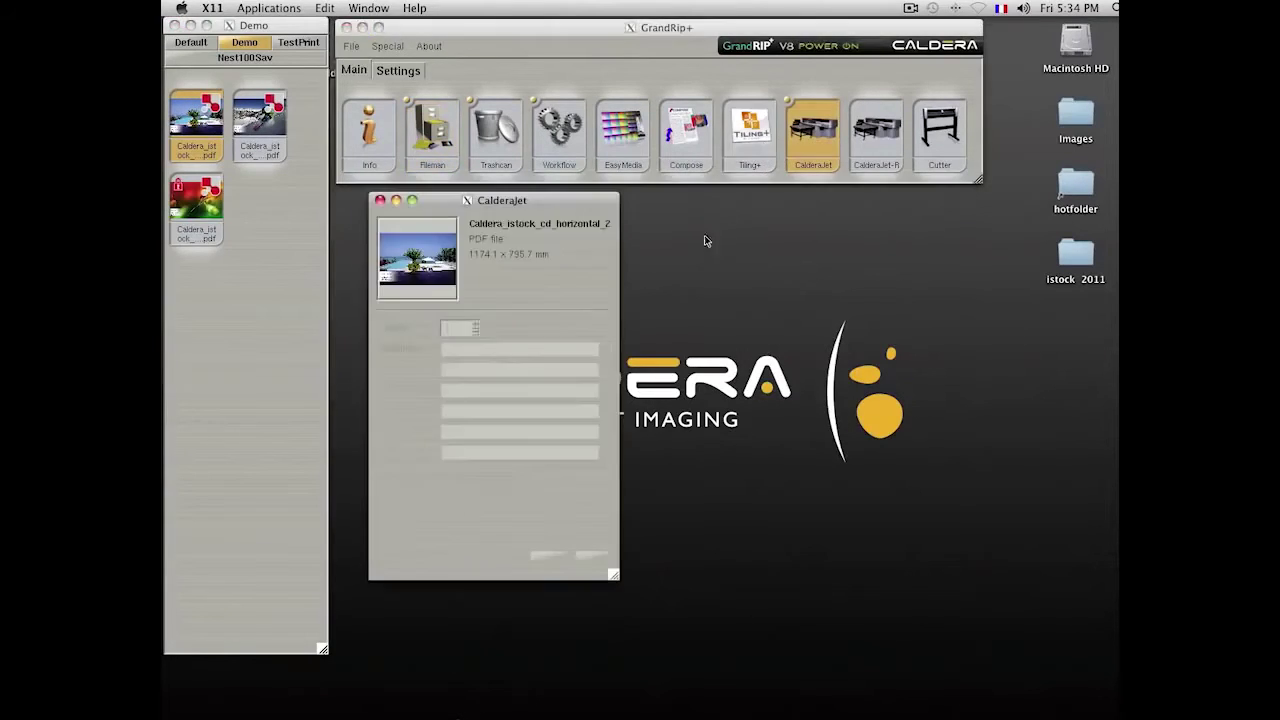
pyautogui.click(605, 350)
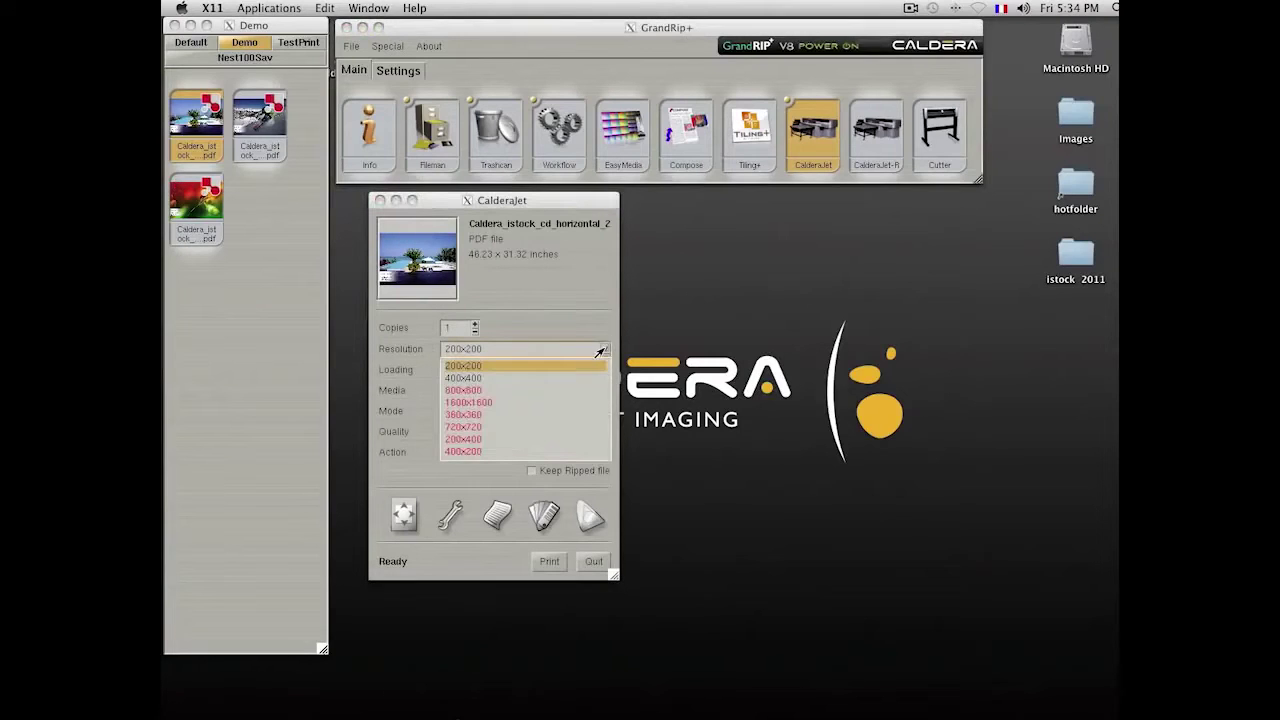
pyautogui.click(608, 362)
pyautogui.click(607, 369)
pyautogui.click(581, 330)
pyautogui.click(603, 391)
pyautogui.click(553, 306)
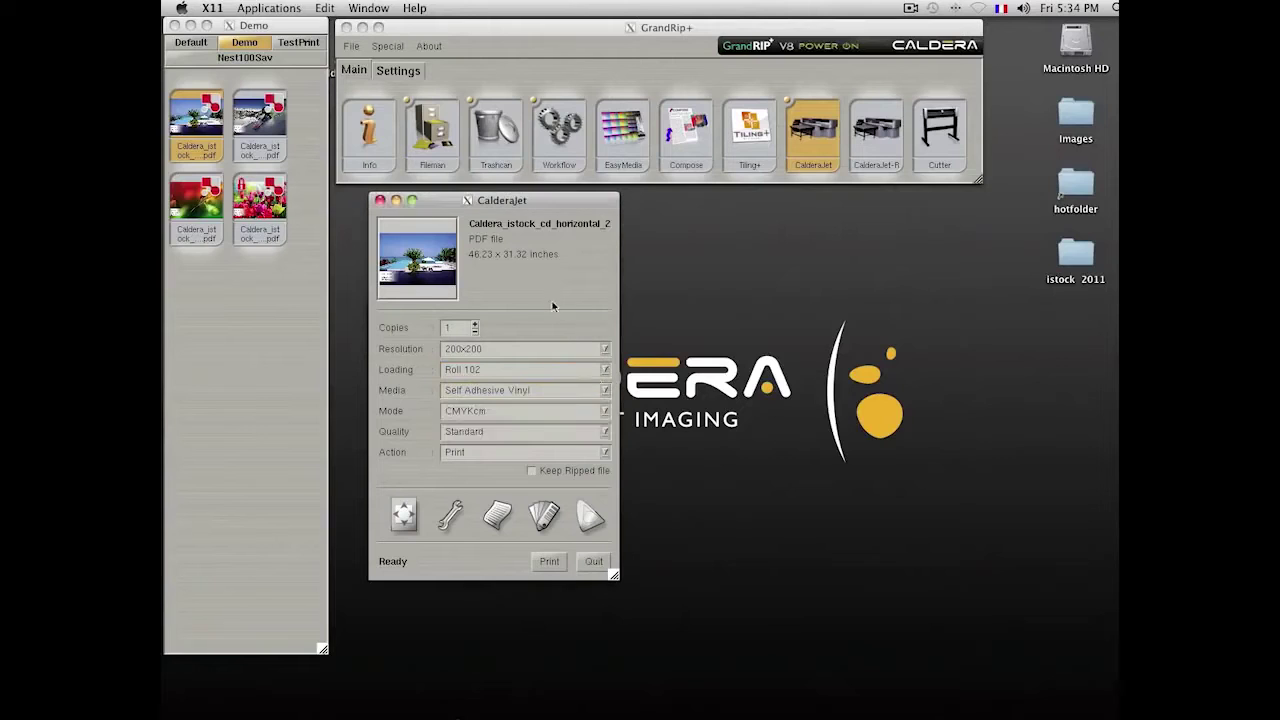
pyautogui.click(601, 410)
pyautogui.click(556, 308)
# - Choose Print as the job's action and send the image to the CalderaJet printer
pyautogui.click(604, 452)
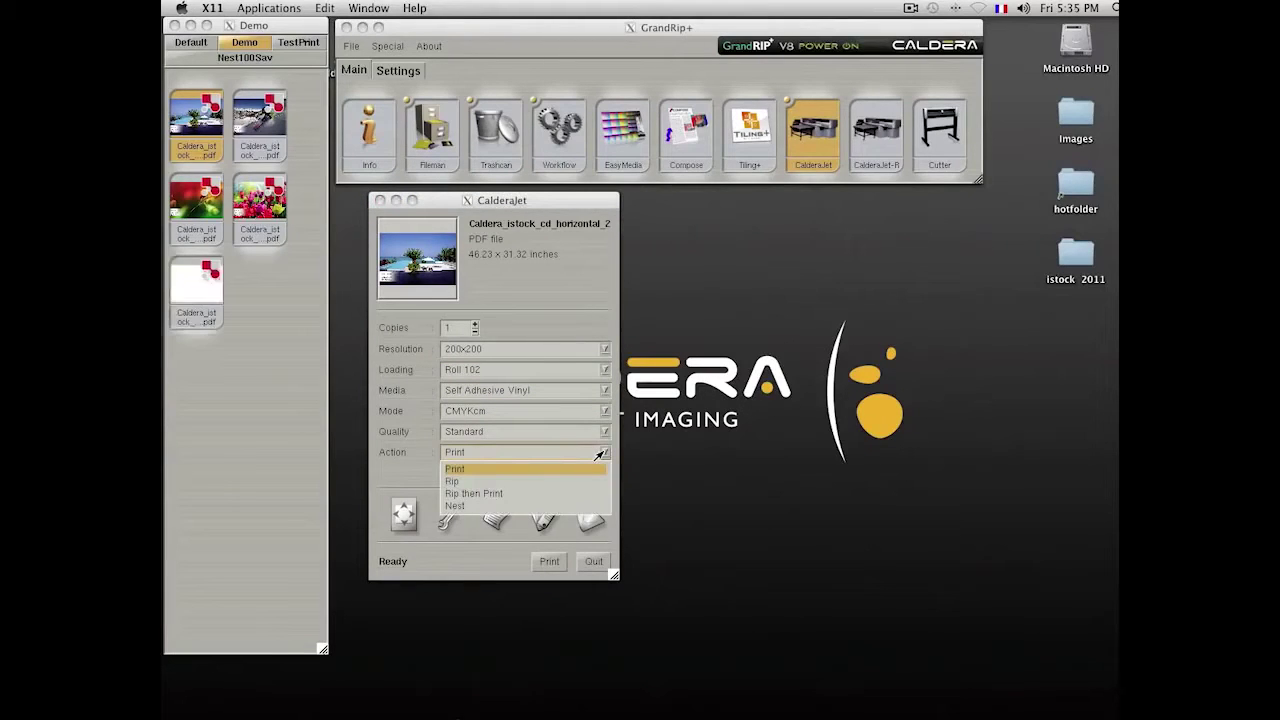
pyautogui.click(595, 466)
pyautogui.click(550, 563)
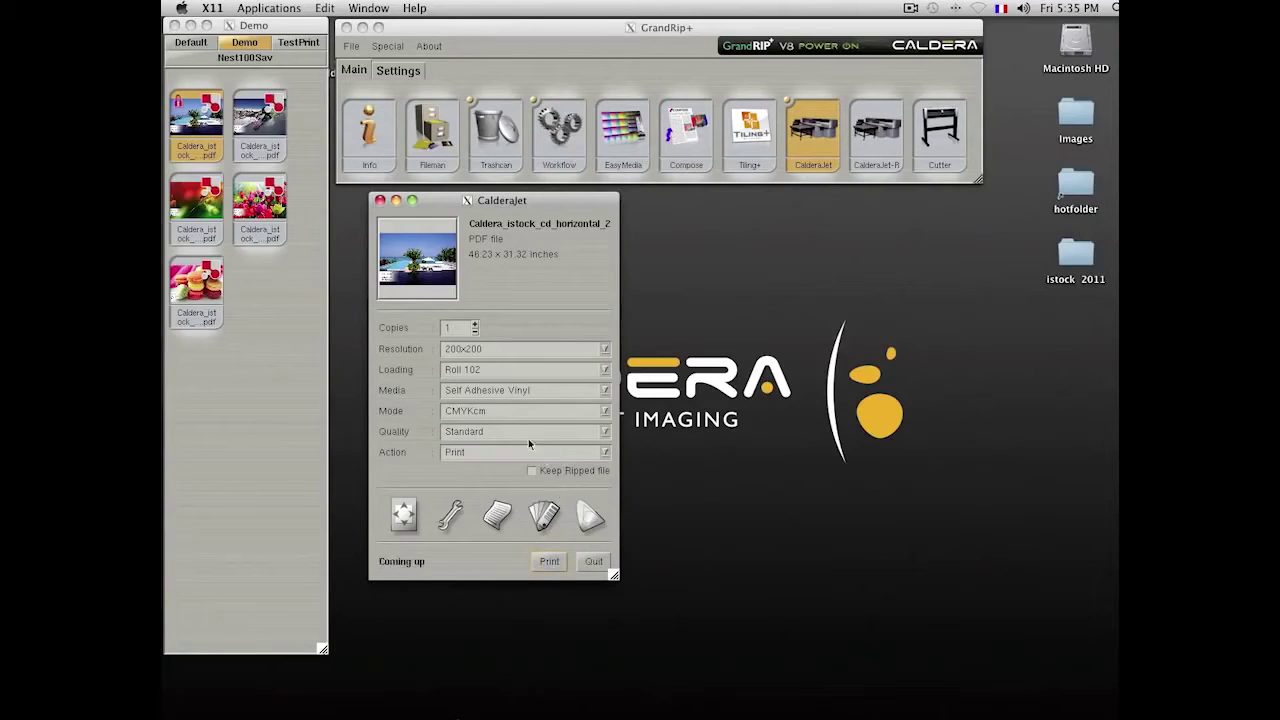
# - Check the print job in the Spooler, and close both the Spooler and the CalderaJet print window
pyautogui.click(498, 516)
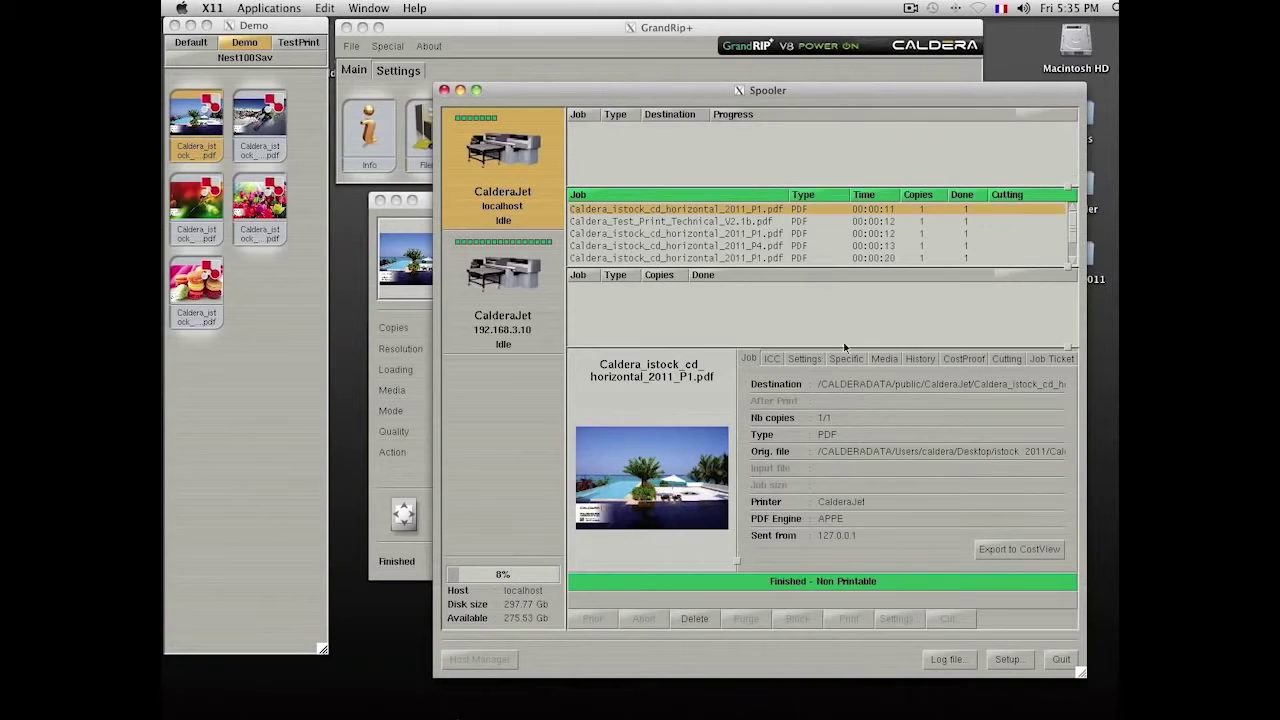
pyautogui.click(1061, 659)
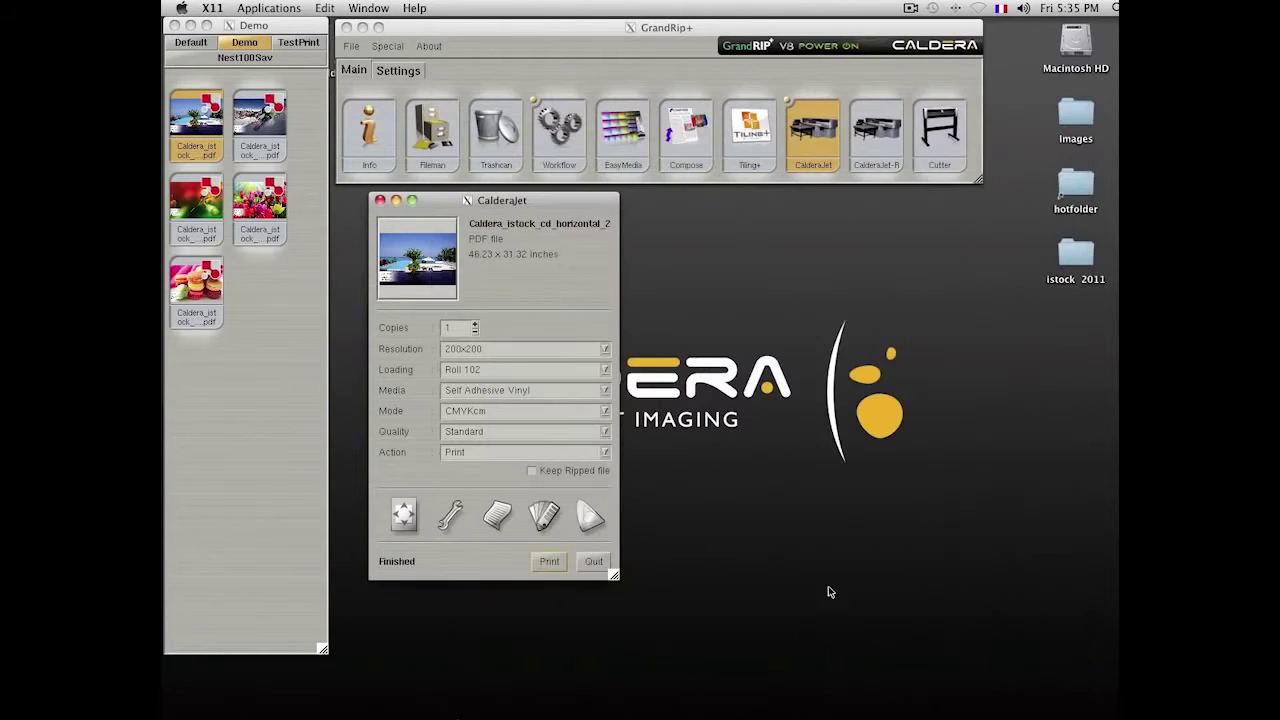
pyautogui.click(591, 562)
# - Show the TestPrint page and copy the five horizontal PDFs from the istock_2011 folder into the TestPrint hotfolder
pyautogui.click(298, 42)
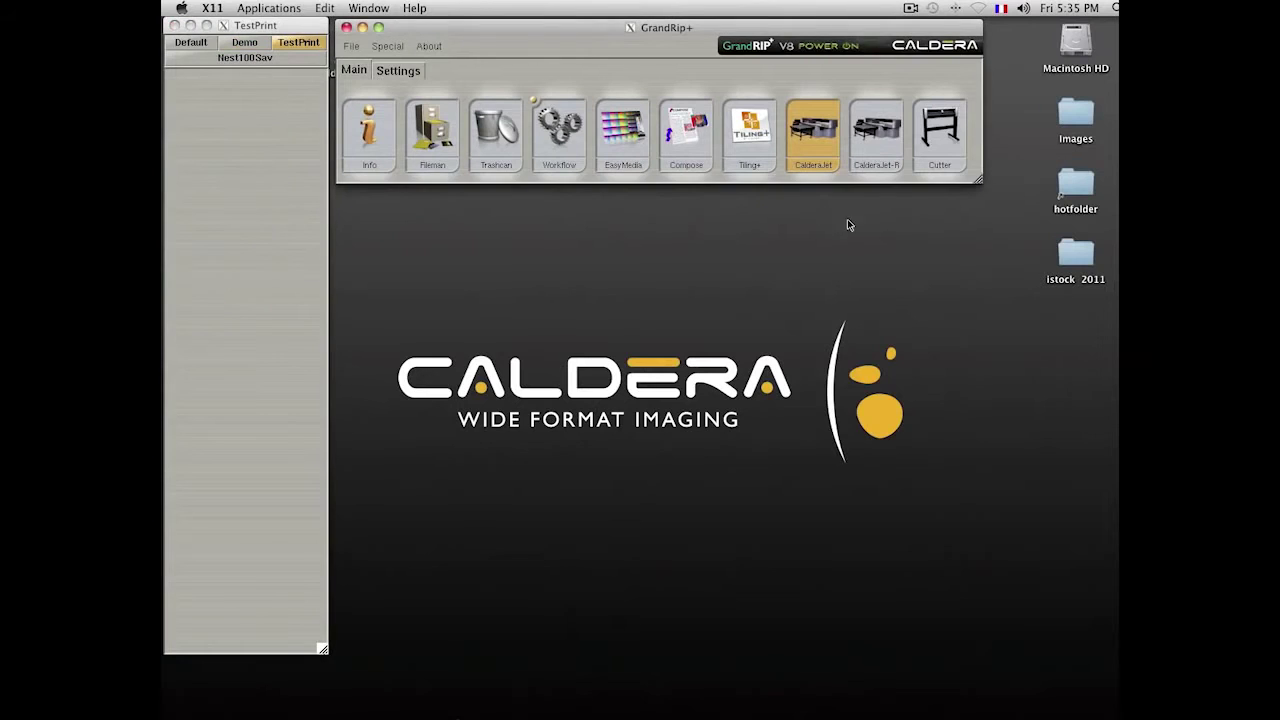
pyautogui.click(1074, 188)
pyautogui.doubleClick(1073, 186)
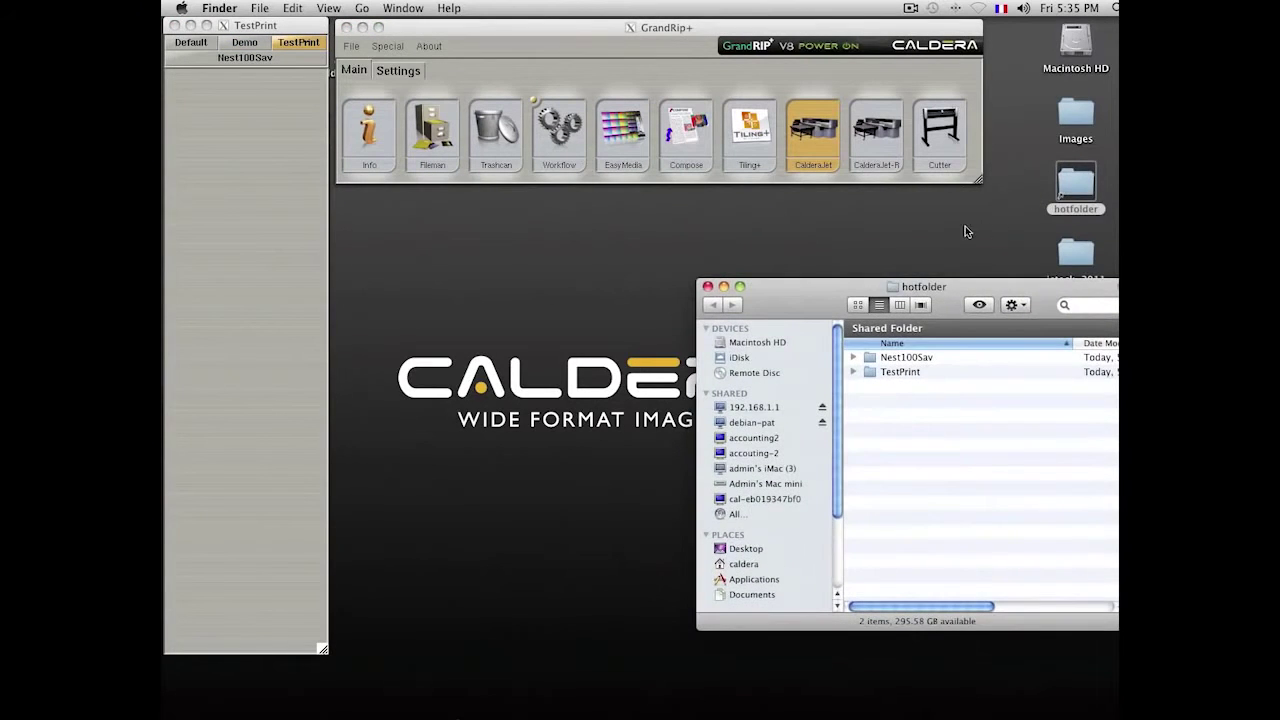
pyautogui.doubleClick(1075, 252)
pyautogui.click(390, 355)
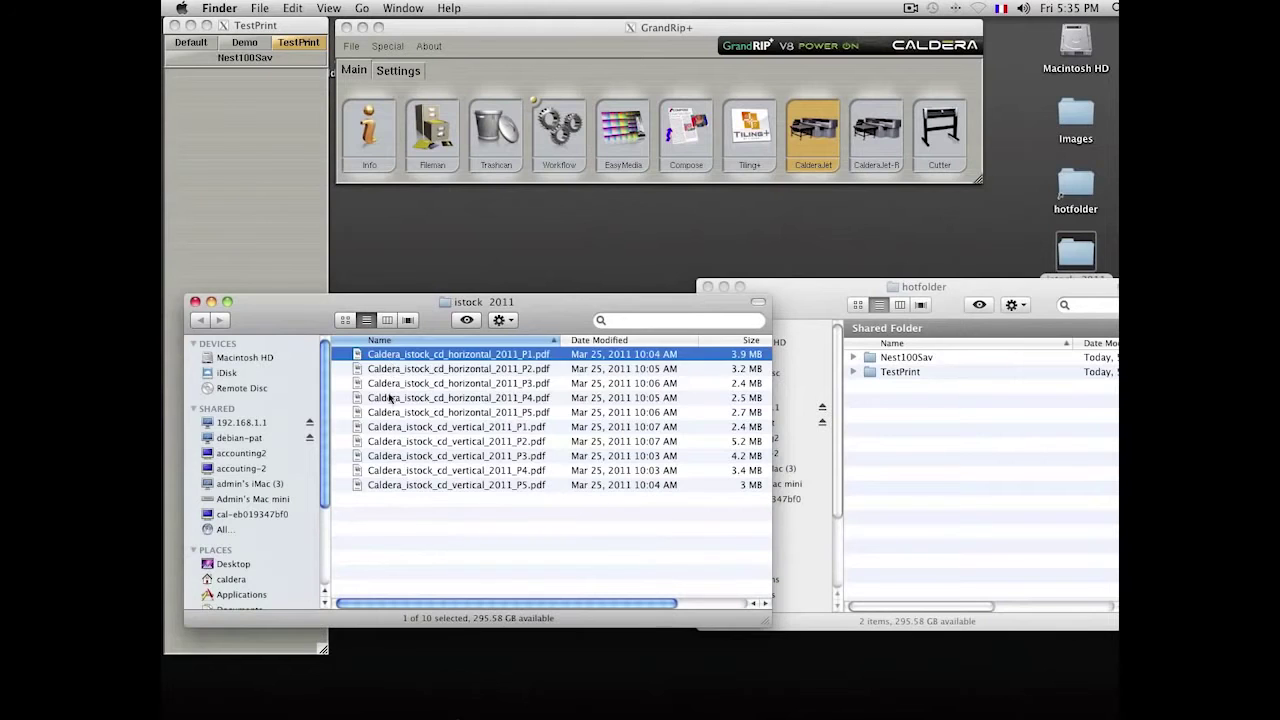
pyautogui.keyDown('shift'); pyautogui.click(386, 412); pyautogui.keyUp('shift')
pyautogui.moveTo(361, 362); pyautogui.dragTo(892, 377)
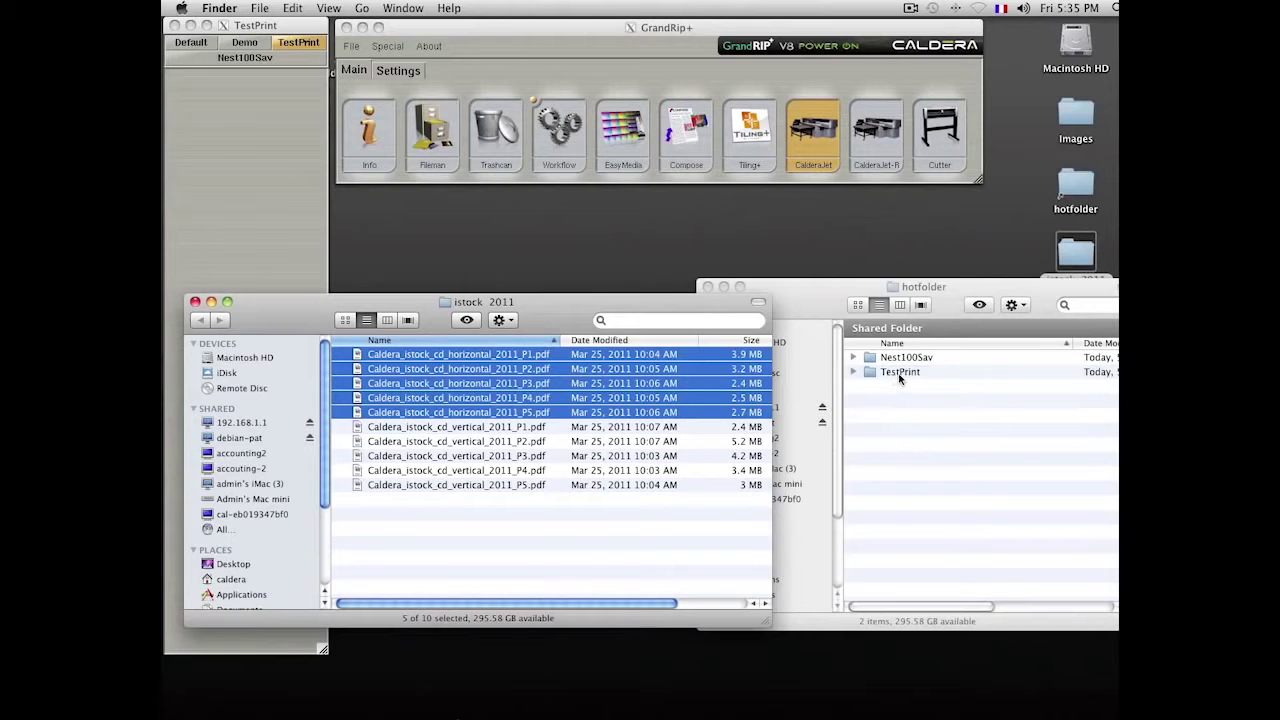
# - Check the contents of the TestPrint hotfolder and close the Finder windows
pyautogui.doubleClick(899, 373)
pyautogui.click(708, 287)
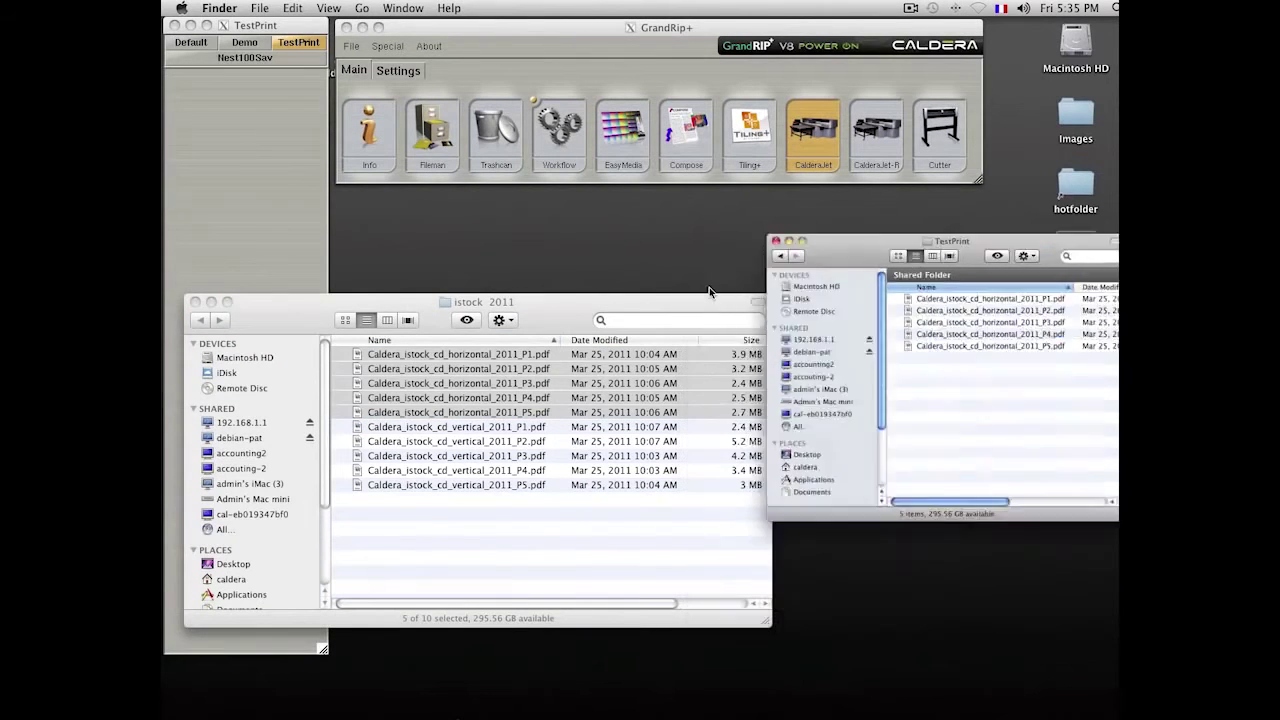
pyautogui.click(195, 301)
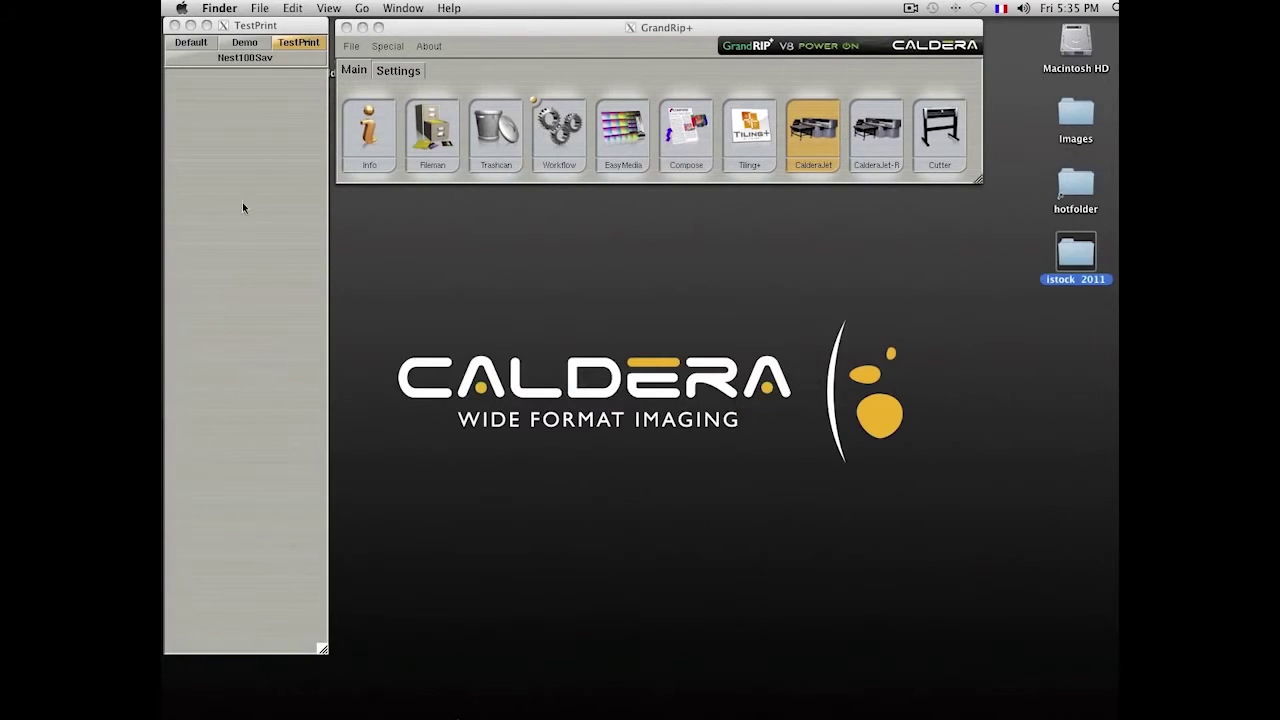
pyautogui.click(297, 42)
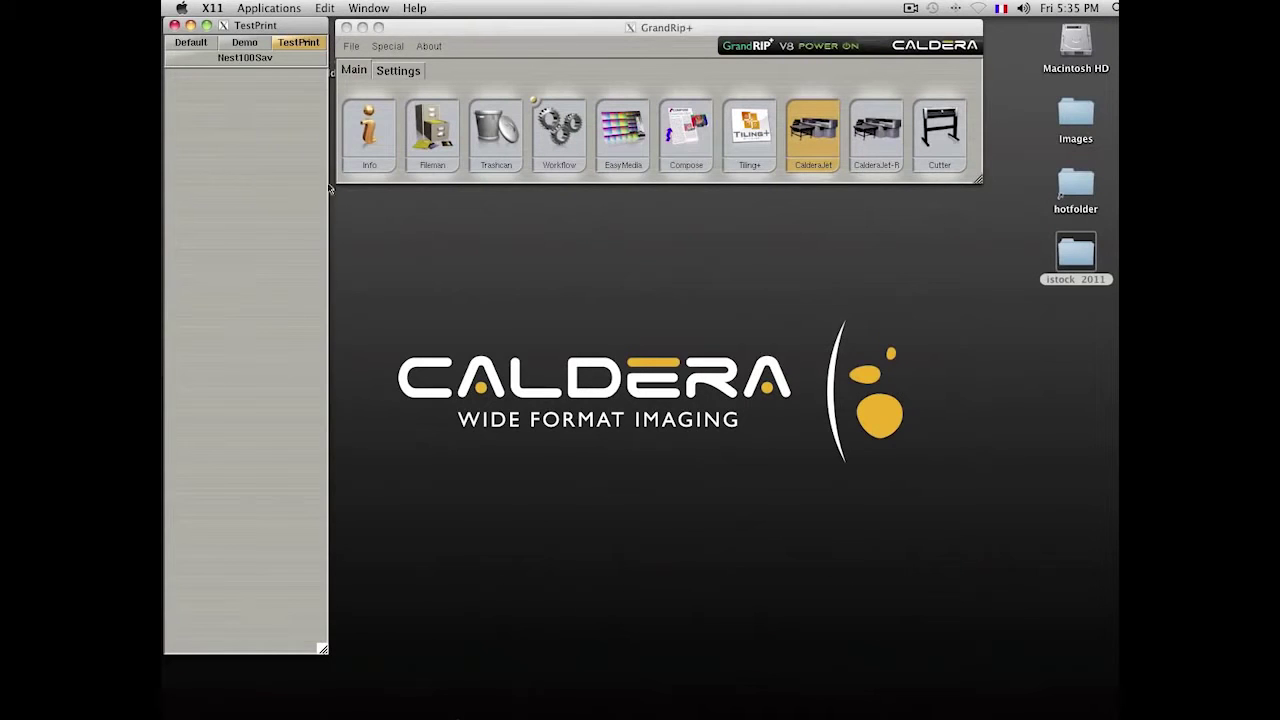
pyautogui.click(401, 184)
pyautogui.click(240, 71)
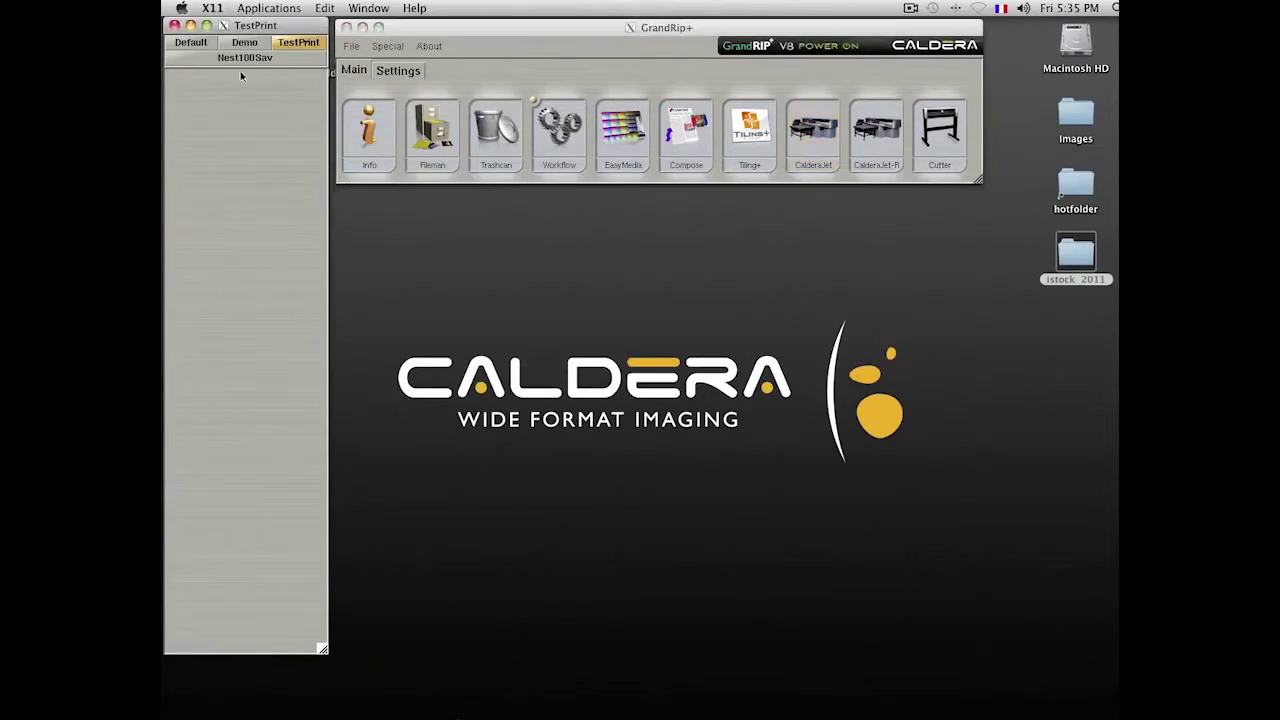
# - Open Caldera_Test_Print_Technical_V2.1b.pdf from the Default page in its own preview window on the desktop
pyautogui.click(190, 42)
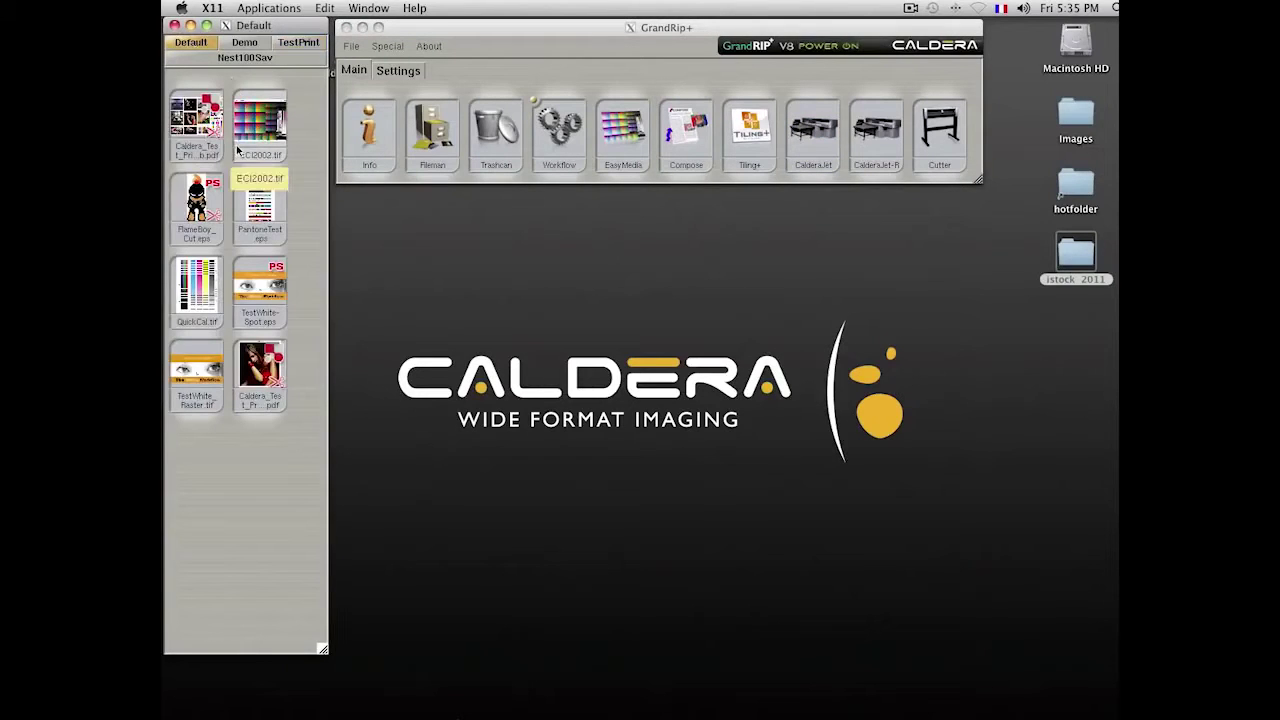
pyautogui.moveTo(205, 115); pyautogui.dragTo(442, 217)
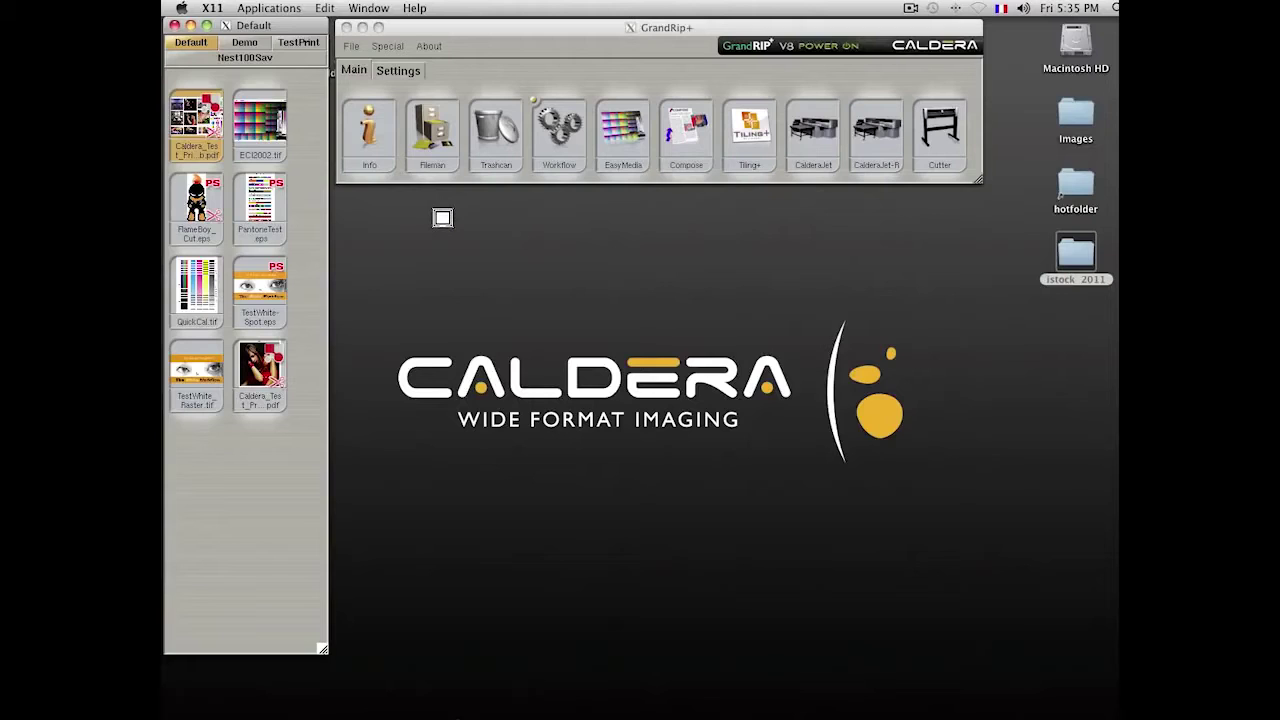
pyautogui.moveTo(442, 217); pyautogui.dragTo(442, 223)
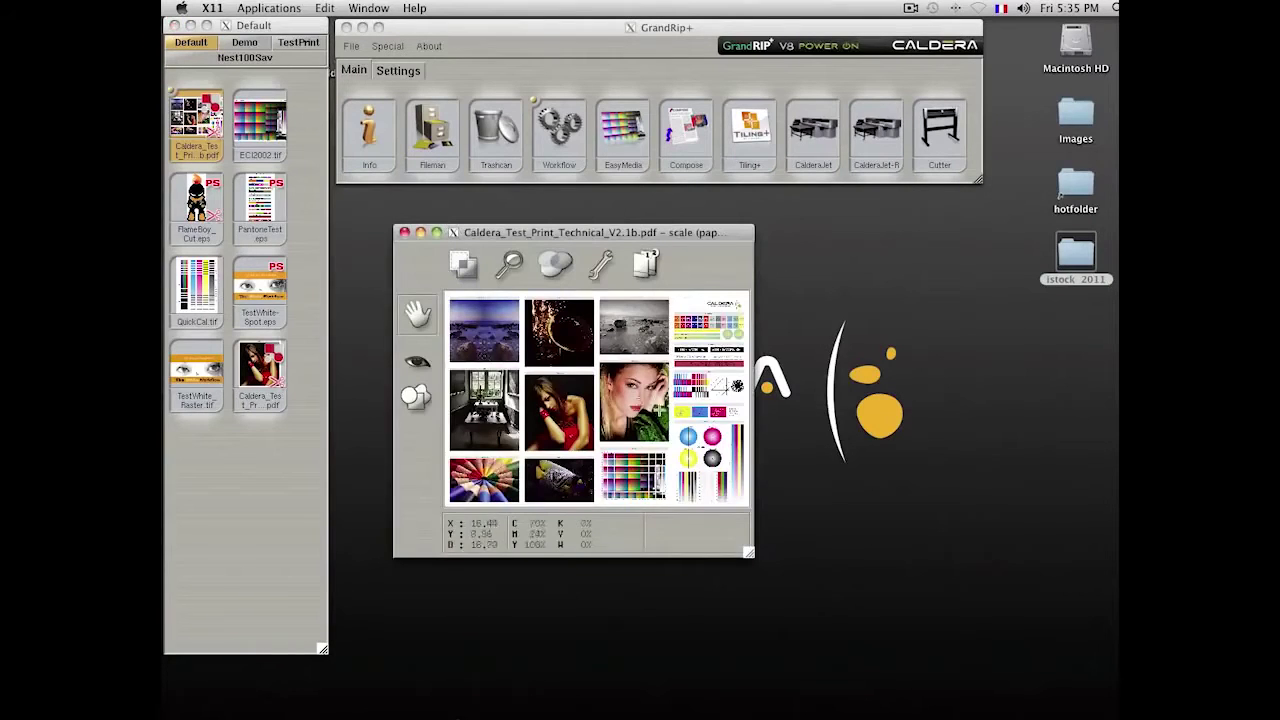
# - Make a rectangular selection around the portrait of the woman in green in the test print preview
pyautogui.scroll(8, 640, 388)
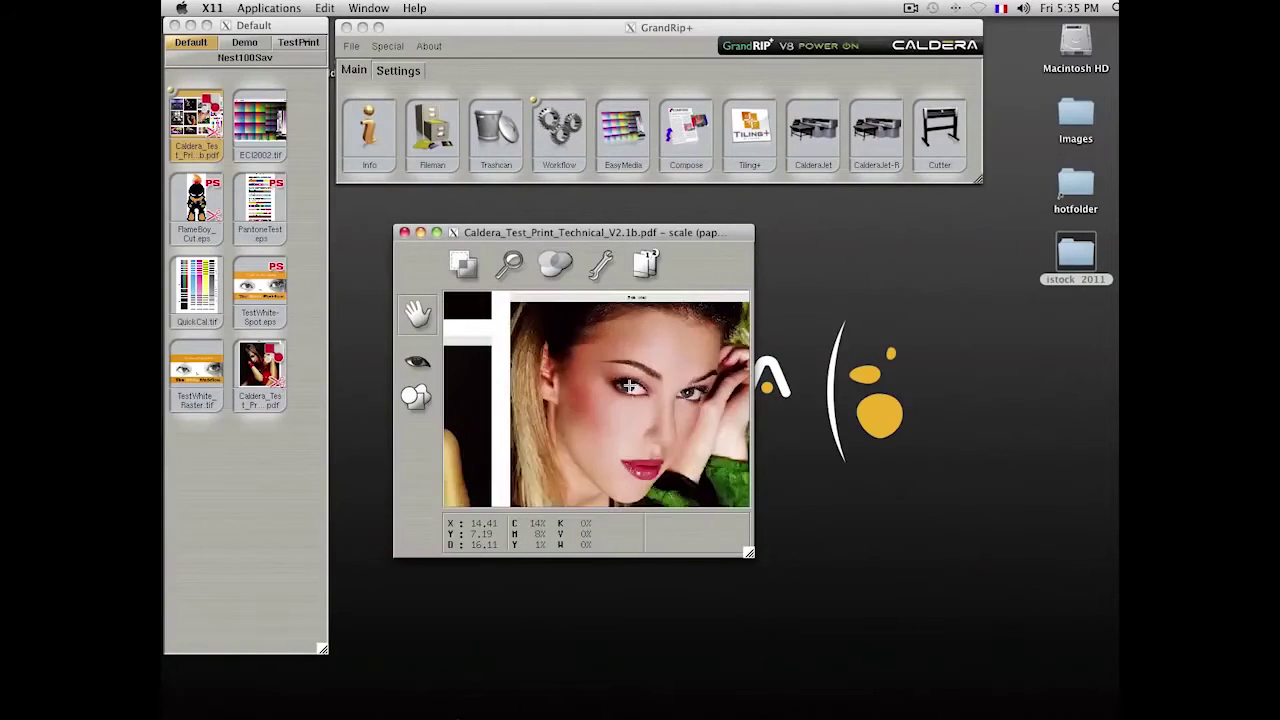
pyautogui.scroll(-6, 629, 388)
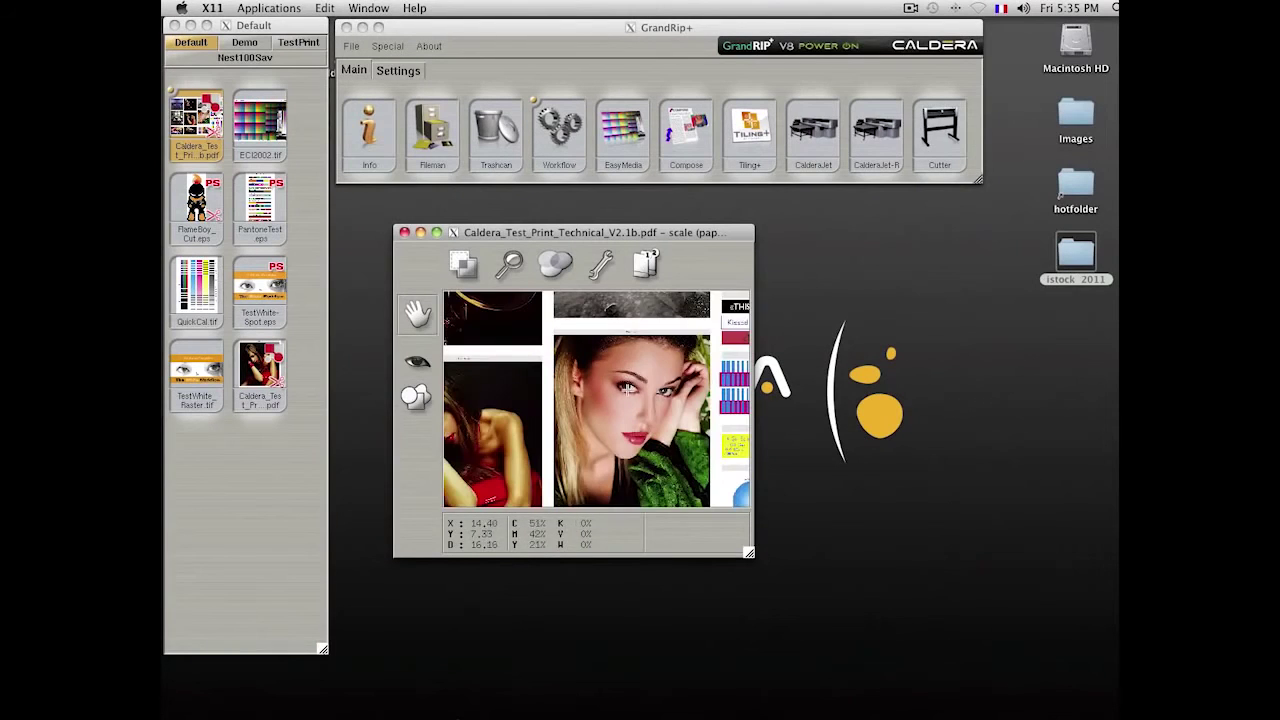
pyautogui.moveTo(629, 388); pyautogui.dragTo(561, 349)
pyautogui.scroll(-2, 534, 370)
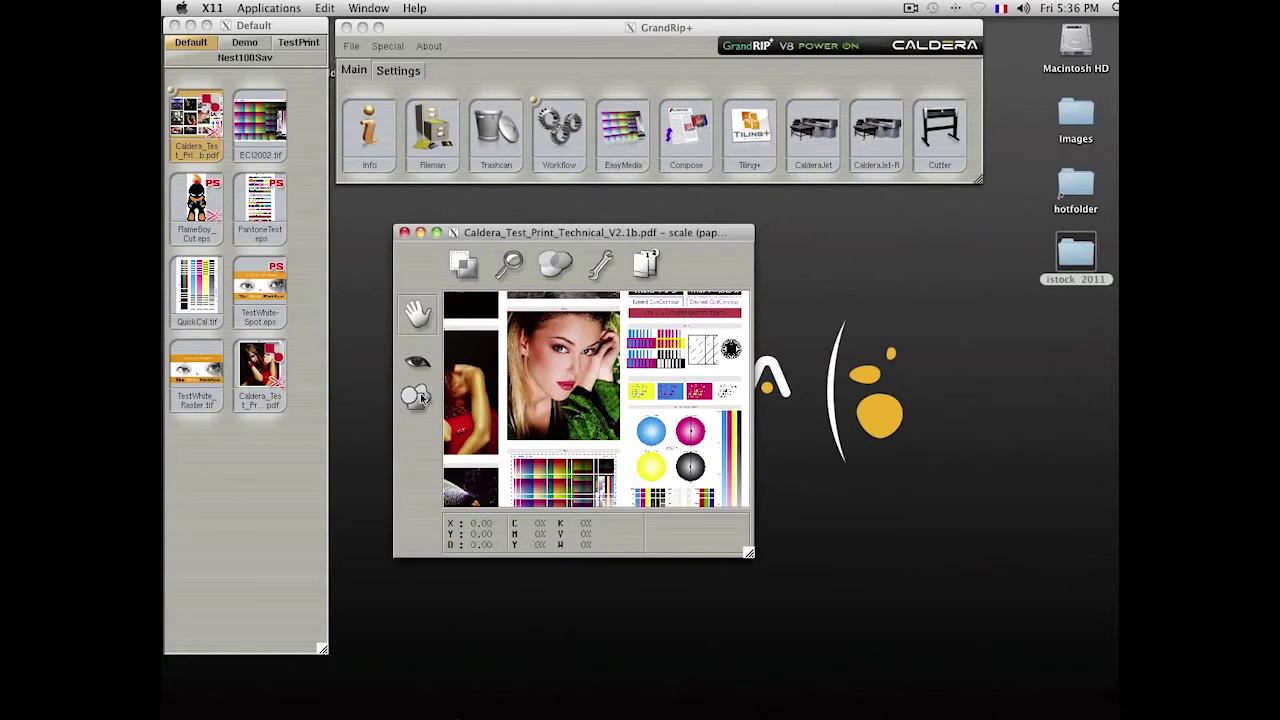
pyautogui.click(420, 397)
pyautogui.click(480, 406)
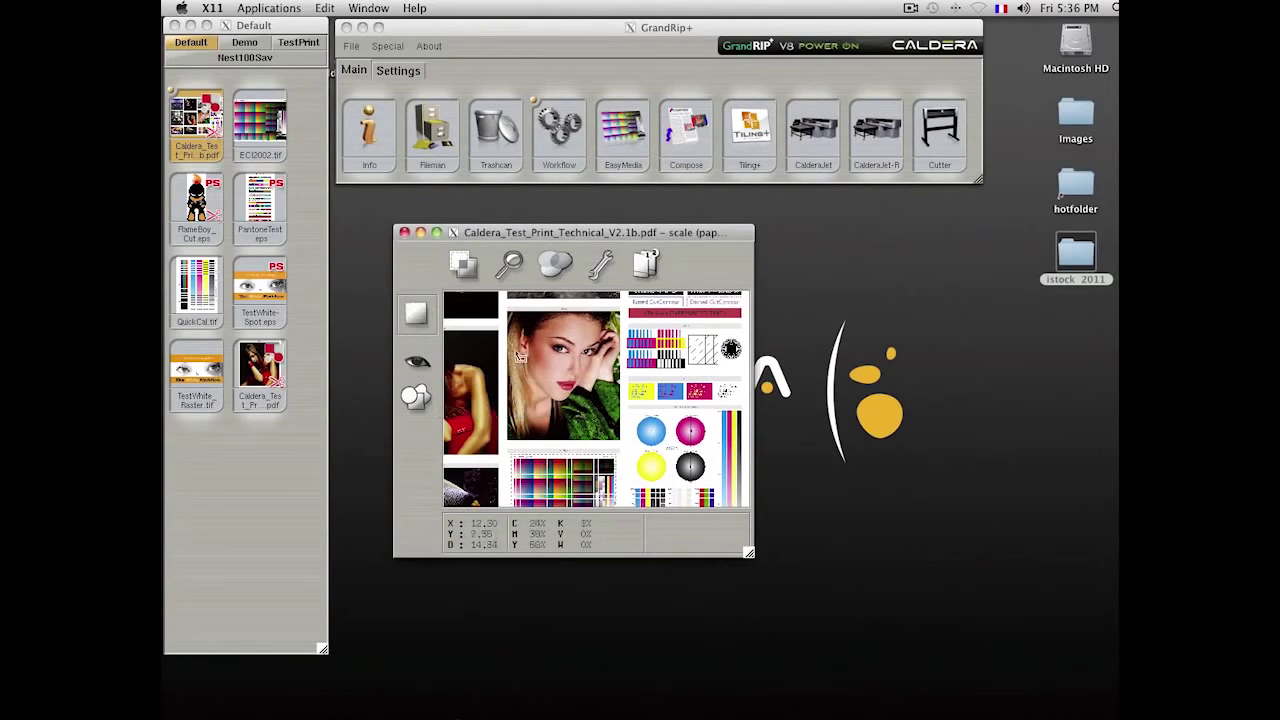
pyautogui.moveTo(505, 308); pyautogui.dragTo(620, 440)
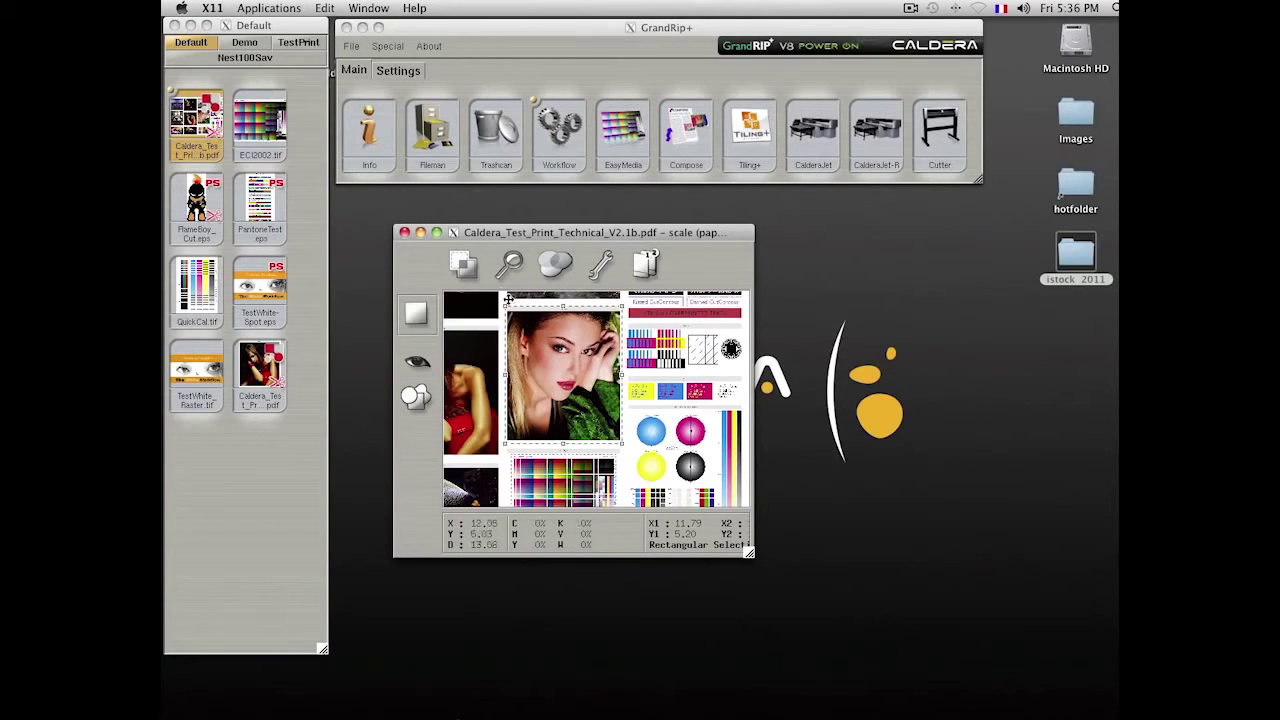
# - Copy the selected portrait as a new image in the Default page and close the preview window
pyautogui.click(464, 266)
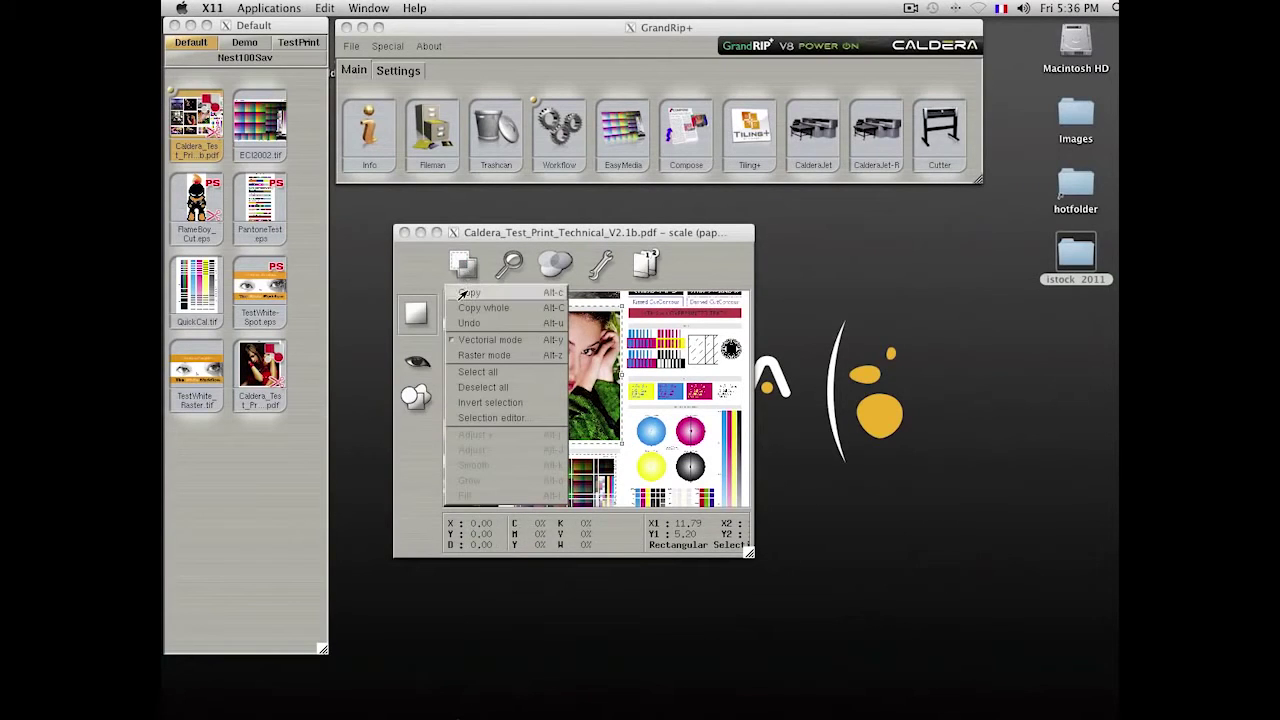
pyautogui.click(467, 292)
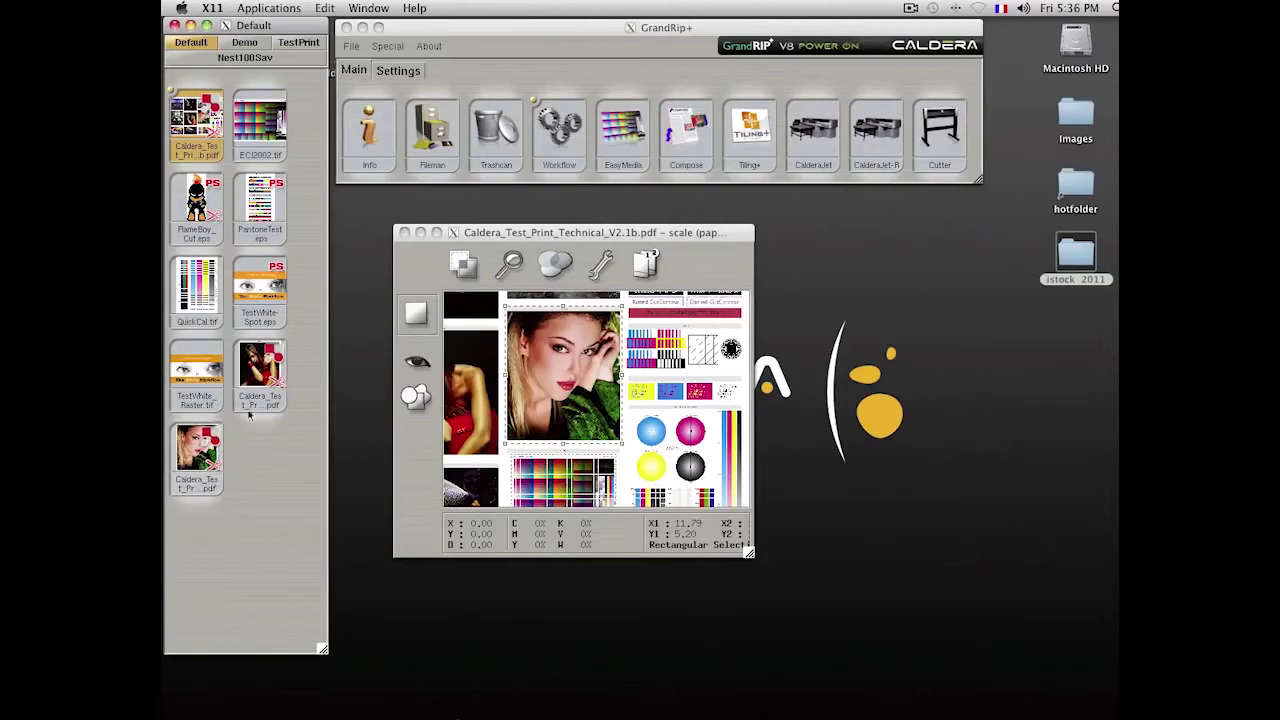
pyautogui.click(399, 235)
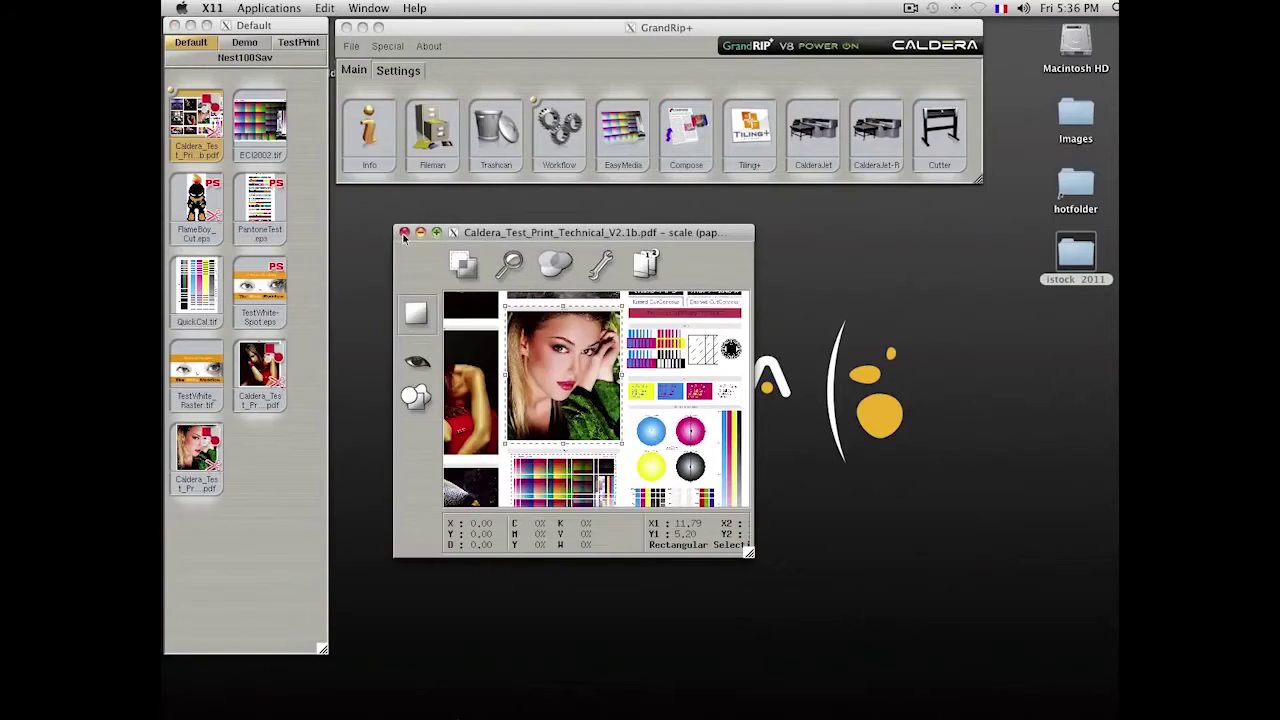
# - Load Caldera_Test_Print_Technical_V2.1b.pdf from the Default page into CalderaJet and open its page setup
pyautogui.click(404, 232)
pyautogui.click(300, 45)
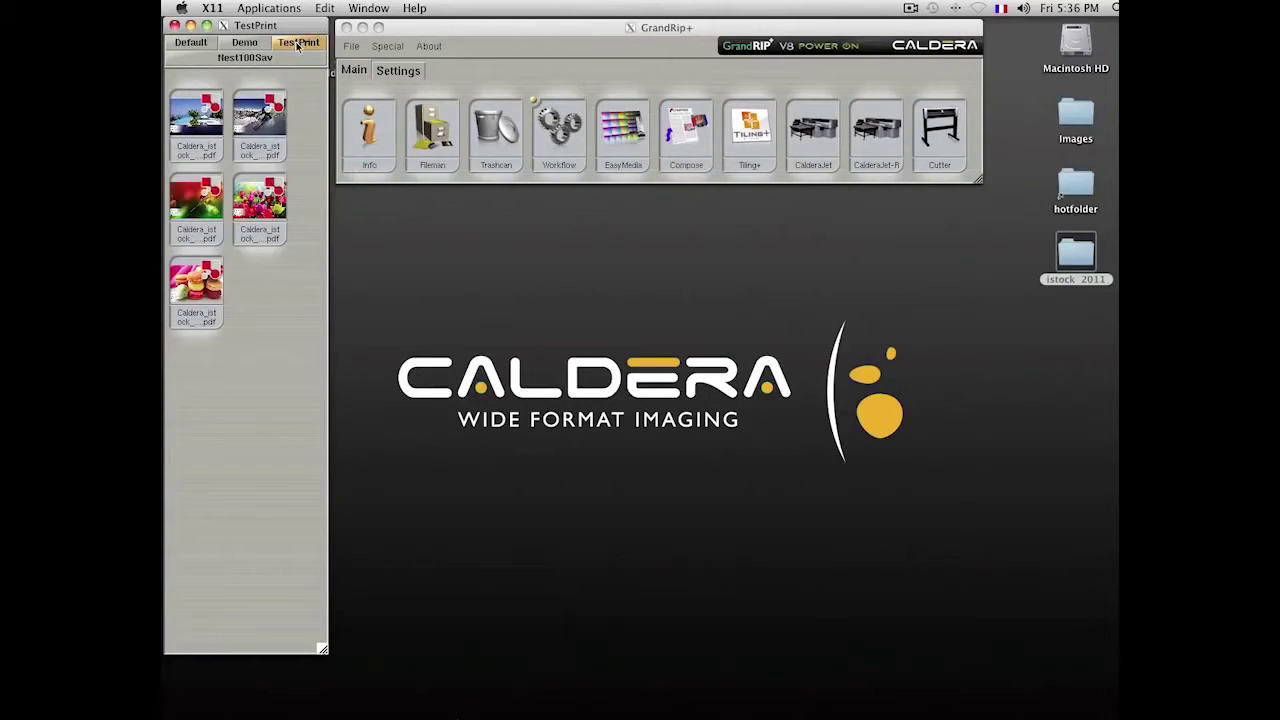
pyautogui.click(190, 42)
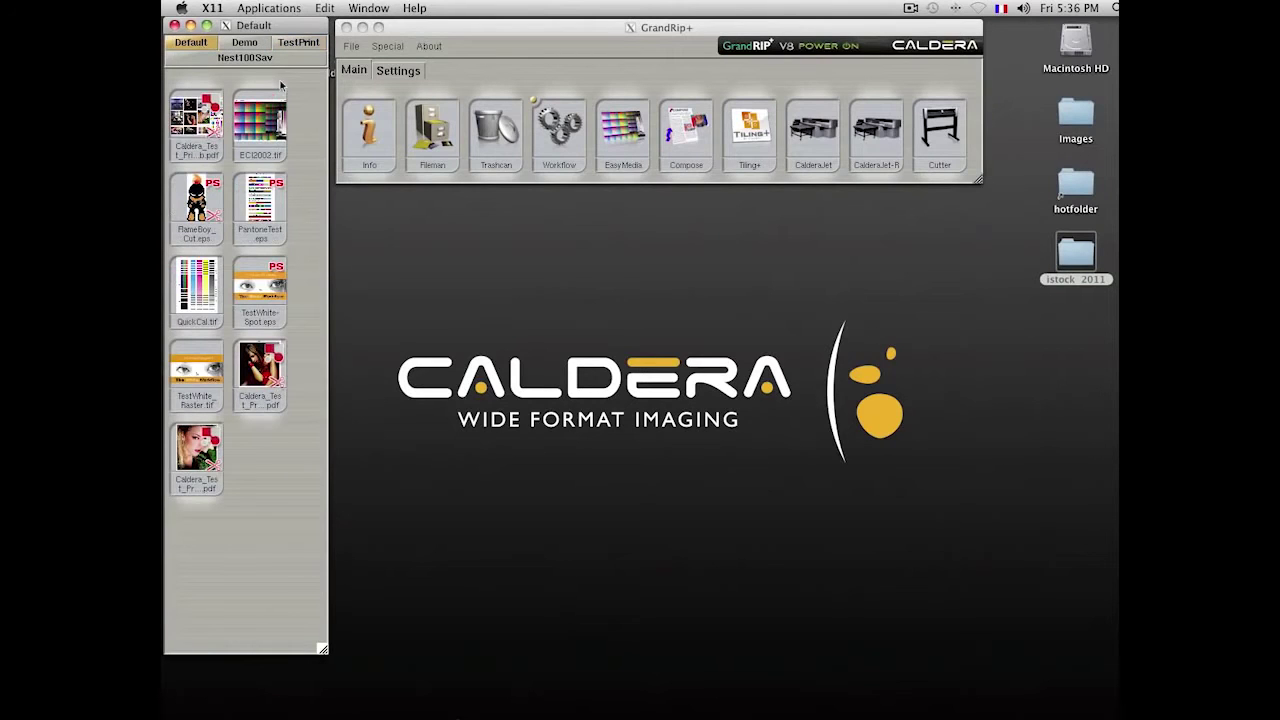
pyautogui.moveTo(206, 120); pyautogui.dragTo(812, 130)
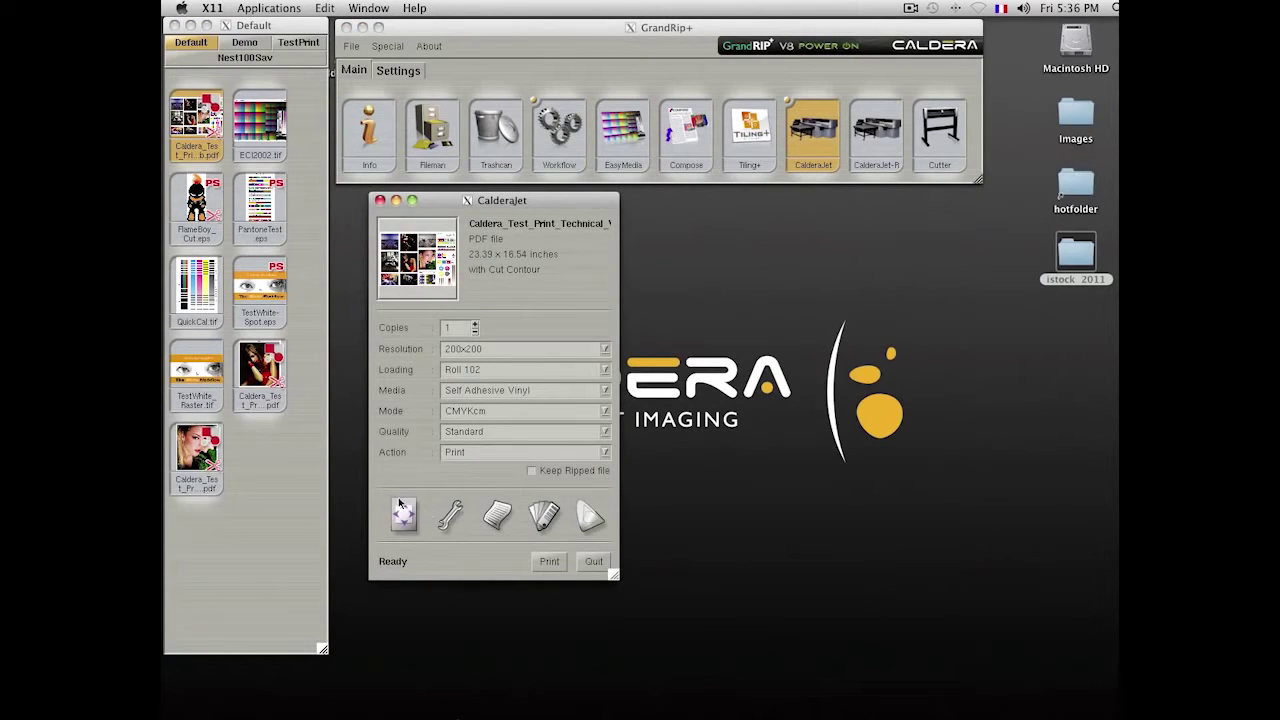
pyautogui.click(402, 519)
pyautogui.moveTo(520, 158); pyautogui.dragTo(776, 155)
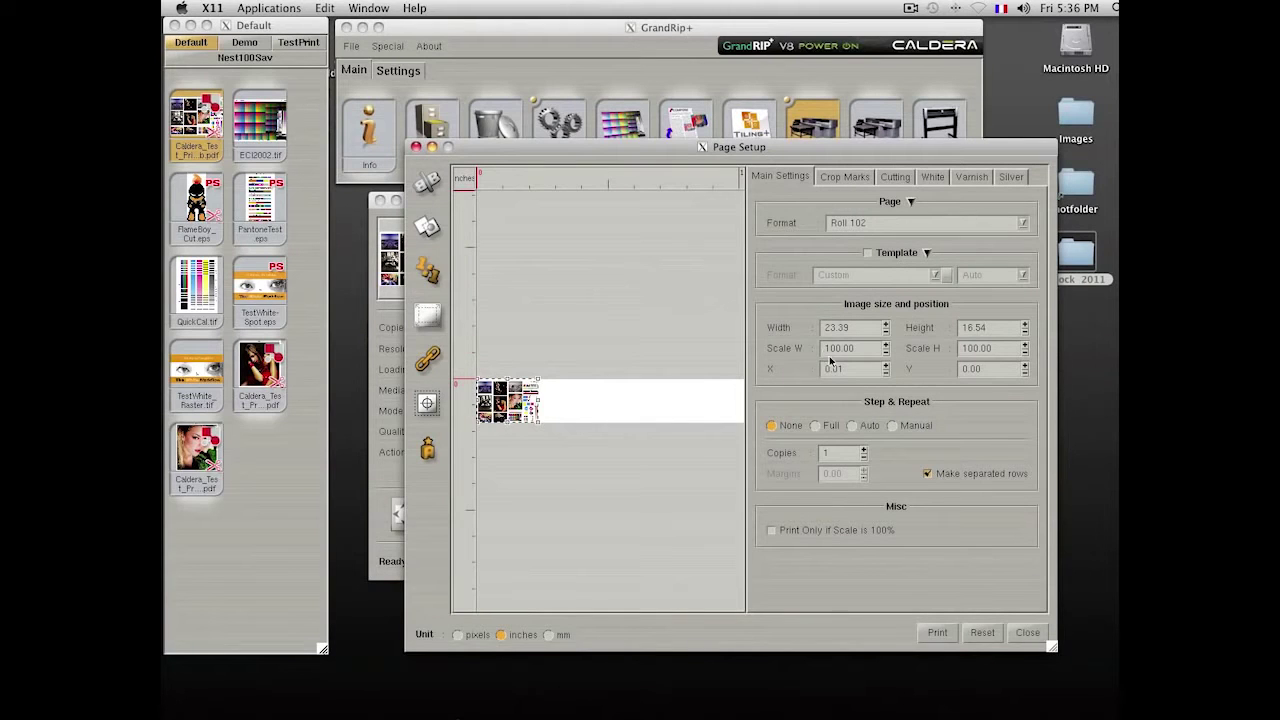
# - Set the test print's scale to 200%, then resize it freehand on the page to about 30.3 × 21.4 inches
pyautogui.doubleClick(861, 351)
pyautogui.write('200')
pyautogui.press('Return')
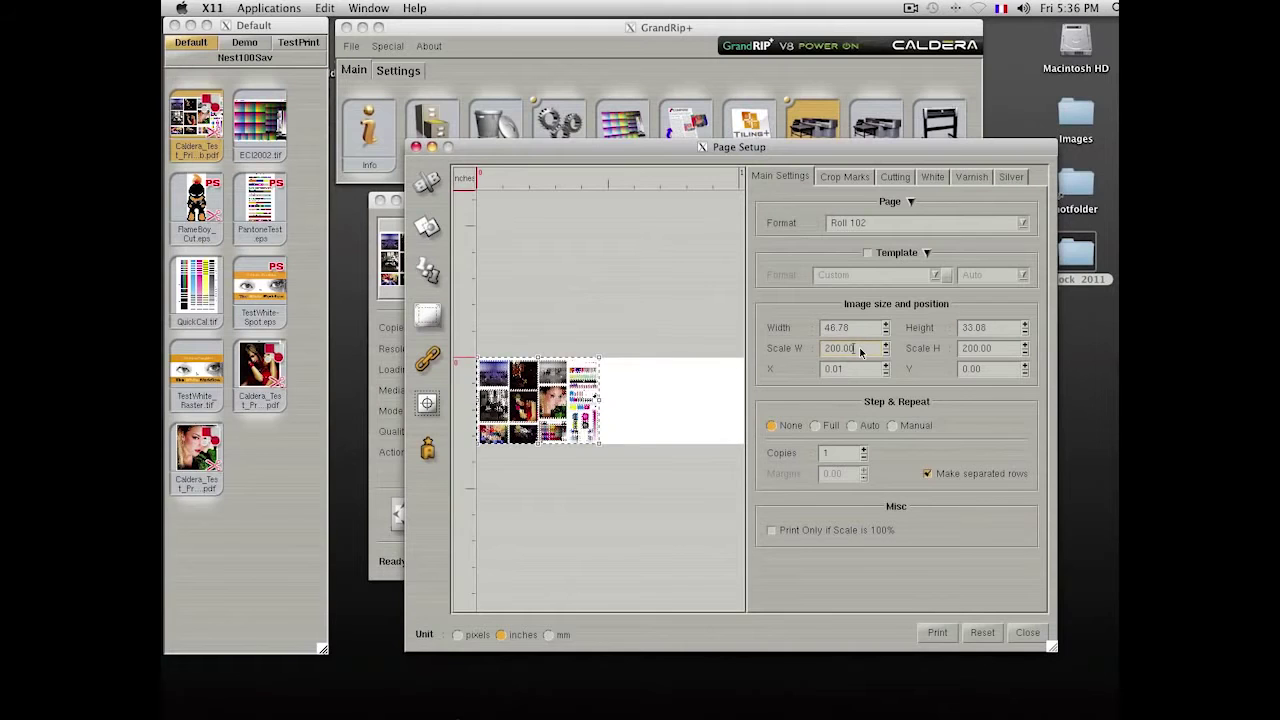
pyautogui.moveTo(600, 443); pyautogui.dragTo(555, 409)
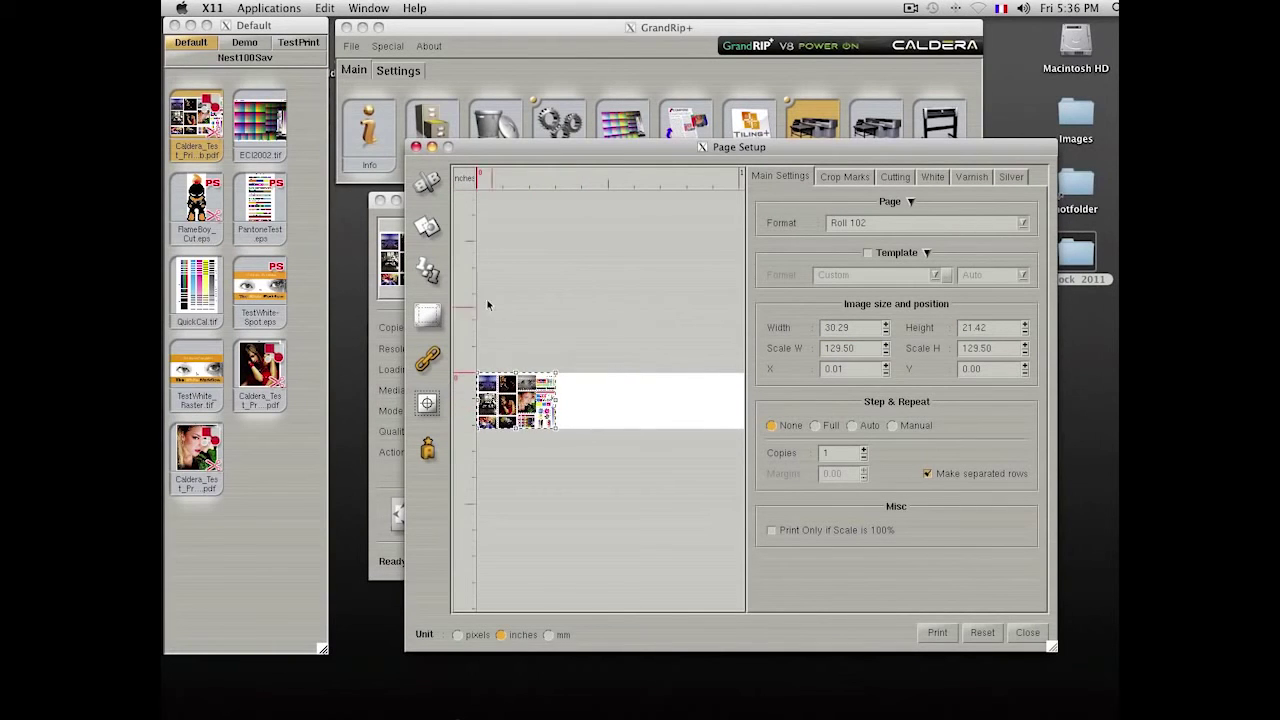
# - Try mirroring the test print and fitting it to the page width, restoring the original orientation and size
pyautogui.click(426, 181)
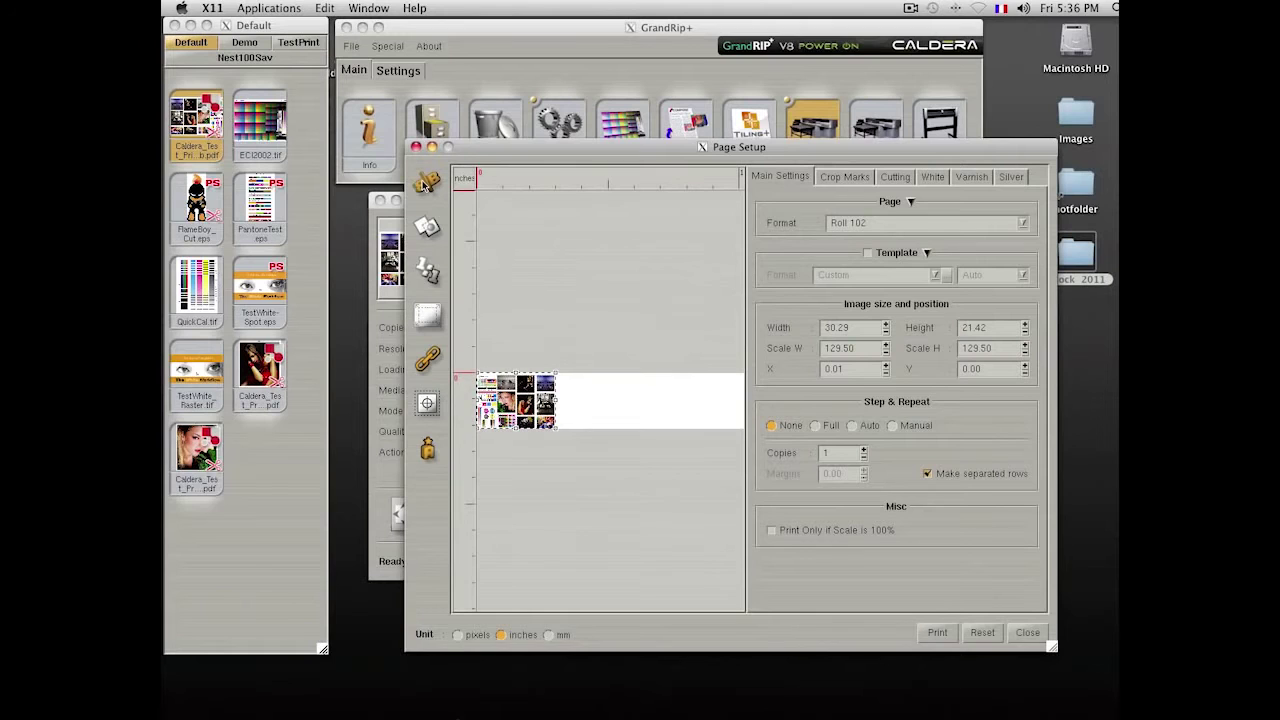
pyautogui.click(426, 183)
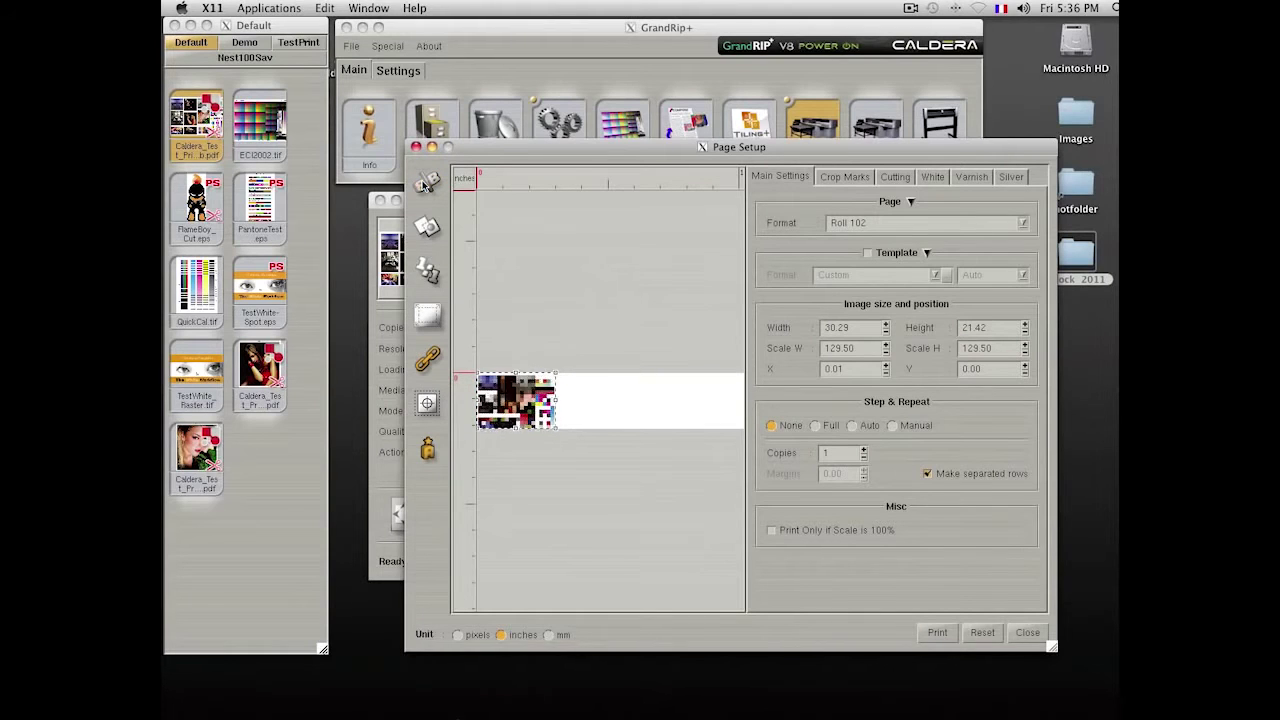
pyautogui.click(427, 274)
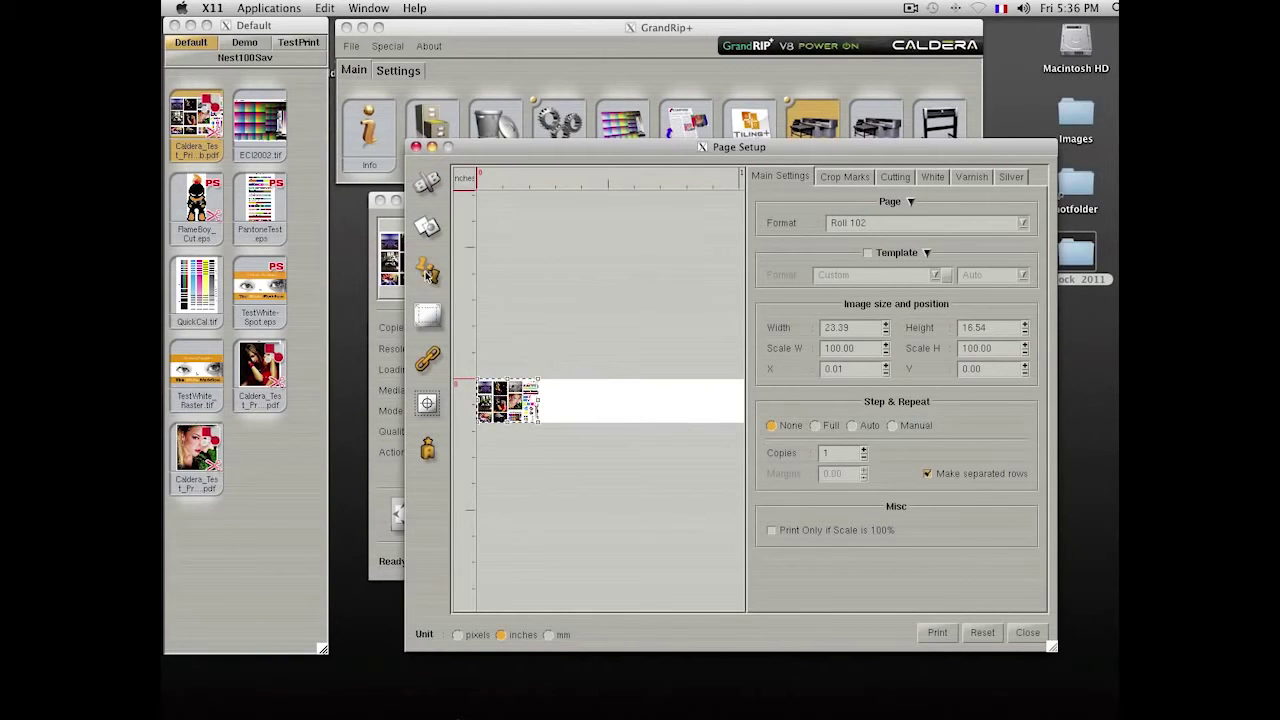
pyautogui.click(428, 318)
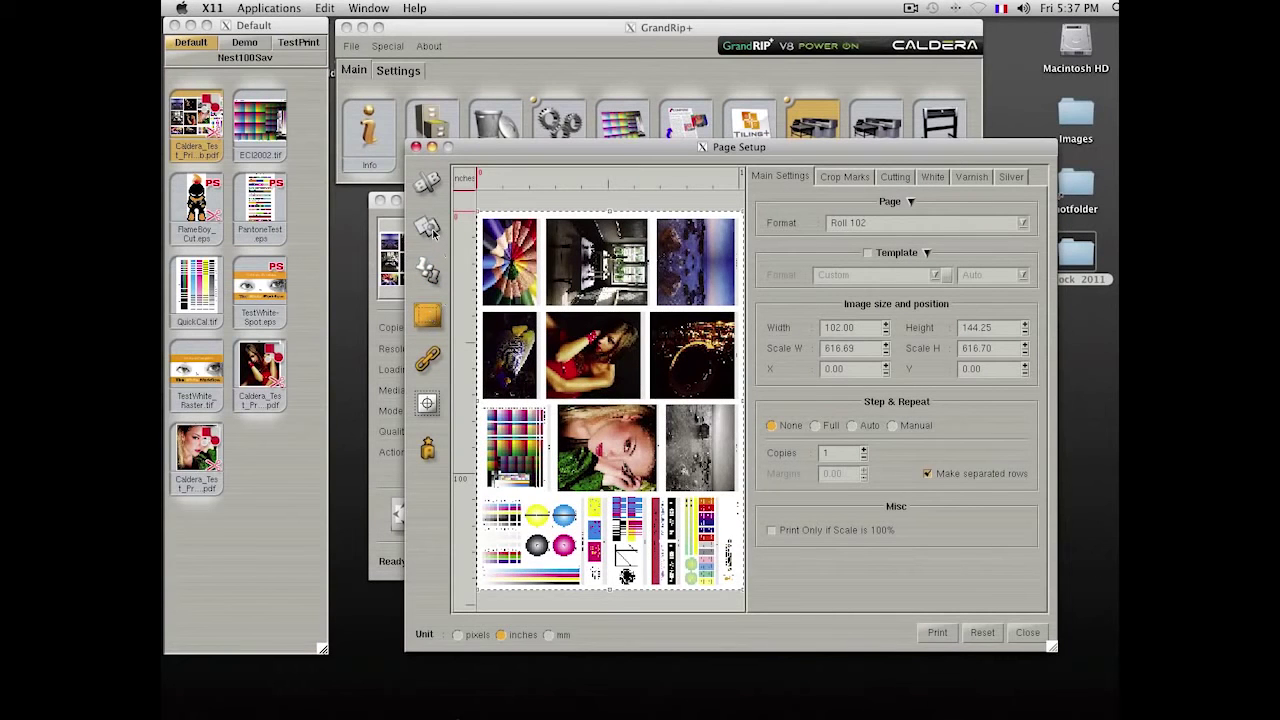
pyautogui.click(428, 272)
# - Centre the test print on the page and try the automatic rotation before switching back to the unrotated orientation
pyautogui.click(430, 405)
pyautogui.moveTo(427, 456); pyautogui.dragTo(467, 494)
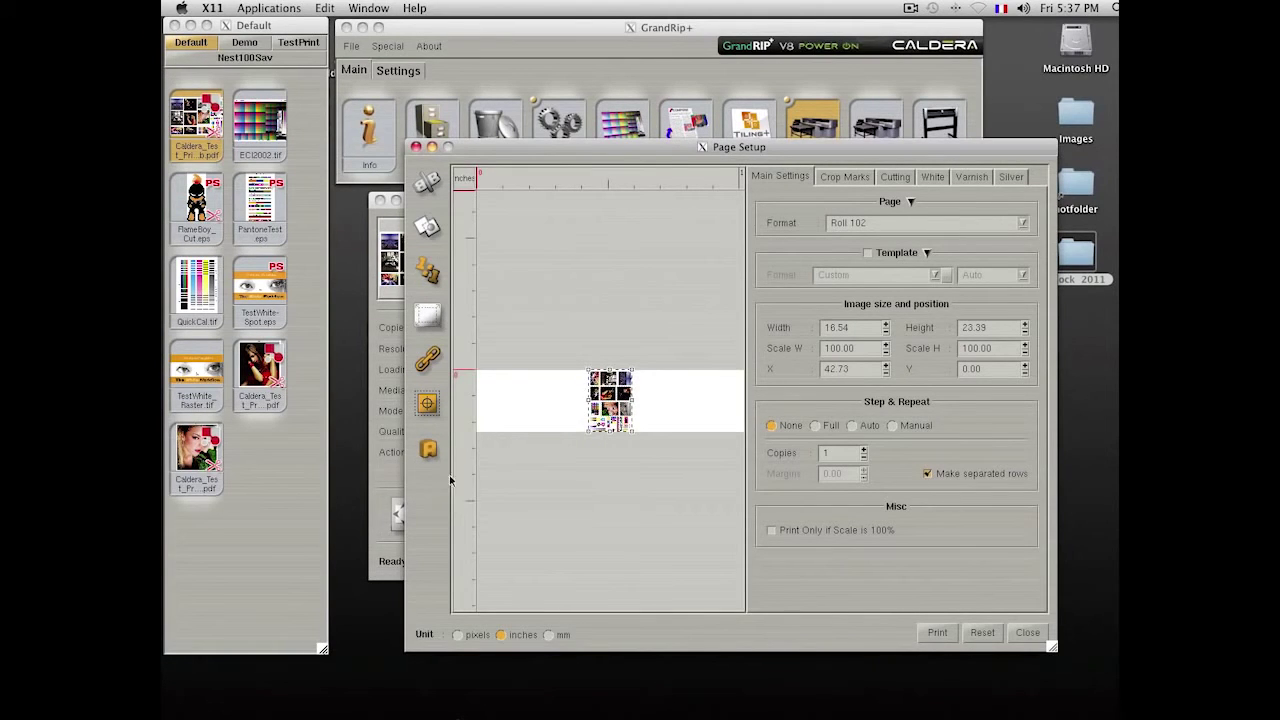
pyautogui.moveTo(428, 451); pyautogui.dragTo(424, 487)
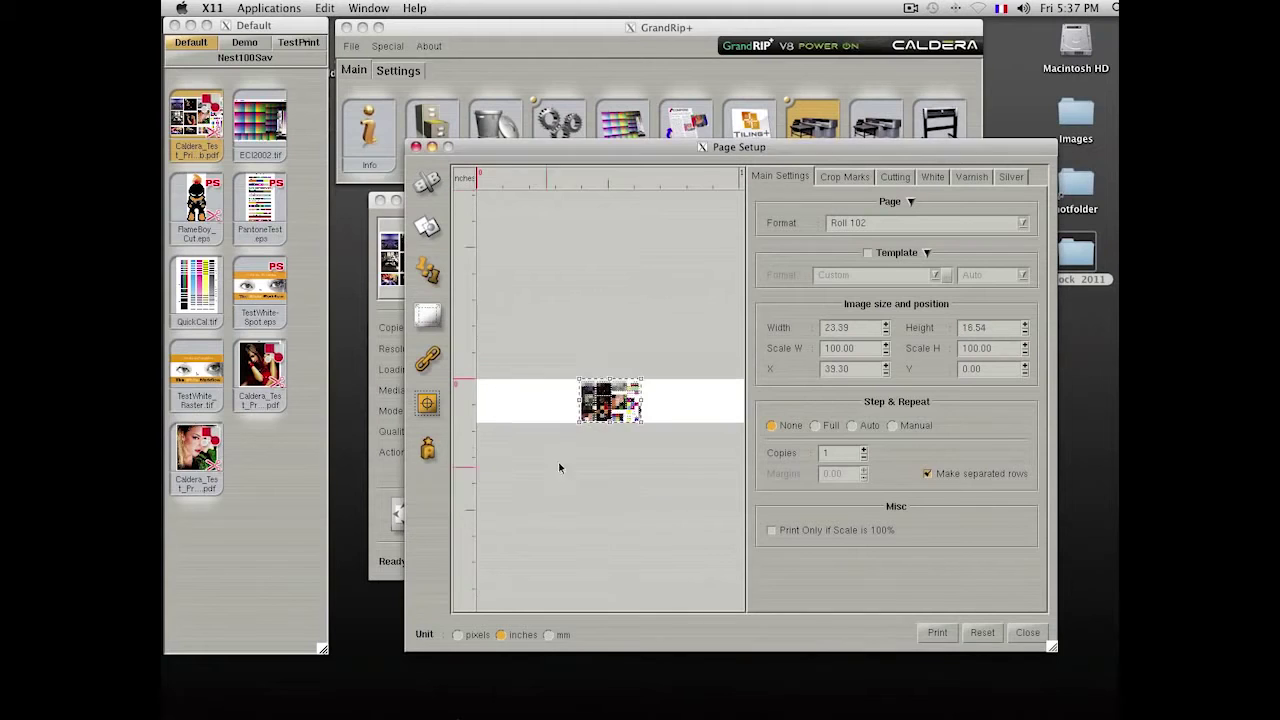
# - Turn on Full step and repeat for the test print and set the number of copies to 9
pyautogui.click(816, 427)
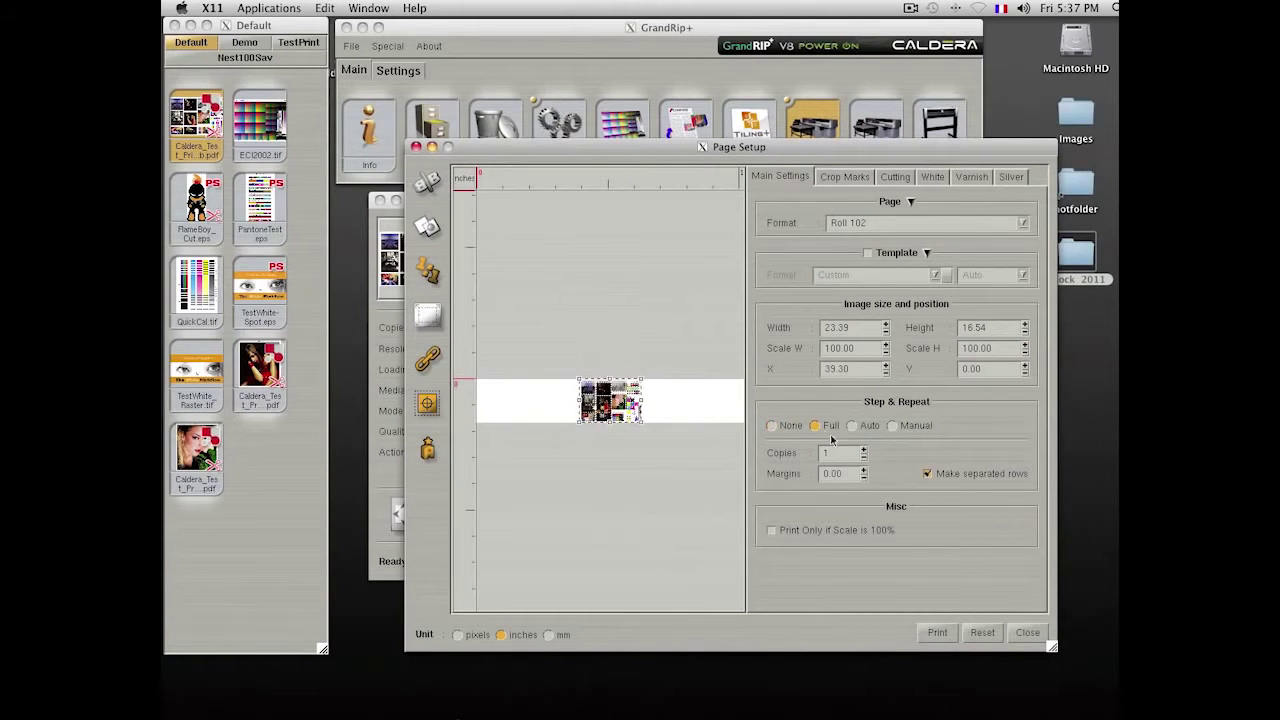
pyautogui.click(864, 450)
pyautogui.click(864, 450)
pyautogui.click(864, 450)
pyautogui.click(864, 450)
pyautogui.click(864, 450)
pyautogui.click(864, 450)
pyautogui.click(864, 450)
pyautogui.click(864, 450)
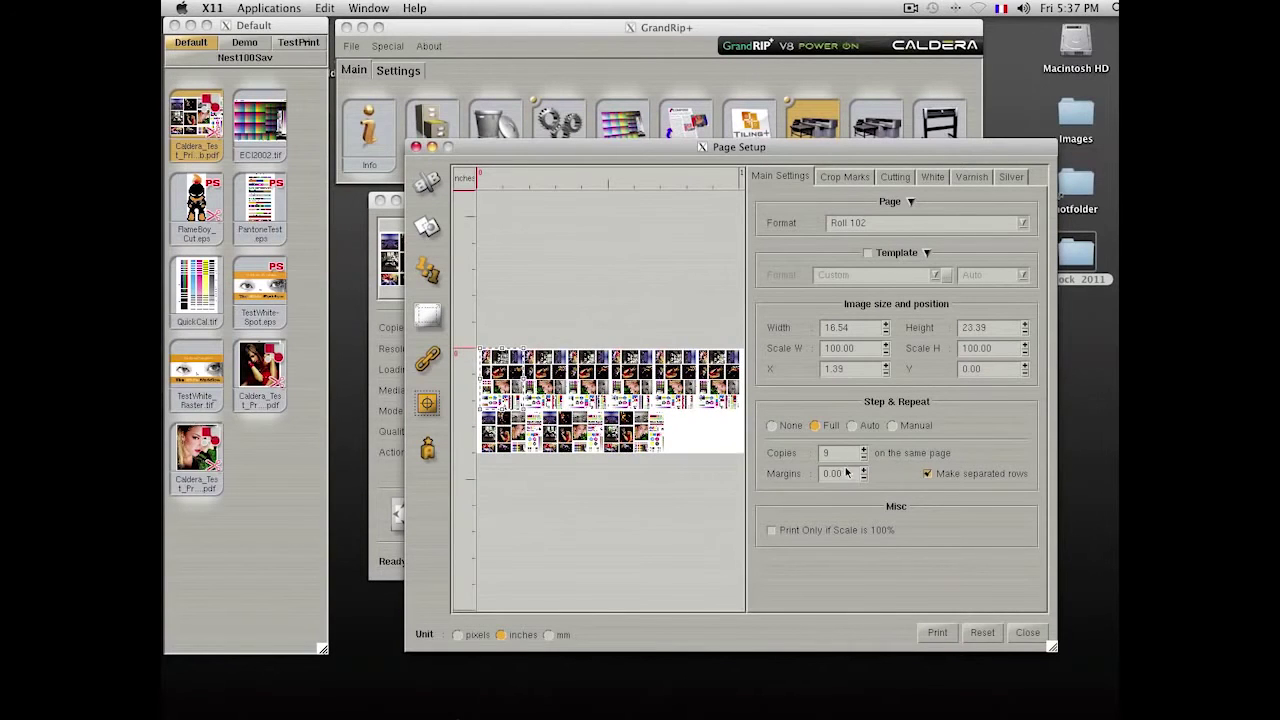
# - Set the margins between the copies to 0.5 inches and raise them to 4.50, then scale the image to 50%
pyautogui.doubleClick(841, 477)
pyautogui.write('0.5')
pyautogui.press('Return')
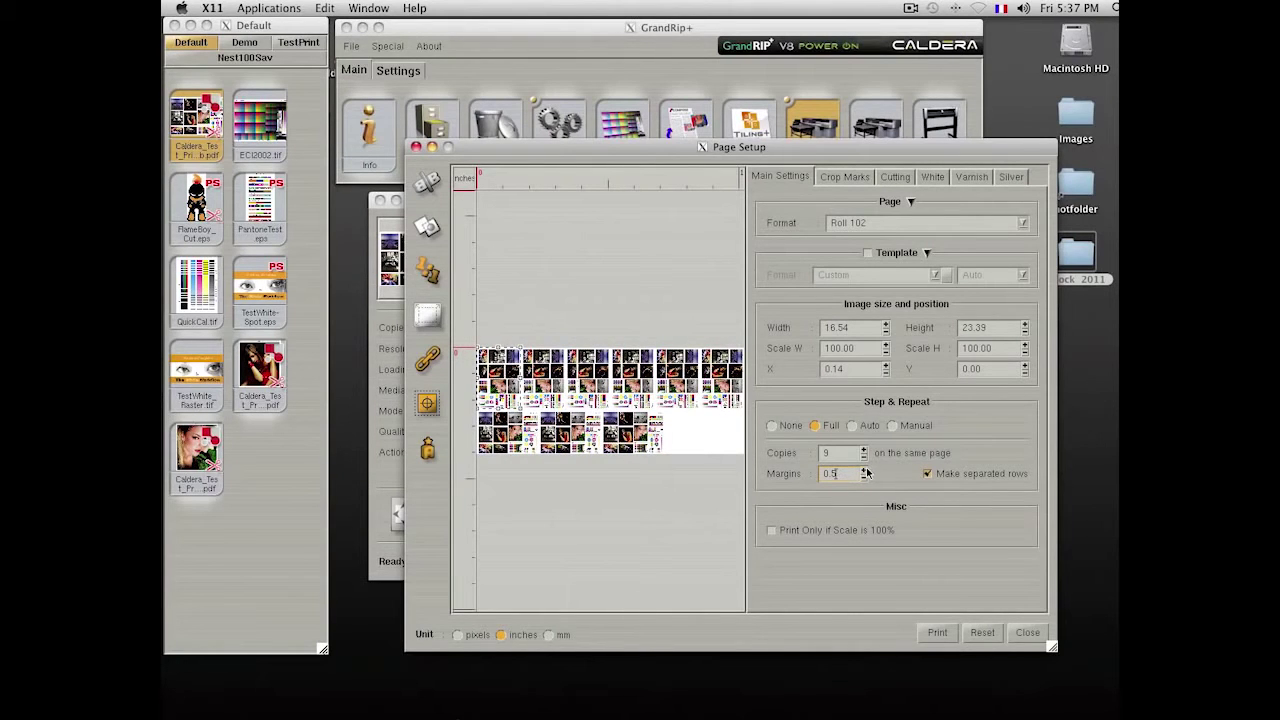
pyautogui.click(864, 470)
pyautogui.click(864, 470)
pyautogui.click(864, 470)
pyautogui.click(864, 470)
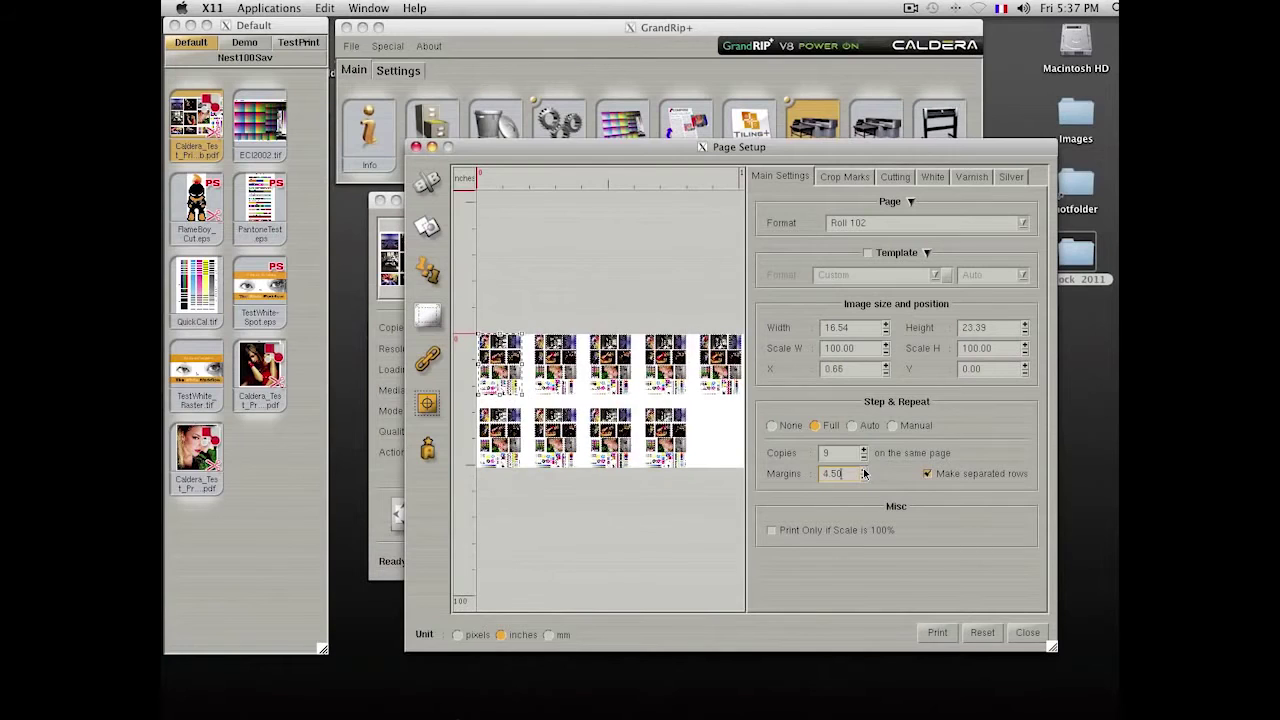
pyautogui.write('50')
pyautogui.press('Return')
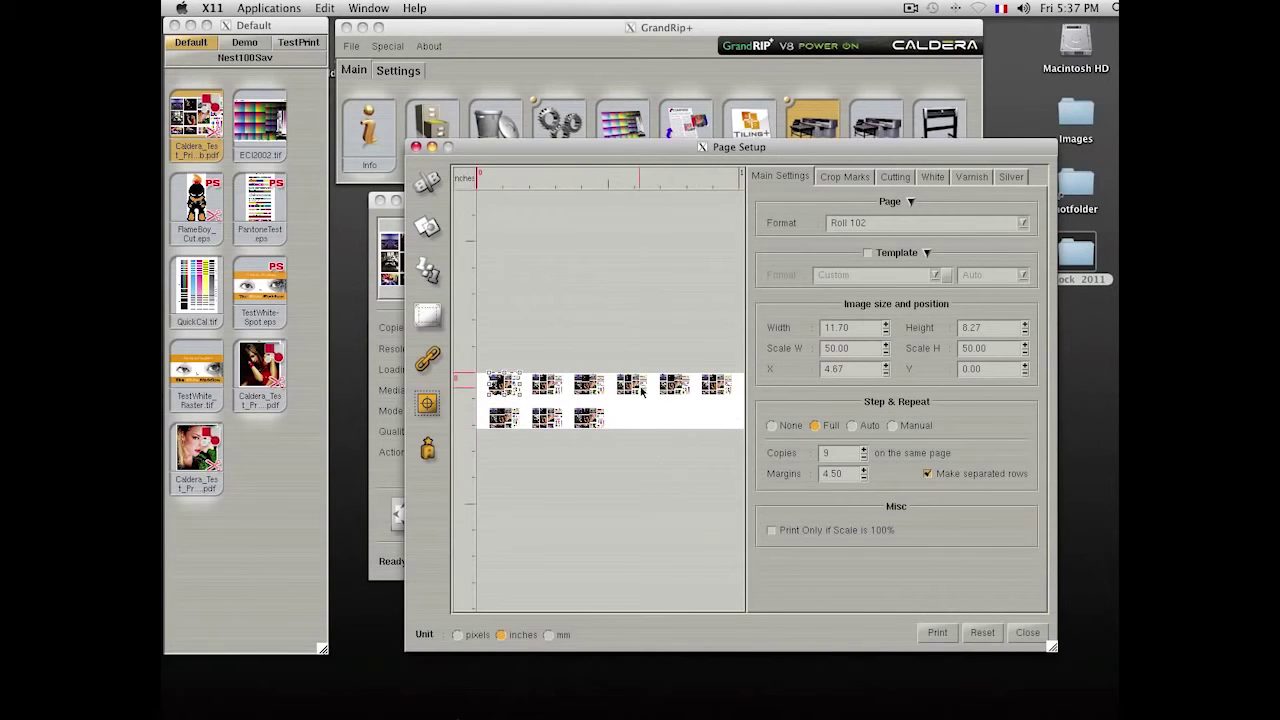
# - Turn off step and repeat and restore the test print to its original size
pyautogui.click(787, 427)
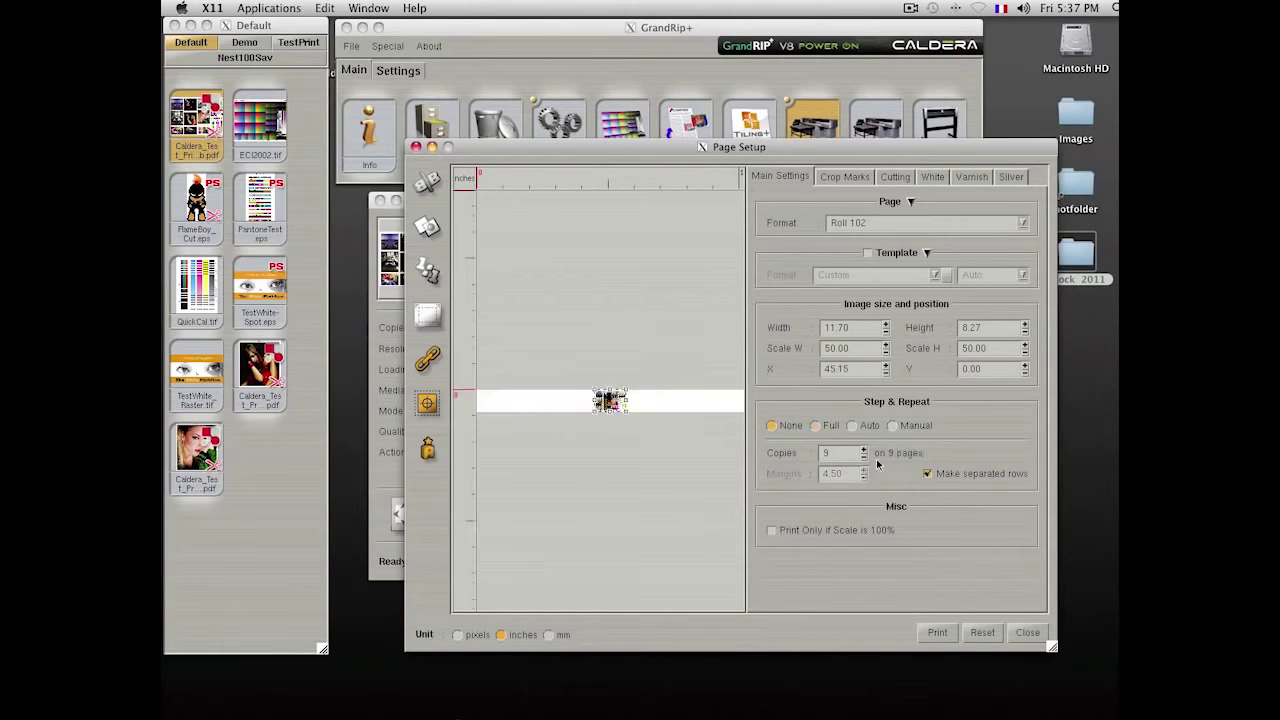
pyautogui.click(428, 271)
# - Enable crop marks with page number, file name and date, and set the free text to "this is a test"
pyautogui.click(845, 177)
pyautogui.click(869, 203)
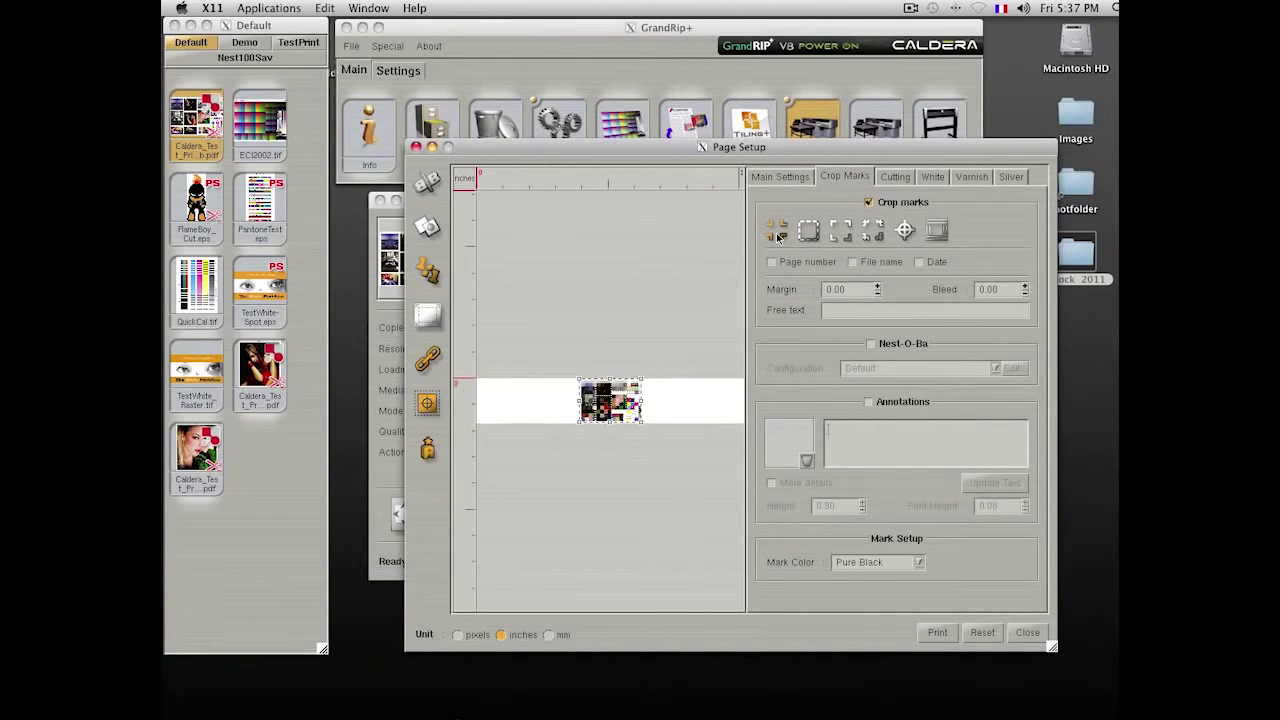
pyautogui.click(784, 263)
pyautogui.click(853, 262)
pyautogui.click(918, 262)
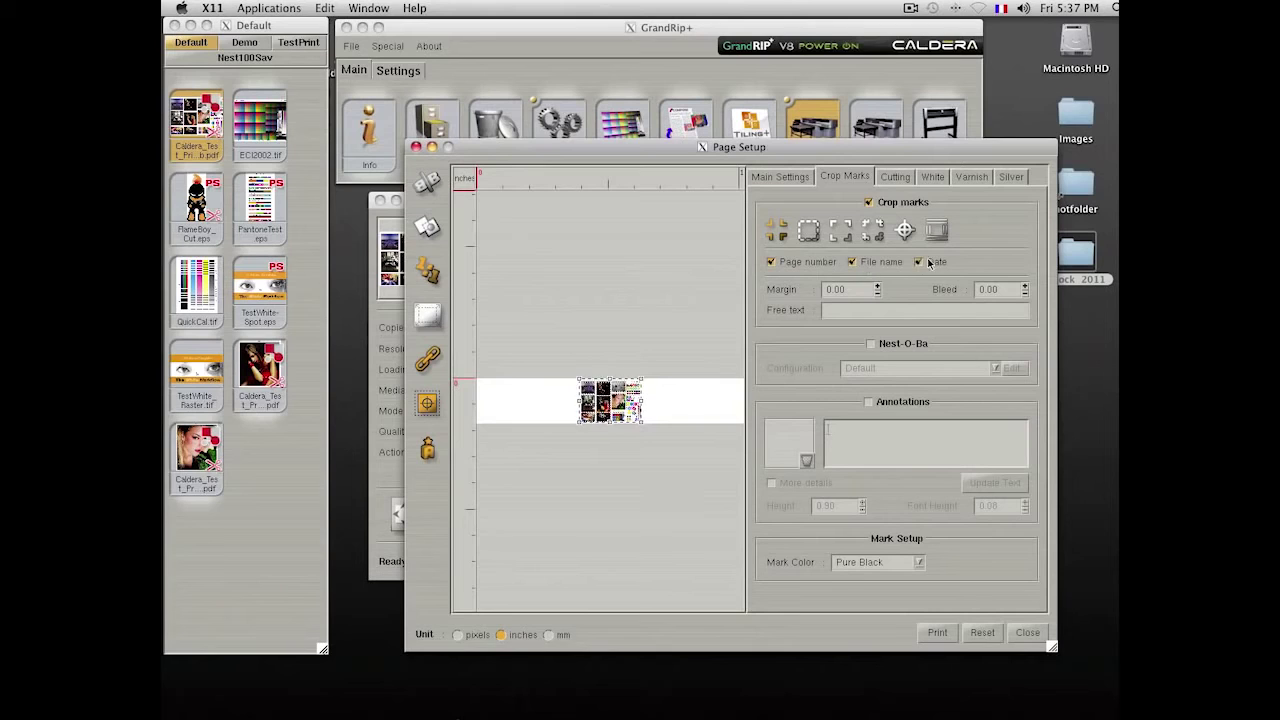
pyautogui.click(864, 310)
pyautogui.write('this is a test')
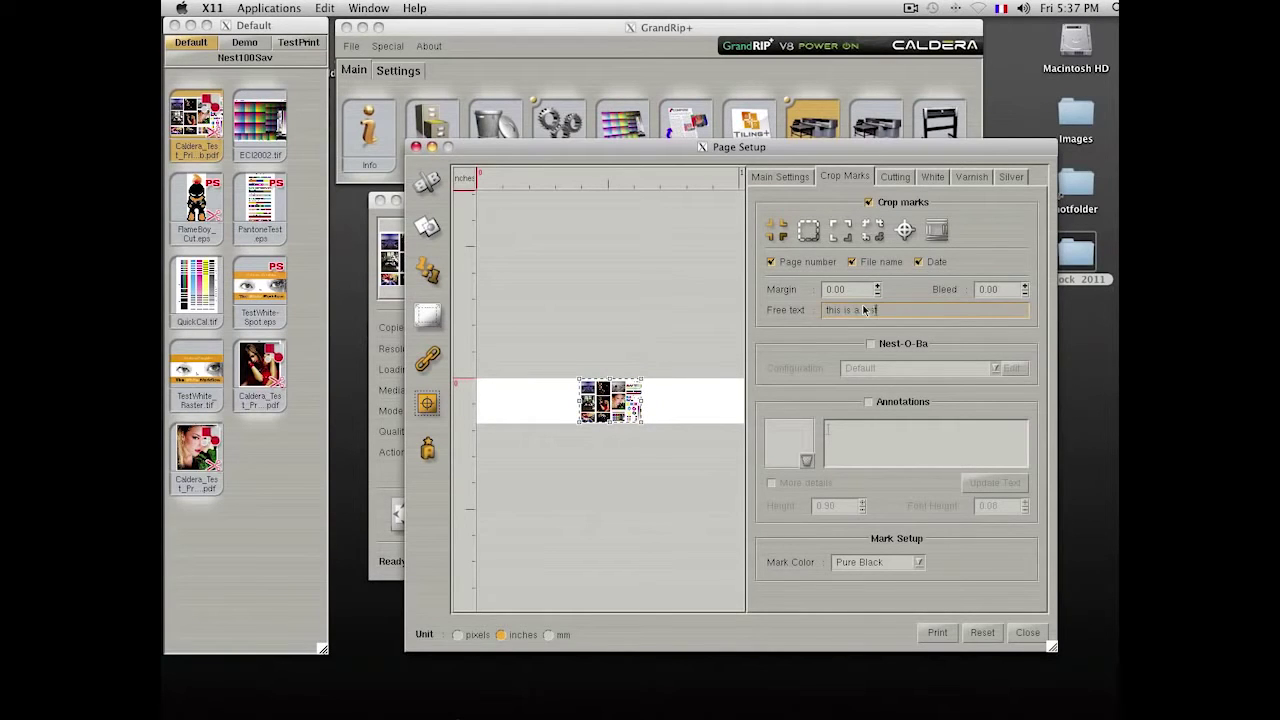
pyautogui.press('Return')
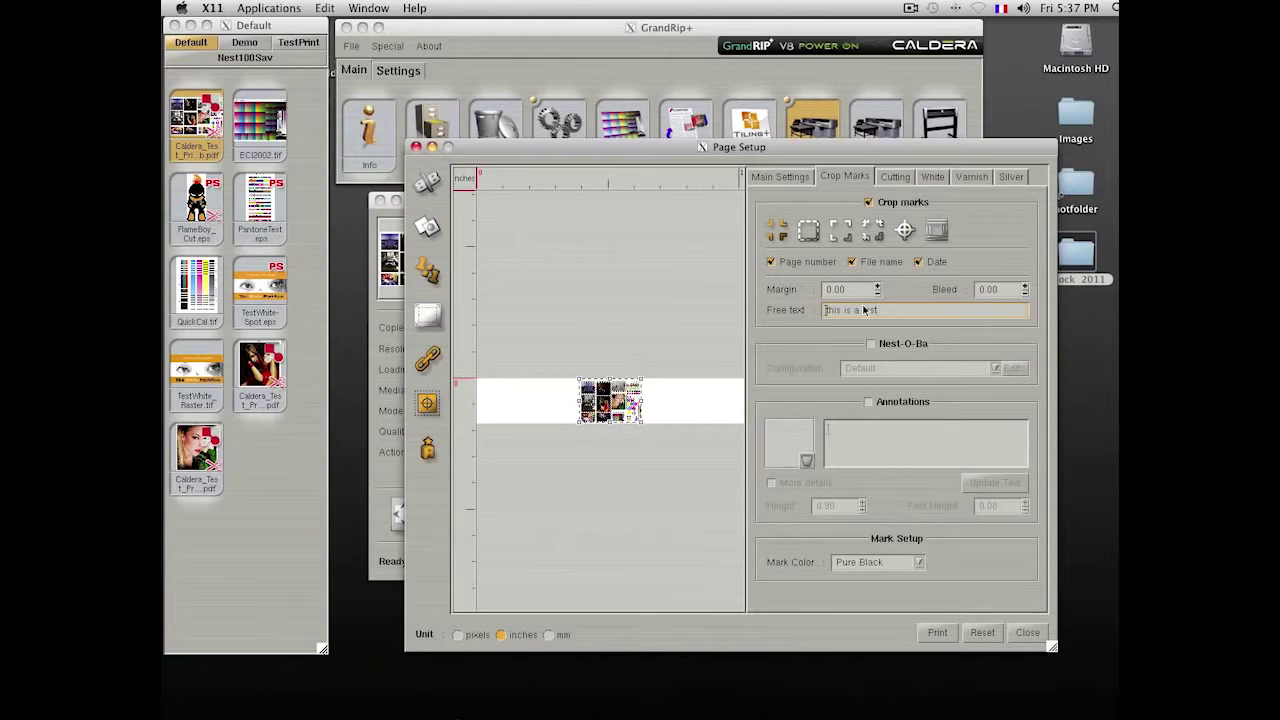
# - Try adding the frame mark around the image, remove the frame and corner marks, and disable crop marks
pyautogui.click(587, 386)
pyautogui.click(588, 386)
pyautogui.click(589, 387)
pyautogui.click(588, 386)
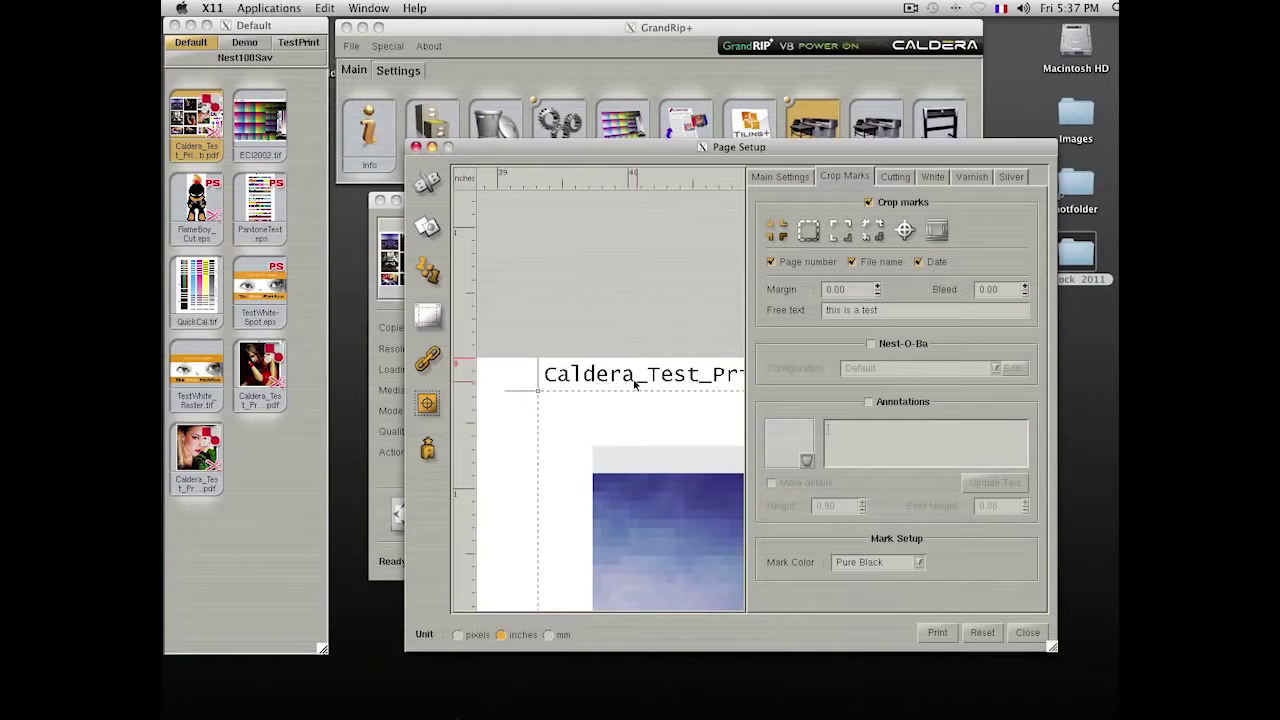
pyautogui.click(588, 378)
pyautogui.click(590, 380)
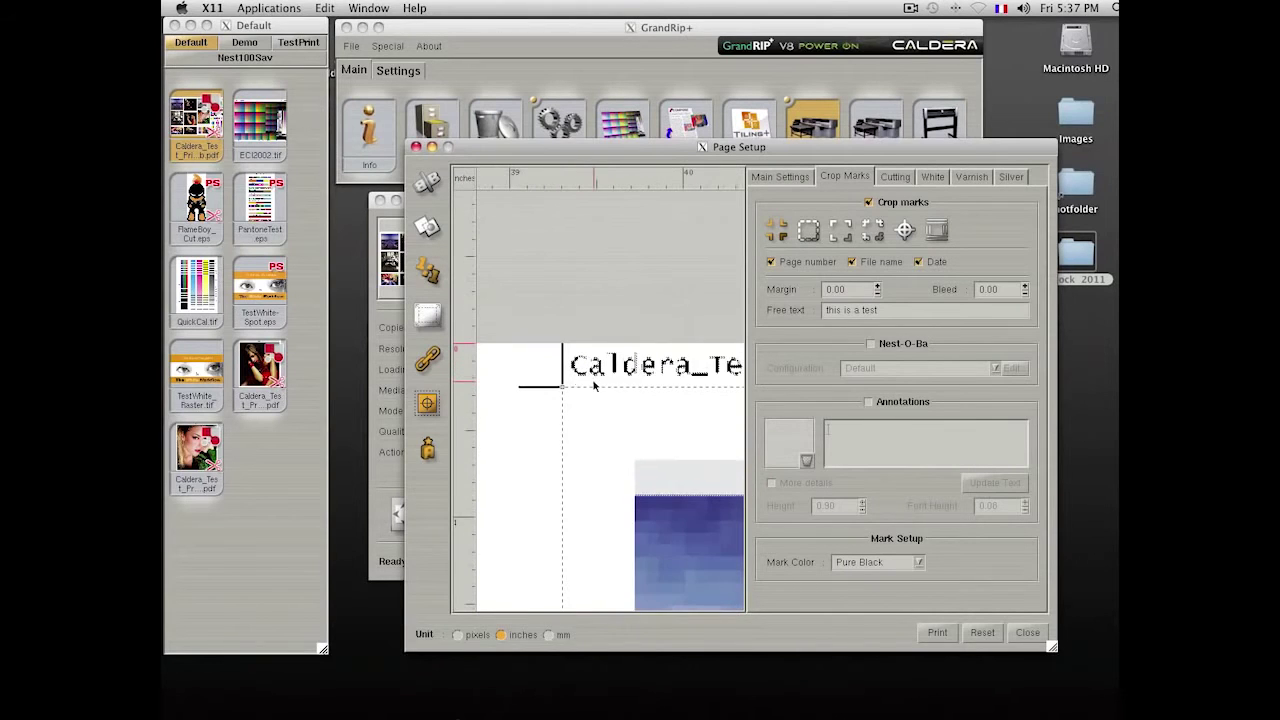
pyautogui.click(807, 232)
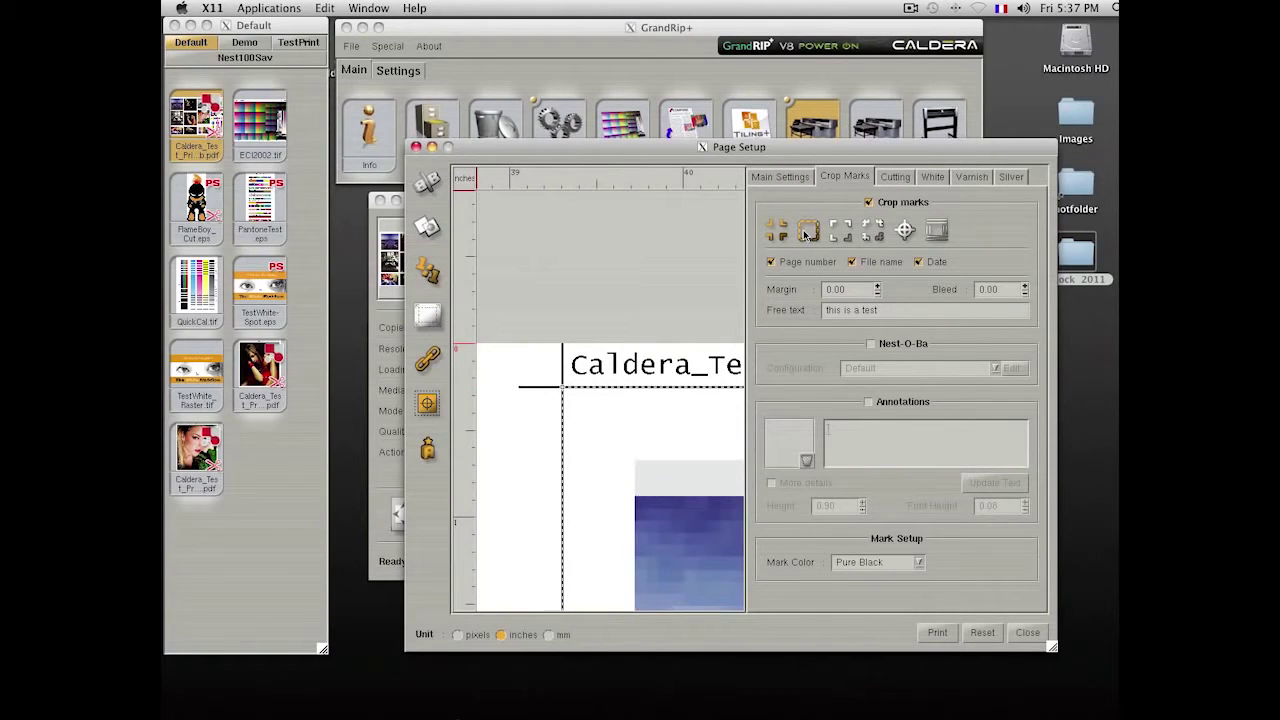
pyautogui.click(777, 231)
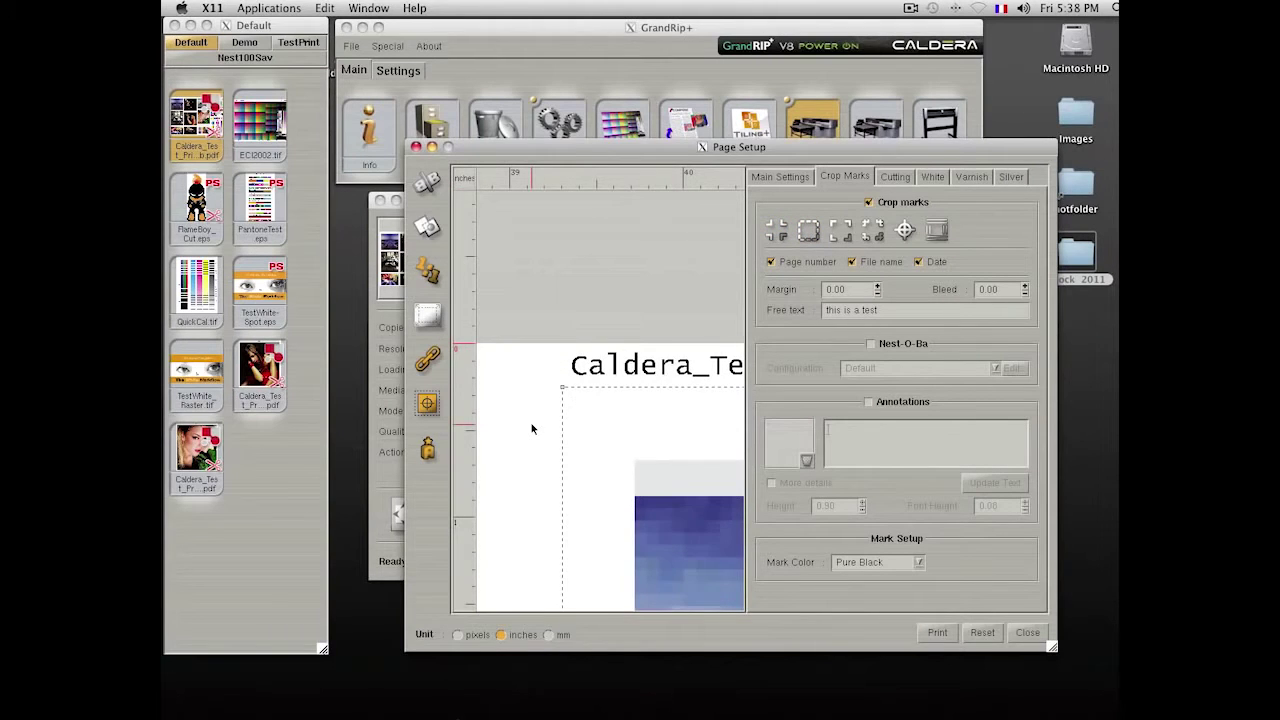
pyautogui.click(531, 423)
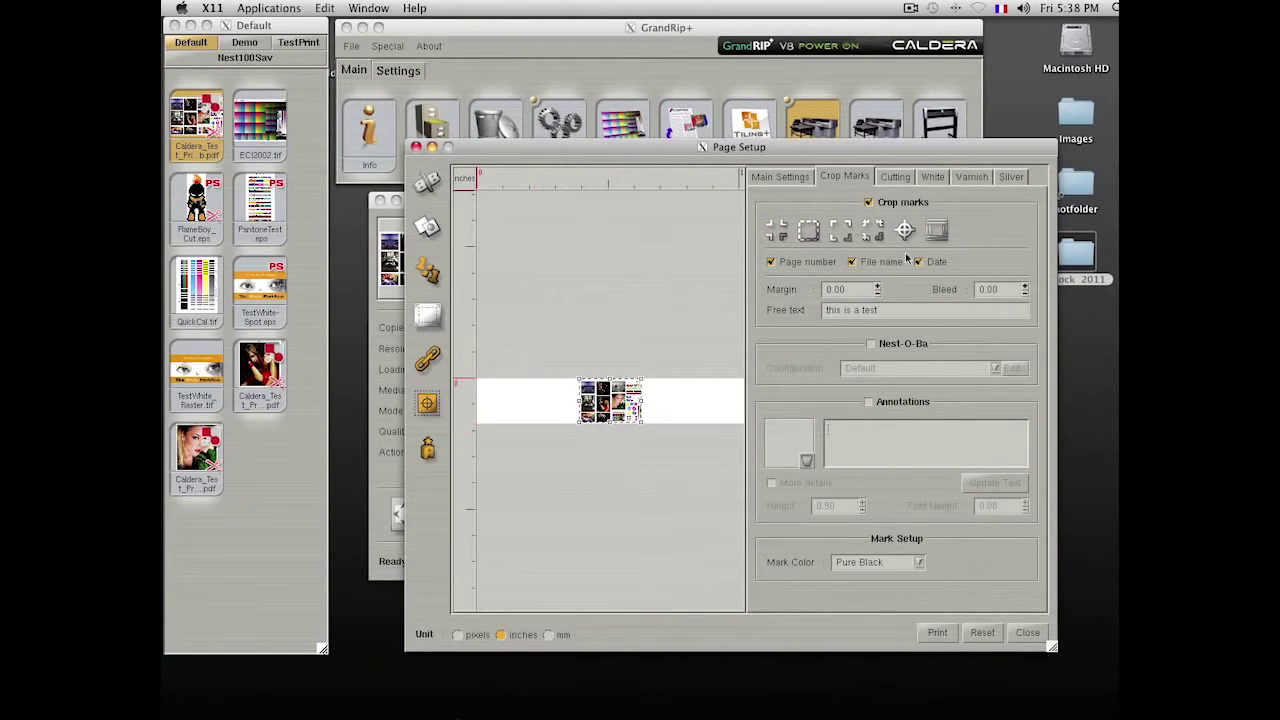
pyautogui.click(868, 201)
# - Load FlameBoy_Cut.eps into CalderaJet in place of the test print and enable its cutting contour in the page setup
pyautogui.click(895, 176)
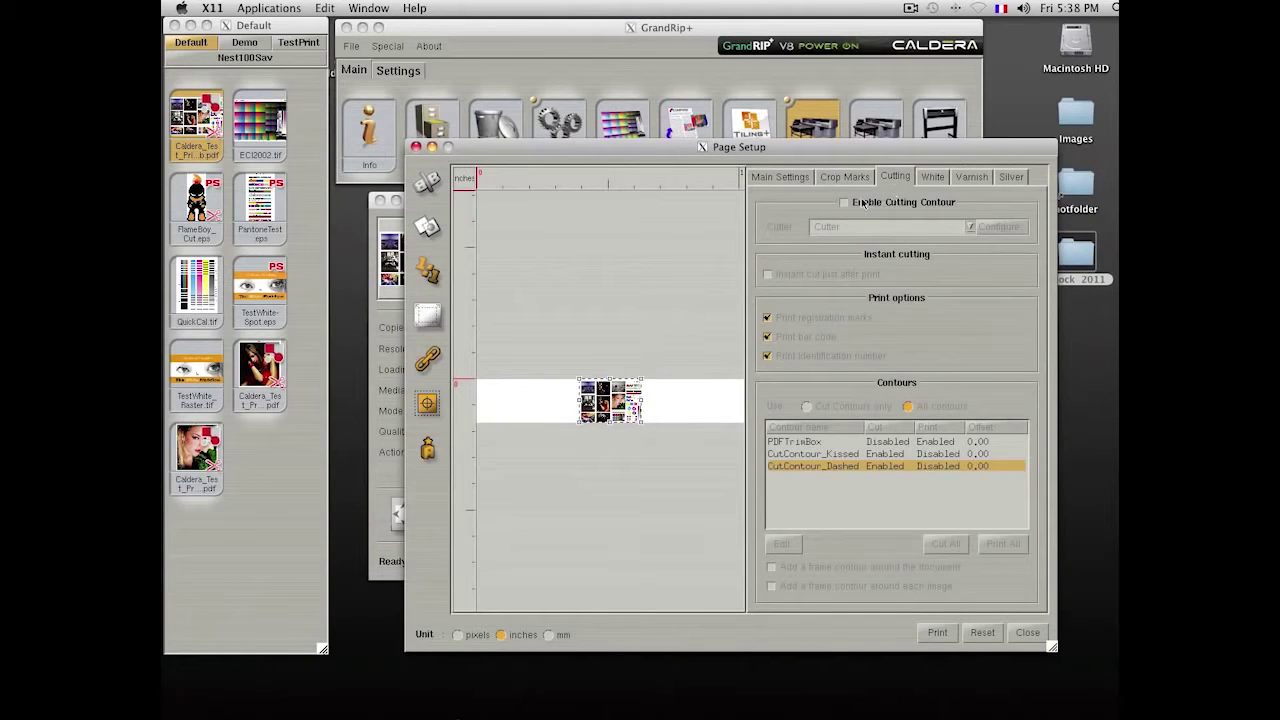
pyautogui.click(316, 290)
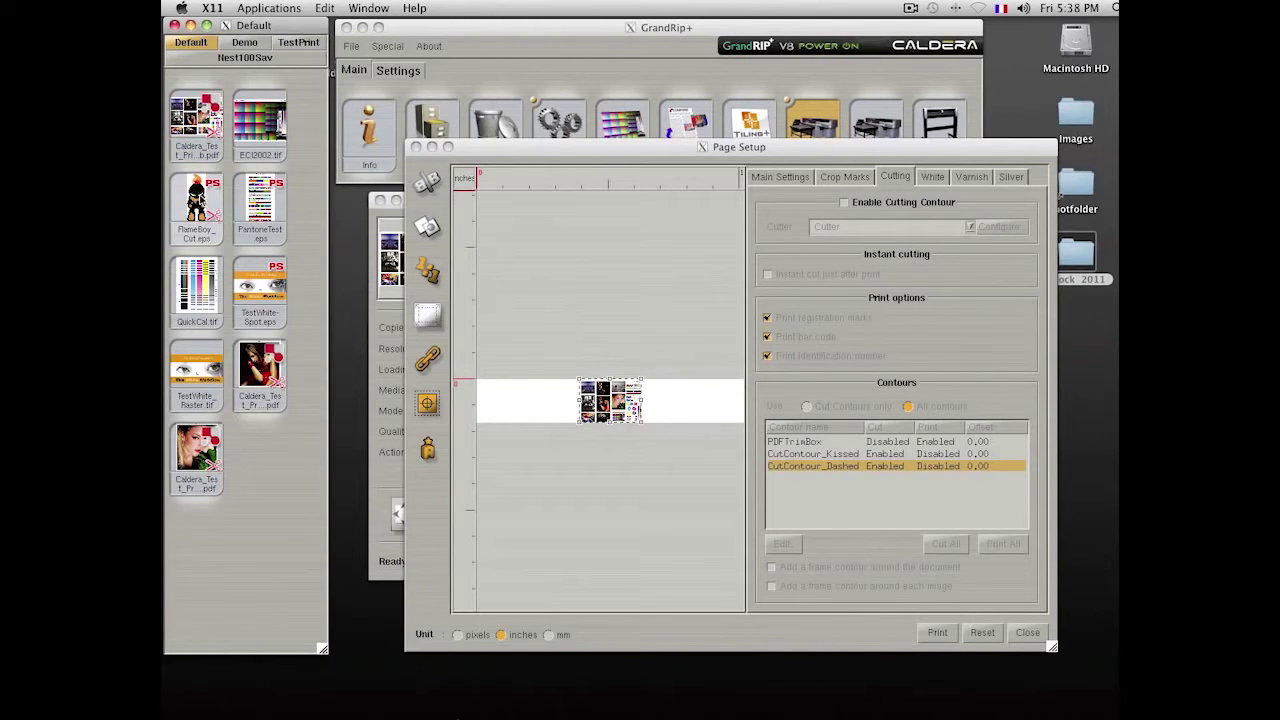
pyautogui.moveTo(200, 199); pyautogui.dragTo(610, 365)
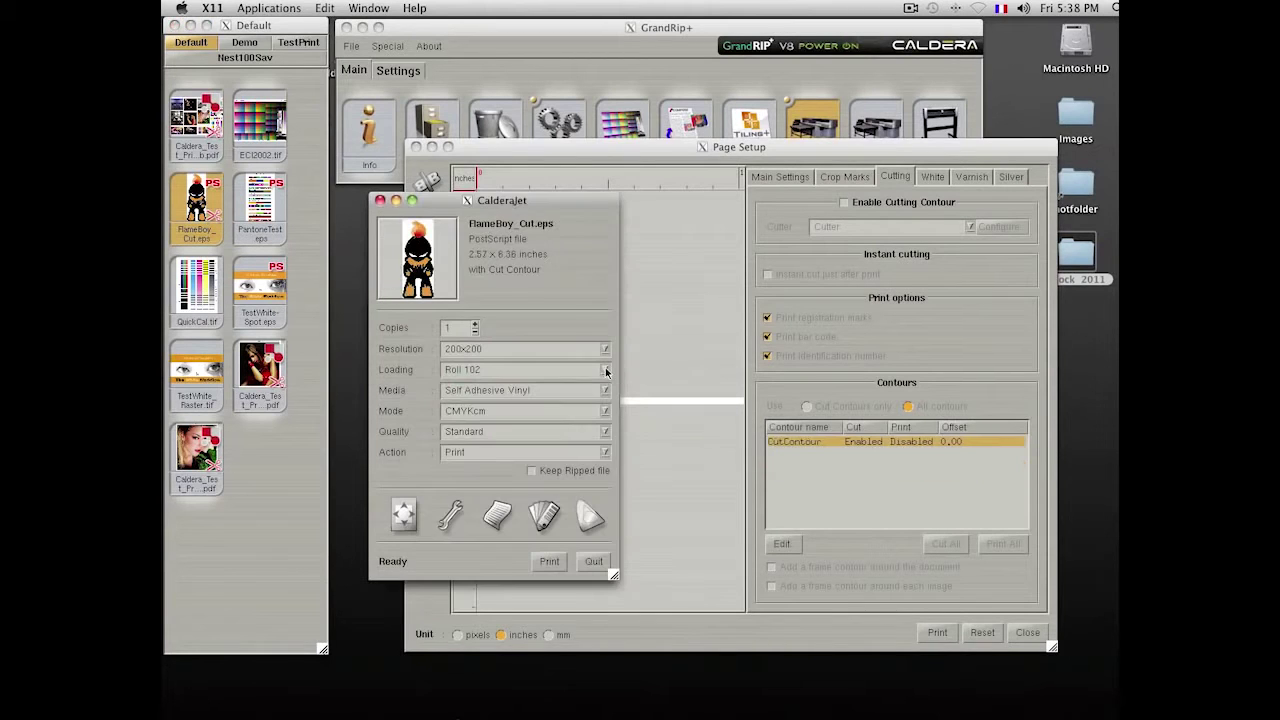
pyautogui.click(636, 160)
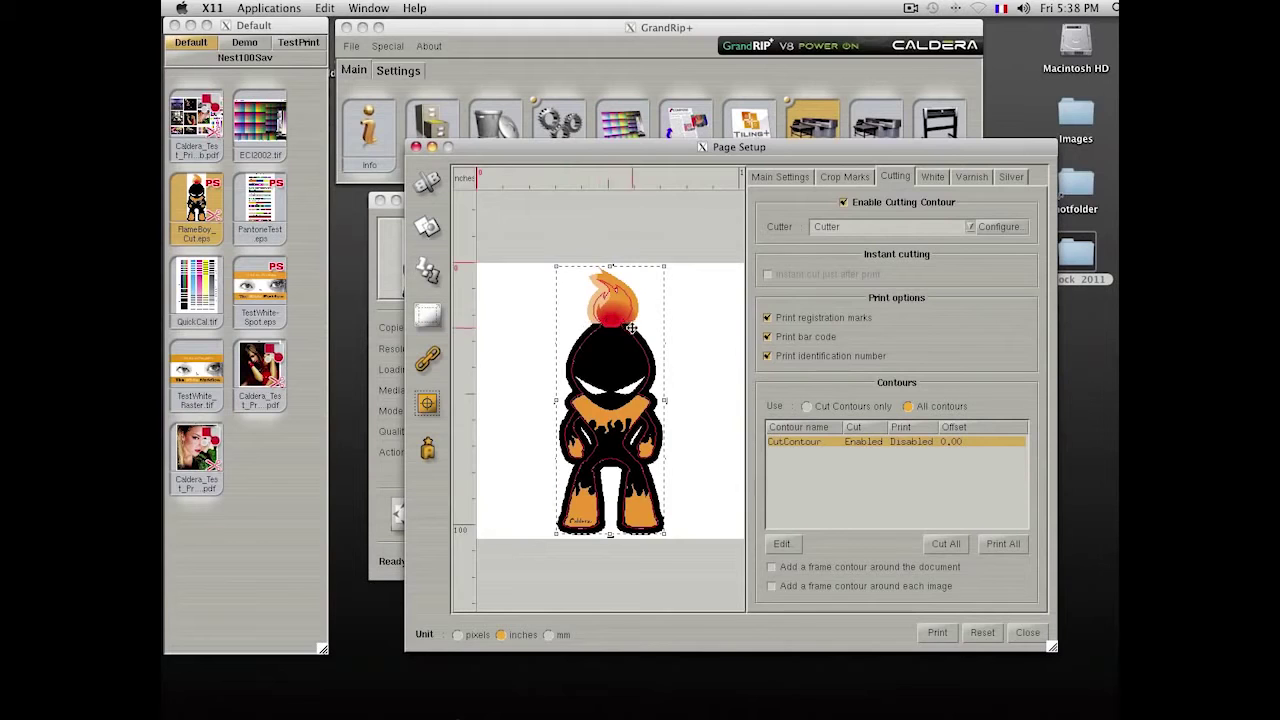
# - Inspect the cut contour around the FlameBoy's flame and head and the upper corner of the image up close
pyautogui.scroll(5, 632, 324)
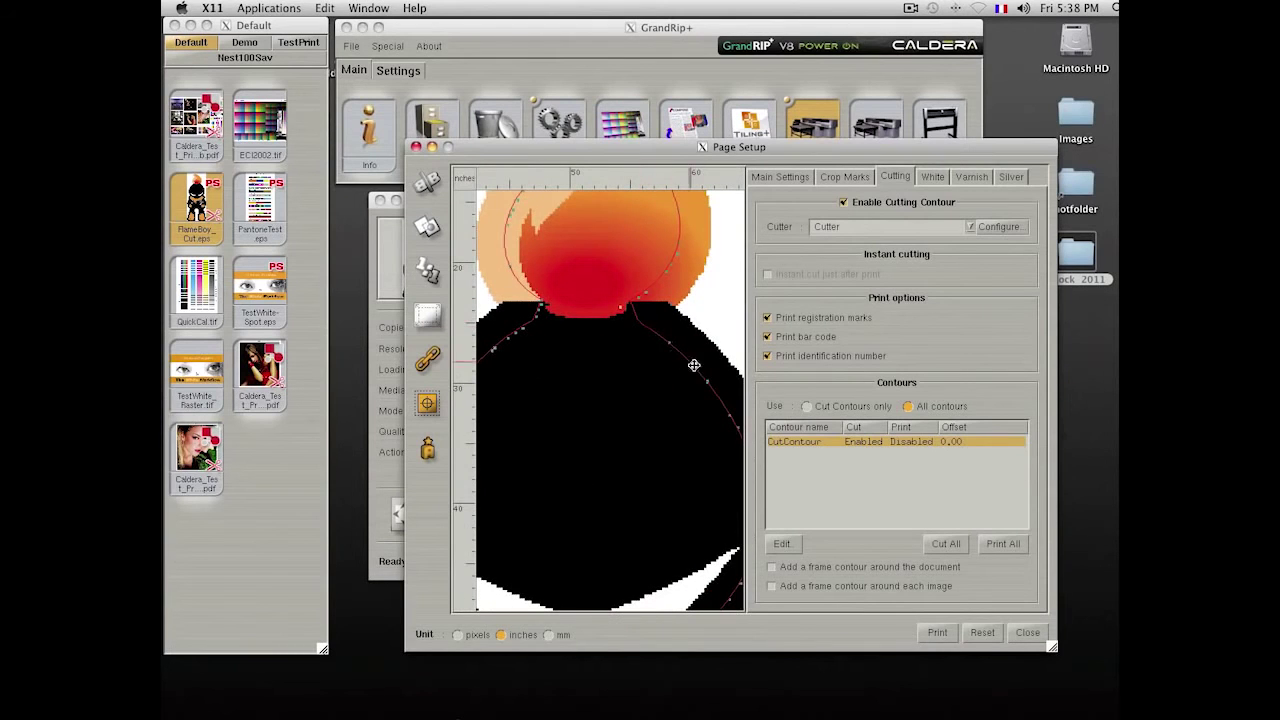
pyautogui.scroll(-5, 666, 332)
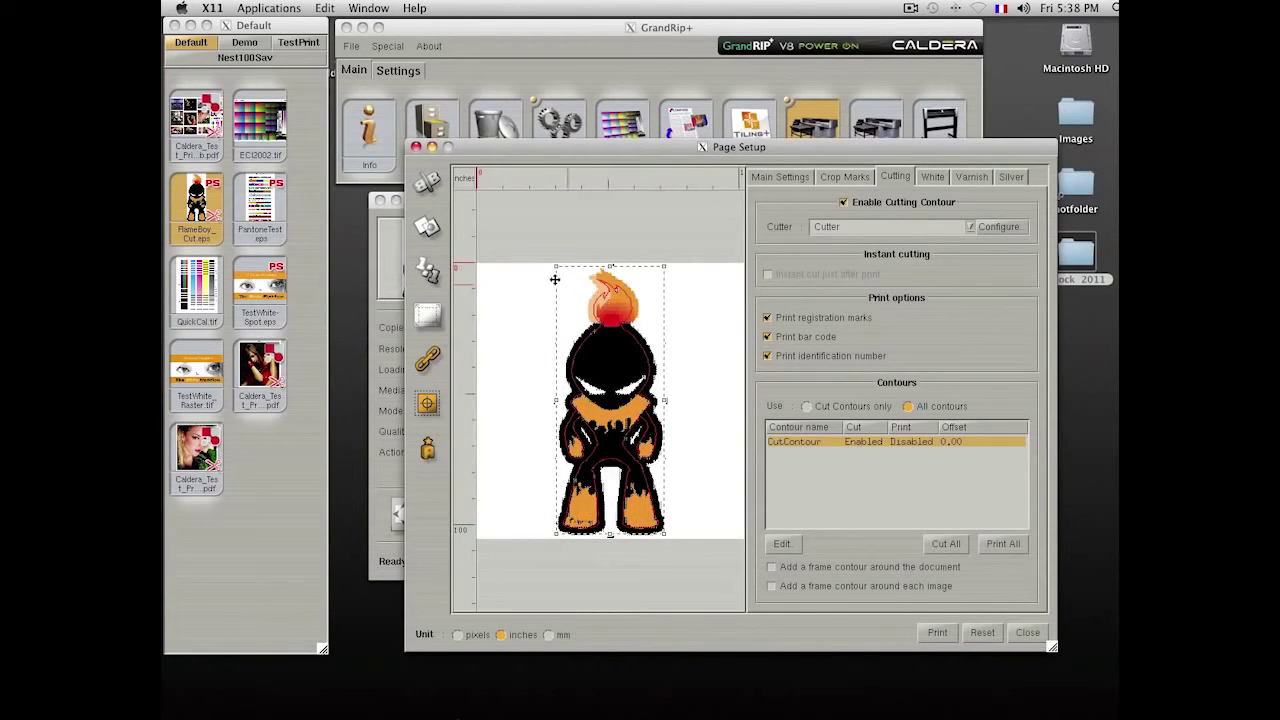
pyautogui.scroll(5, 562, 268)
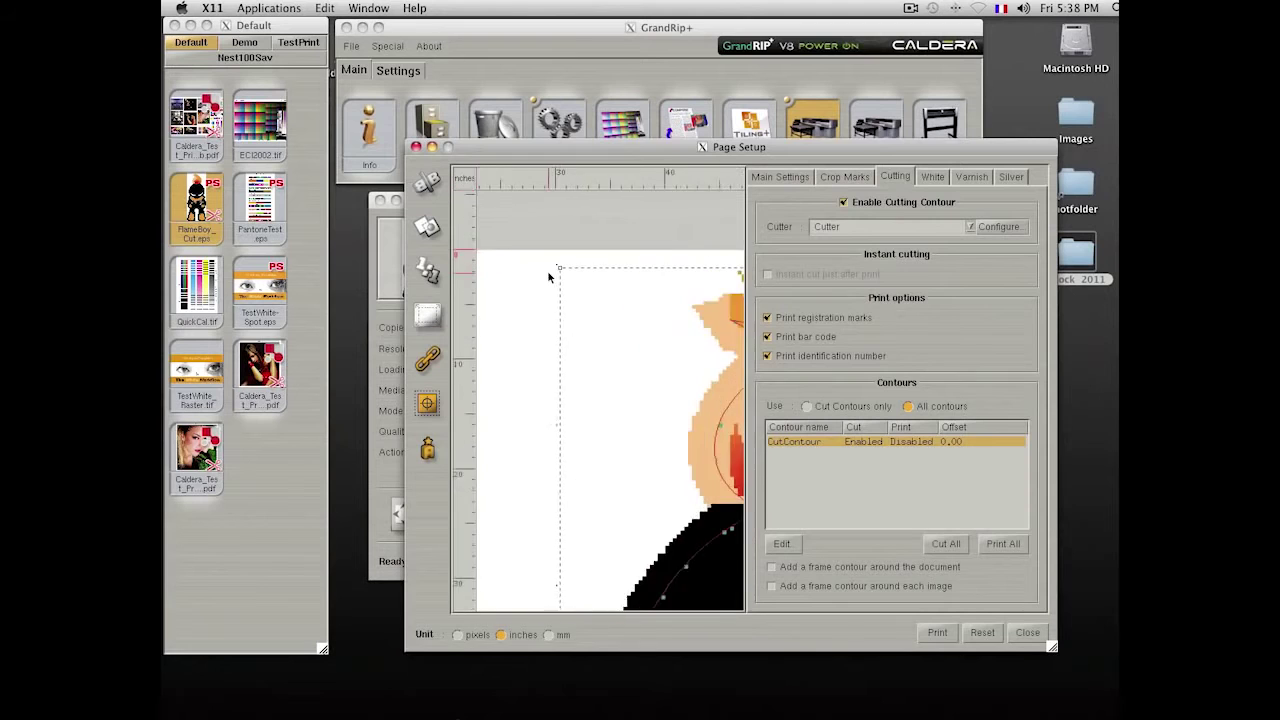
pyautogui.hscroll(5, 642, 306)
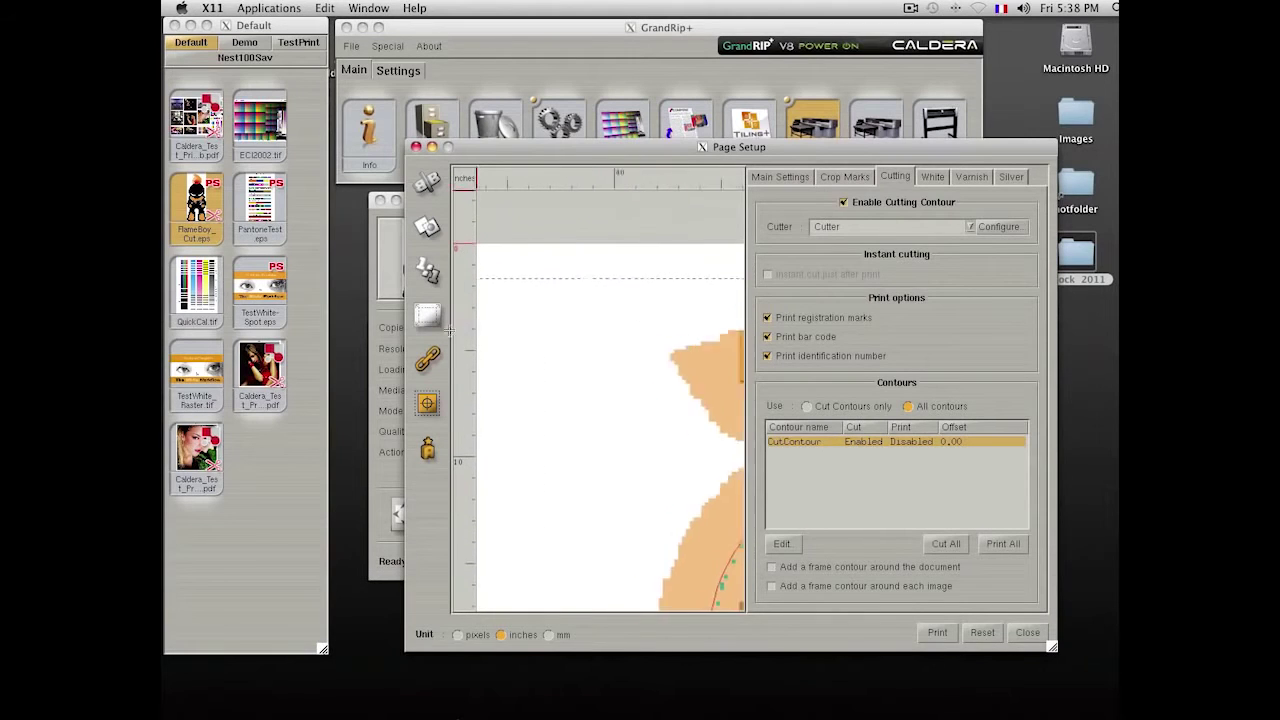
# - Check the bar code above the image up close and add a frame contour around each image
pyautogui.scroll(3, 648, 280)
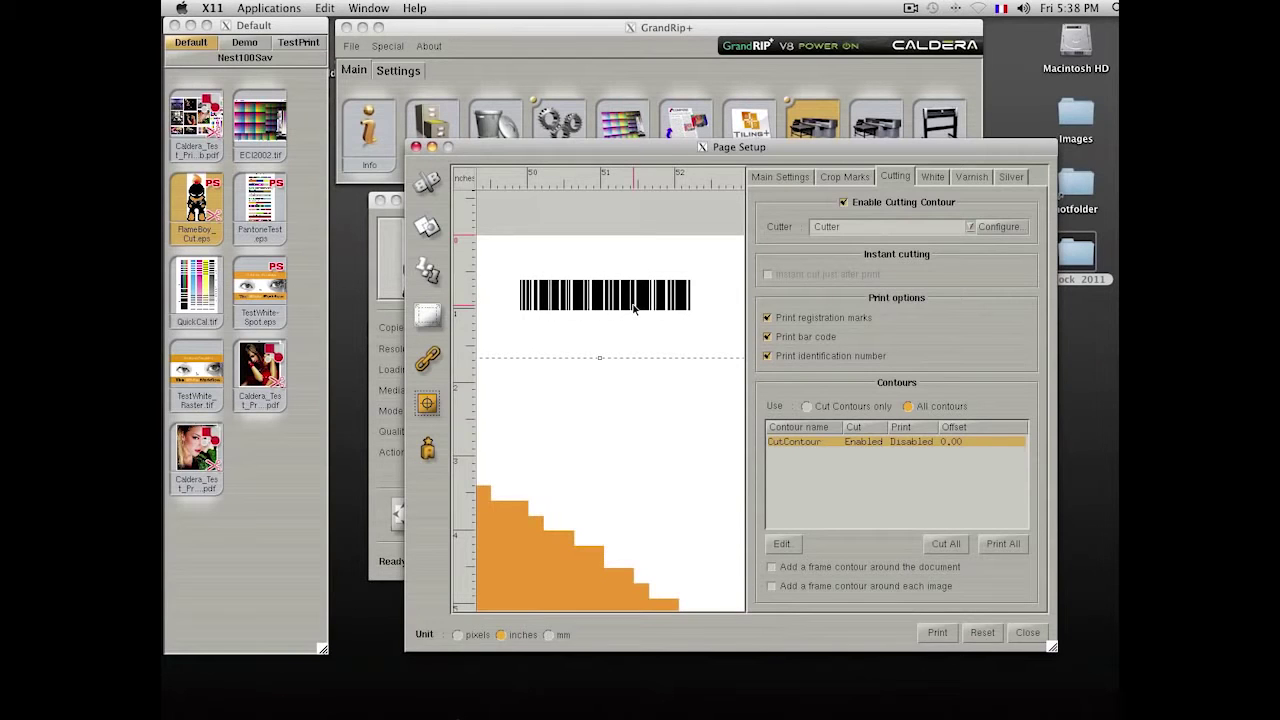
pyautogui.scroll(-8, 633, 308)
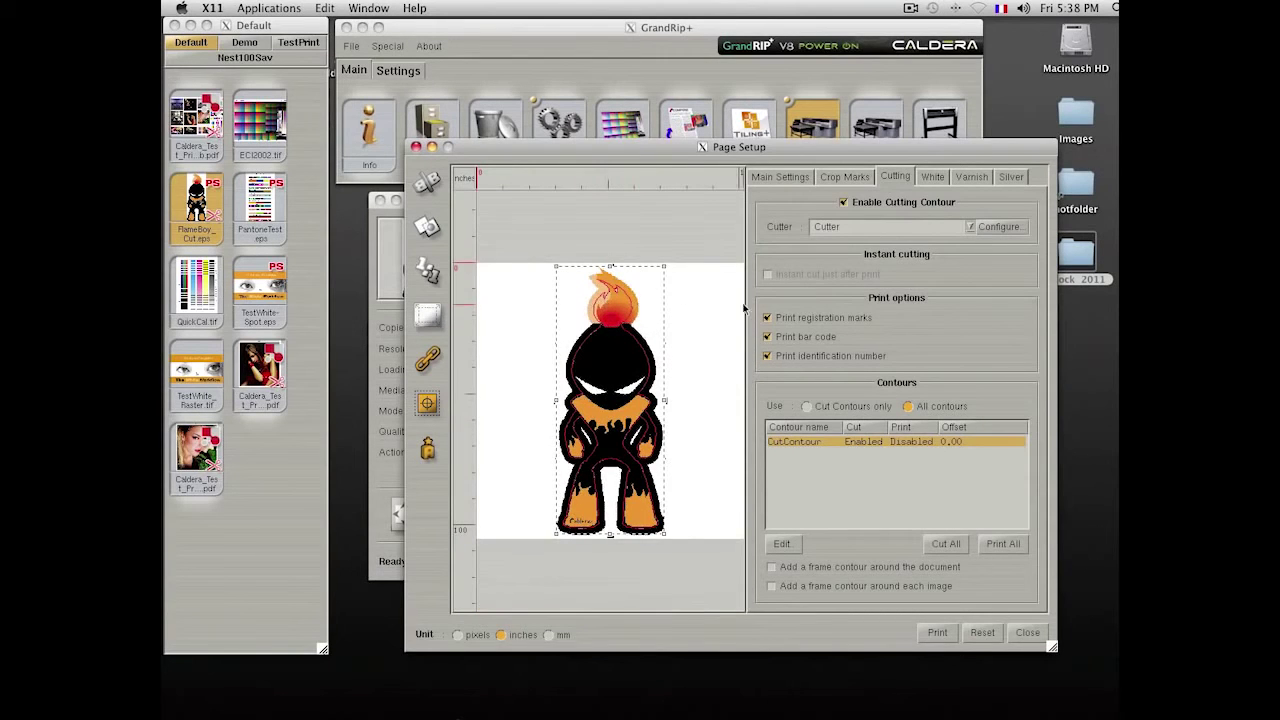
pyautogui.click(809, 584)
# - Set step and repeat to Full with 5 copies of the FlameBoy on the same page
pyautogui.click(786, 177)
pyautogui.click(831, 426)
pyautogui.click(864, 450)
pyautogui.click(864, 450)
pyautogui.click(864, 450)
pyautogui.click(864, 450)
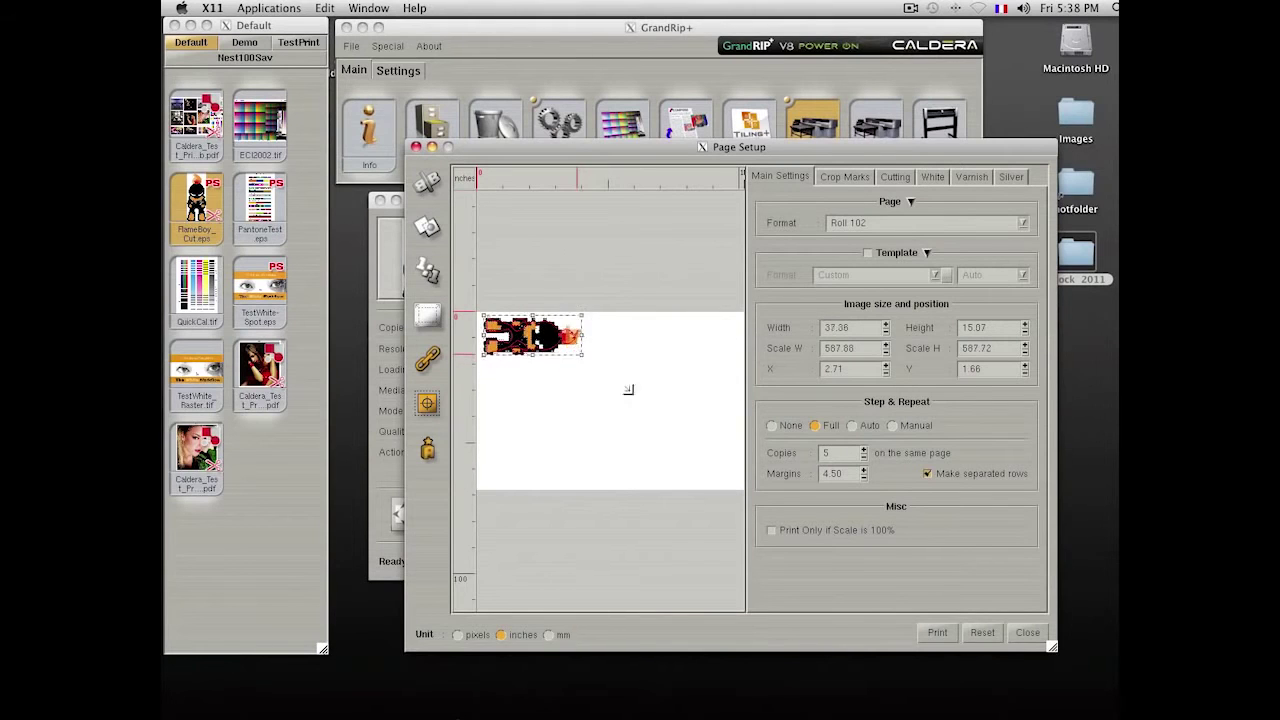
# - Close the page setup and print the FlameBoy job from CalderaJet
pyautogui.click(1027, 633)
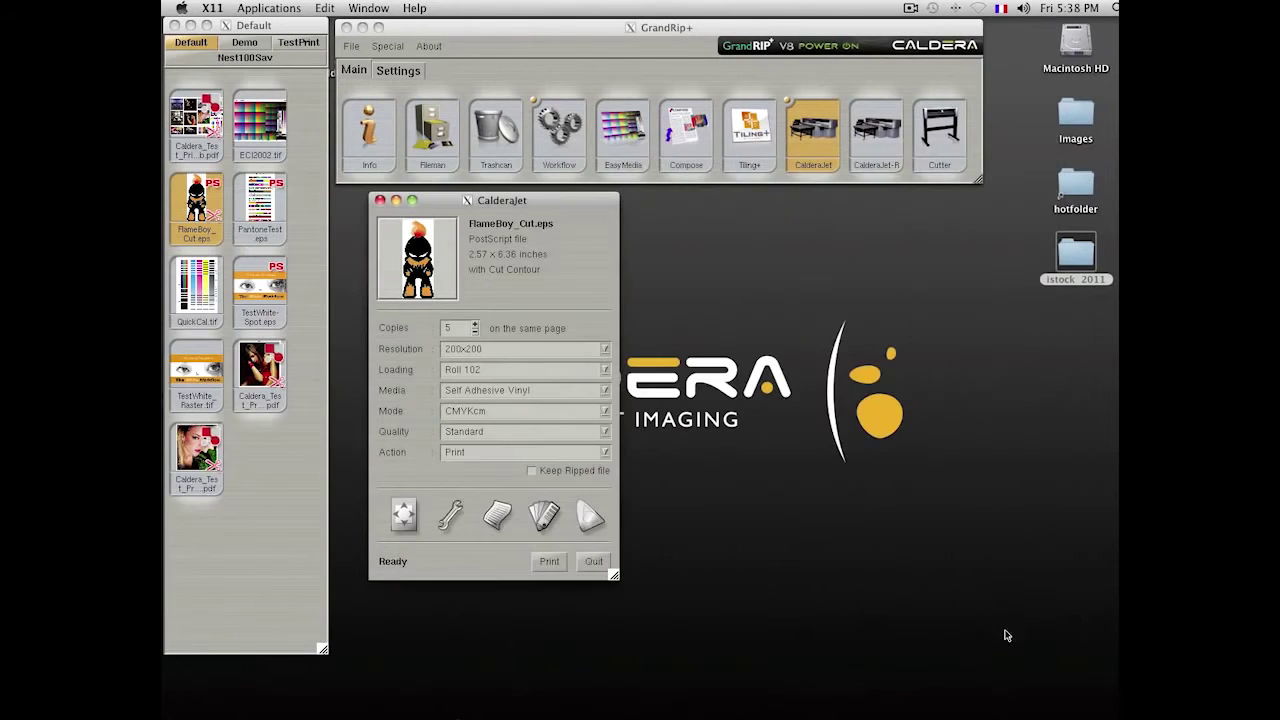
pyautogui.click(543, 564)
pyautogui.moveTo(459, 200); pyautogui.dragTo(455, 205)
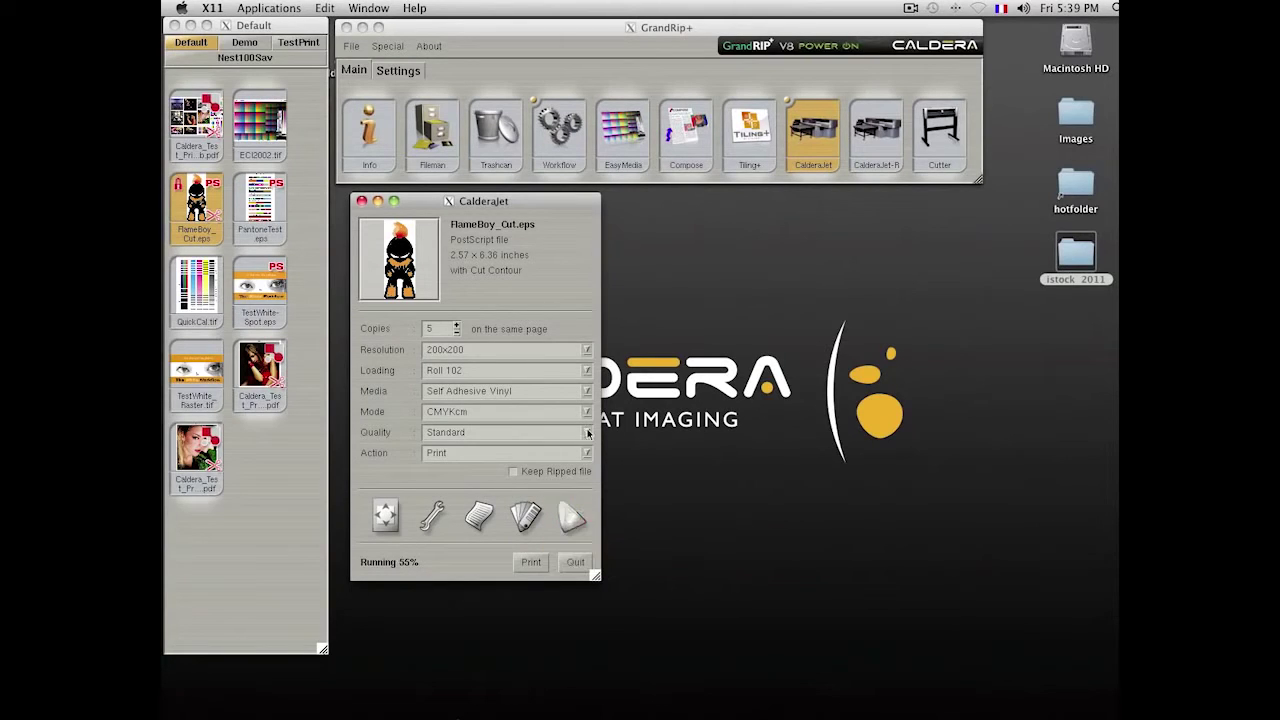
# - Open the spot colors settings and load PantoneTest.eps into CalderaJet in place of the FlameBoy image
pyautogui.click(526, 515)
pyautogui.moveTo(442, 121); pyautogui.dragTo(762, 111)
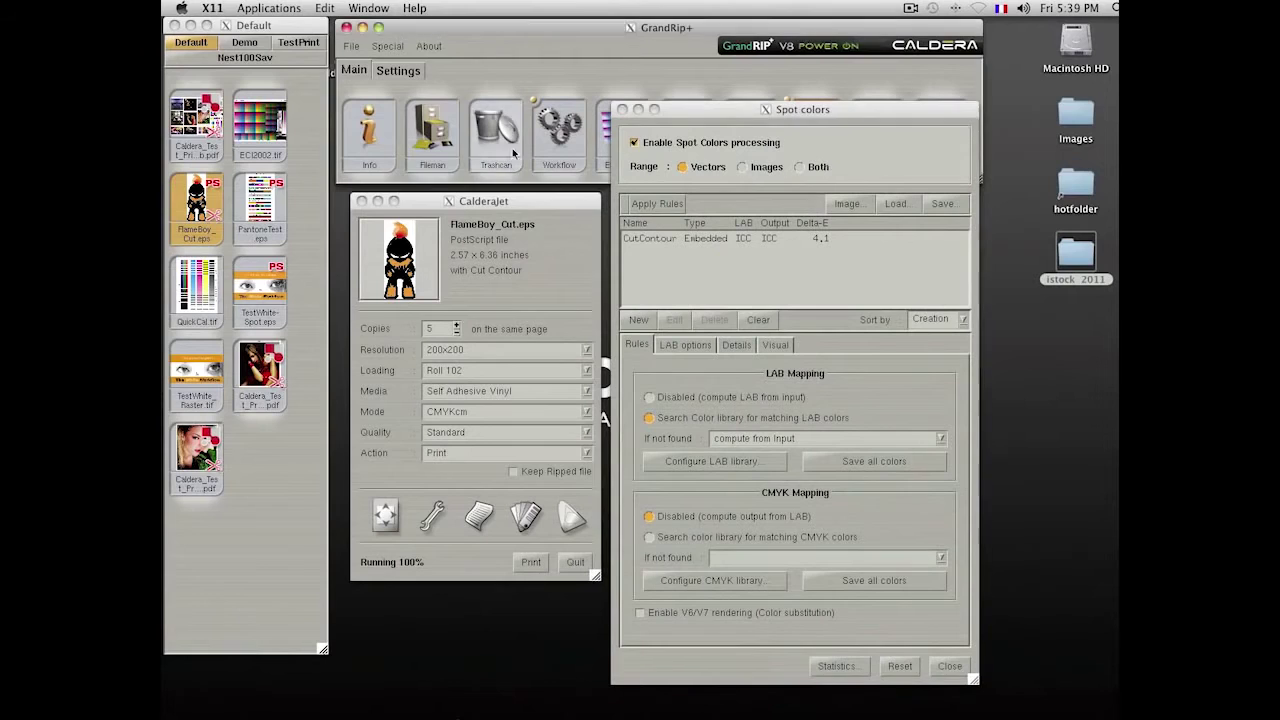
pyautogui.click(259, 206)
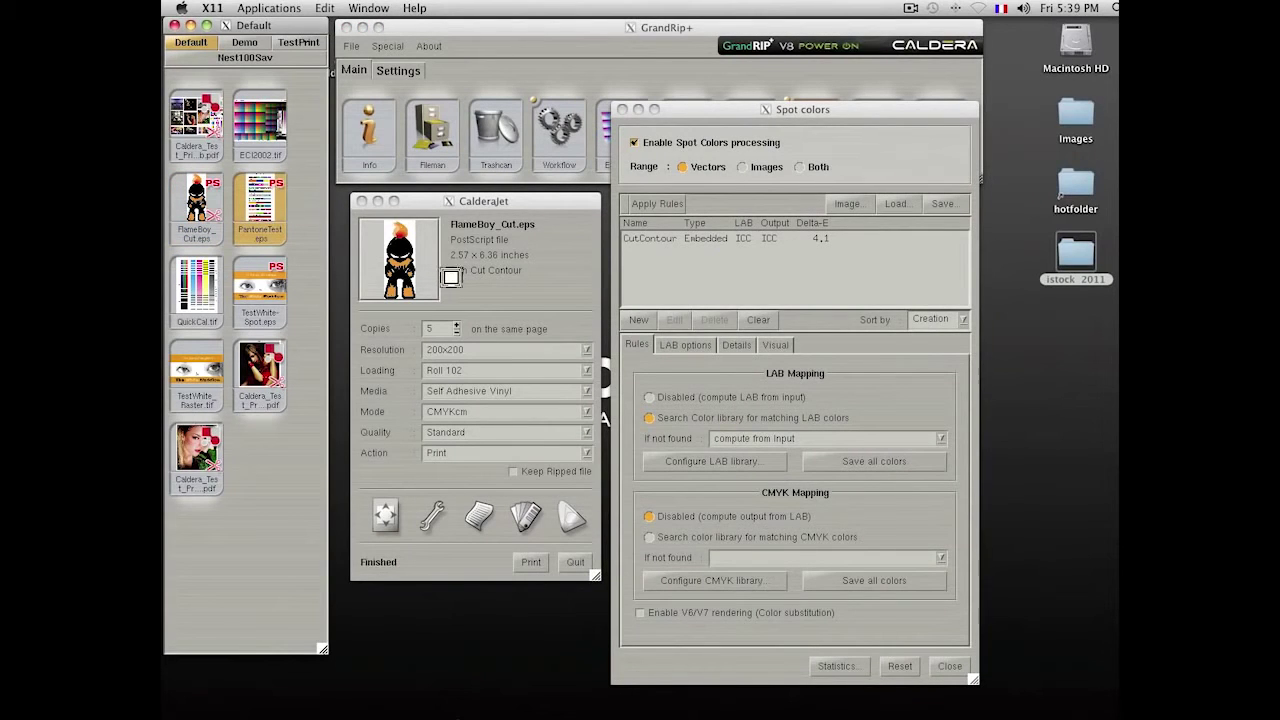
pyautogui.click(527, 290)
pyautogui.click(680, 238)
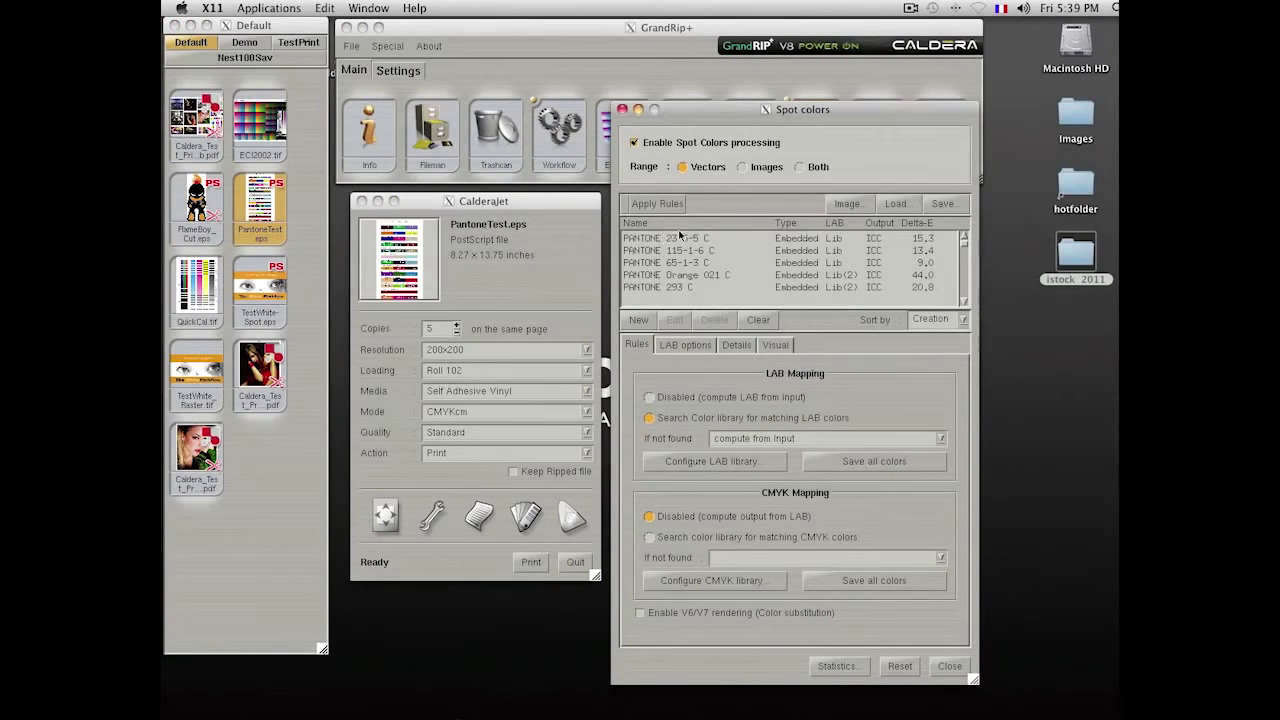
# - Examine the LAB and CMYK details of the listed Pantone spot colors and where Orange 021 C and 65-1-3 C occur in the image
pyautogui.click(687, 240)
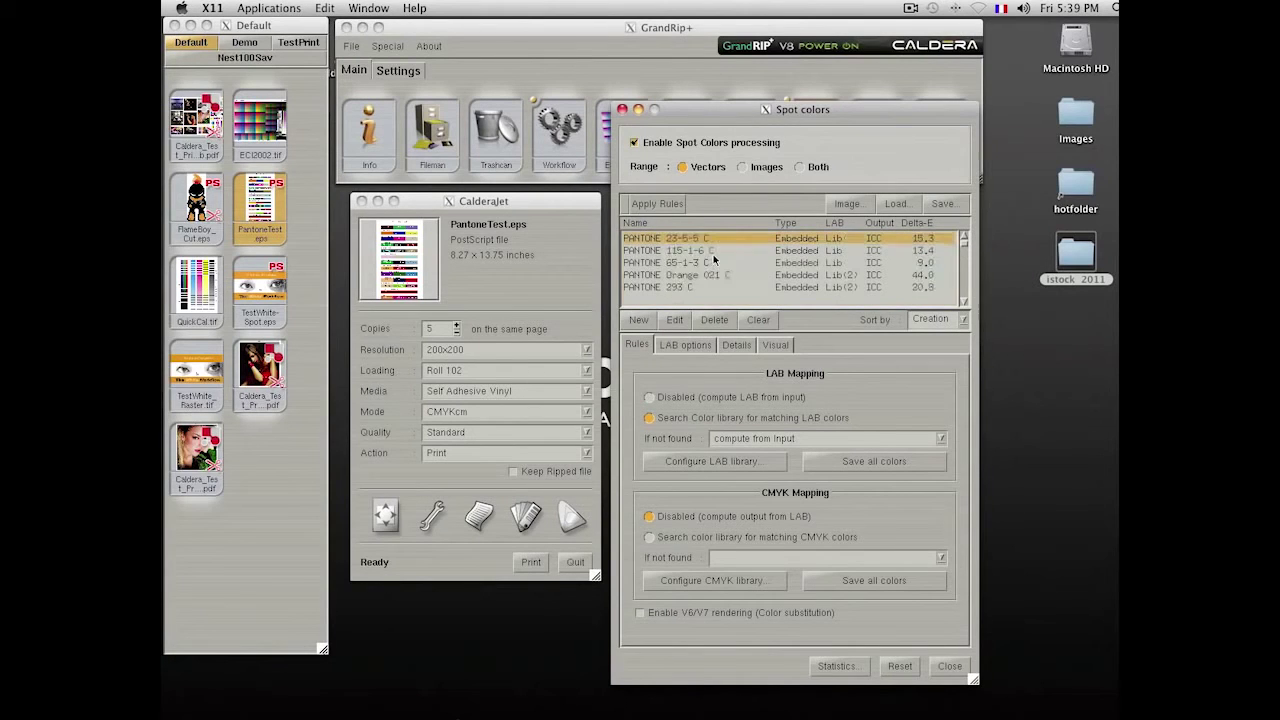
pyautogui.click(735, 344)
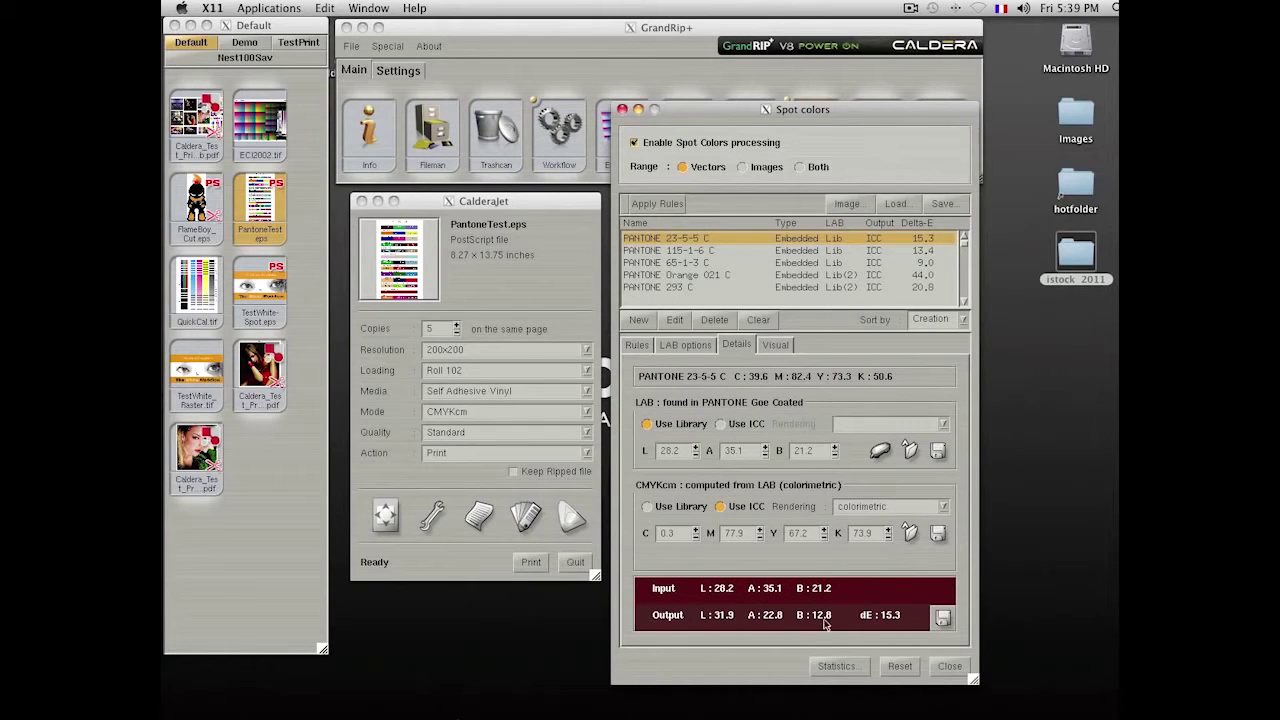
pyautogui.click(820, 251)
pyautogui.click(817, 264)
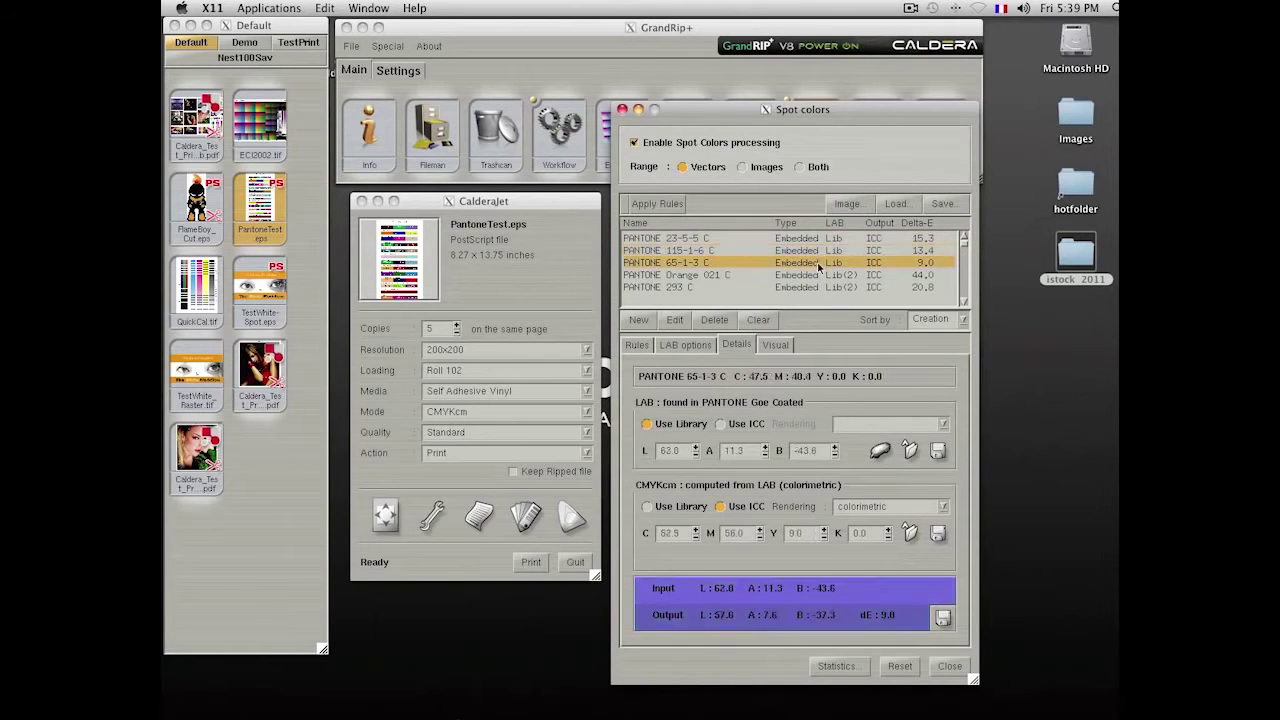
pyautogui.click(816, 275)
pyautogui.click(816, 287)
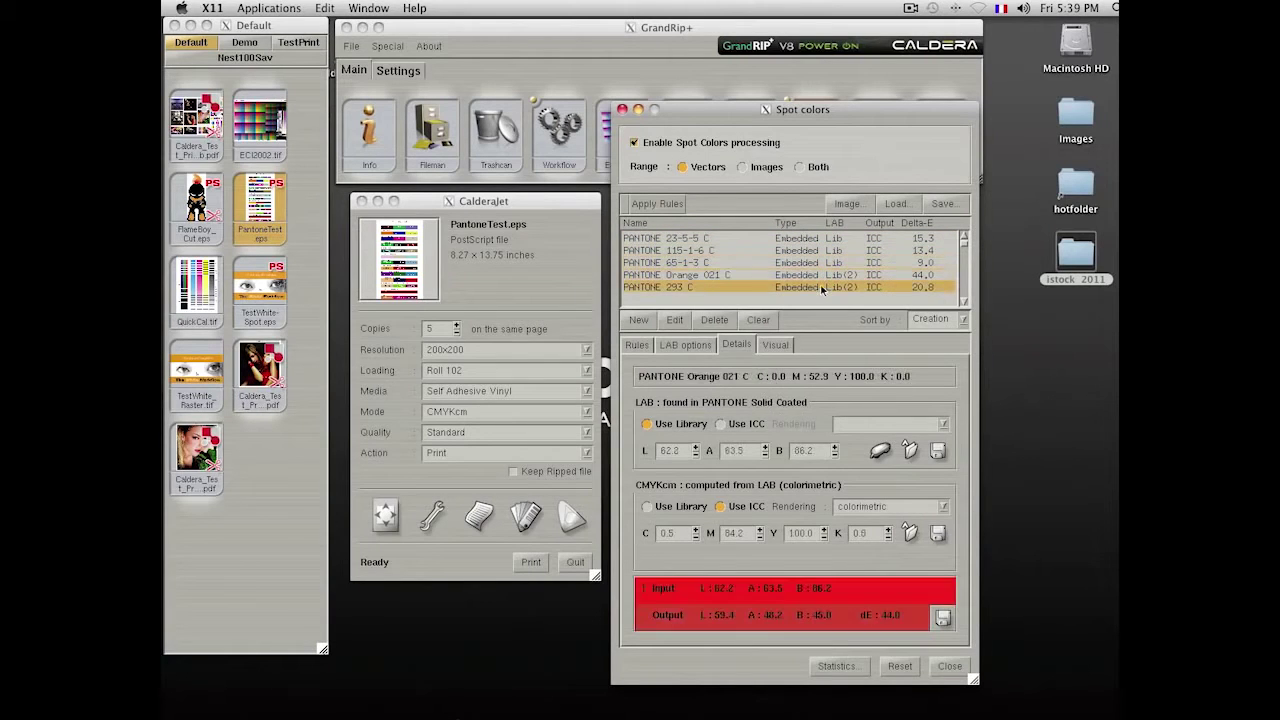
pyautogui.click(777, 344)
pyautogui.click(753, 275)
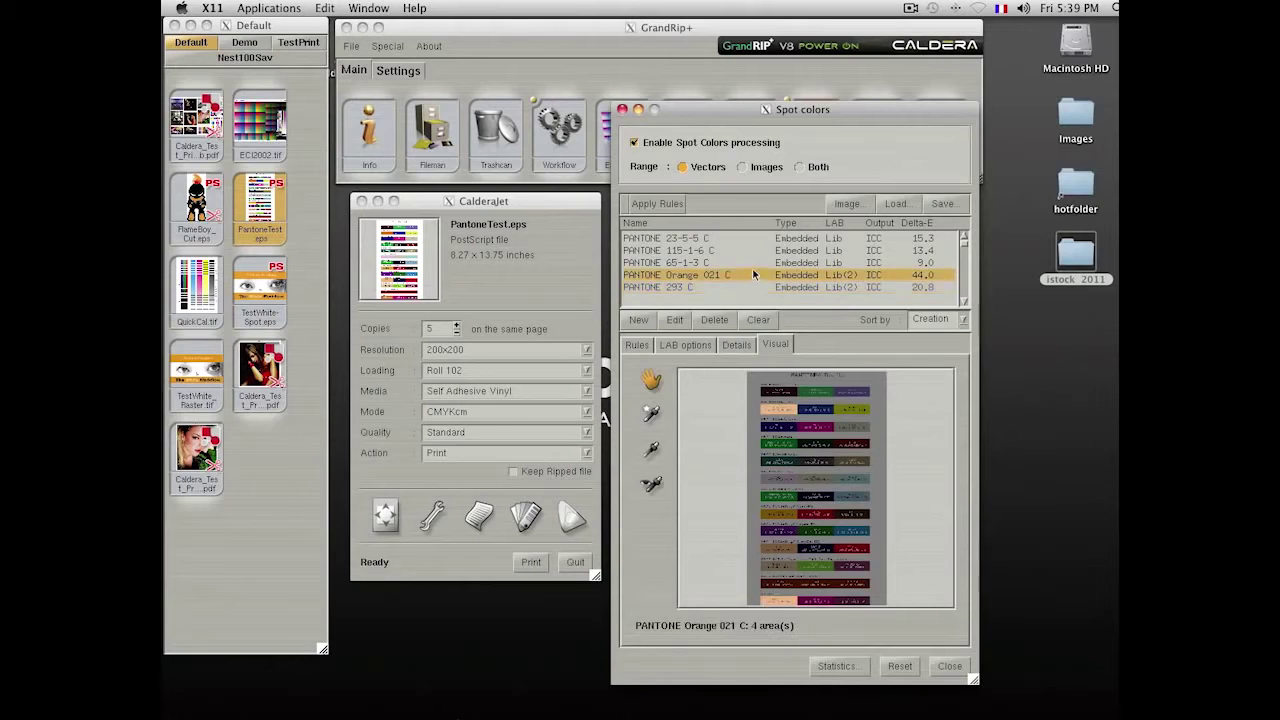
pyautogui.click(752, 262)
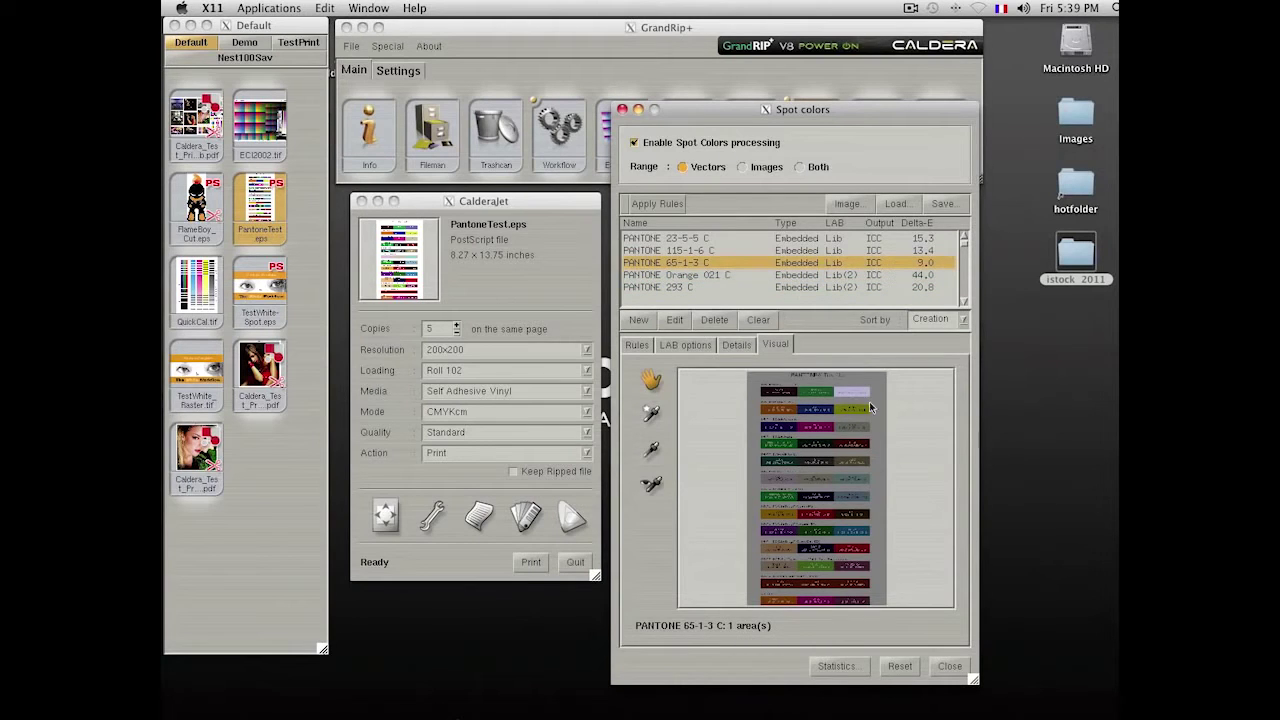
pyautogui.click(737, 345)
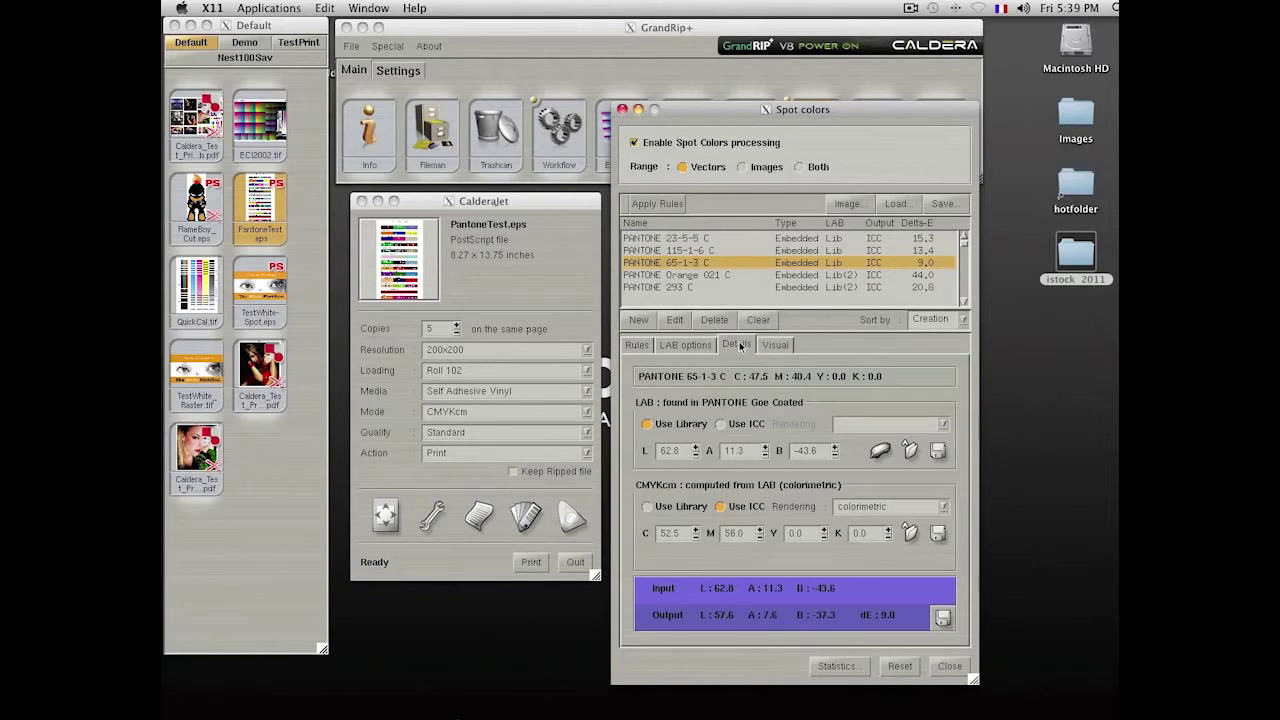
# - Load FlameBoy_Cut.eps back into CalderaJet and pick the orange of its body from the image as an additional spot color
pyautogui.moveTo(194, 203); pyautogui.dragTo(470, 272)
pyautogui.click(720, 281)
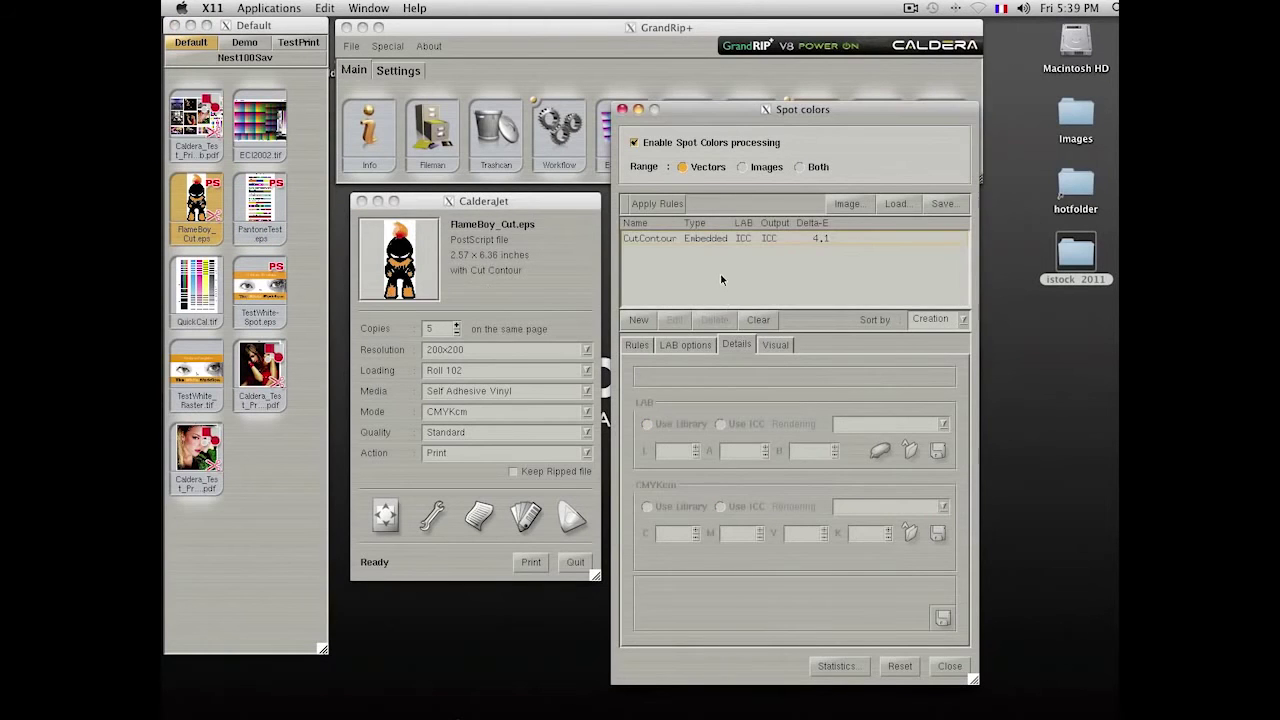
pyautogui.click(777, 346)
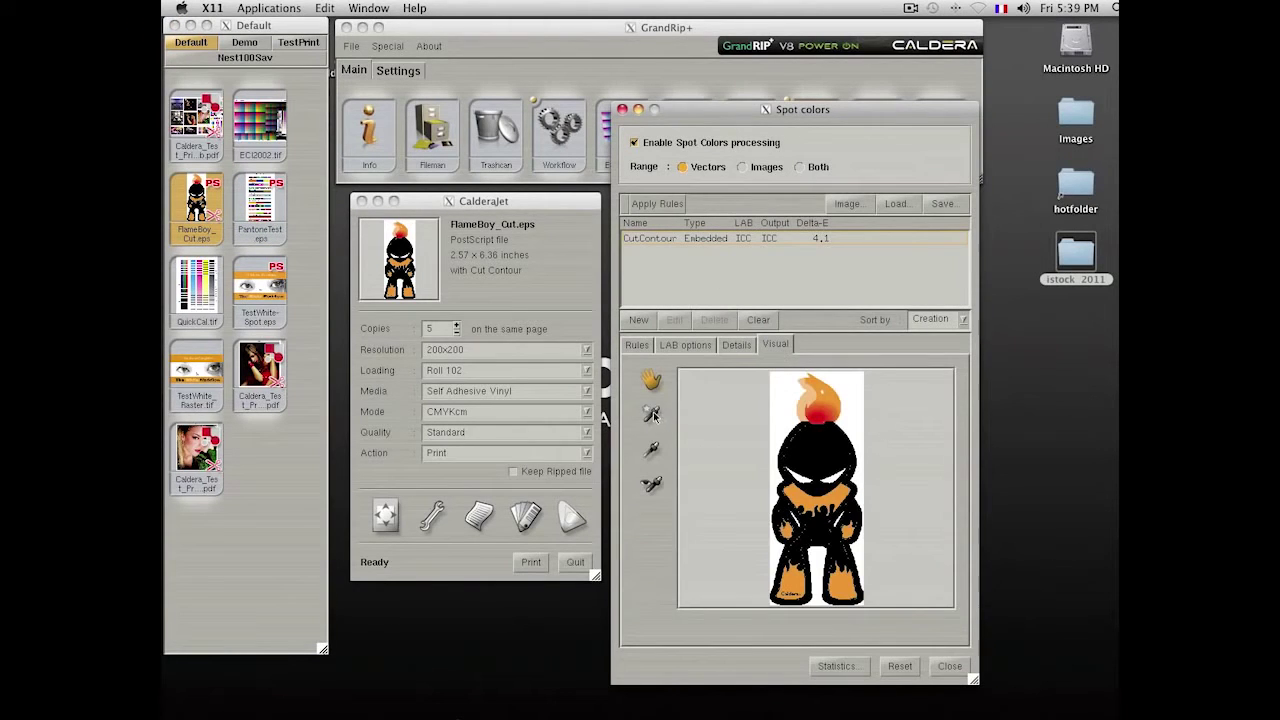
pyautogui.click(797, 492)
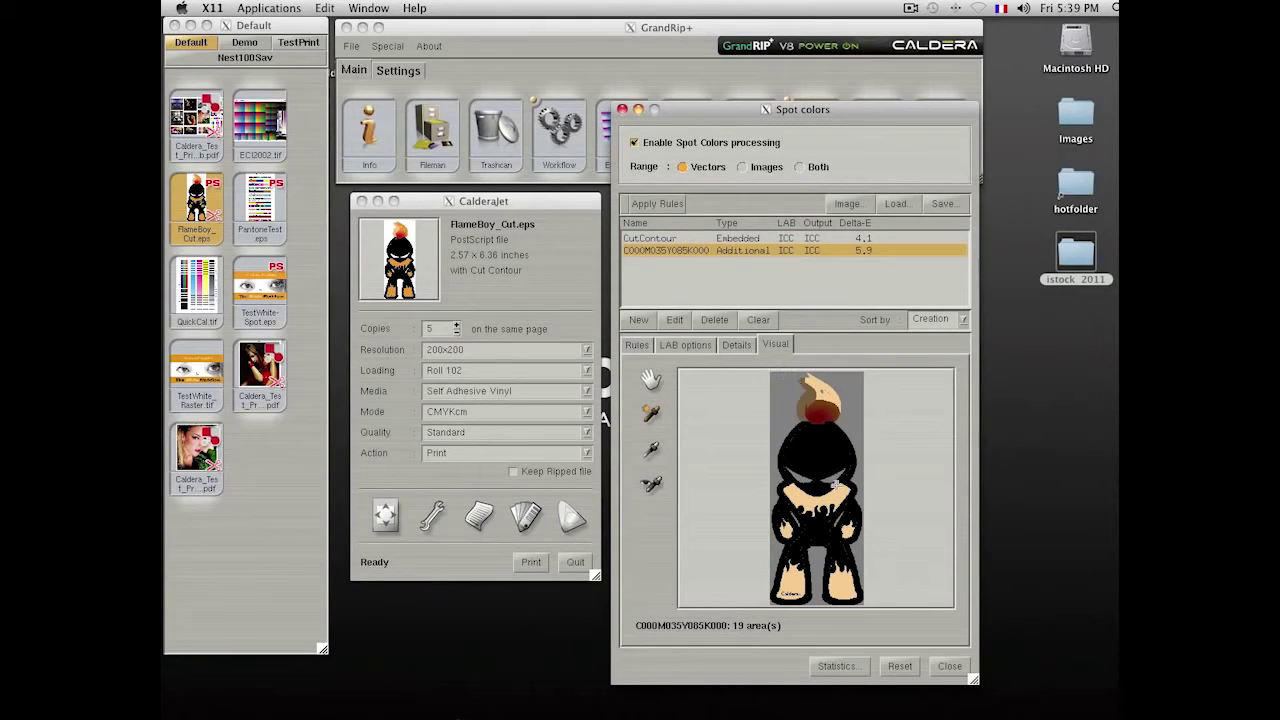
# - Give the orange spot color custom LAB values of 73.0, 35.5 and 78.5, and set the print resolution to 400x400
pyautogui.click(740, 345)
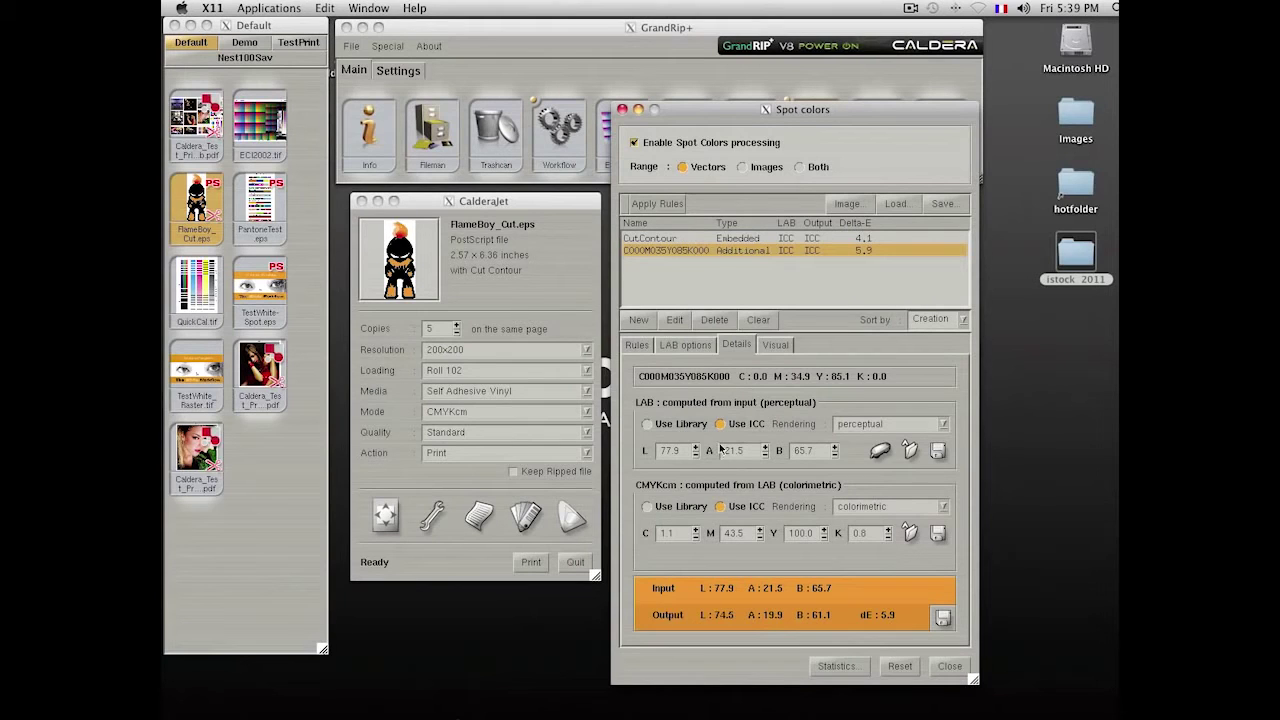
pyautogui.click(881, 452)
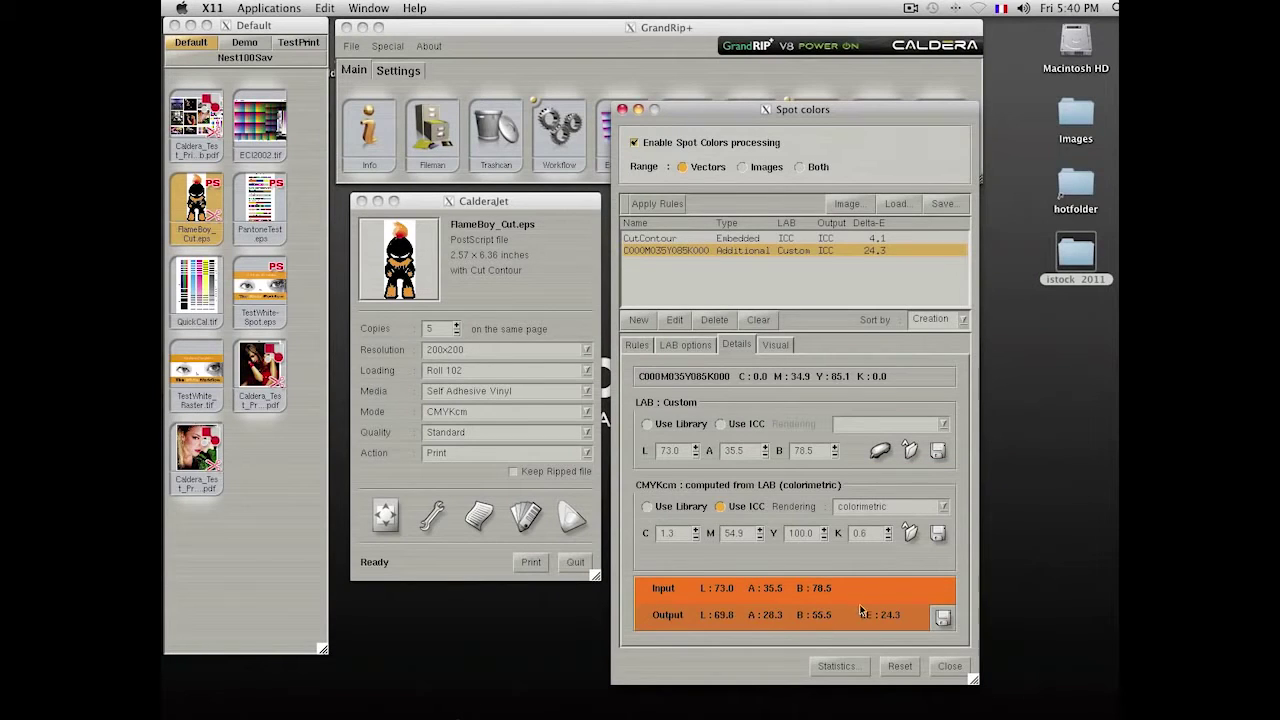
pyautogui.click(585, 360)
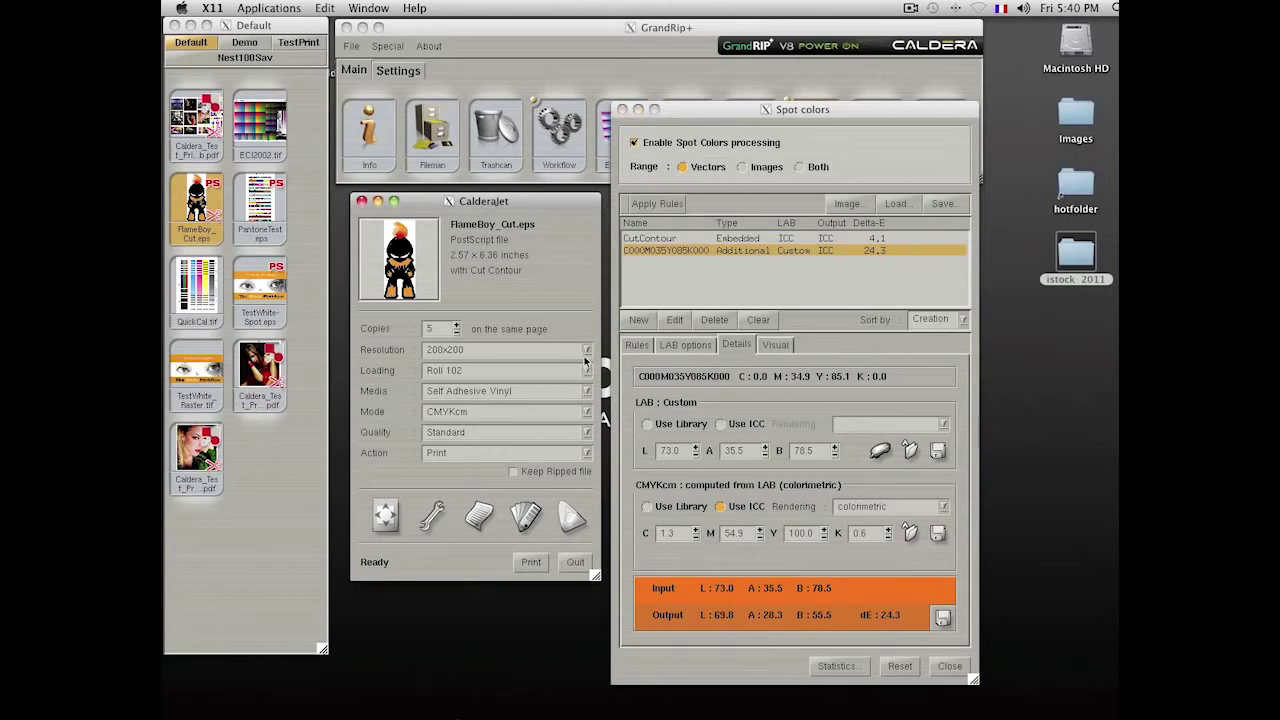
pyautogui.click(587, 352)
pyautogui.click(520, 376)
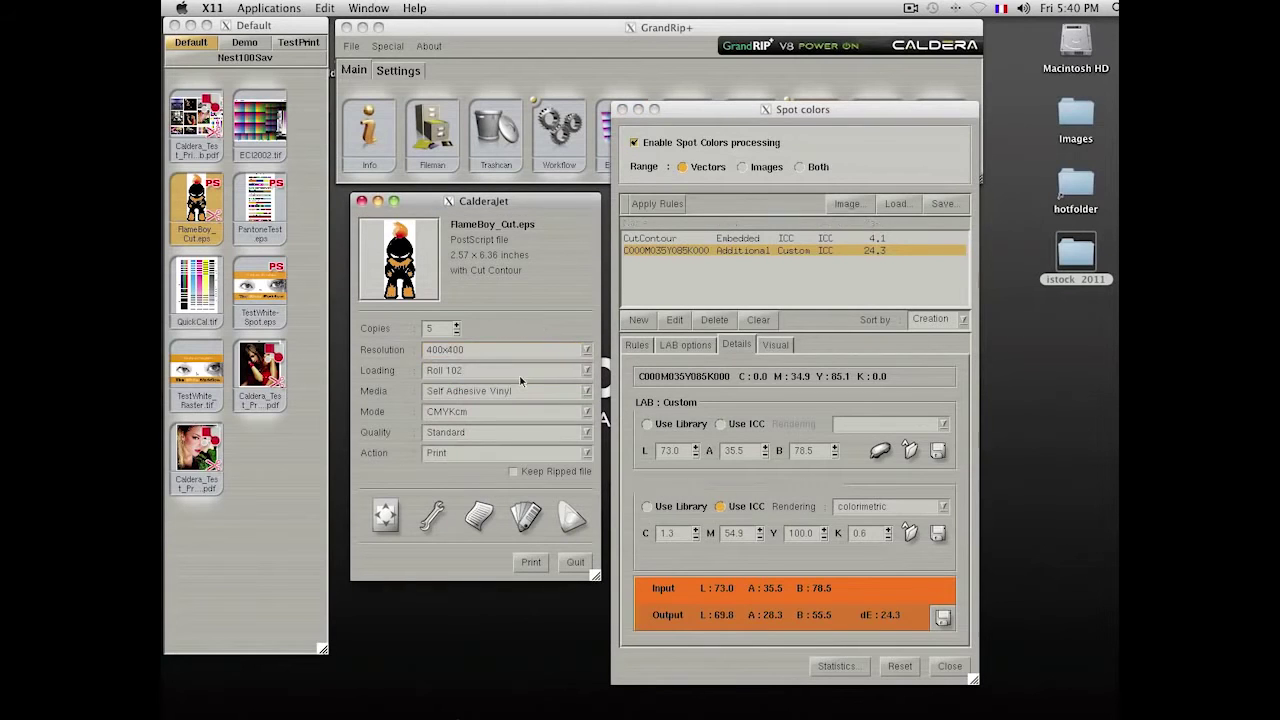
pyautogui.click(798, 584)
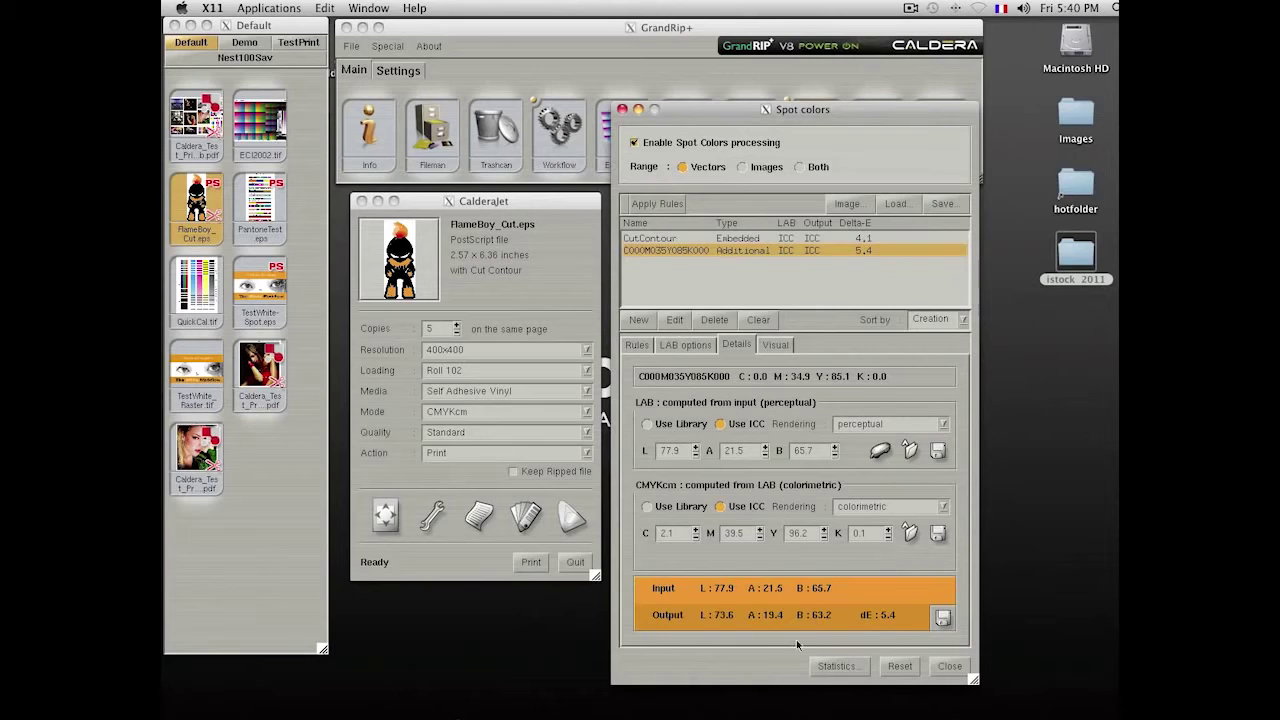
# - Close the spot colors settings, quit CalderaJet and deselect the FlameBoy image
pyautogui.click(950, 667)
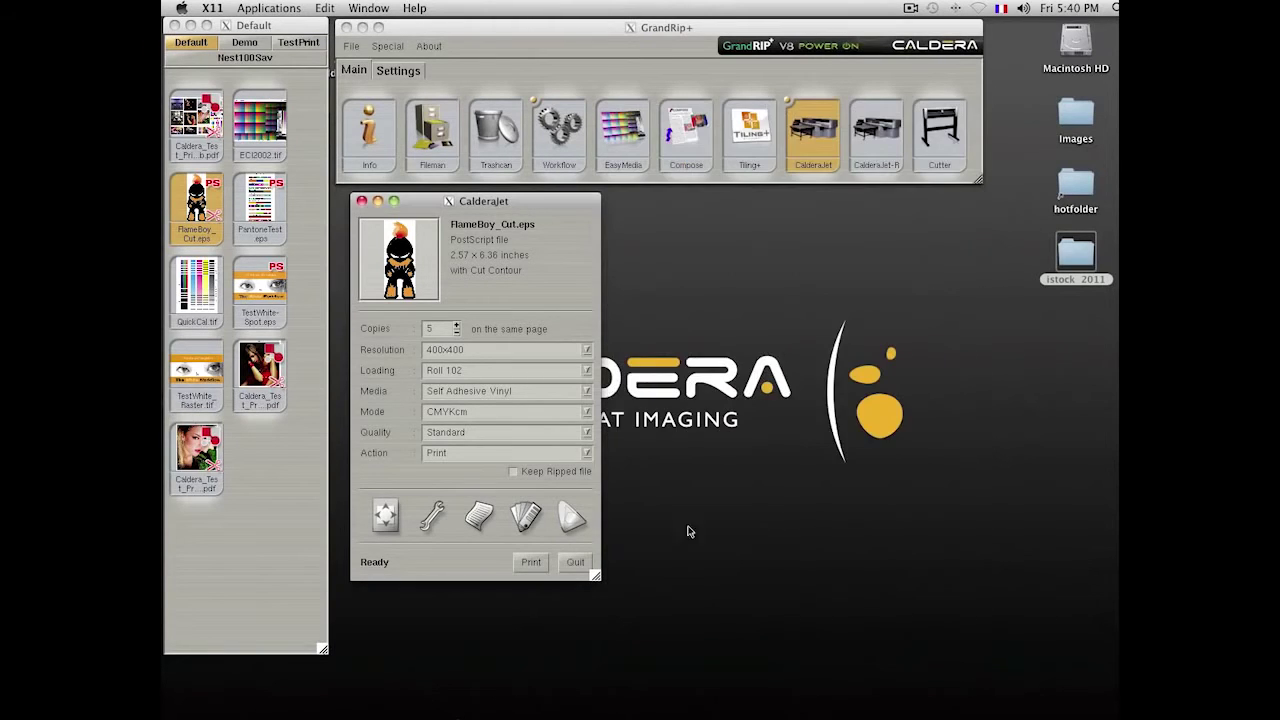
pyautogui.click(576, 562)
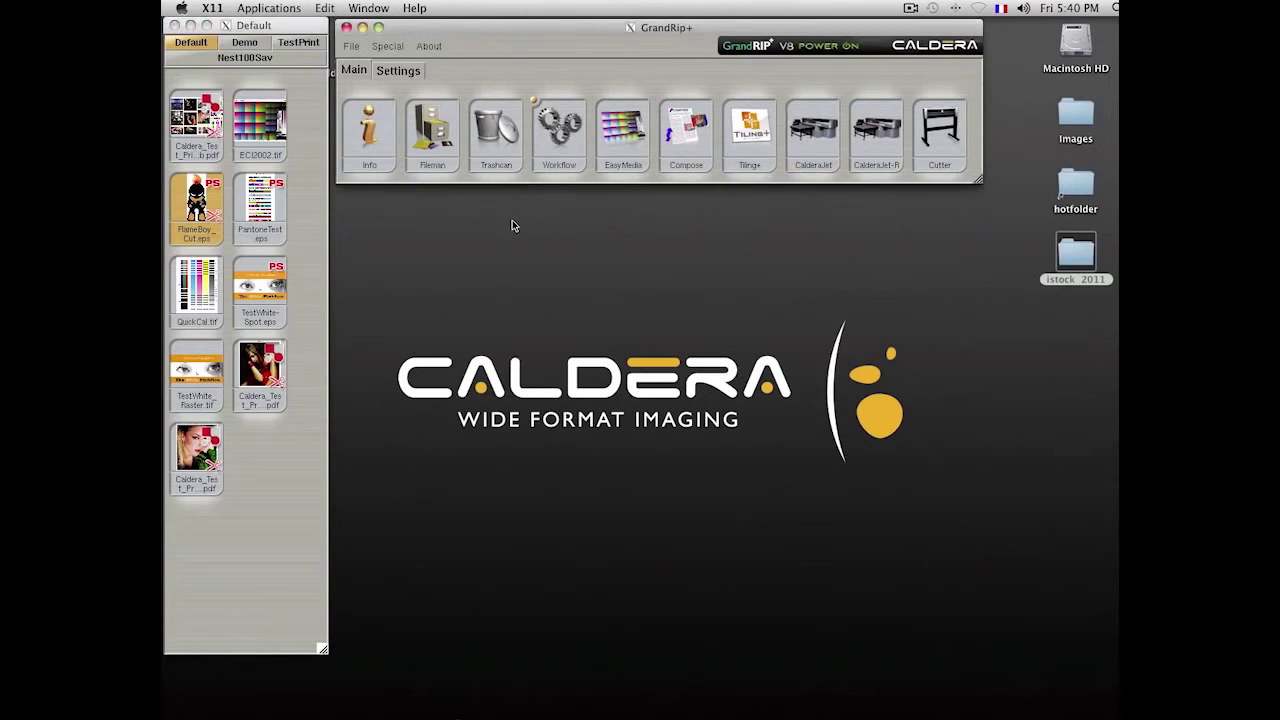
pyautogui.click(510, 218)
pyautogui.click(305, 180)
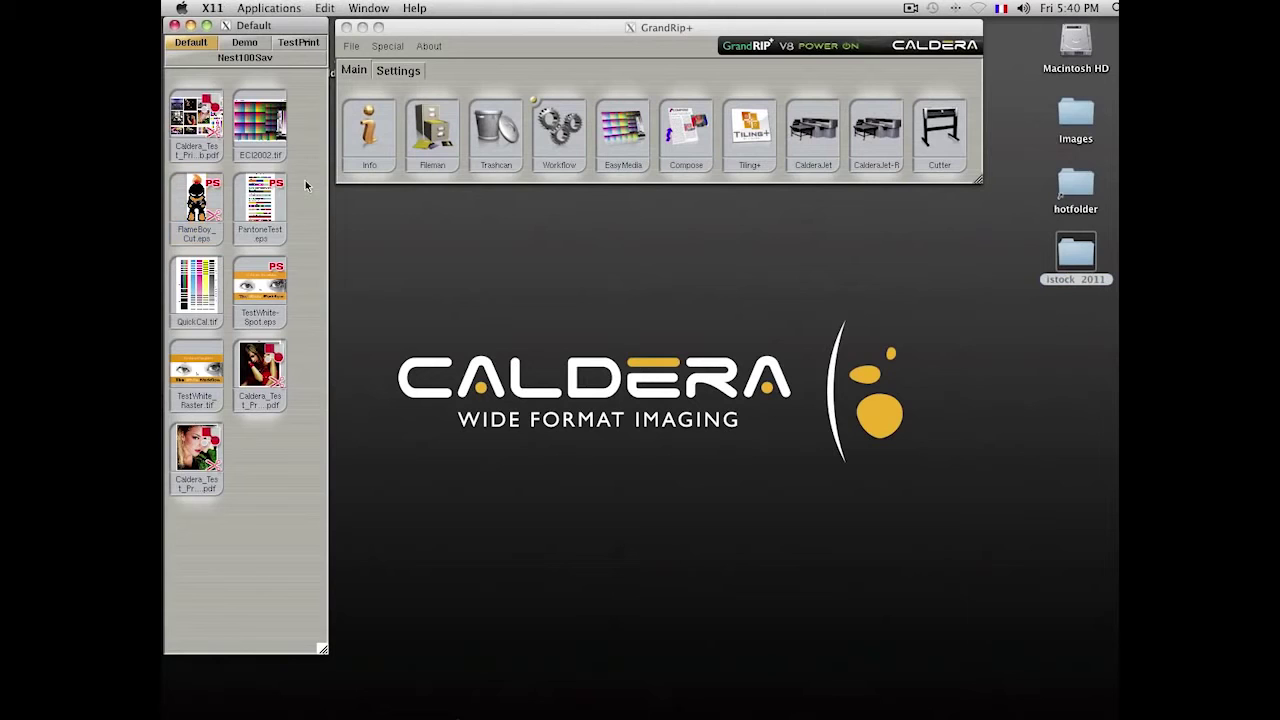
# - Load the Caldera technical test print PDF into CalderaJet and set the action to Nest
pyautogui.moveTo(196, 125); pyautogui.dragTo(810, 128)
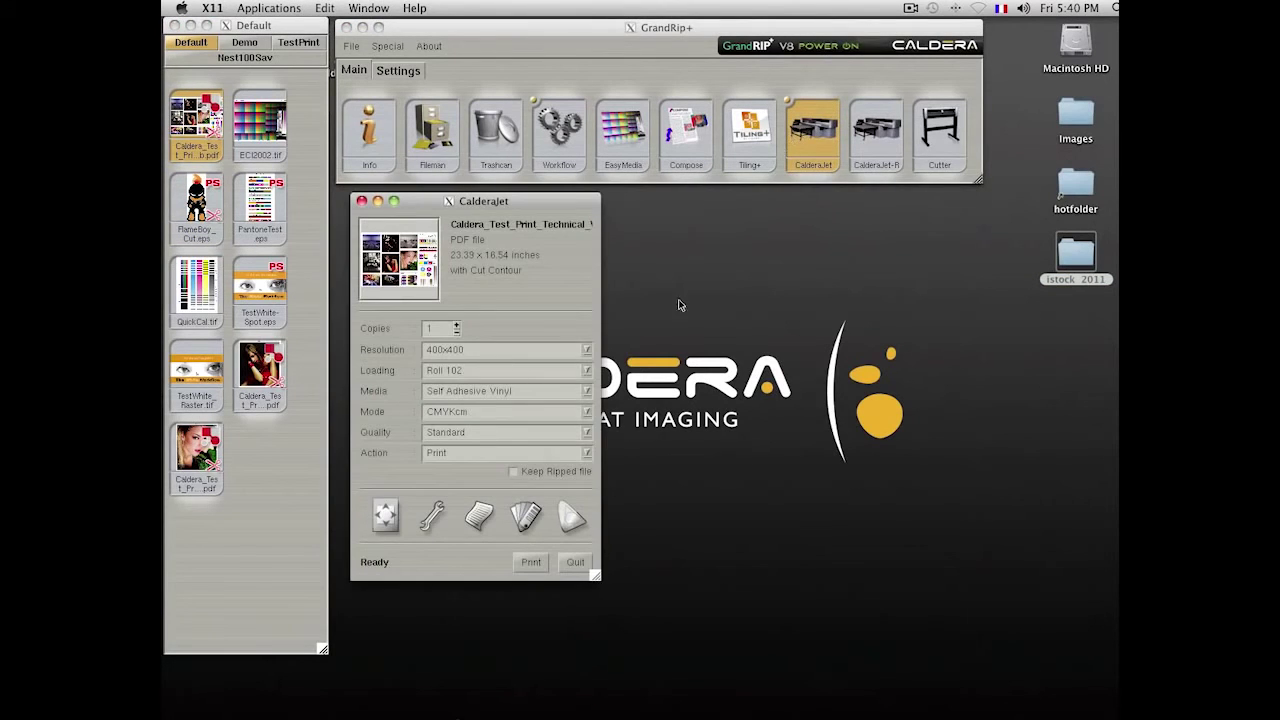
pyautogui.click(586, 453)
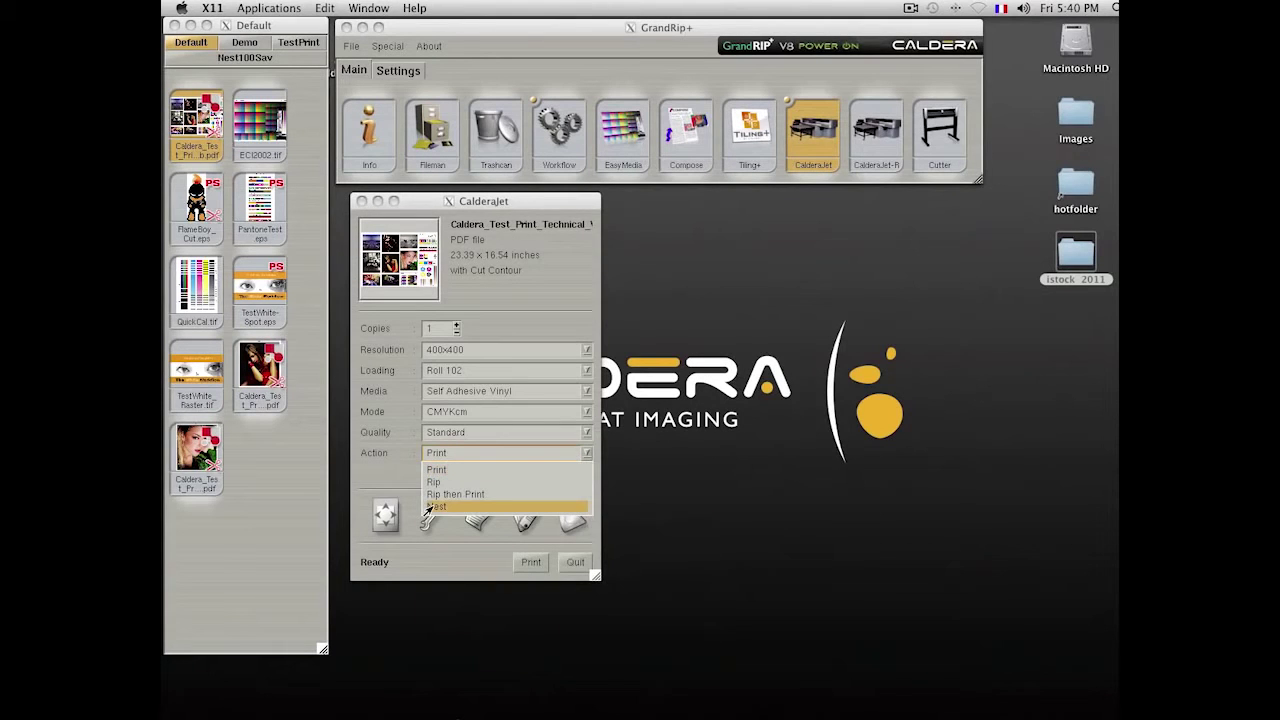
pyautogui.click(432, 506)
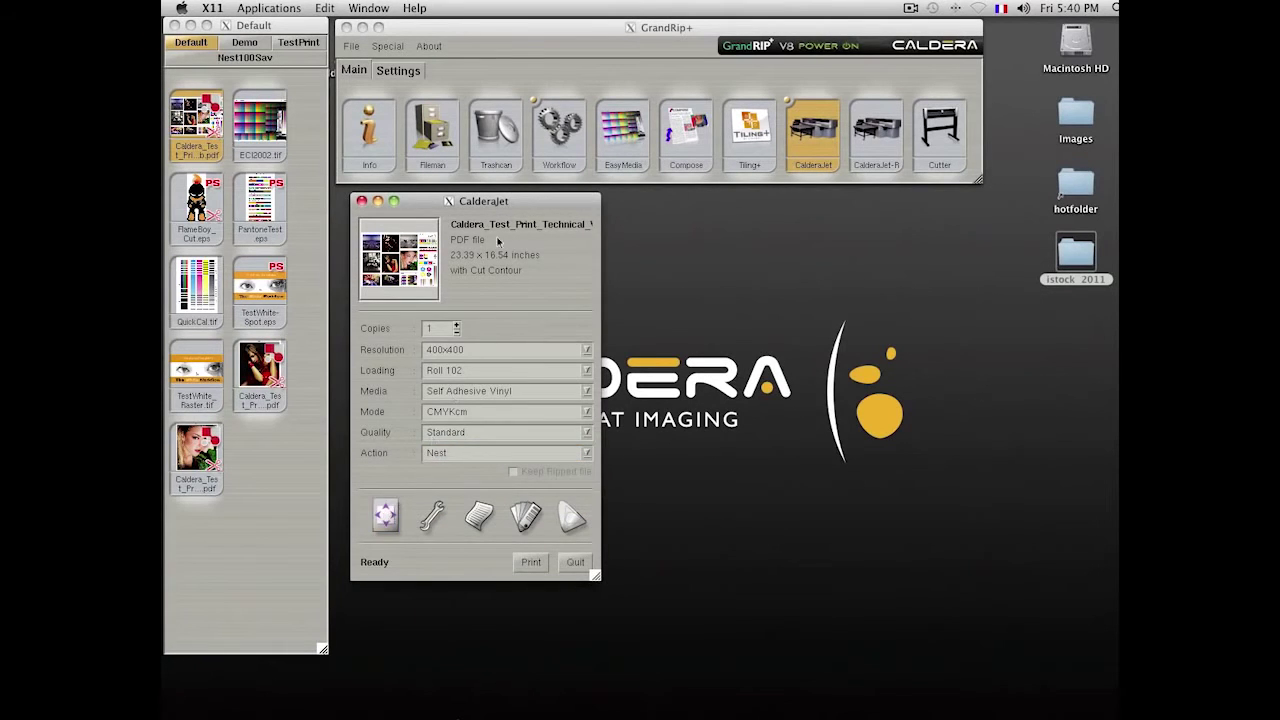
# - Open the test print's page setup, set the image to 100% scale and send one copy to Nest-O-Matik
pyautogui.doubleClick(497, 241)
pyautogui.moveTo(429, 171); pyautogui.dragTo(726, 188)
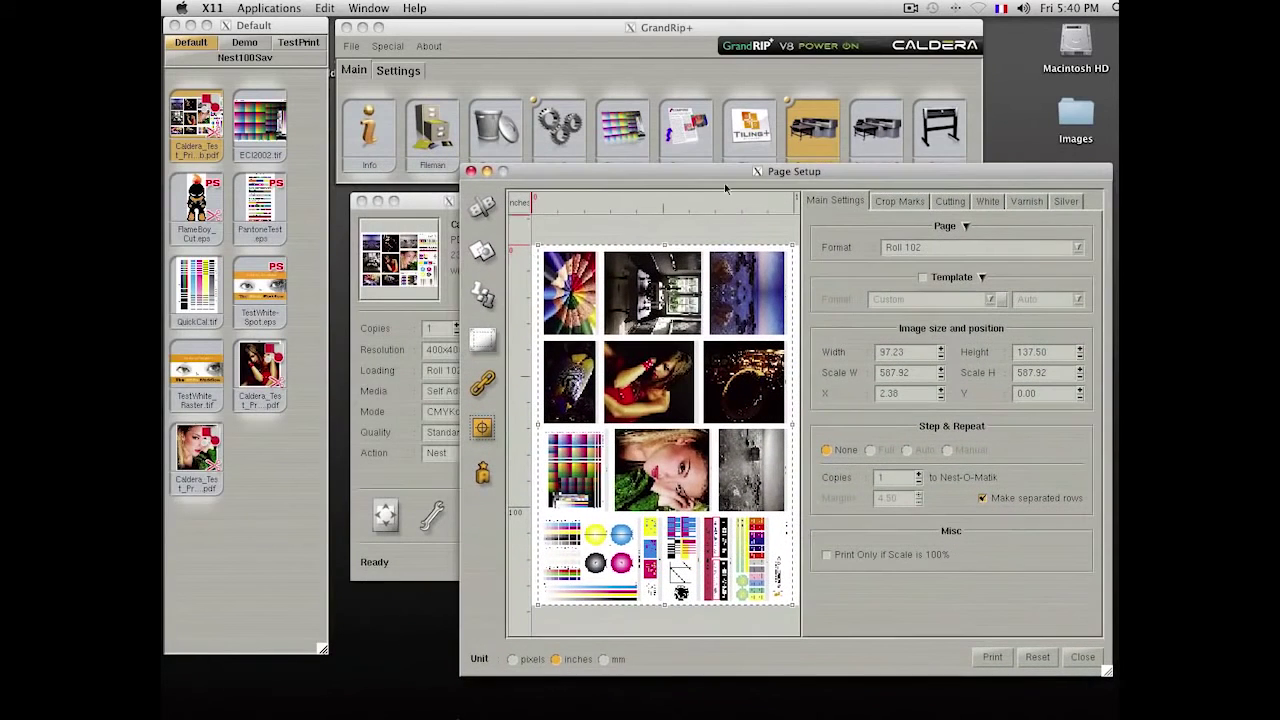
pyautogui.click(483, 293)
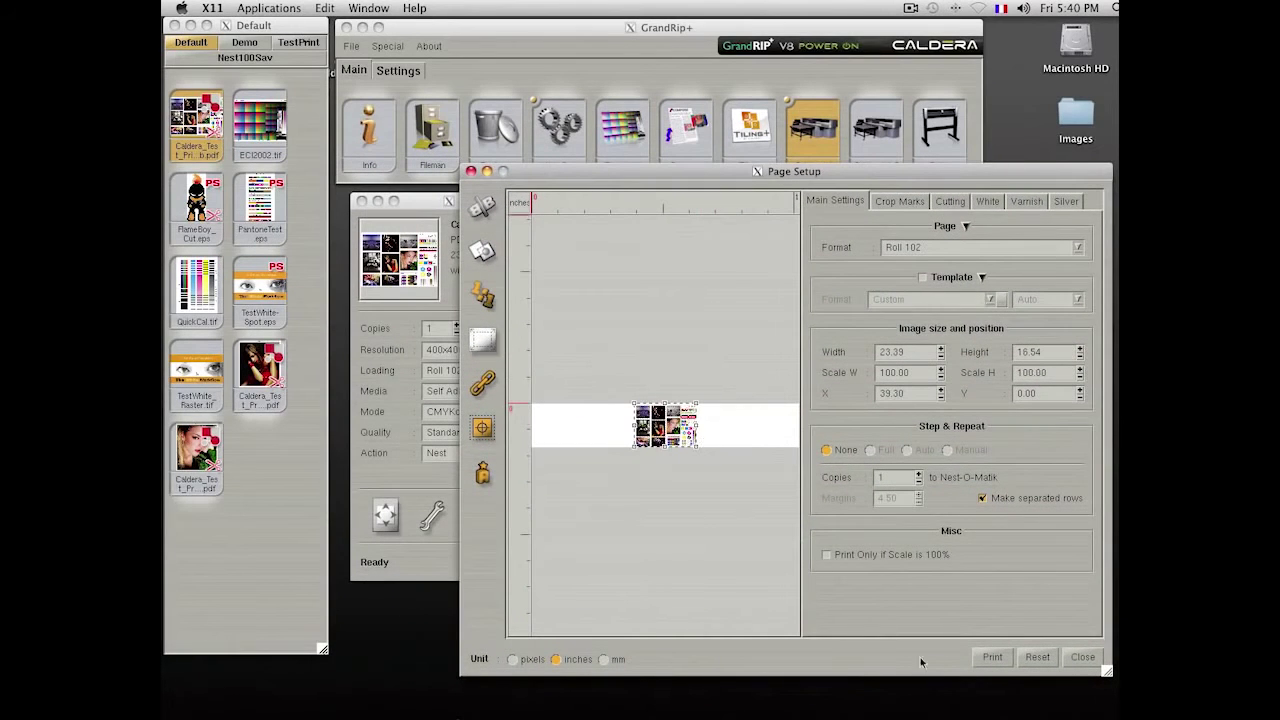
pyautogui.click(999, 659)
pyautogui.click(977, 647)
# - Load PantoneTest.eps into the page setup and send 4 copies to Nest-O-Matik
pyautogui.click(295, 199)
pyautogui.moveTo(283, 204); pyautogui.dragTo(609, 369)
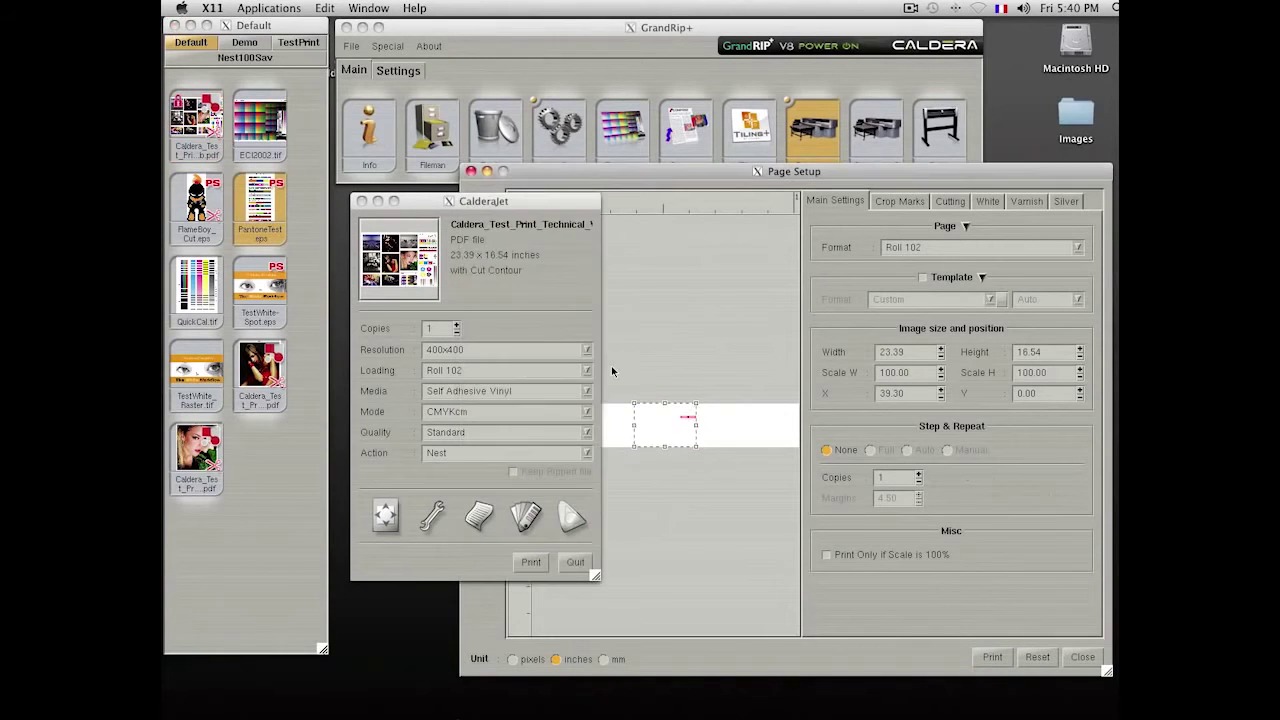
pyautogui.click(919, 474)
pyautogui.click(992, 657)
# - Load ECI2002.tif into the page setup and send 7 copies to Nest-O-Matik
pyautogui.click(326, 300)
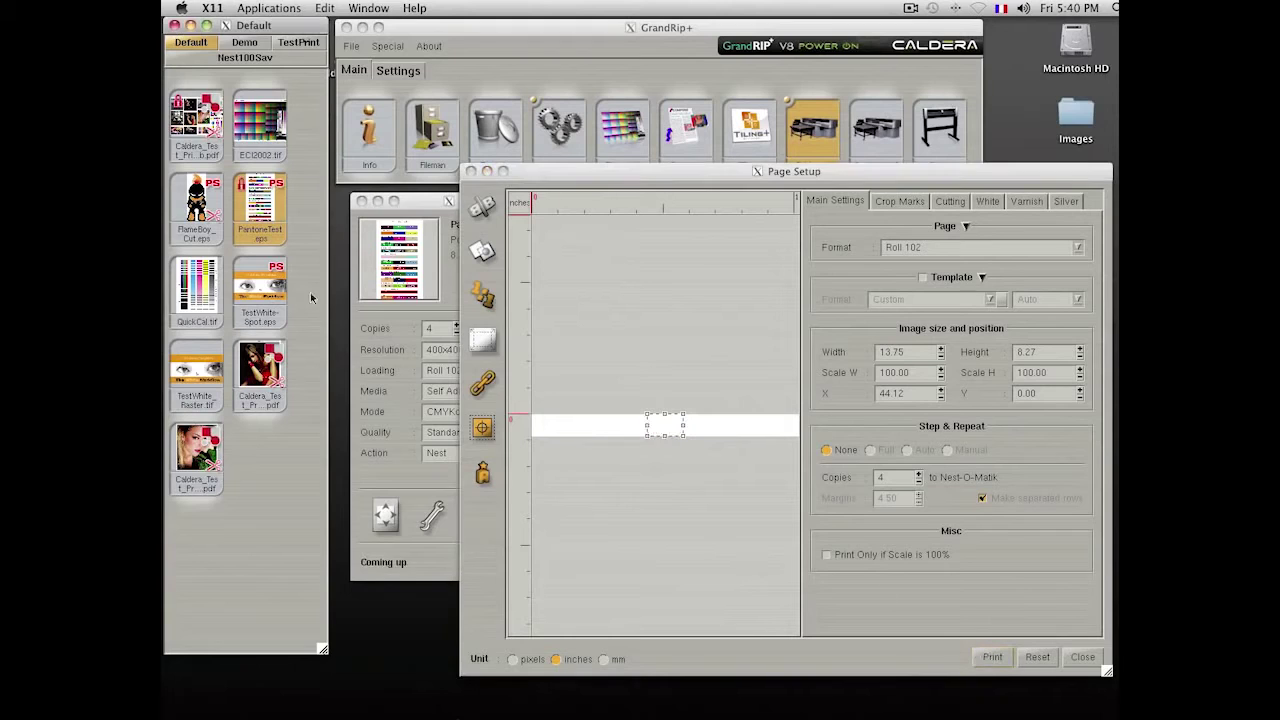
pyautogui.moveTo(252, 120); pyautogui.dragTo(664, 375)
pyautogui.click(919, 474)
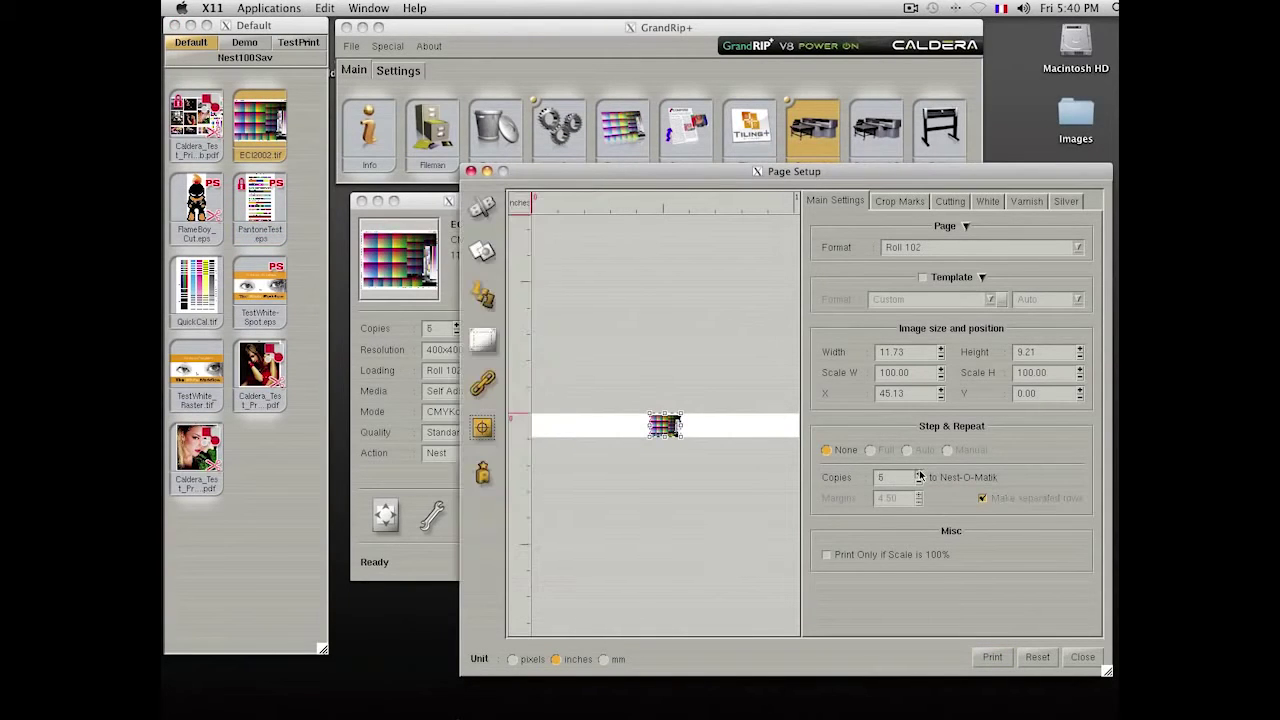
pyautogui.click(990, 656)
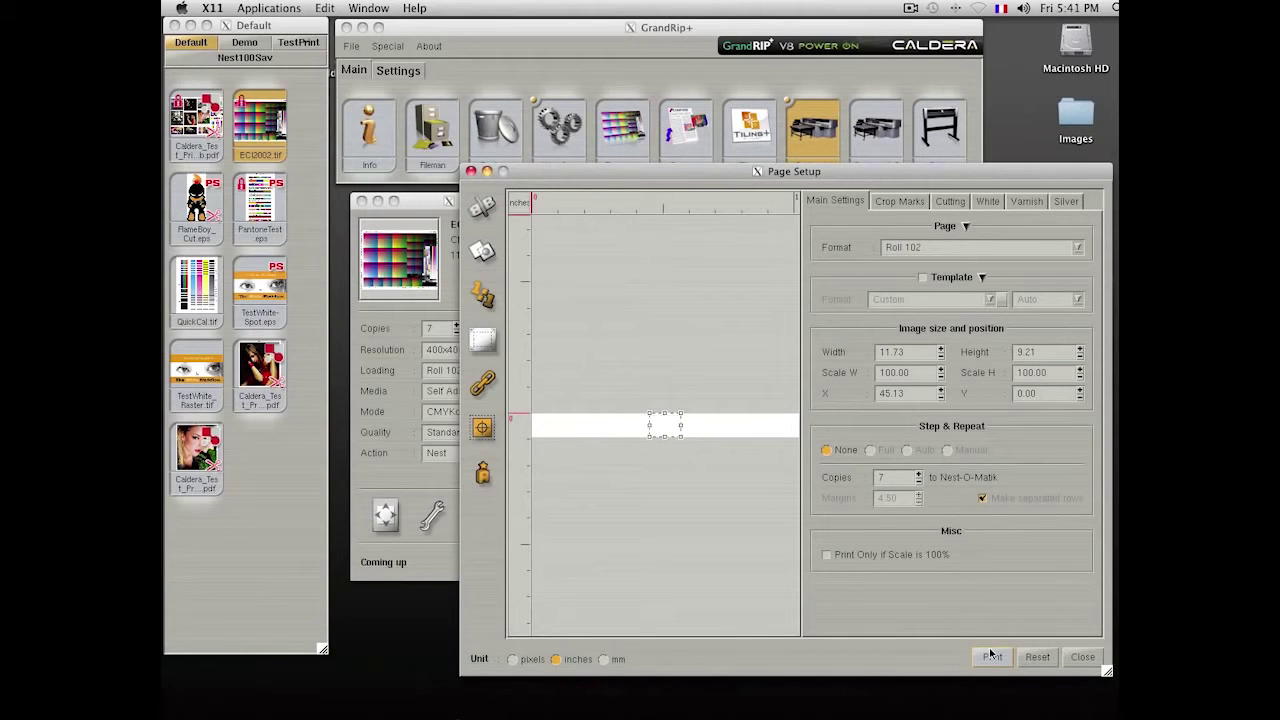
# - Review the queued nest jobs in the Spooler and abort the Autonest #4 composite job
pyautogui.click(1082, 657)
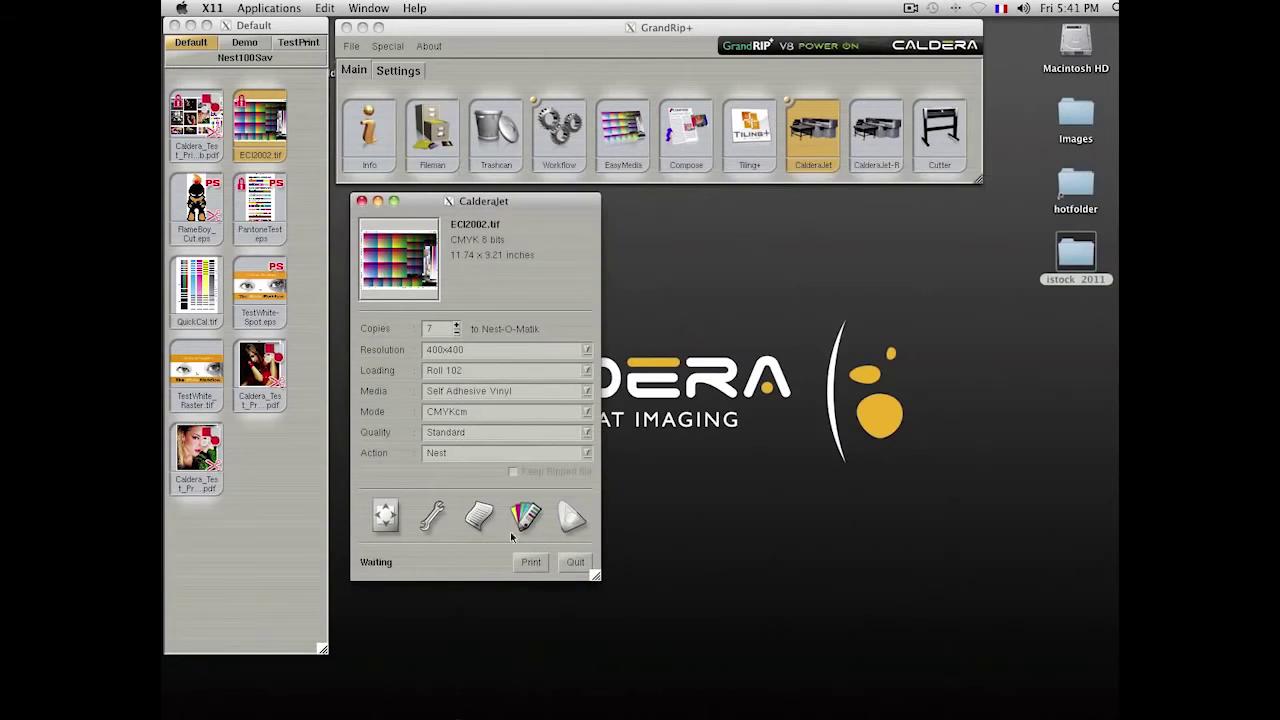
pyautogui.click(480, 516)
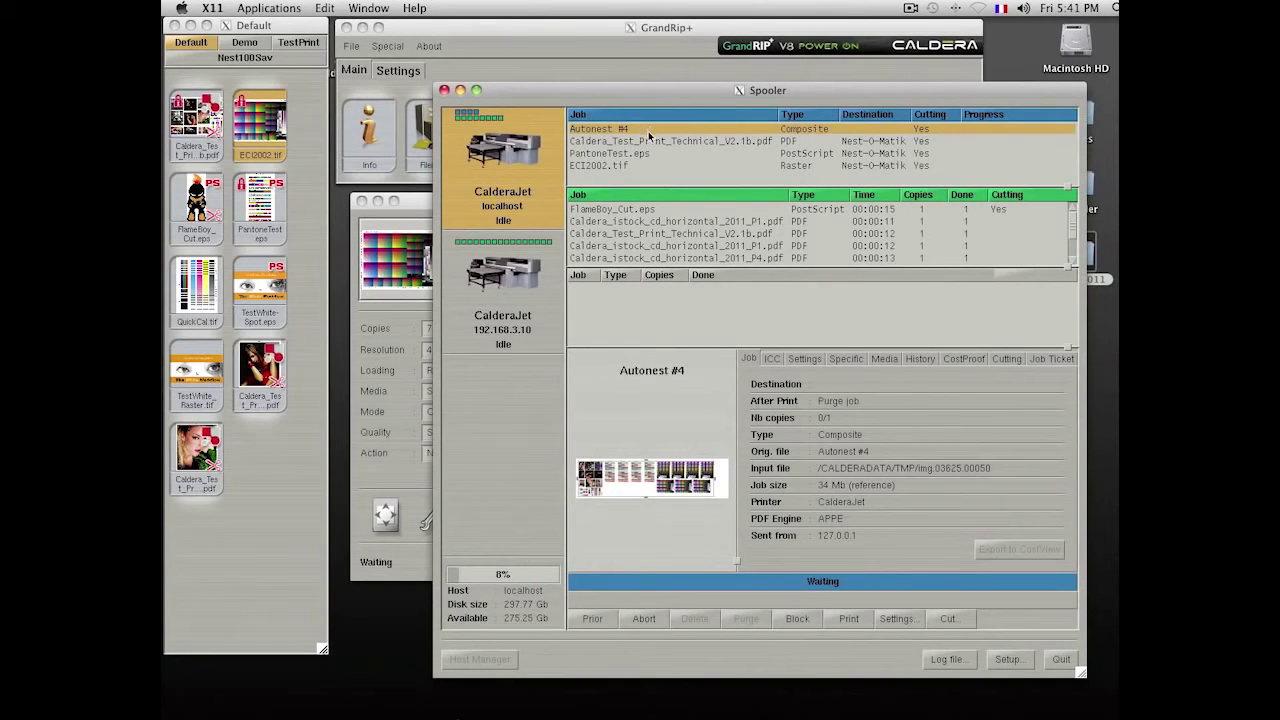
pyautogui.click(640, 141)
pyautogui.click(639, 153)
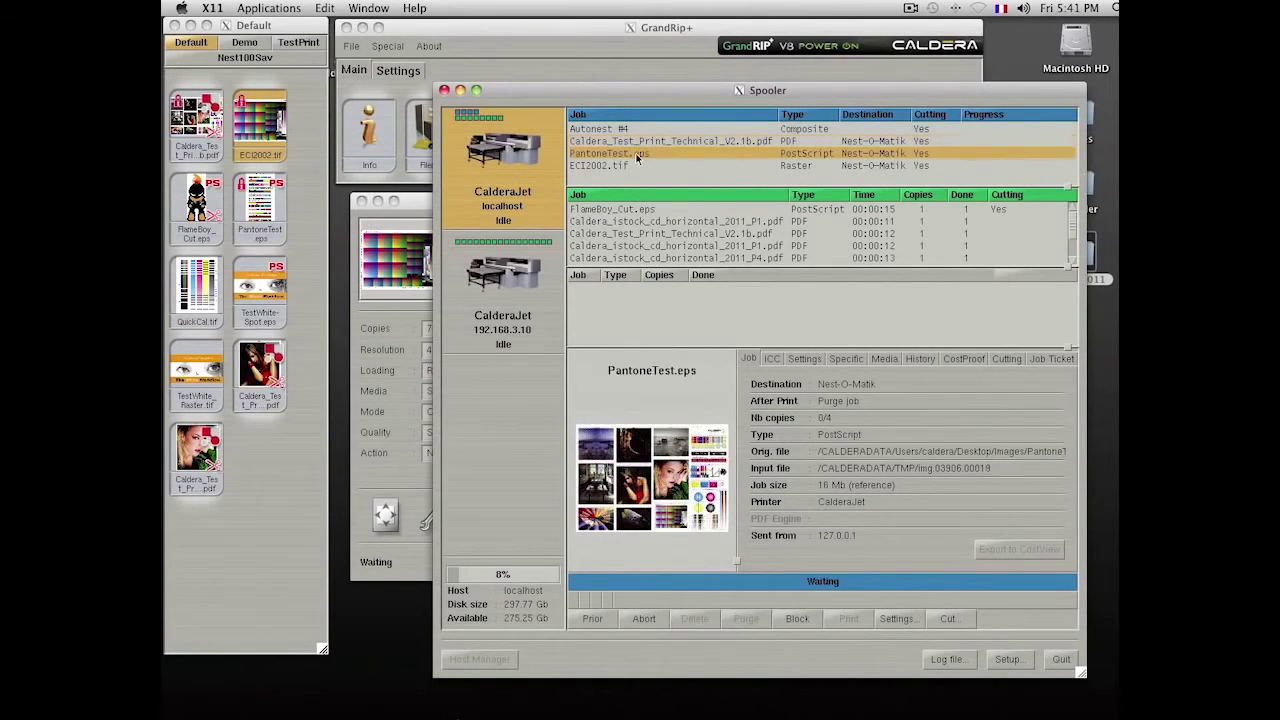
pyautogui.click(630, 166)
pyautogui.click(629, 153)
pyautogui.click(627, 141)
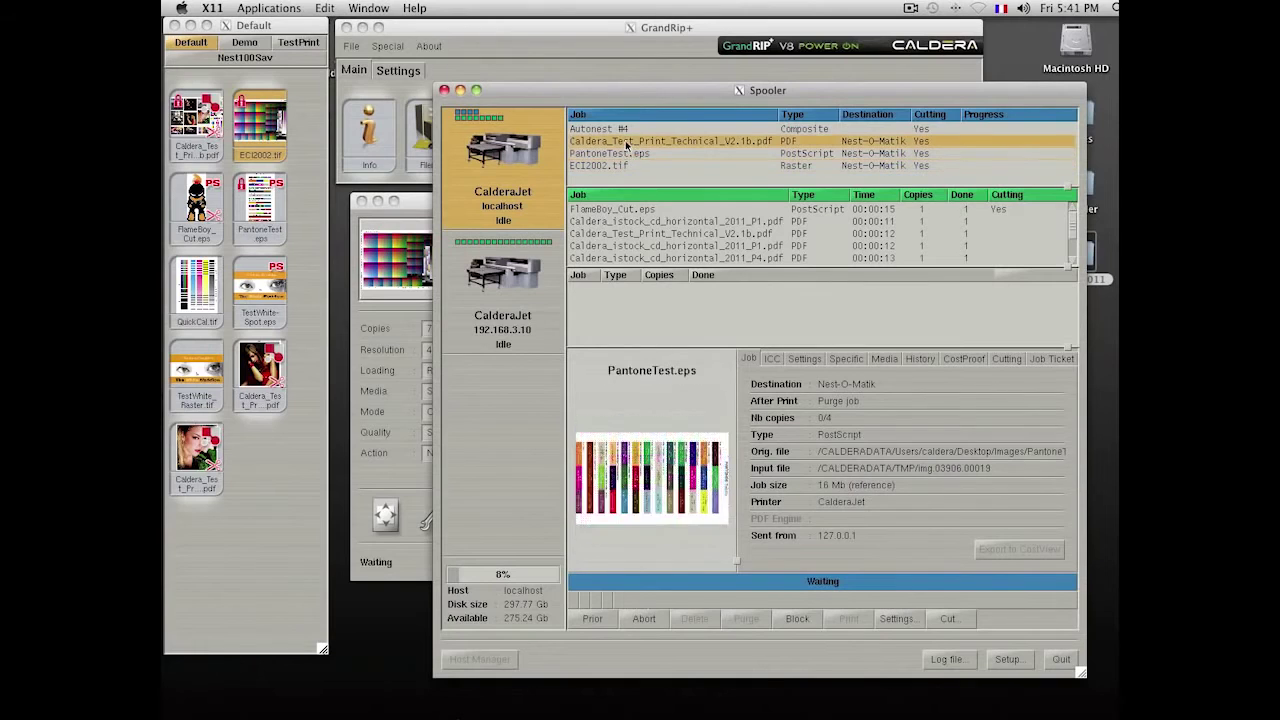
pyautogui.click(625, 129)
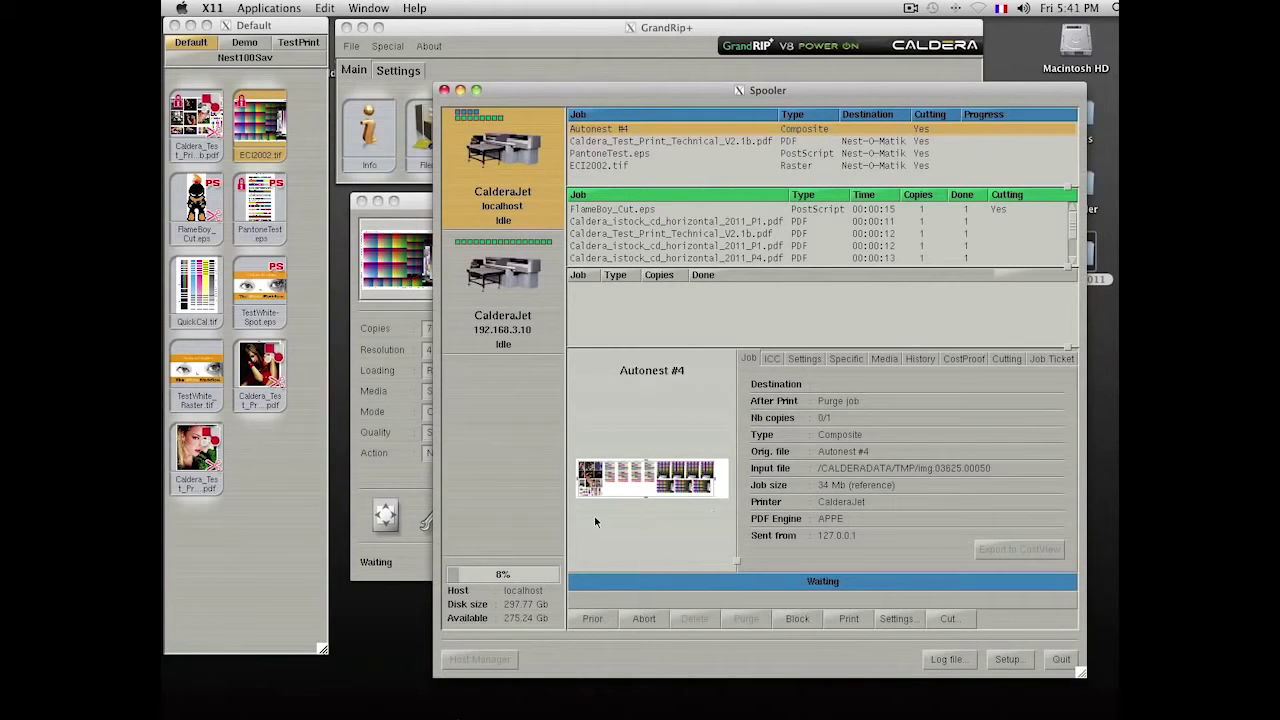
pyautogui.click(644, 619)
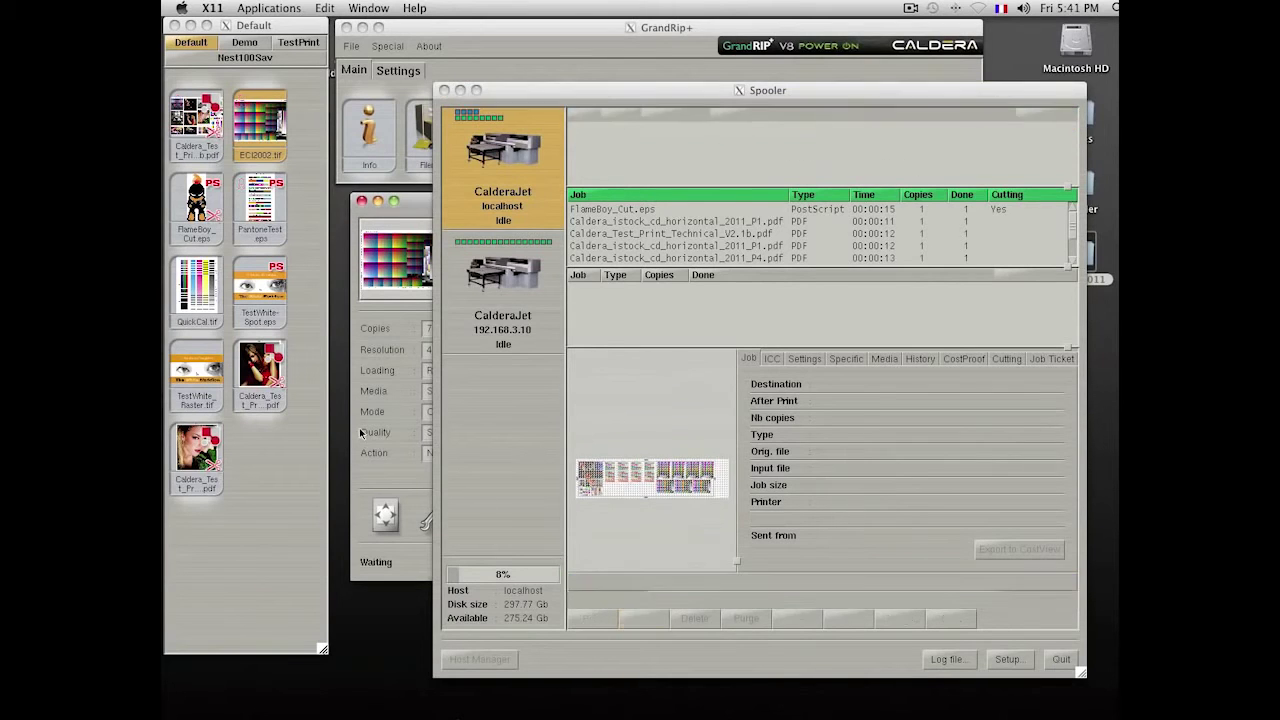
# - Open the page setup for ECI2002.tif and examine its cutting contour settings
pyautogui.click(388, 513)
pyautogui.click(392, 513)
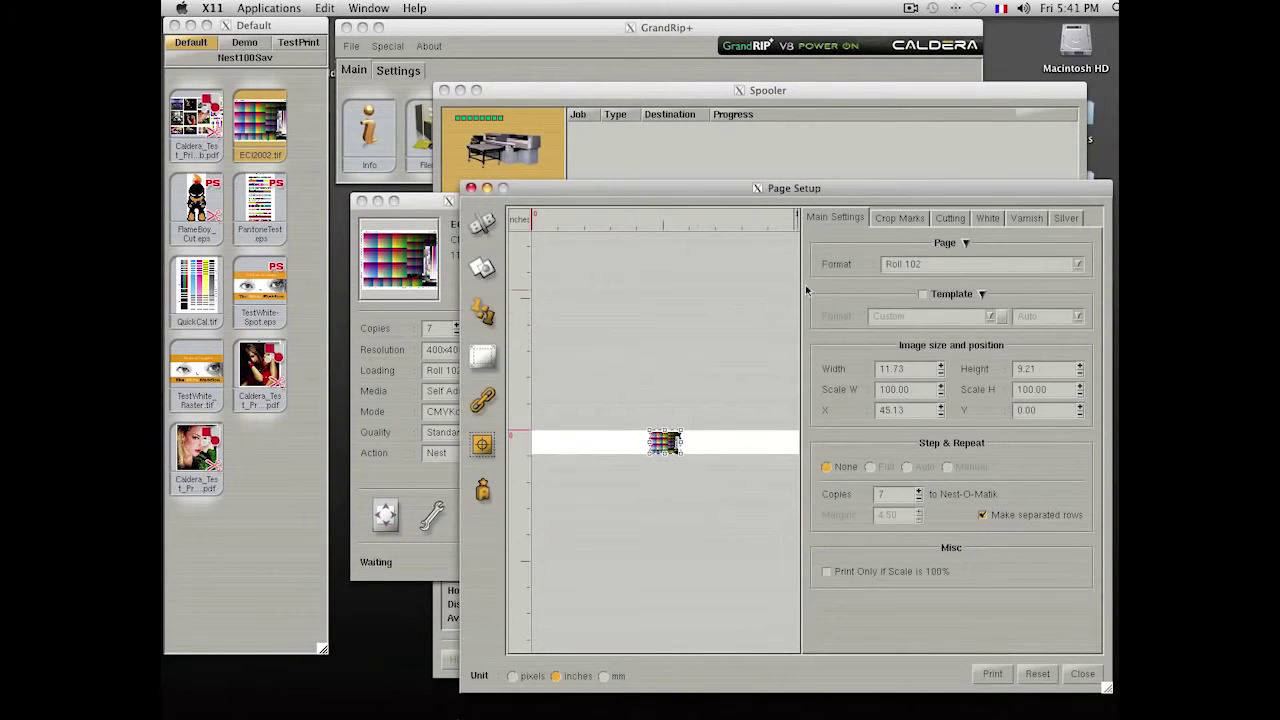
pyautogui.click(953, 222)
pyautogui.click(944, 245)
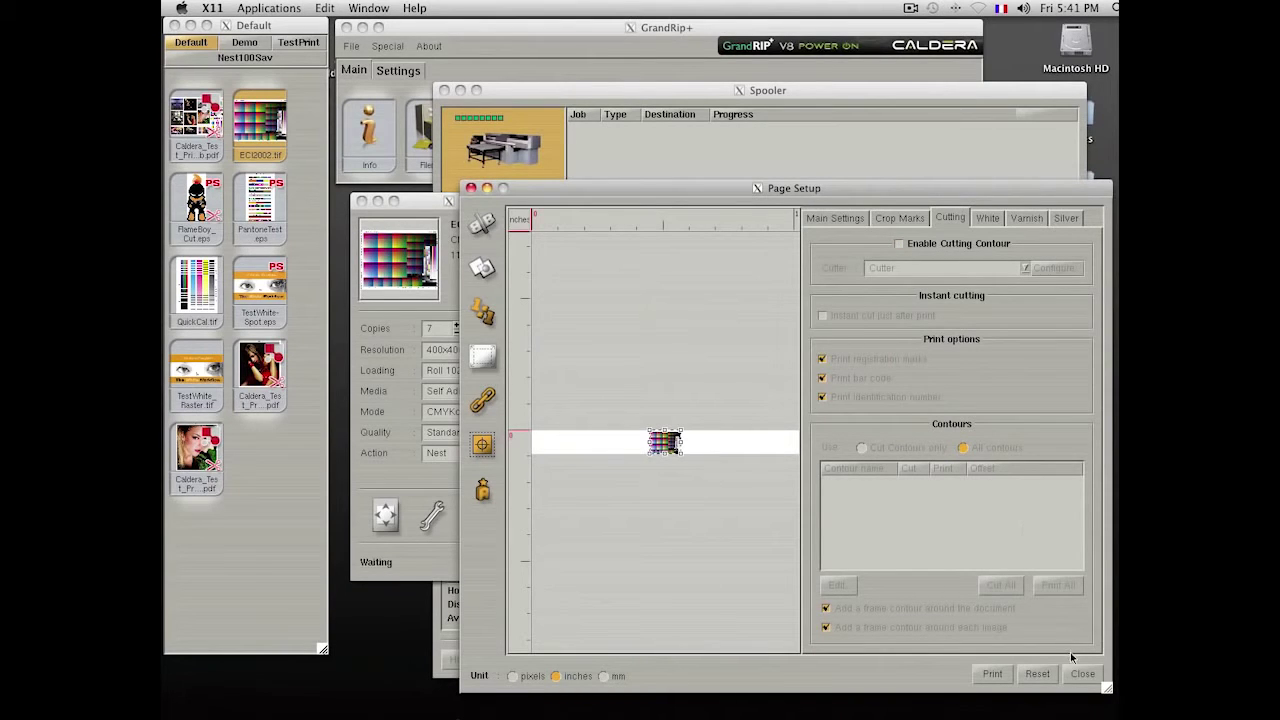
# - Load TestWhite-Spot.eps into CalderaJet, close the Spooler and enable the image's white separation
pyautogui.click(265, 283)
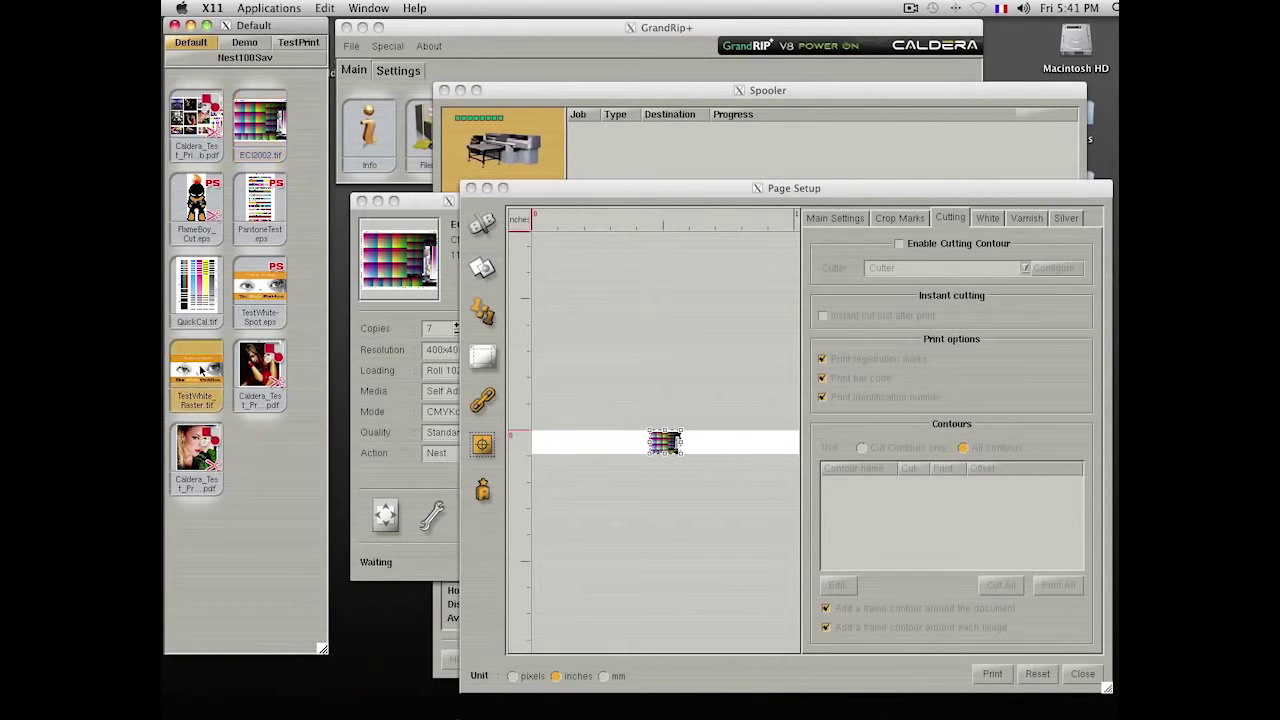
pyautogui.moveTo(260, 292); pyautogui.dragTo(411, 292)
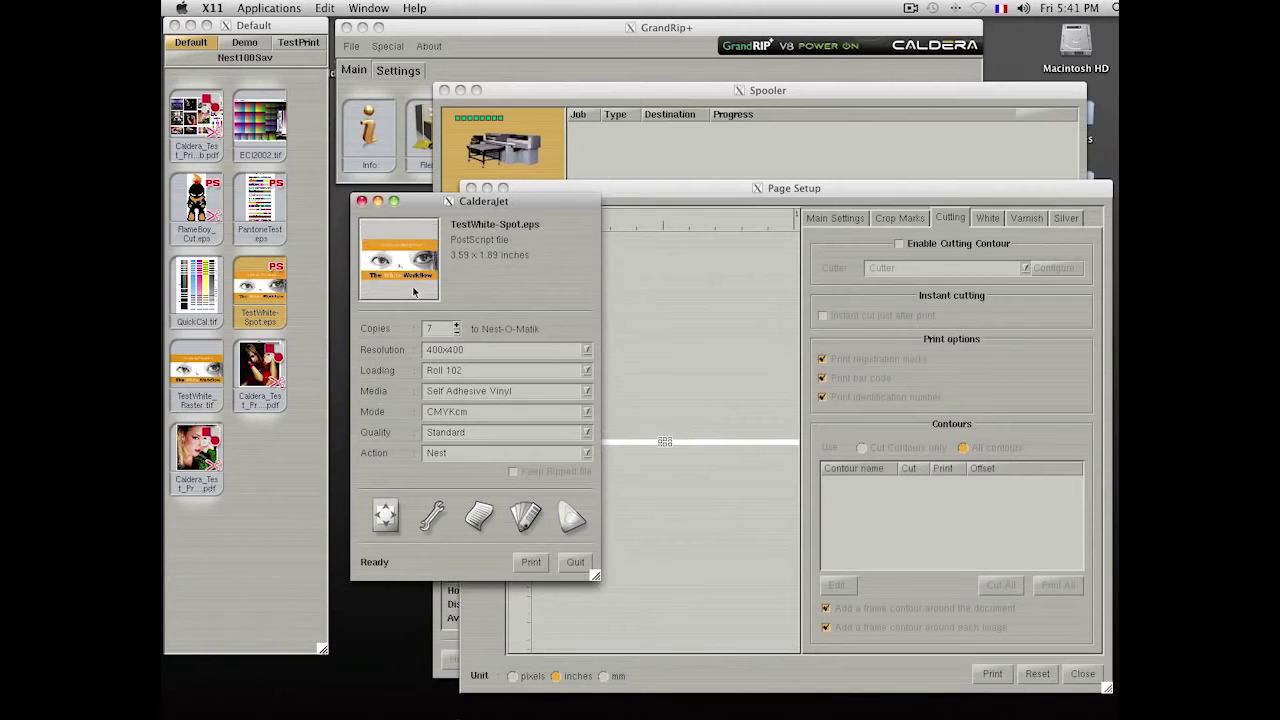
pyautogui.click(532, 122)
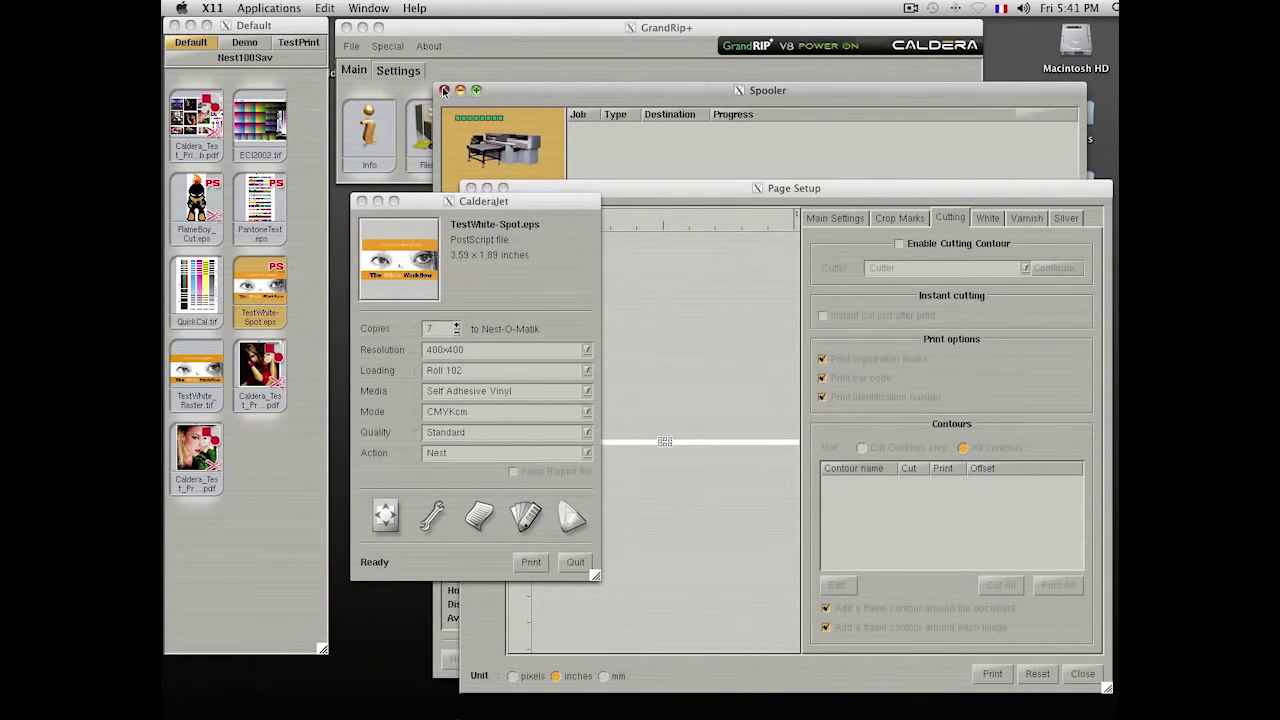
pyautogui.click(445, 90)
pyautogui.click(987, 217)
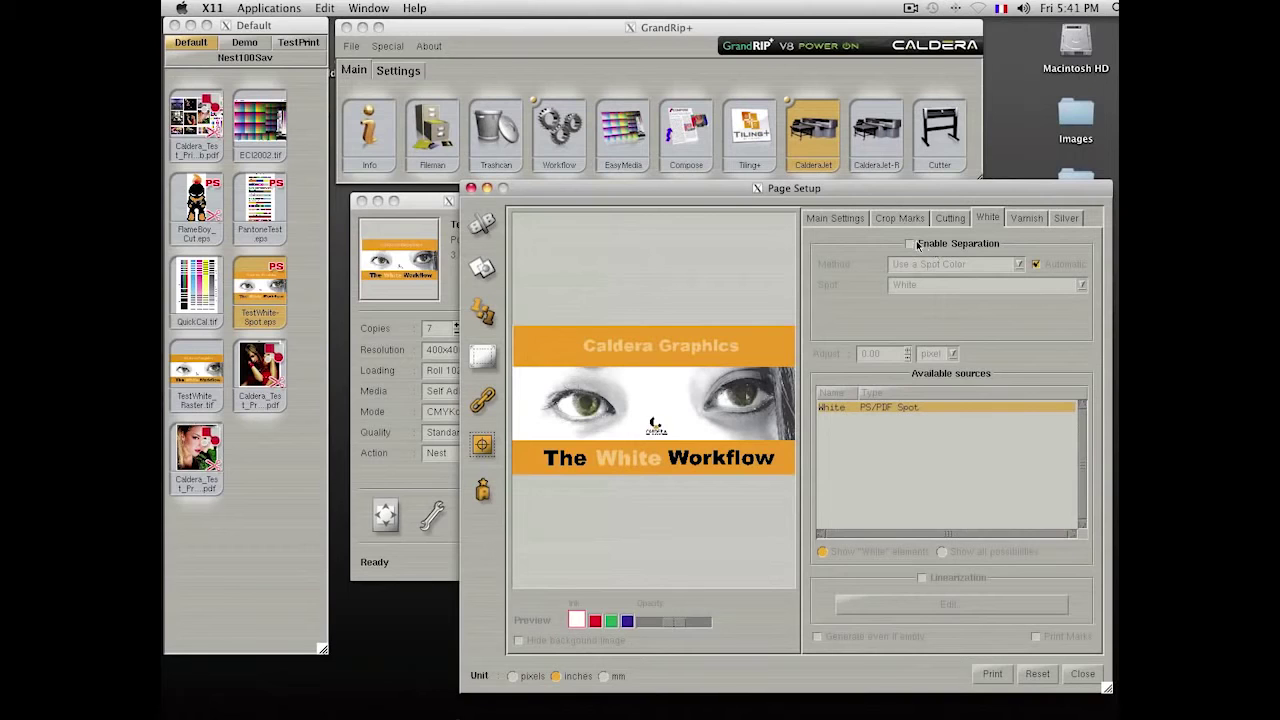
pyautogui.click(910, 244)
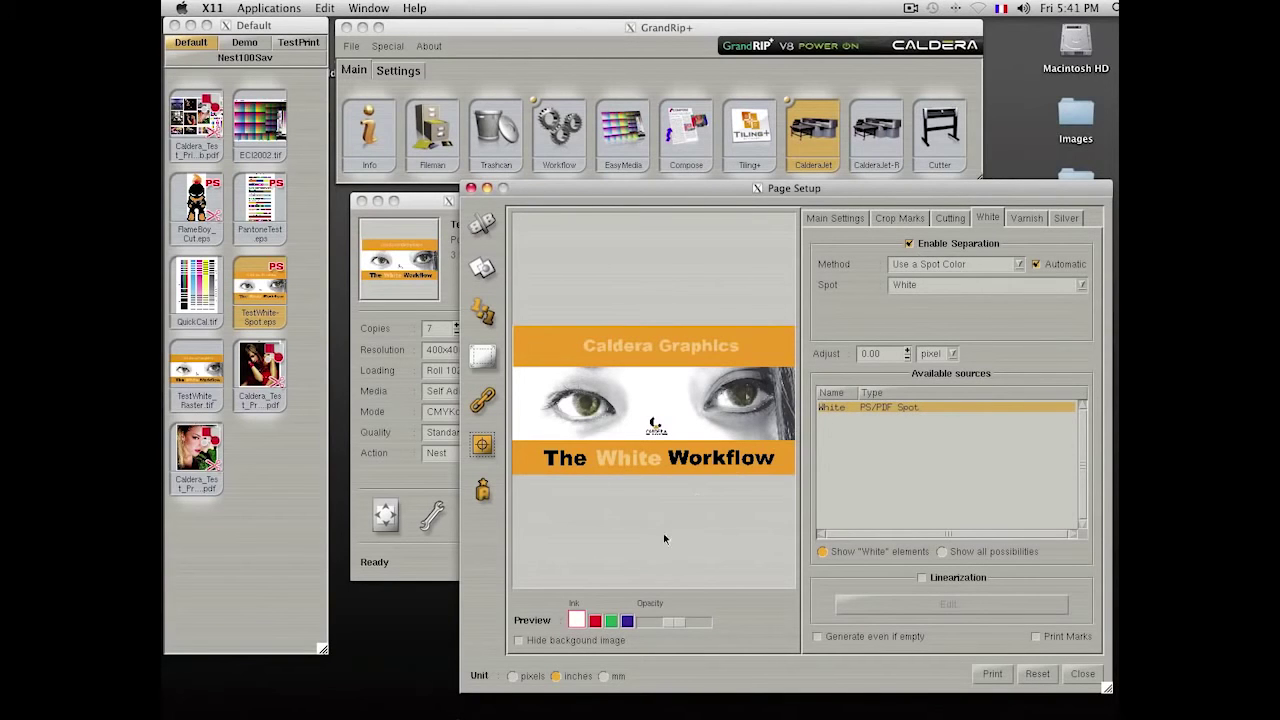
# - Preview the white separation in green and blue ink, with increased opacity and the background image hidden
pyautogui.click(610, 621)
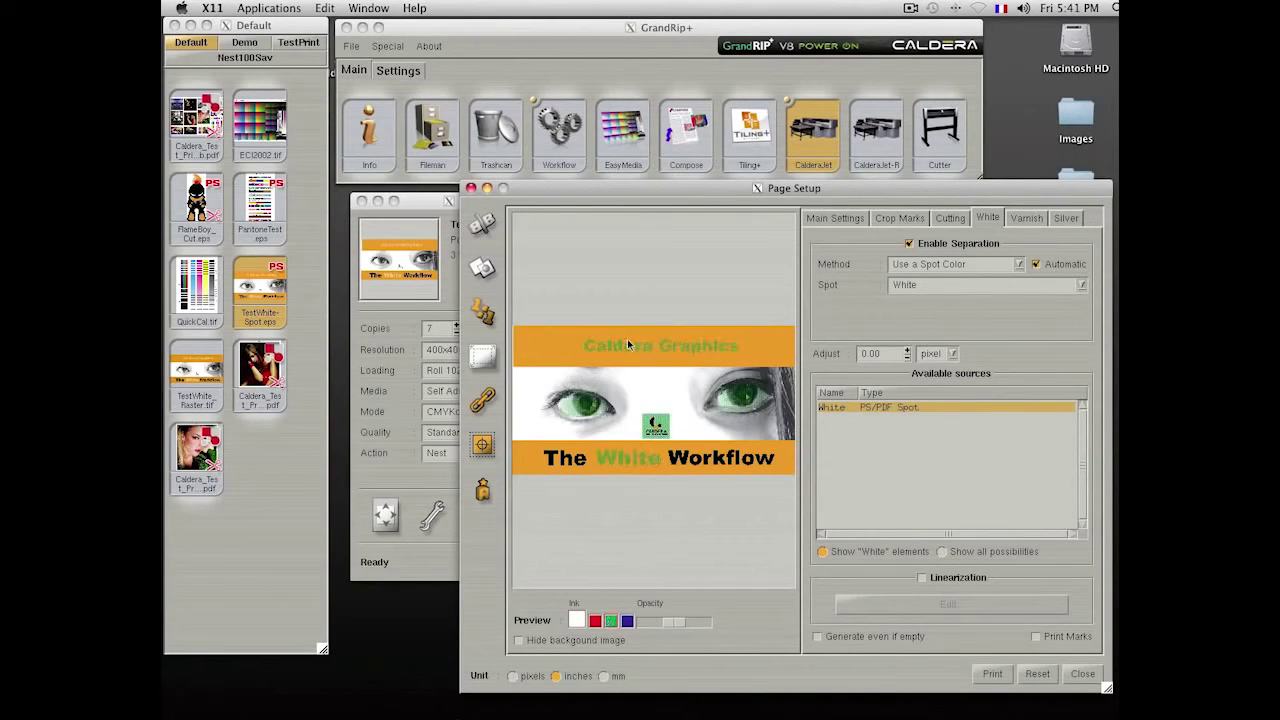
pyautogui.moveTo(985, 264); pyautogui.dragTo(879, 263)
pyautogui.click(627, 622)
pyautogui.moveTo(664, 622); pyautogui.dragTo(712, 624)
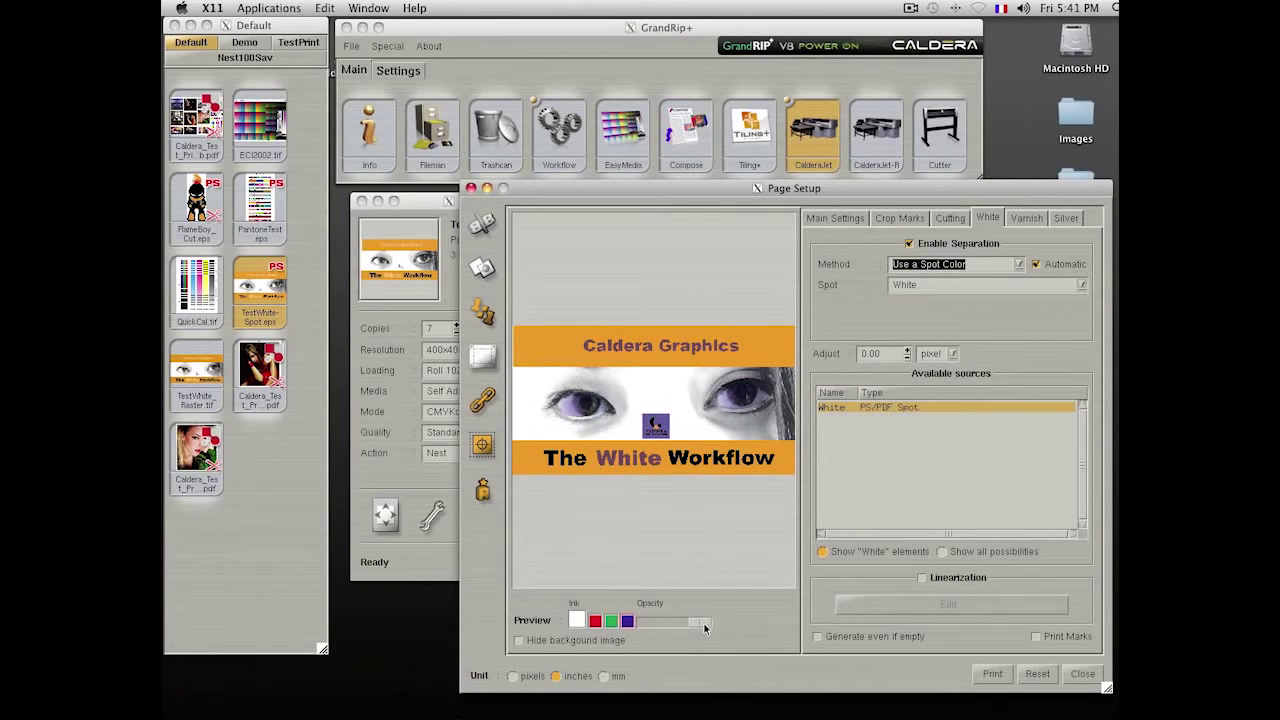
pyautogui.click(594, 643)
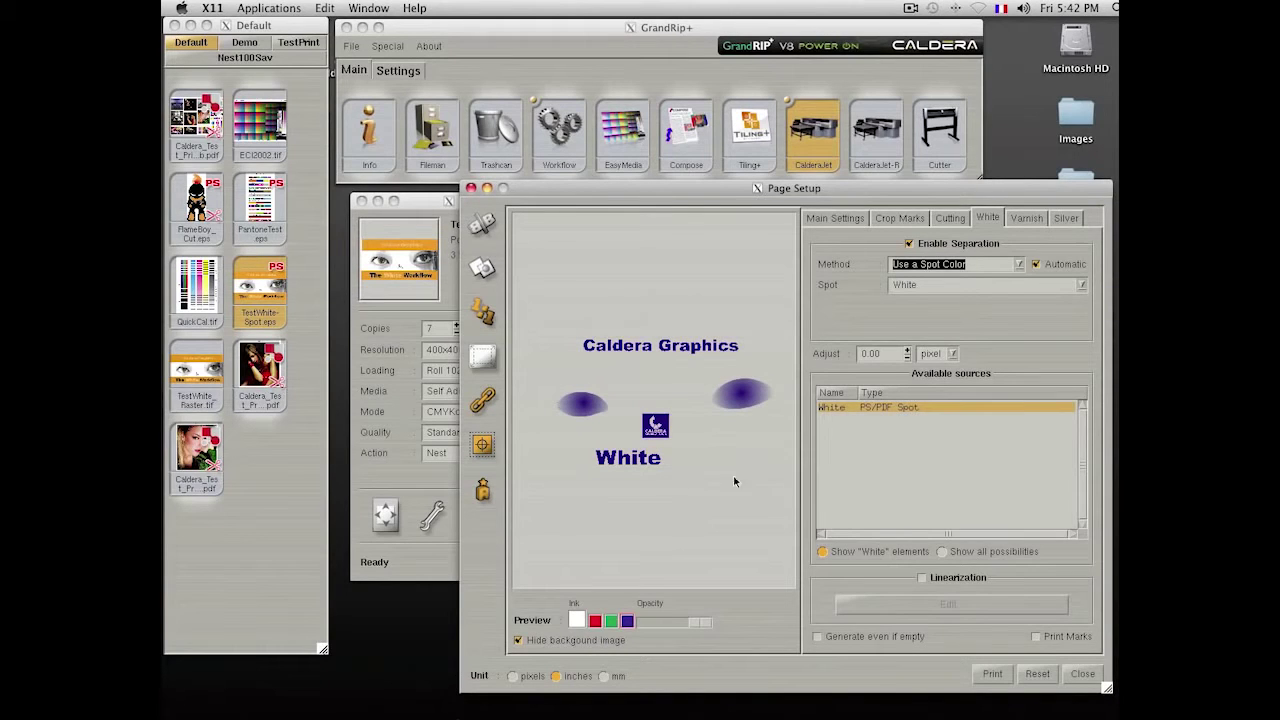
# - Load TestWhite_Raster.tif into the page setup and preview its white extra channel in red ink
pyautogui.moveTo(197, 376); pyautogui.dragTo(678, 372)
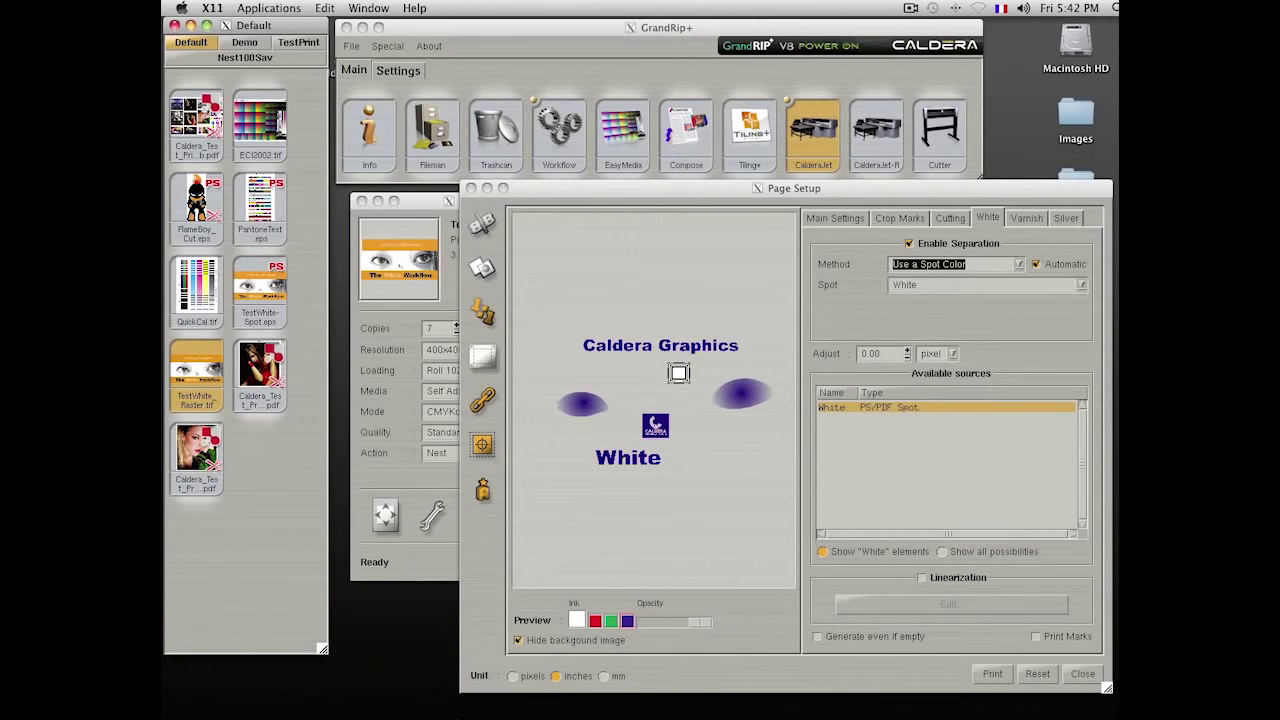
pyautogui.click(697, 188)
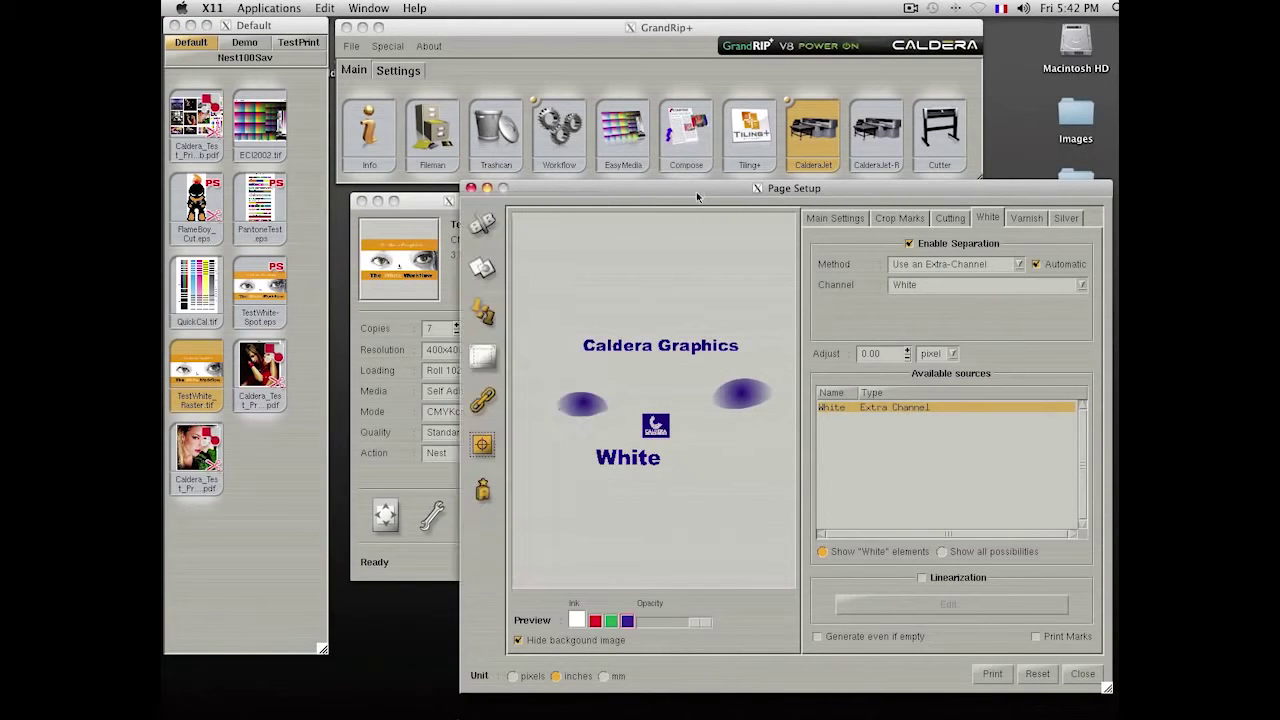
pyautogui.click(611, 622)
pyautogui.click(595, 622)
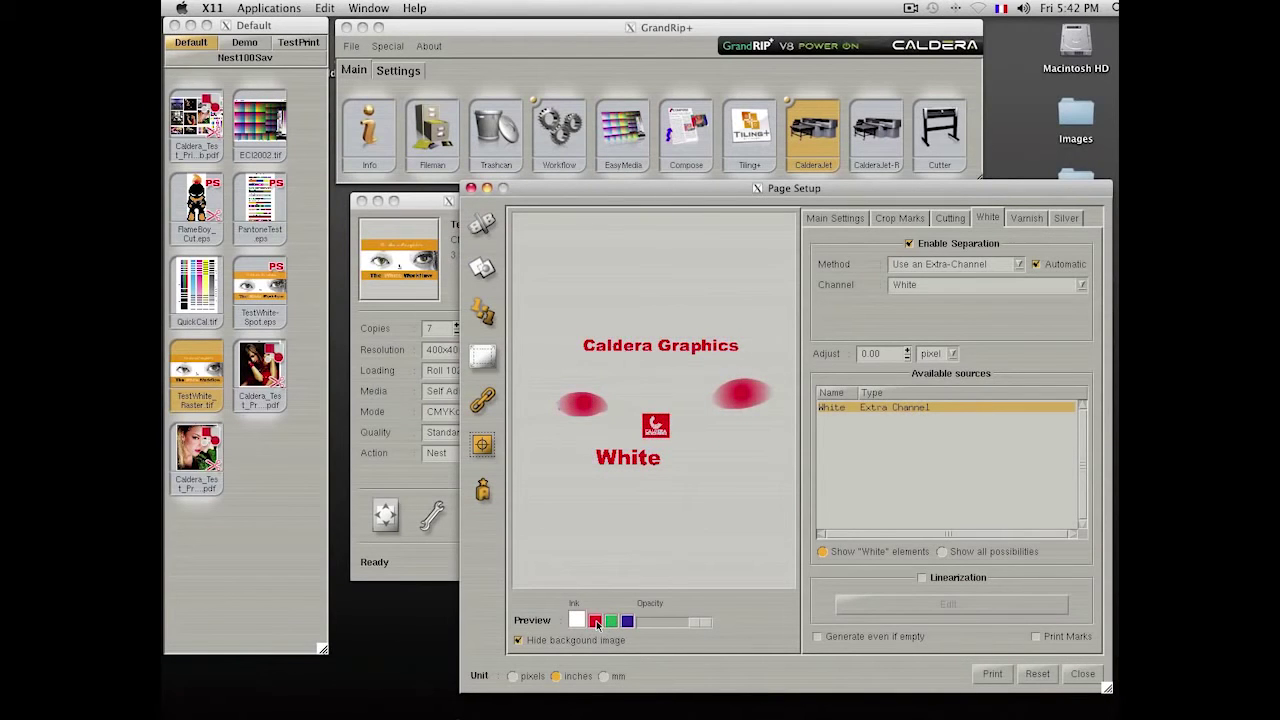
# - Load FlameBoy_Cut.eps and generate its white separation from CMYK data where there is no ink
pyautogui.moveTo(190, 203); pyautogui.dragTo(733, 342)
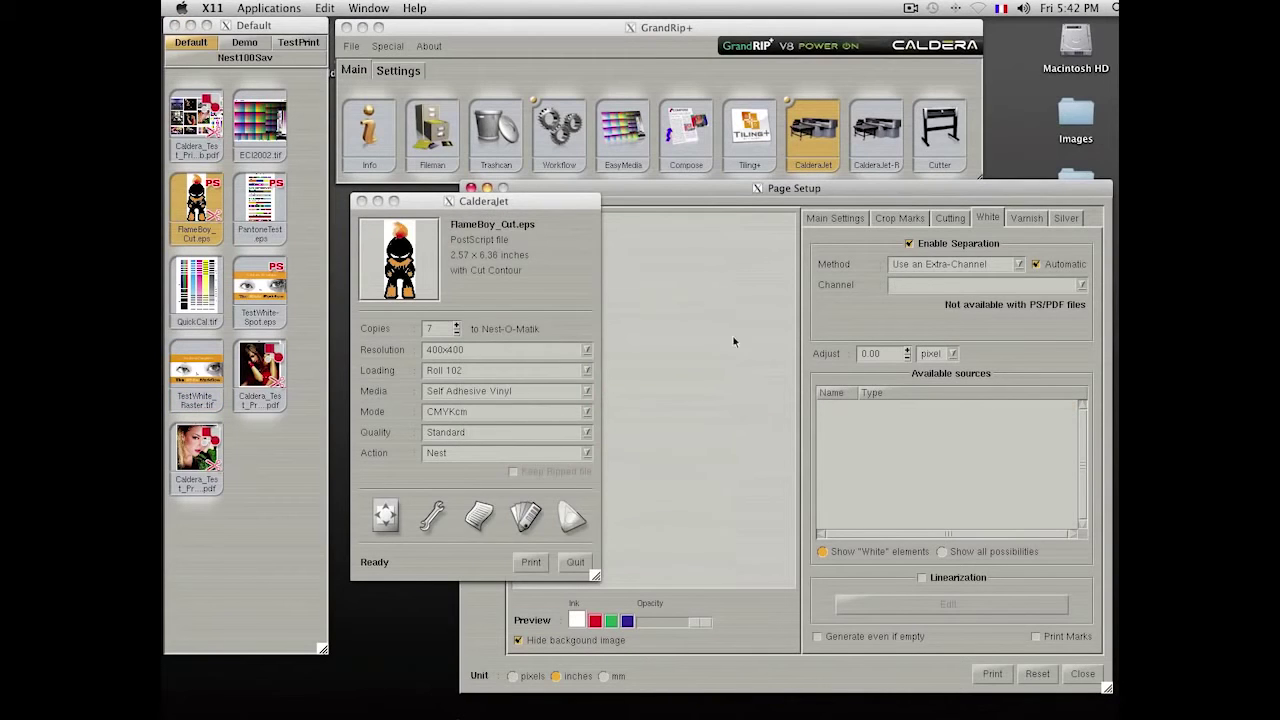
pyautogui.click(731, 199)
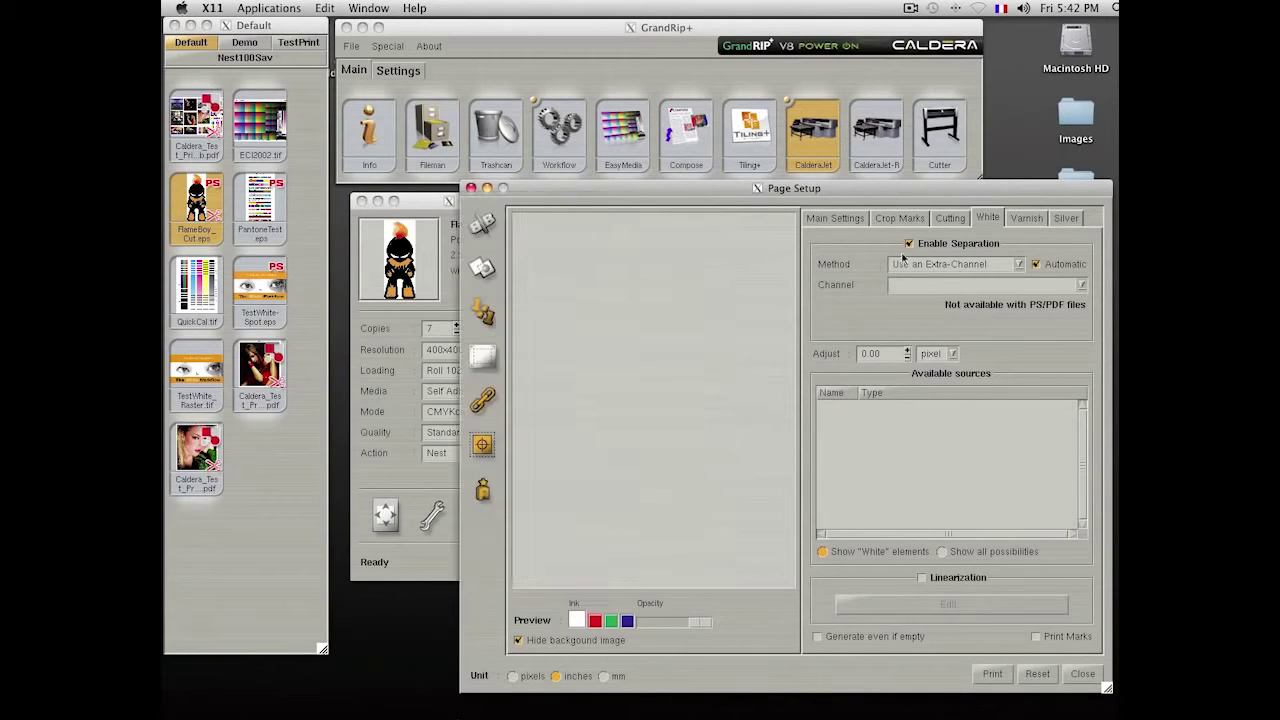
pyautogui.click(1019, 266)
pyautogui.click(976, 317)
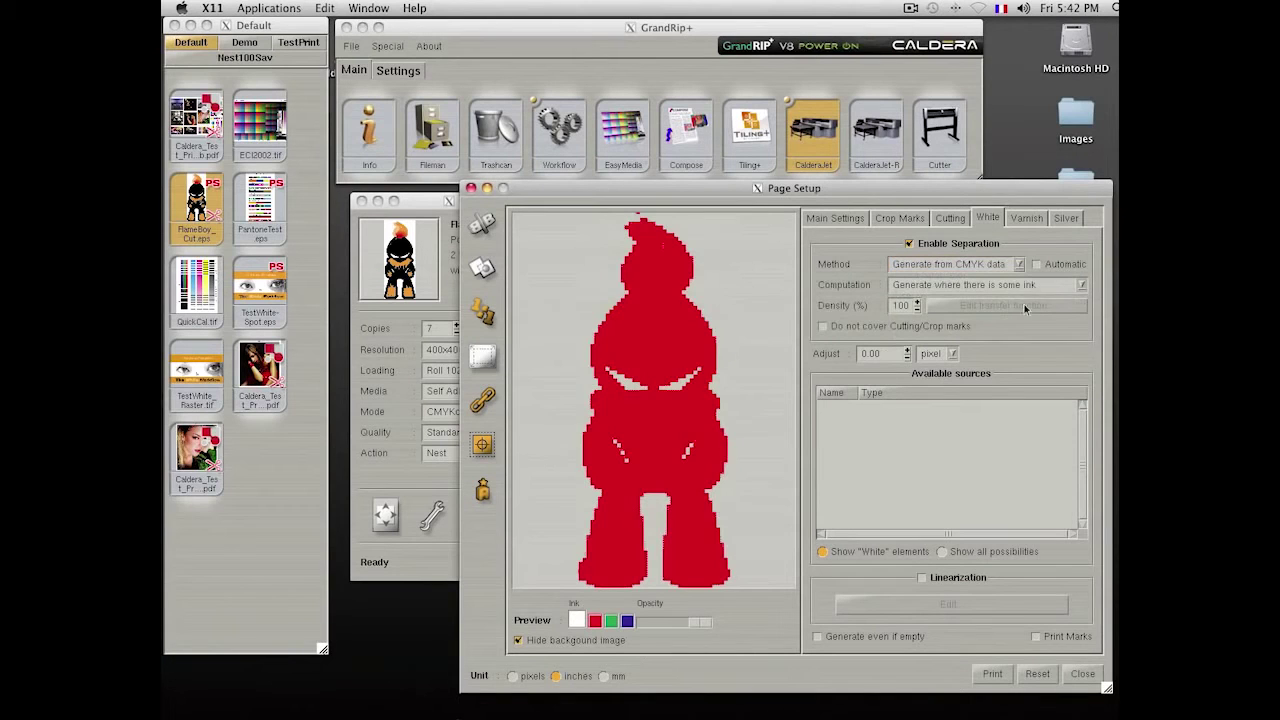
pyautogui.click(1078, 286)
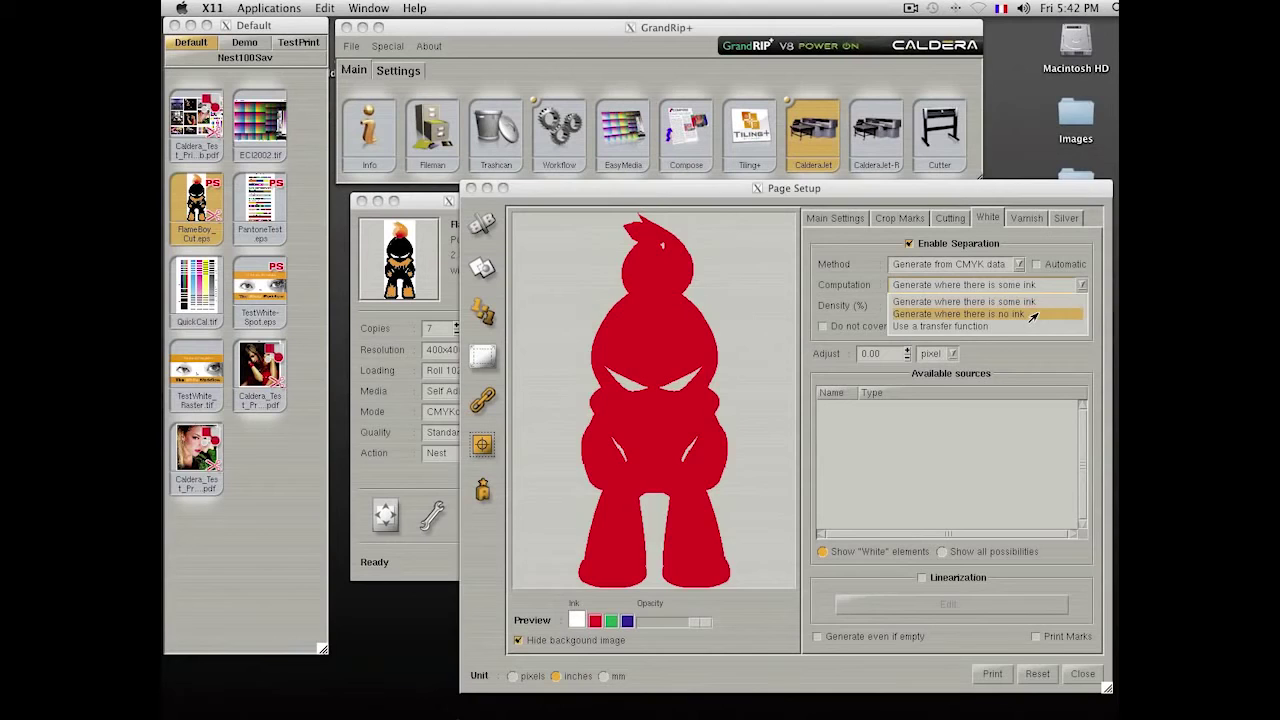
pyautogui.click(1037, 315)
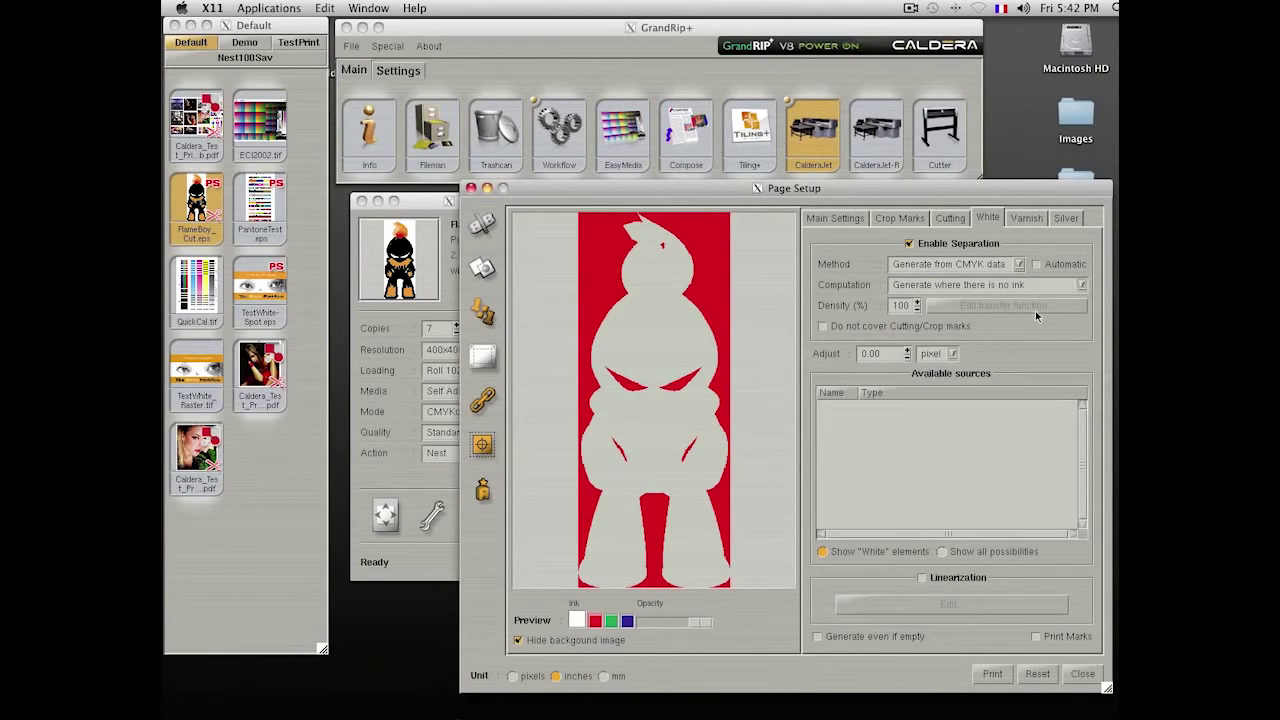
# - Return to the main page settings, close the page setup and quit CalderaJet
pyautogui.click(970, 244)
pyautogui.click(950, 218)
pyautogui.click(900, 218)
pyautogui.click(838, 219)
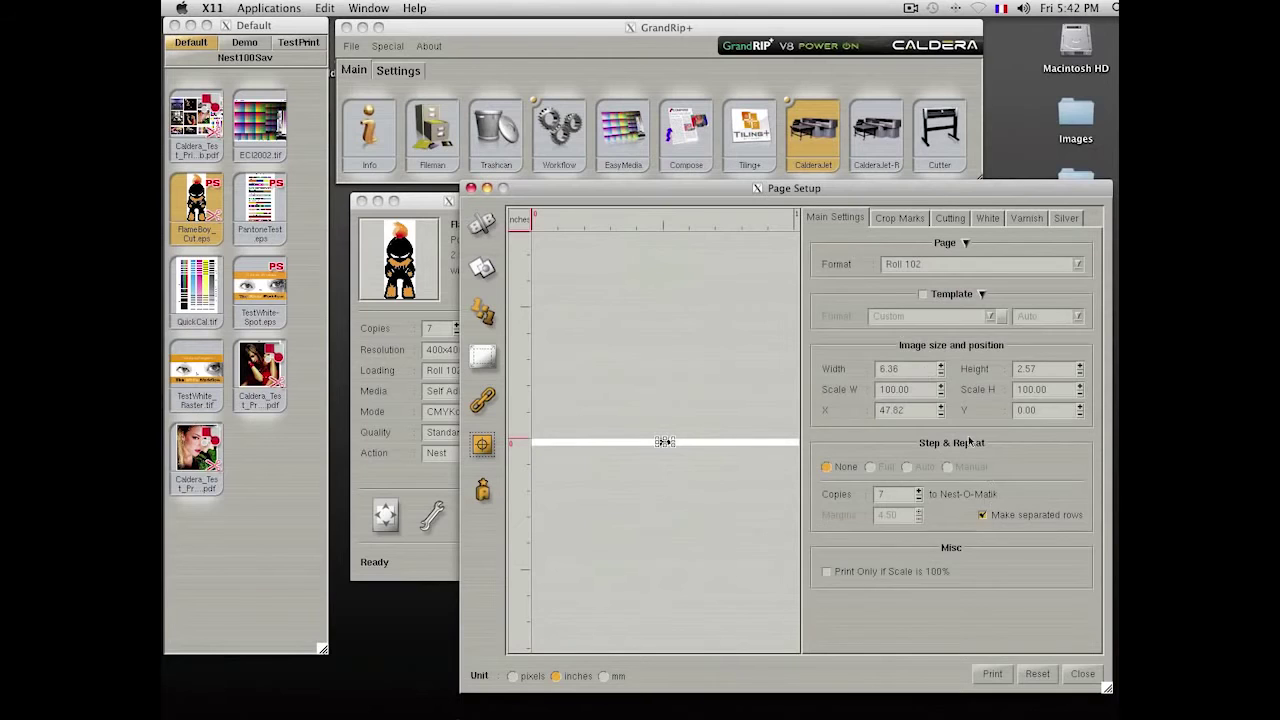
pyautogui.click(1078, 676)
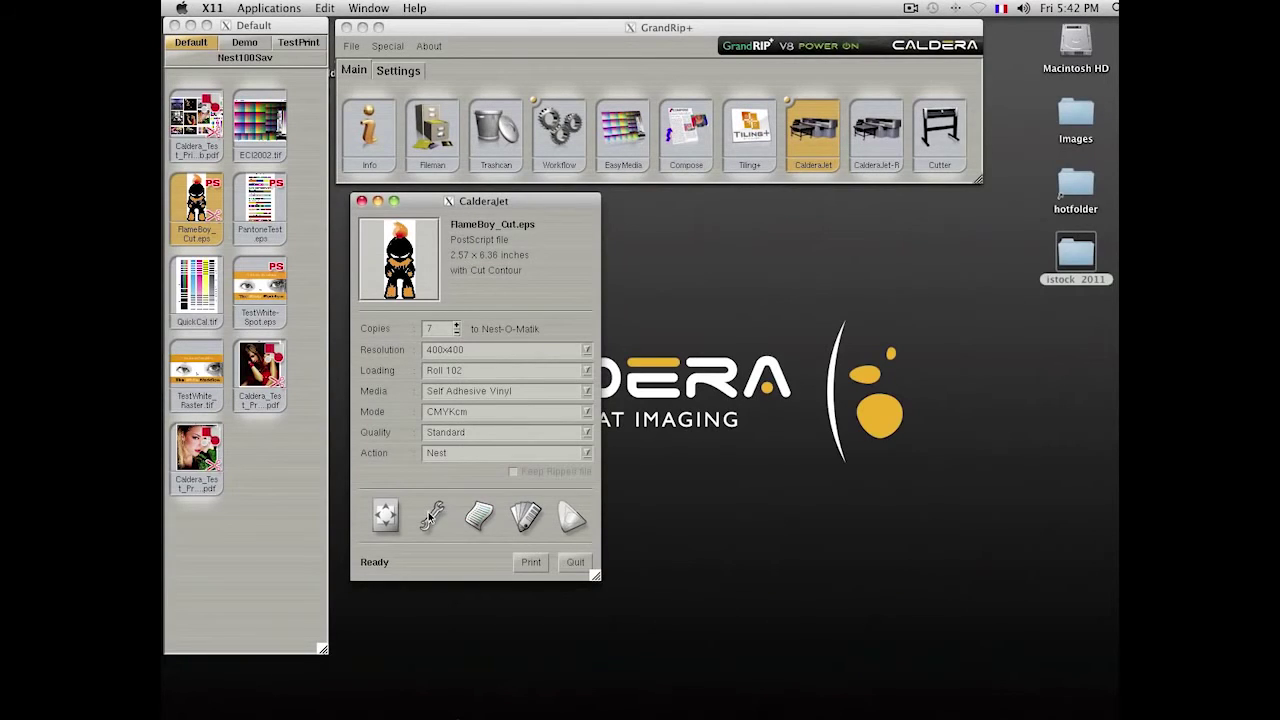
pyautogui.click(575, 562)
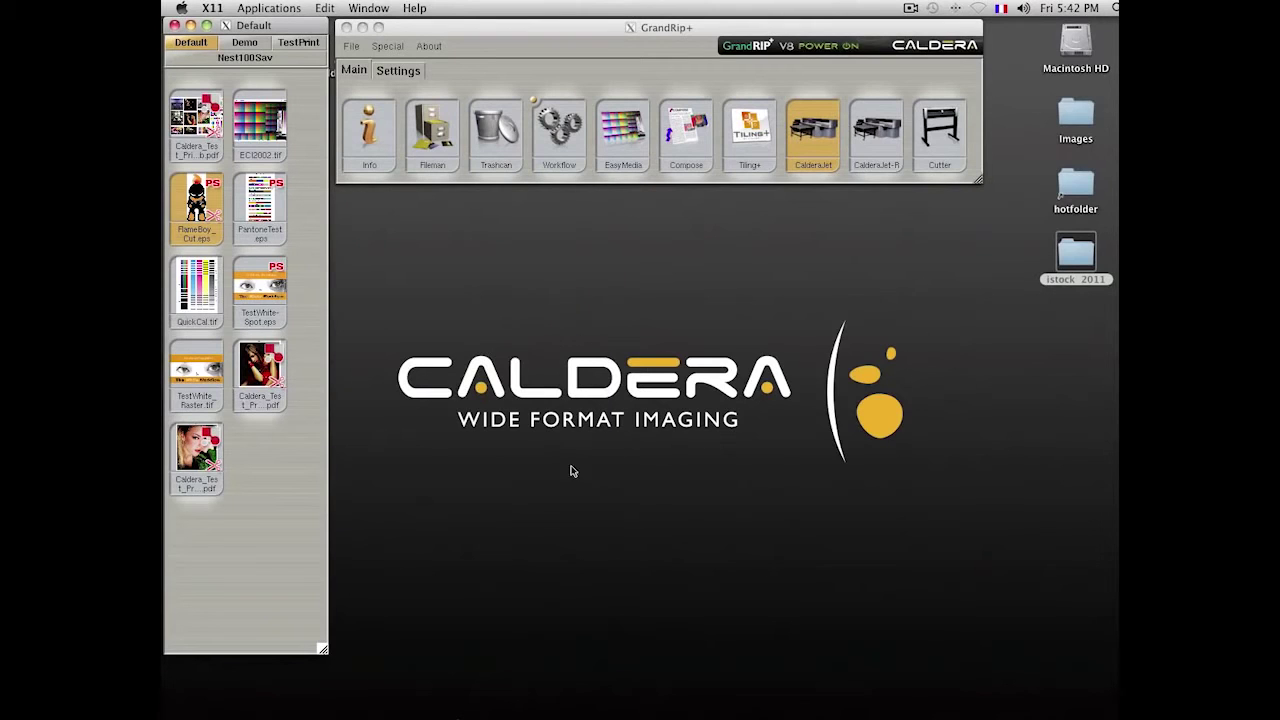
# - Open Compose with the Board page format and place the Caldera technical test print PDF near the page's top
pyautogui.click(312, 288)
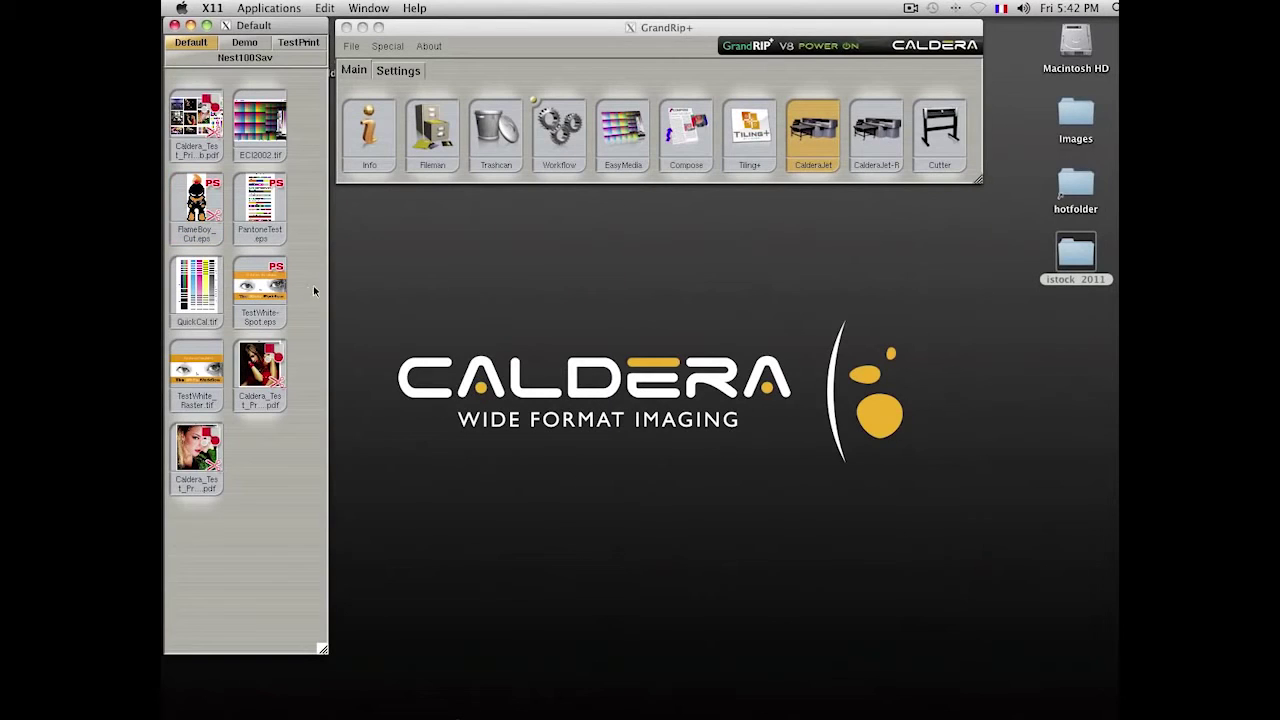
pyautogui.click(648, 178)
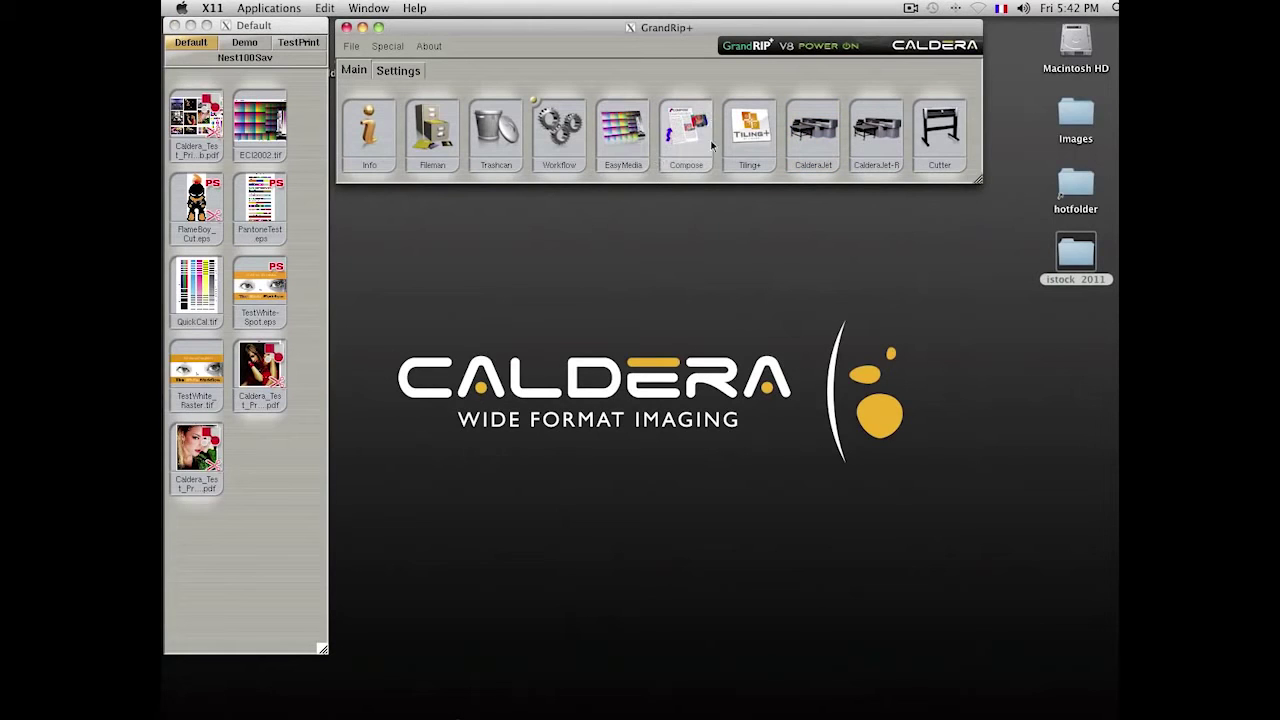
pyautogui.moveTo(687, 123); pyautogui.dragTo(629, 303)
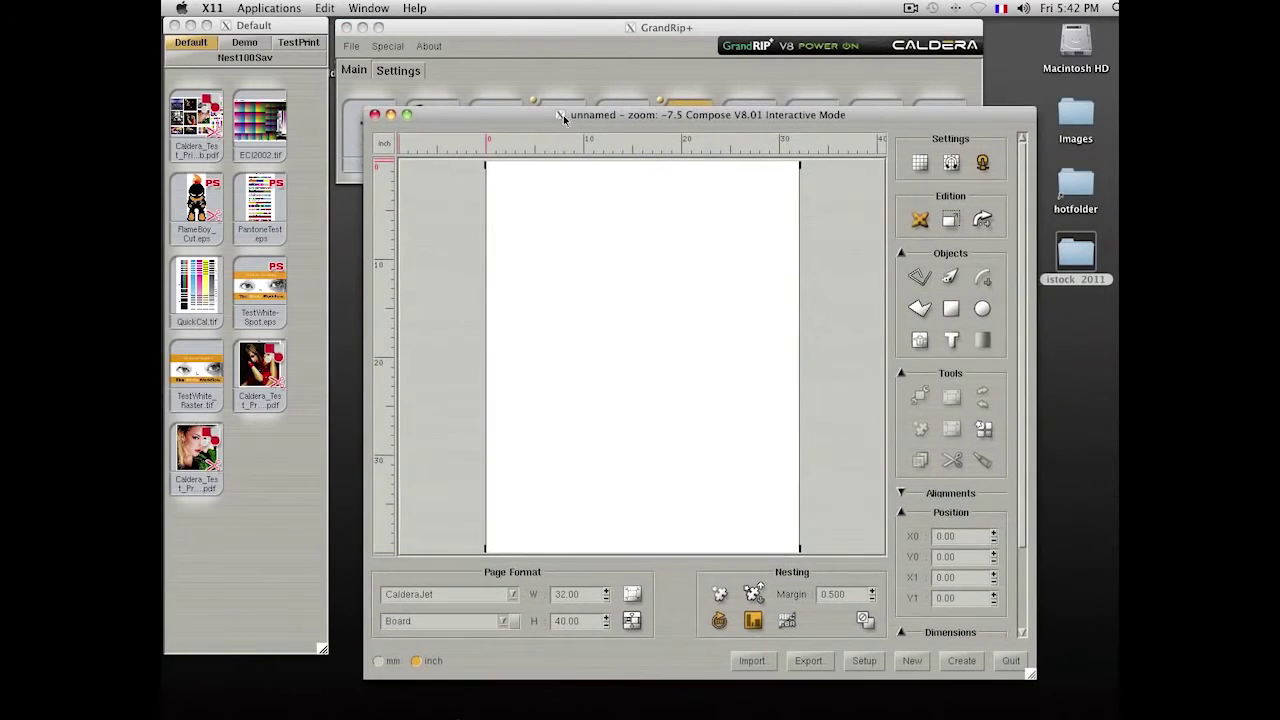
pyautogui.click(505, 621)
pyautogui.click(443, 688)
pyautogui.moveTo(271, 152); pyautogui.dragTo(516, 190)
# - Place 5 copies of FlameBoy_Cut.eps and one PantoneTest.eps on the page below the test print
pyautogui.moveTo(198, 205); pyautogui.dragTo(545, 404)
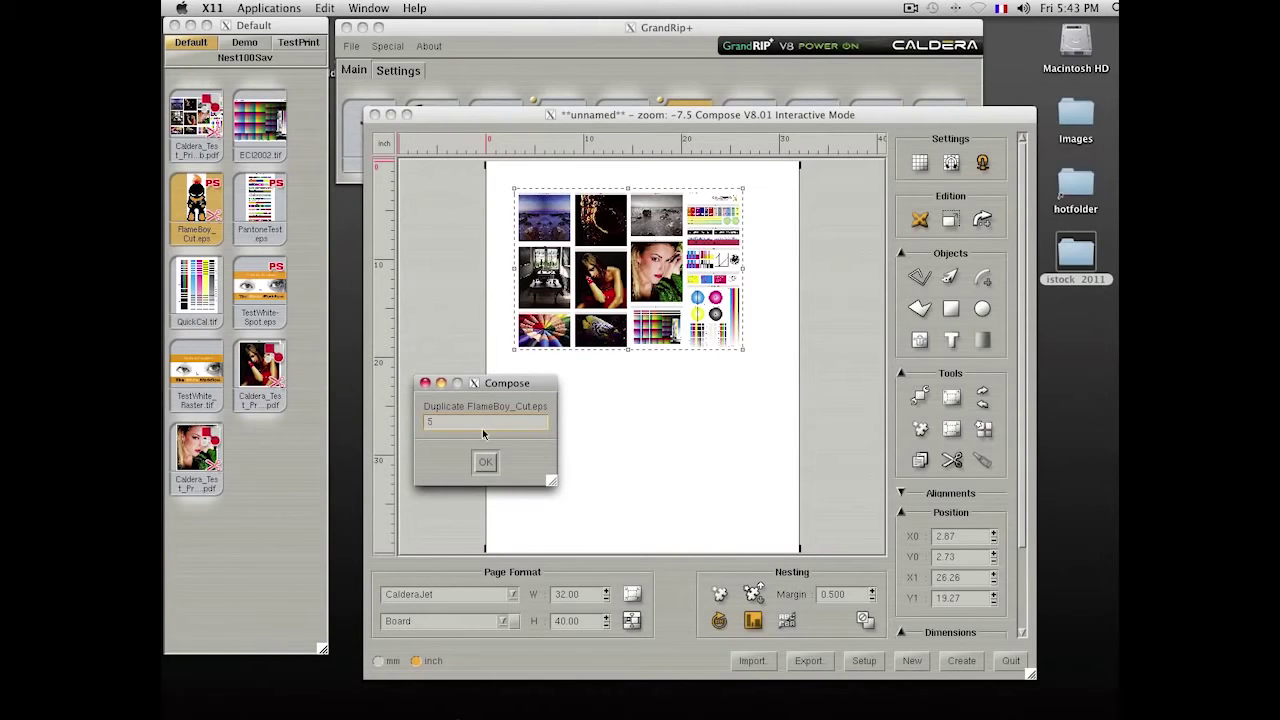
pyautogui.press('Return')
pyautogui.click(252, 188)
pyautogui.moveTo(252, 188); pyautogui.dragTo(663, 388)
pyautogui.moveTo(705, 425); pyautogui.dragTo(722, 404)
pyautogui.click(982, 397)
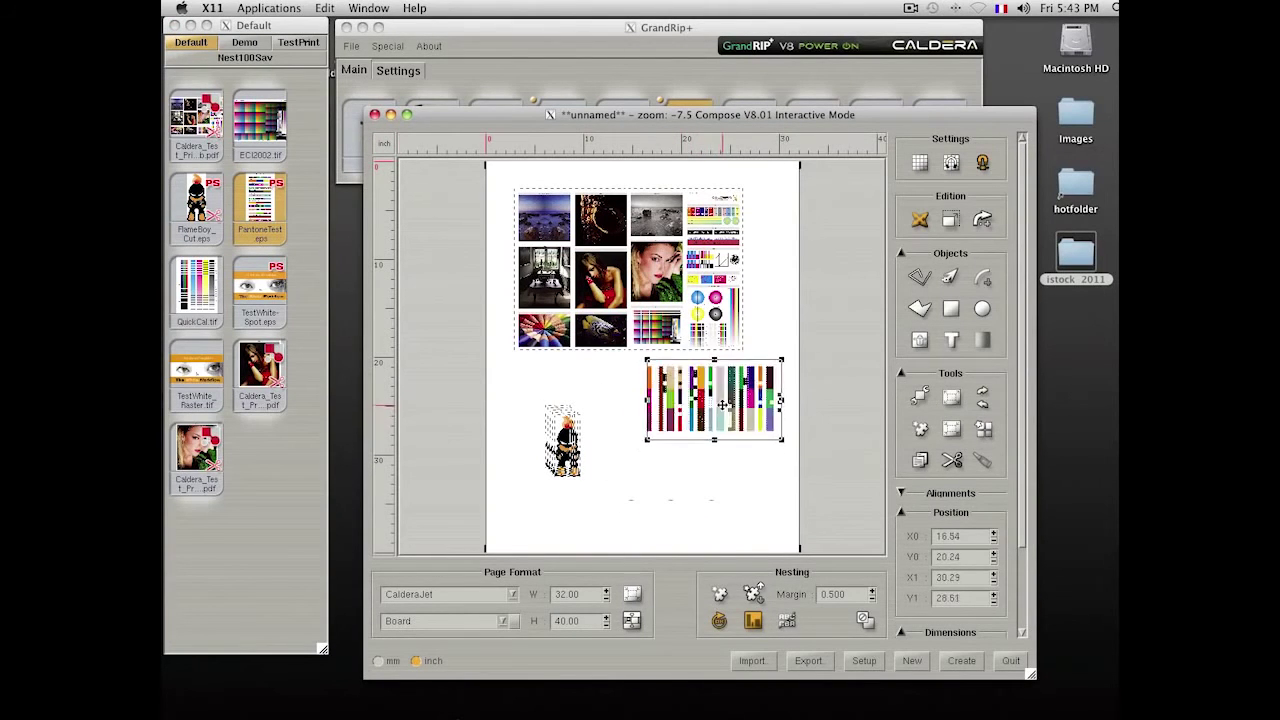
# - Move two FlameBoy copies out of the stack, one to each side of it
pyautogui.moveTo(563, 440); pyautogui.dragTo(627, 398)
pyautogui.click(558, 440)
pyautogui.moveTo(556, 438); pyautogui.dragTo(514, 400)
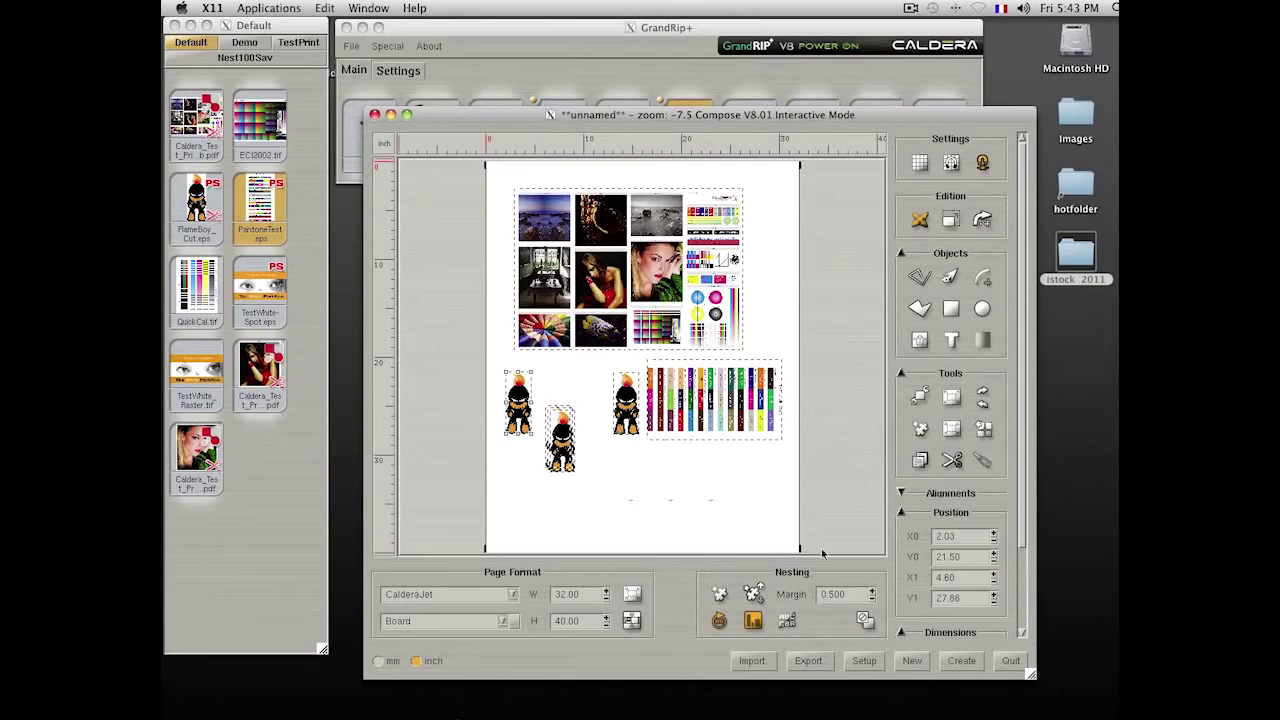
# - Set the nesting margin to 1 inch and nest all the images on the page
pyautogui.moveTo(852, 597); pyautogui.dragTo(811, 597)
pyautogui.write('1')
pyautogui.click(719, 594)
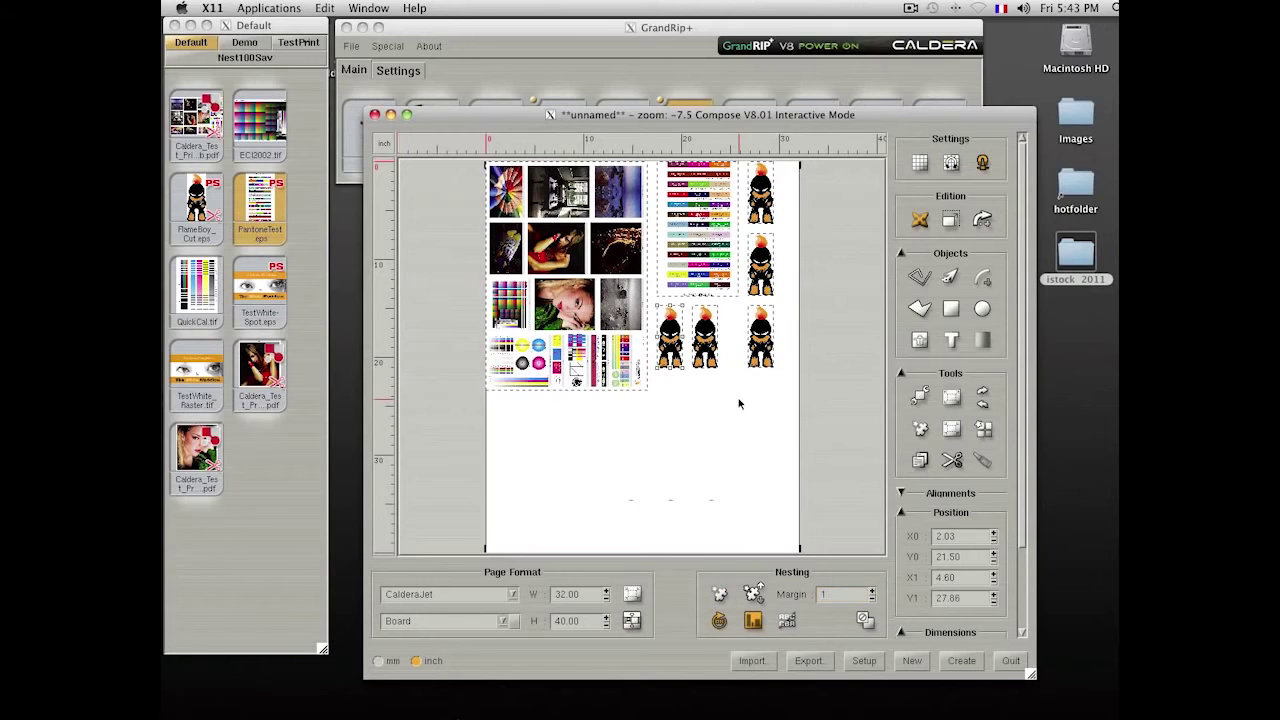
# - Add two copies of QuickCal.tif below the existing images and nest all the images on the page again
pyautogui.click(194, 277)
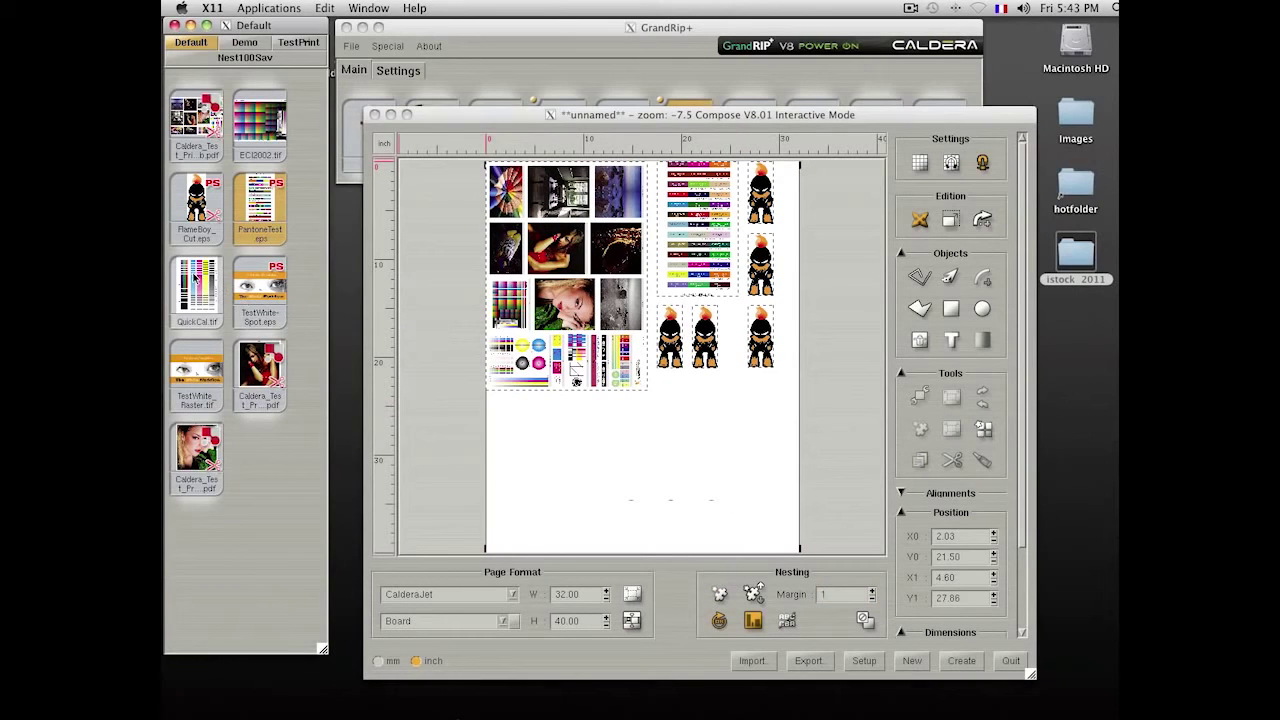
pyautogui.moveTo(195, 278); pyautogui.dragTo(572, 441)
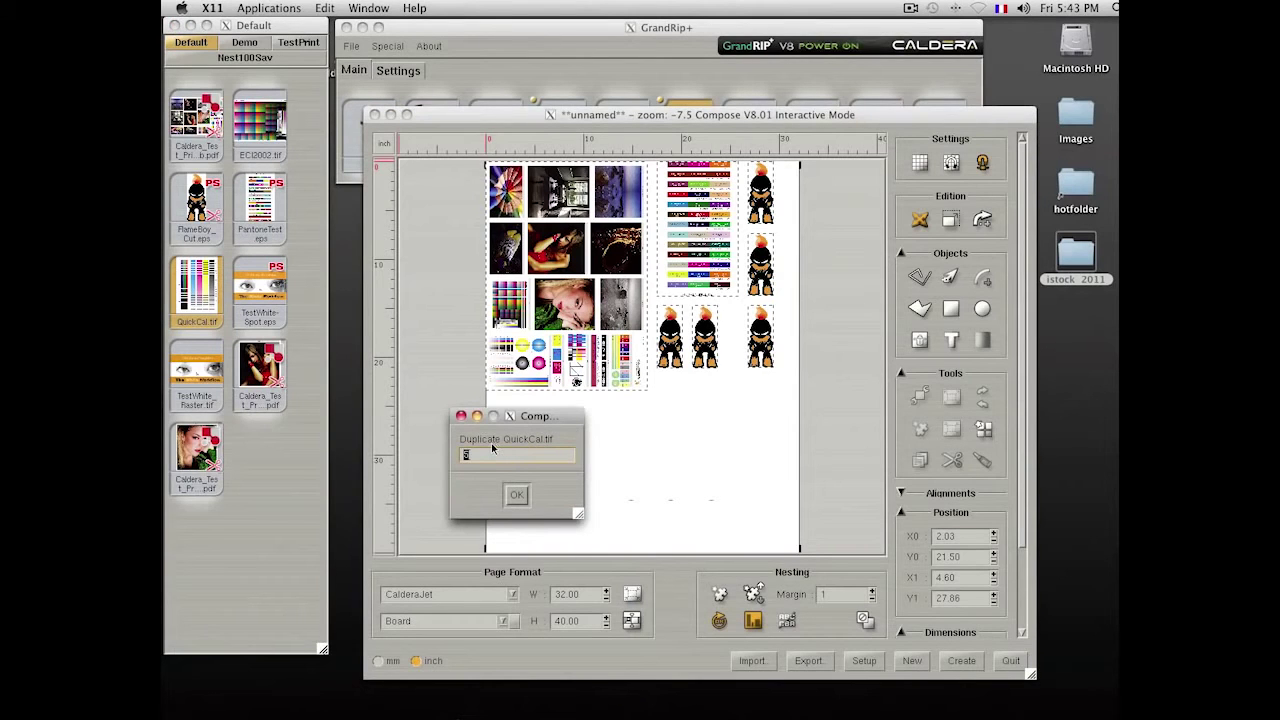
pyautogui.press('Return')
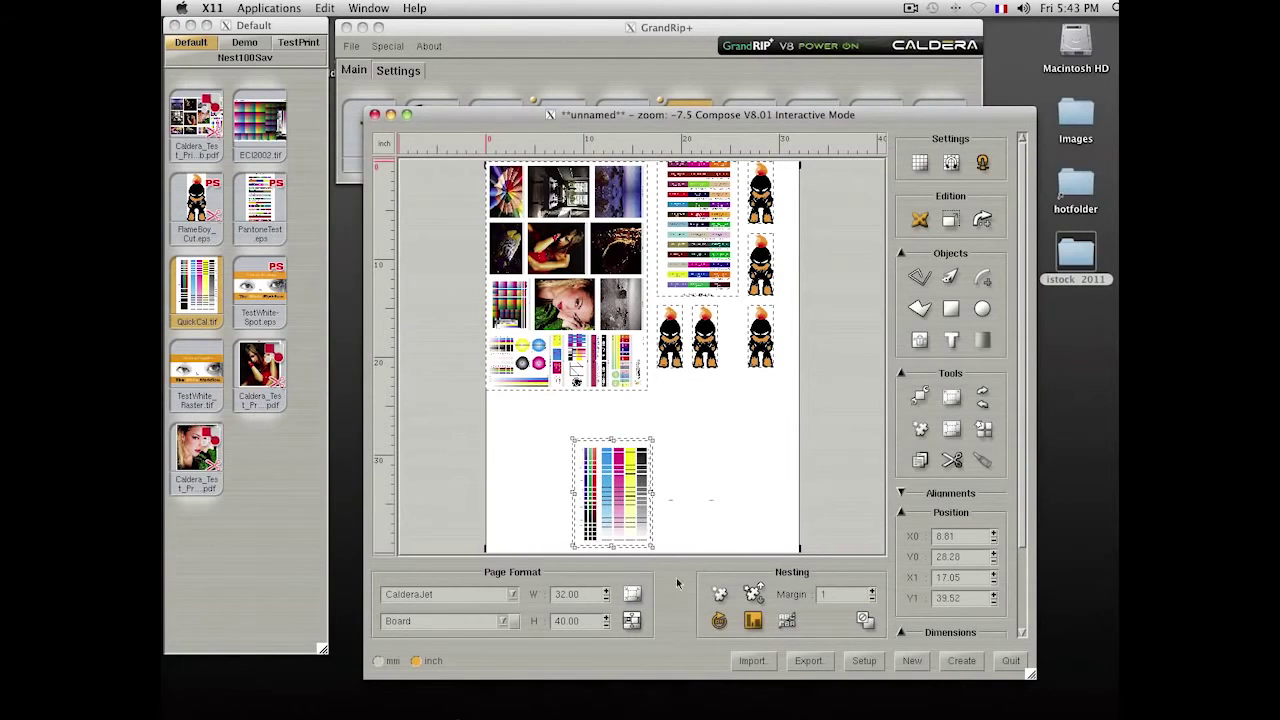
pyautogui.click(719, 594)
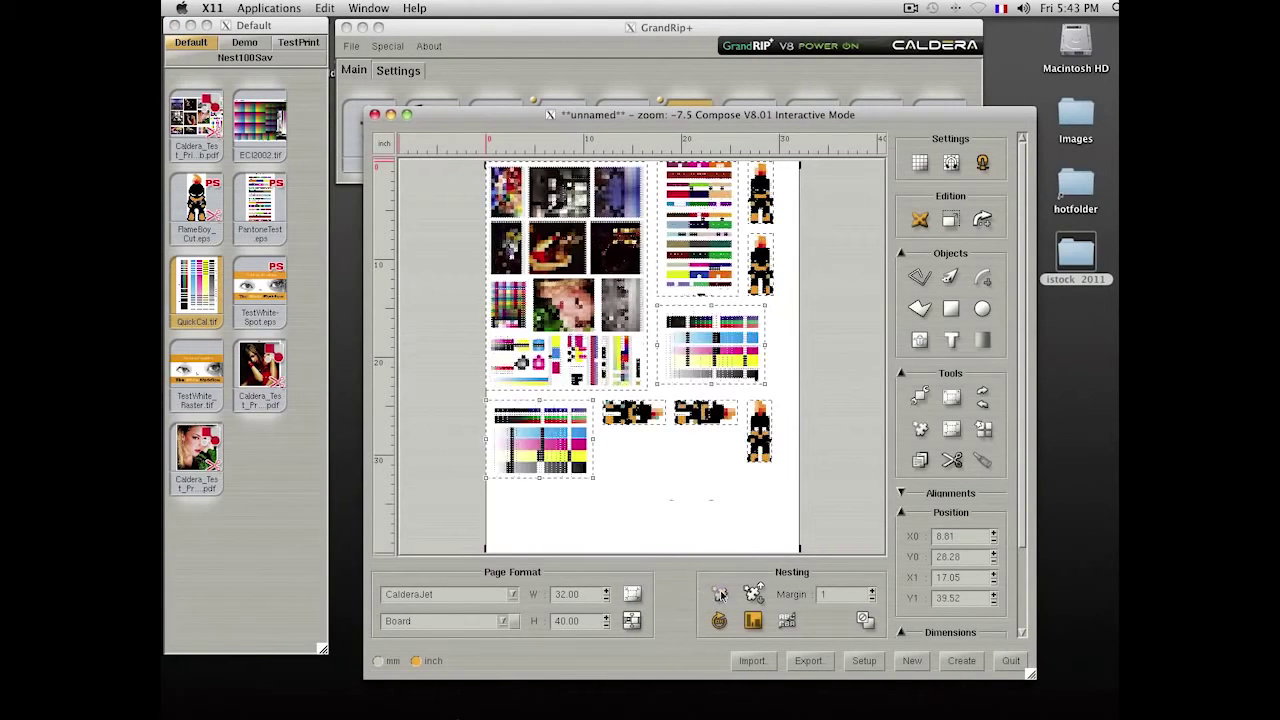
pyautogui.click(711, 502)
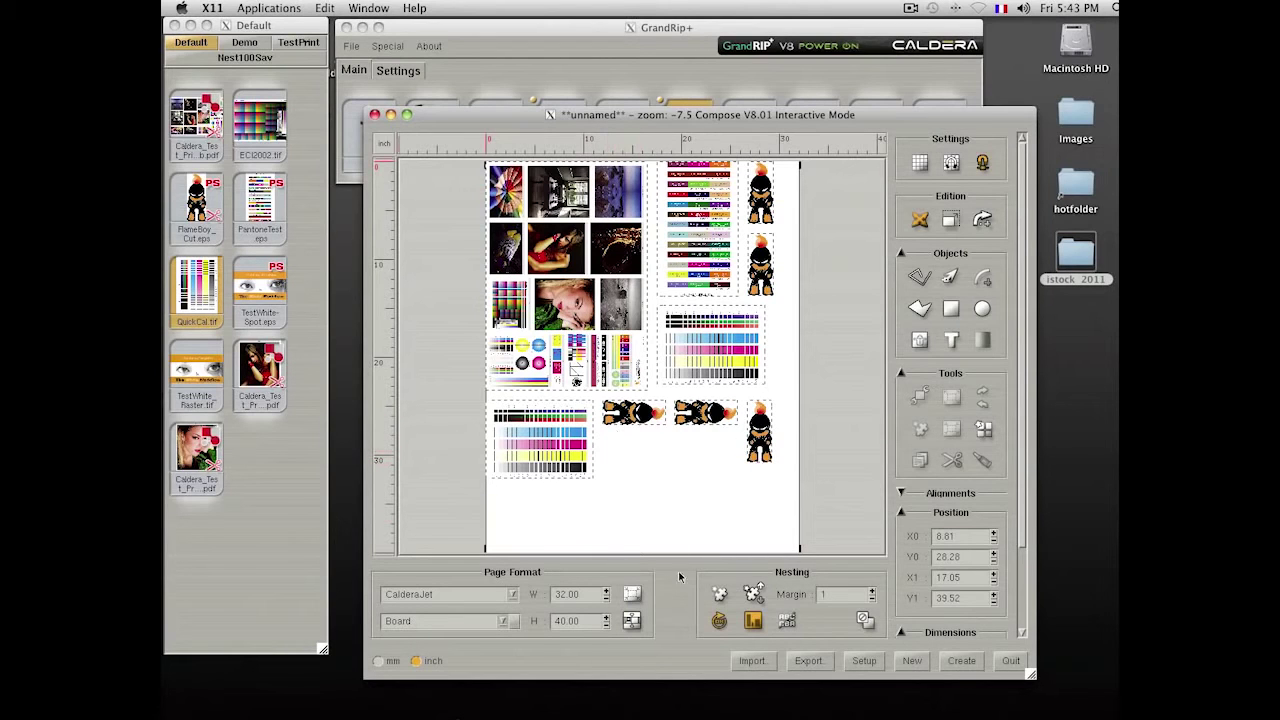
# - Fit the page size to the nested images, create a new composite document from the layout, and quit Compose
pyautogui.click(632, 594)
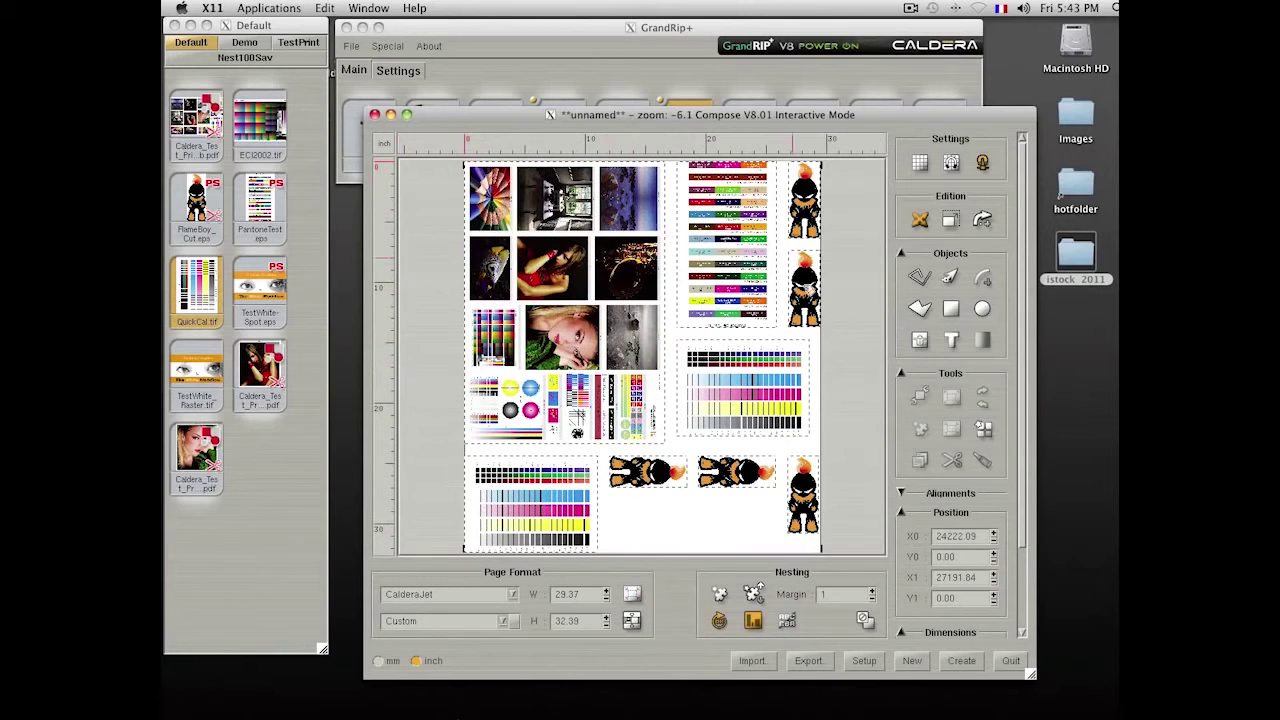
pyautogui.click(956, 664)
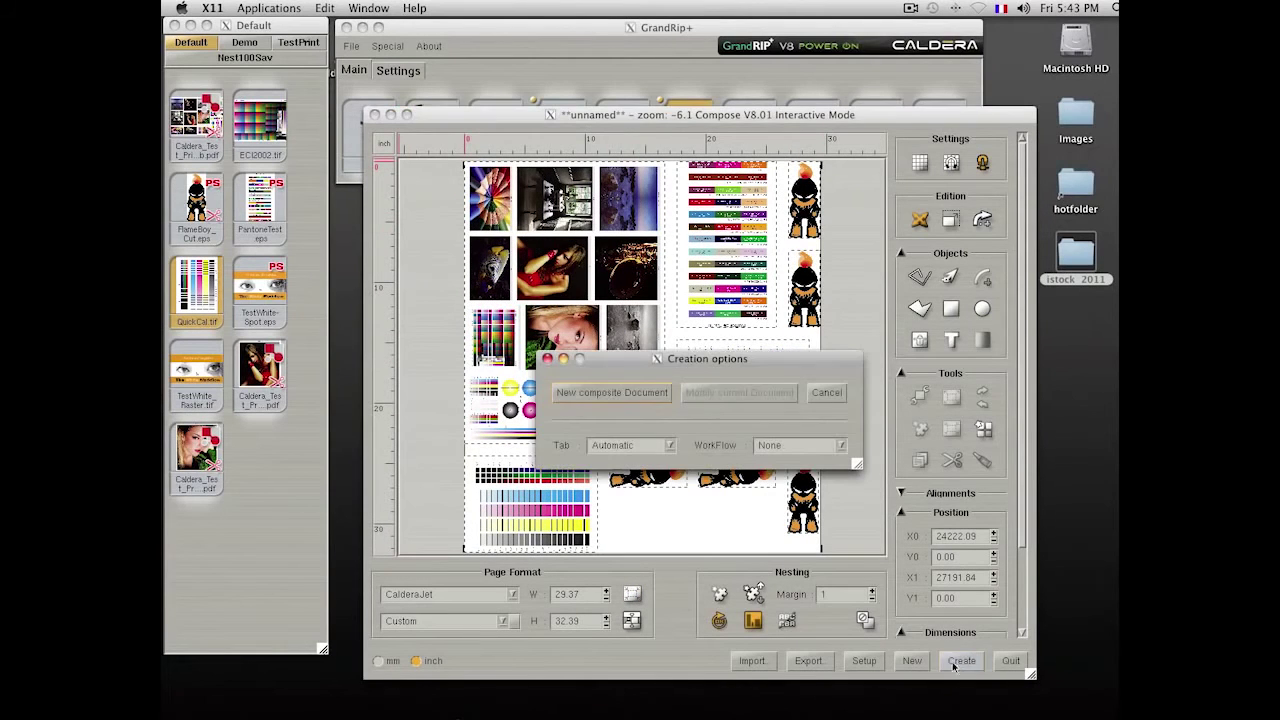
pyautogui.click(612, 393)
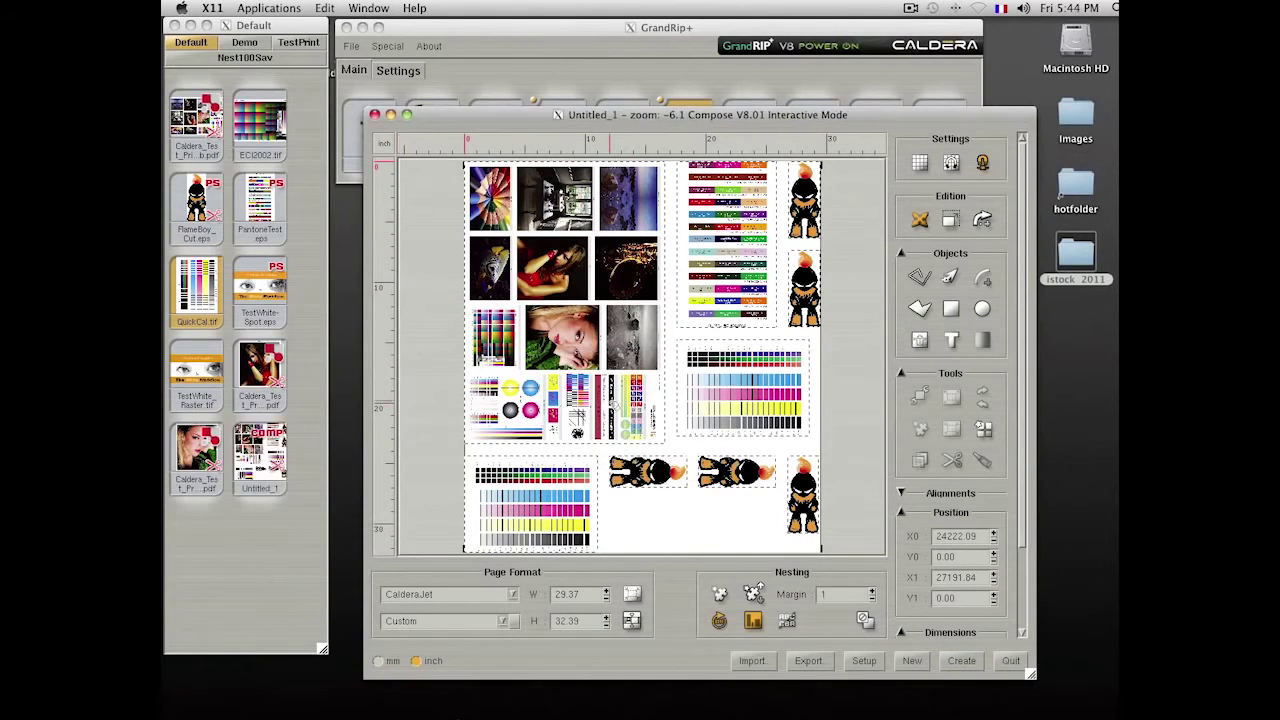
pyautogui.click(1010, 662)
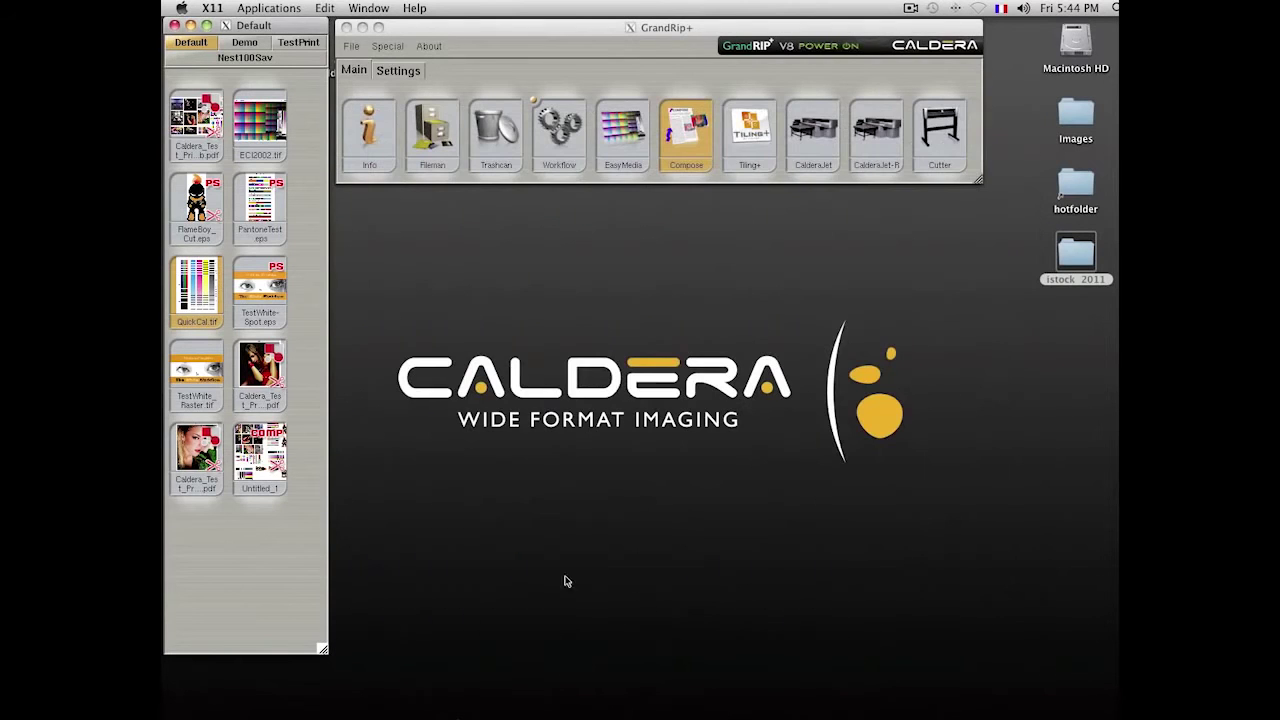
# - Load the Untitled_1 composite into the CalderaJet printer with the action set to Print and check its page setup
pyautogui.moveTo(254, 458); pyautogui.dragTo(820, 126)
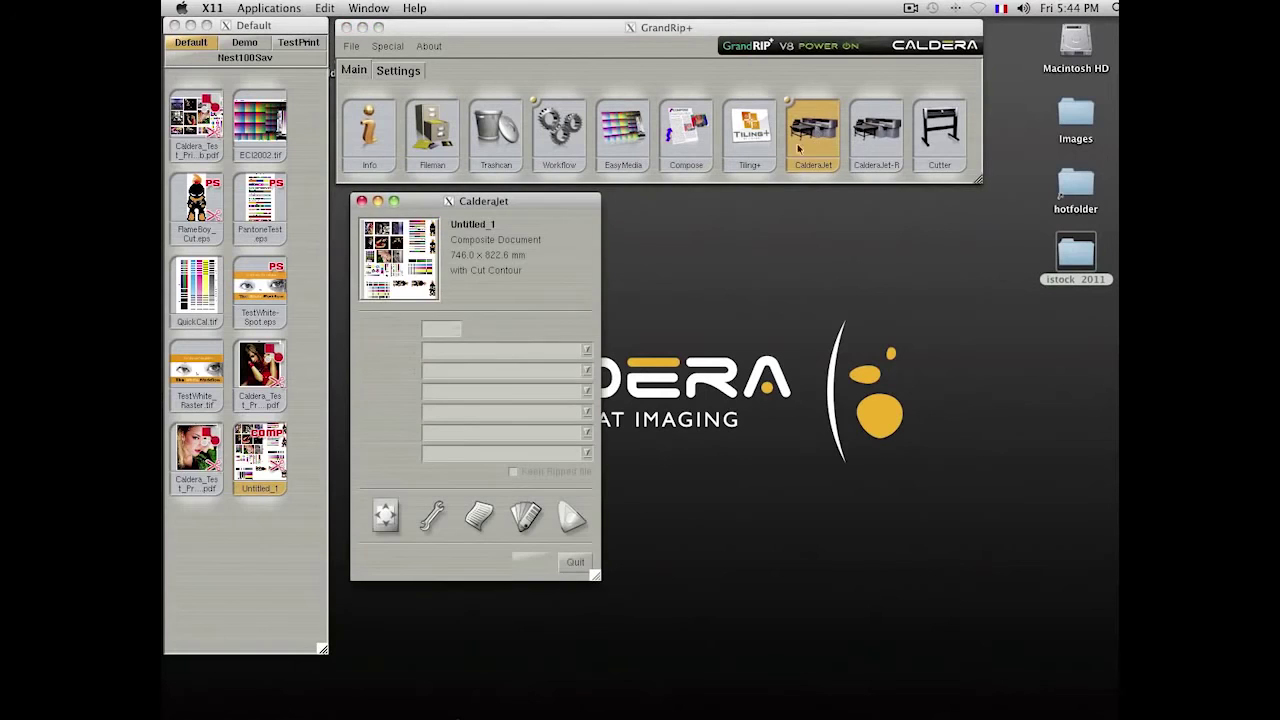
pyautogui.click(584, 458)
pyautogui.click(501, 470)
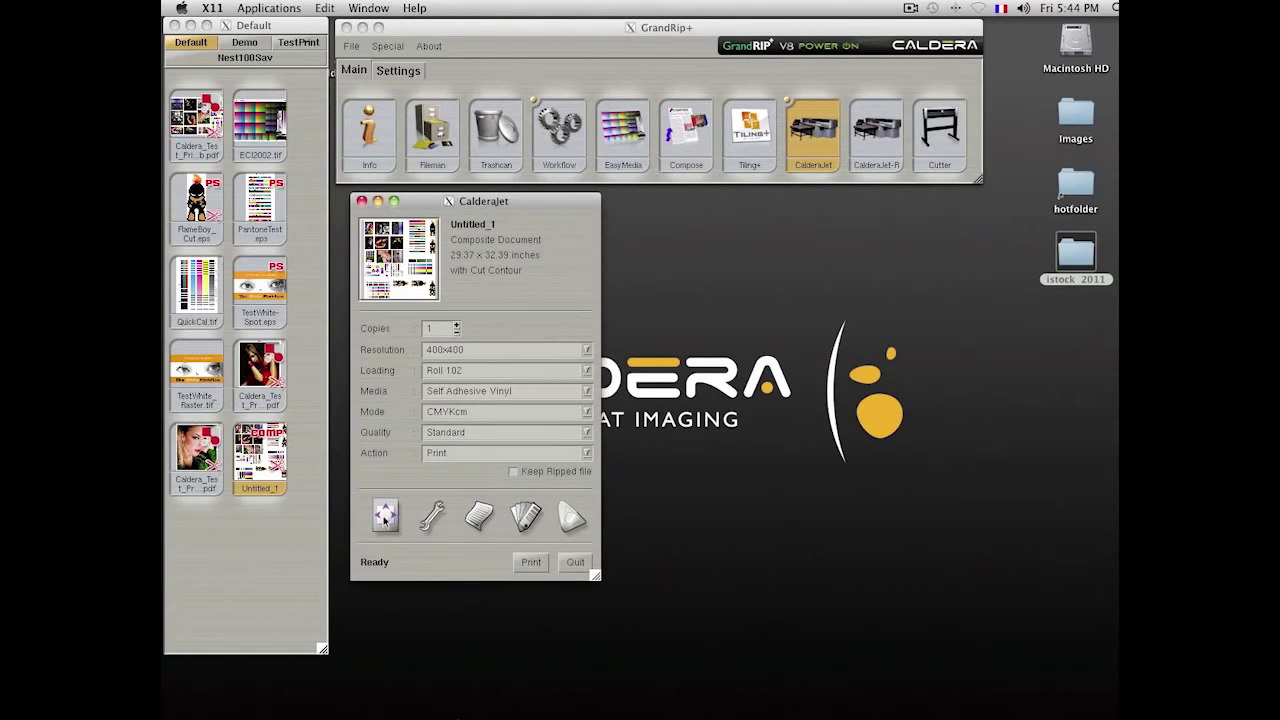
pyautogui.click(385, 517)
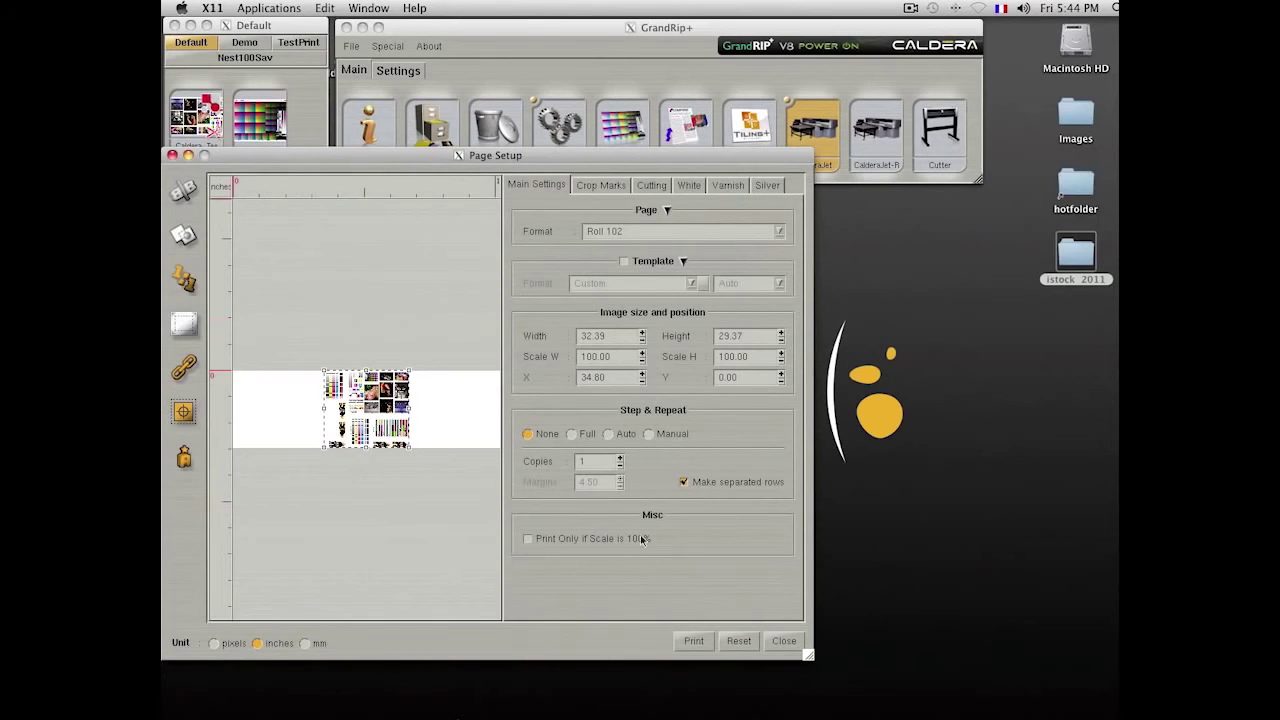
pyautogui.click(784, 641)
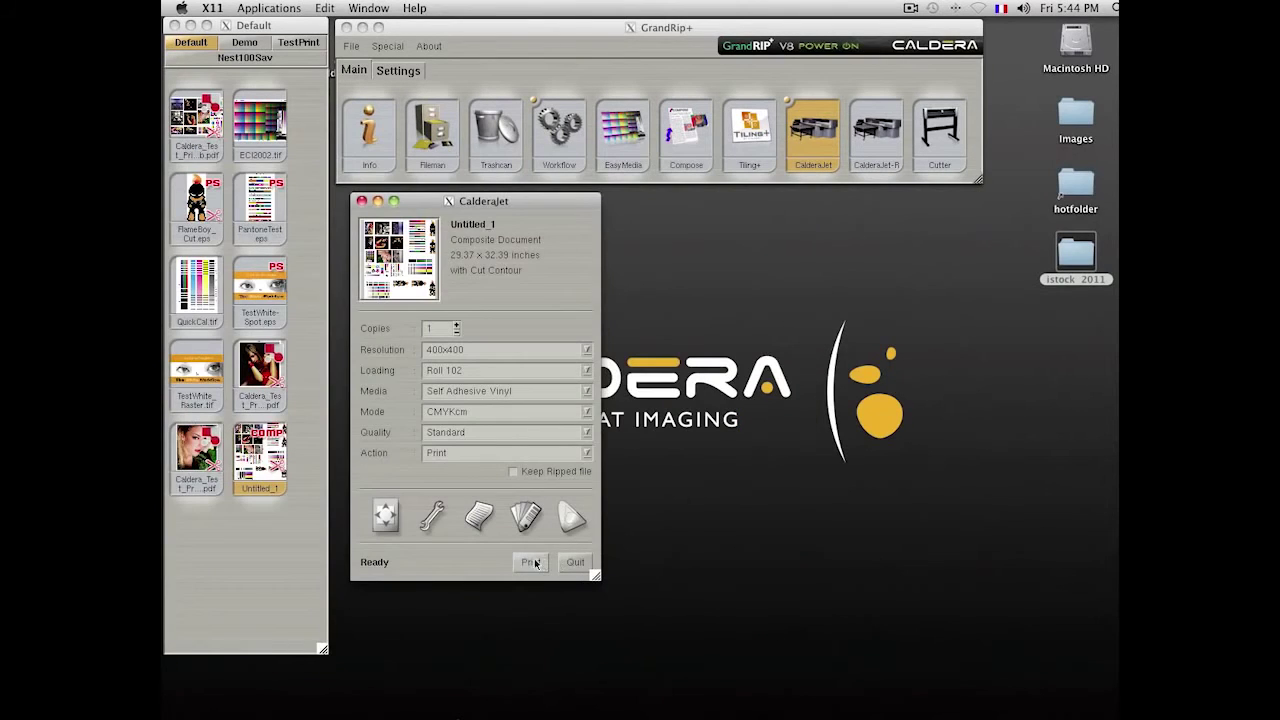
# - Print the composite document and close both the Spooler and the CalderaJet window
pyautogui.press('Return')
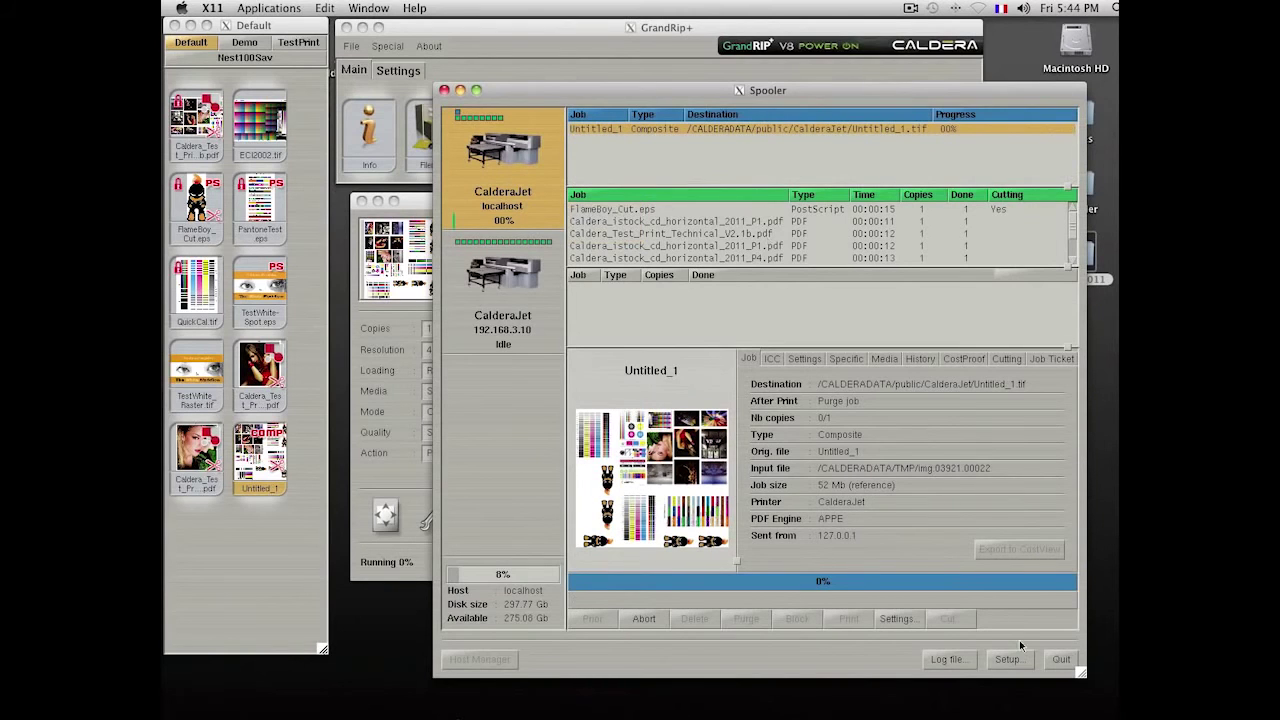
pyautogui.click(1060, 659)
pyautogui.click(575, 563)
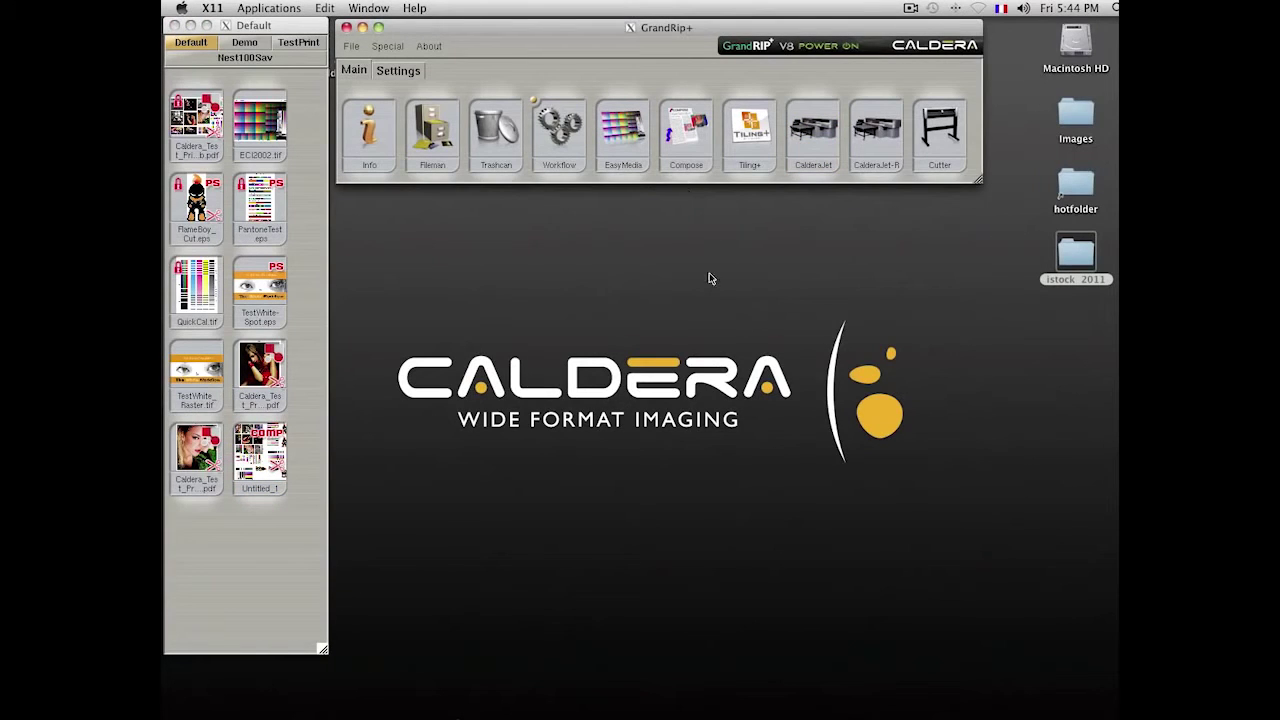
# - Open Tiling+ and place Caldera_istock_cd_horizontal_2011_P1.pdf from the Demo images on the poster
pyautogui.click(749, 140)
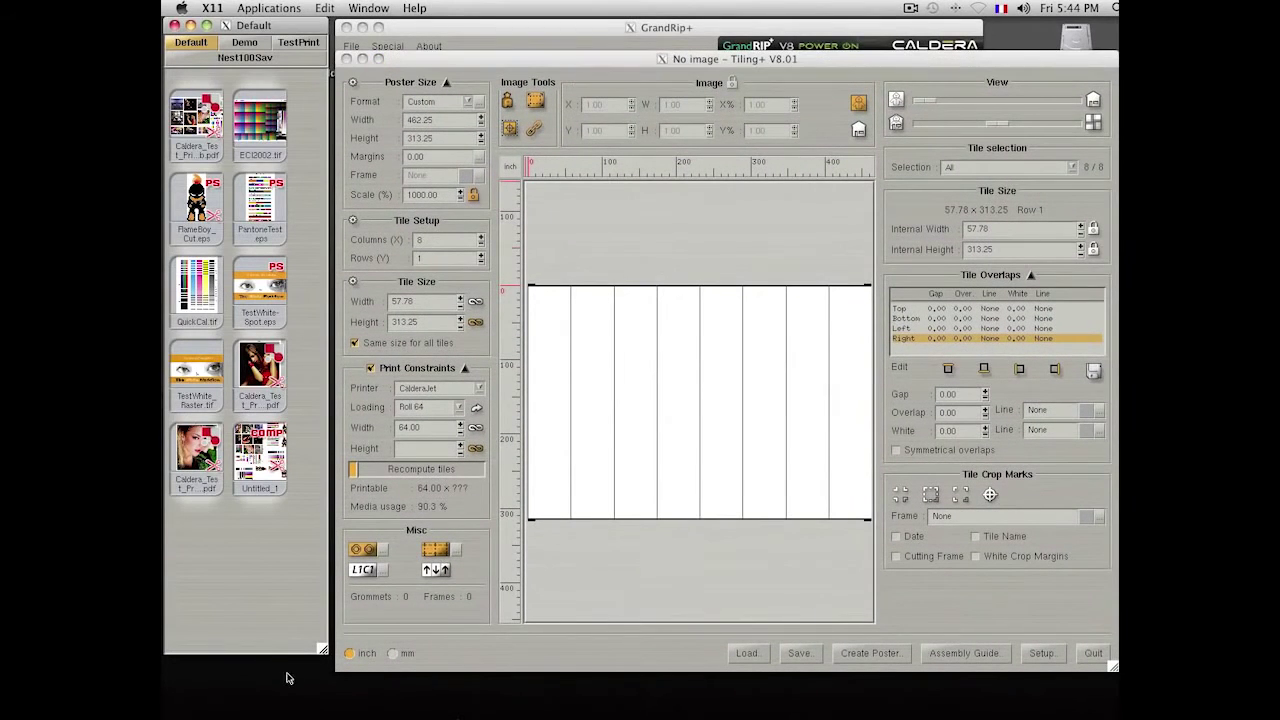
pyautogui.click(244, 42)
pyautogui.moveTo(213, 105); pyautogui.dragTo(622, 386)
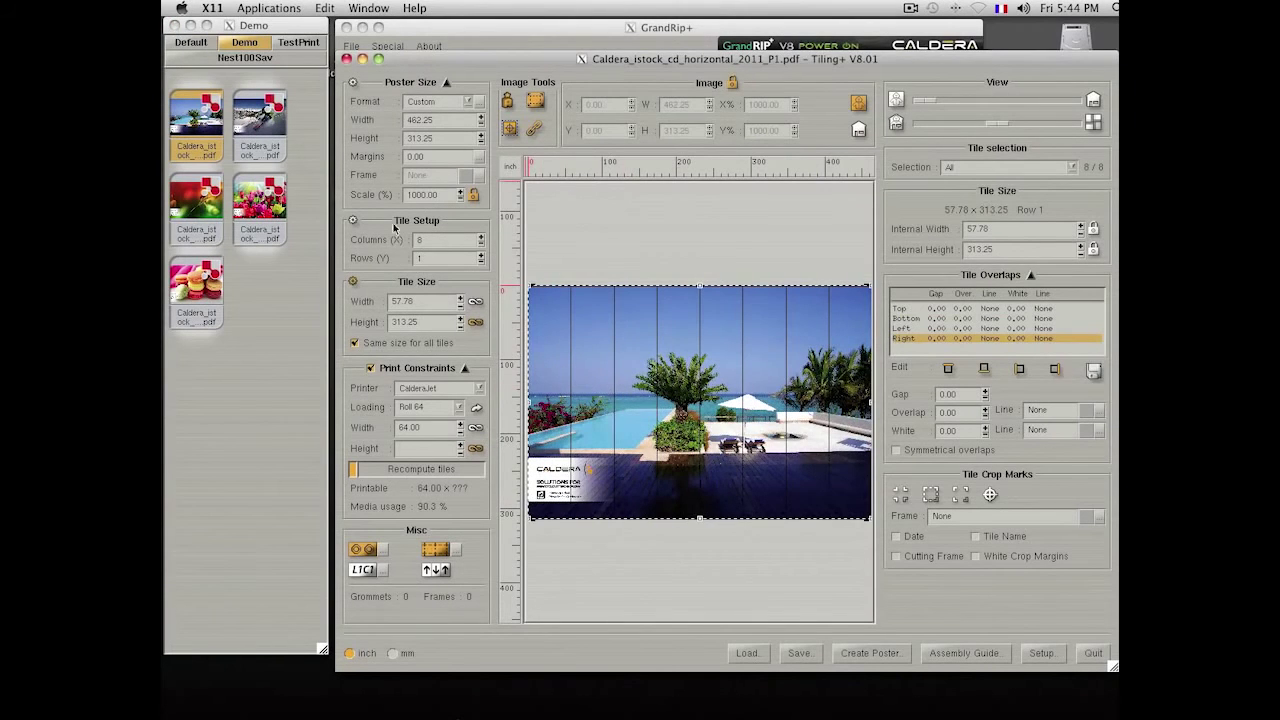
# - Set the print constraint loading to Roll 102 for the poster's tiles
pyautogui.moveTo(445, 196); pyautogui.dragTo(405, 197)
pyautogui.click(459, 409)
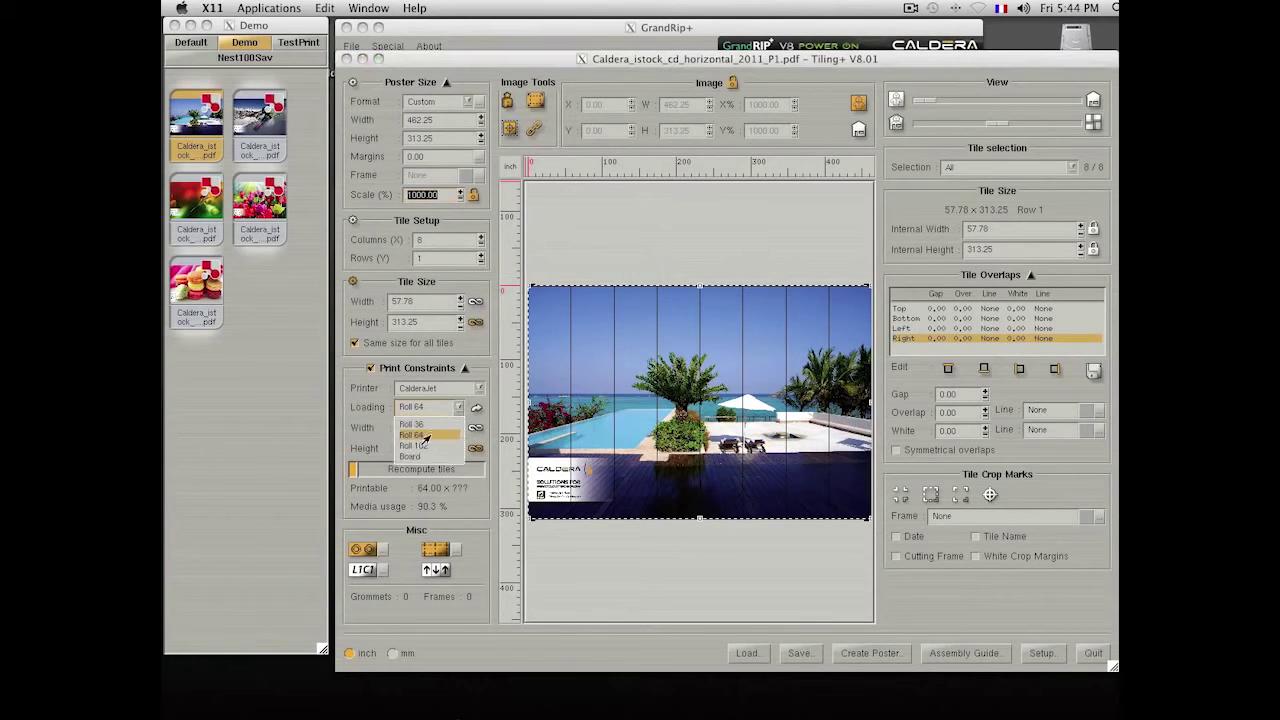
pyautogui.click(413, 446)
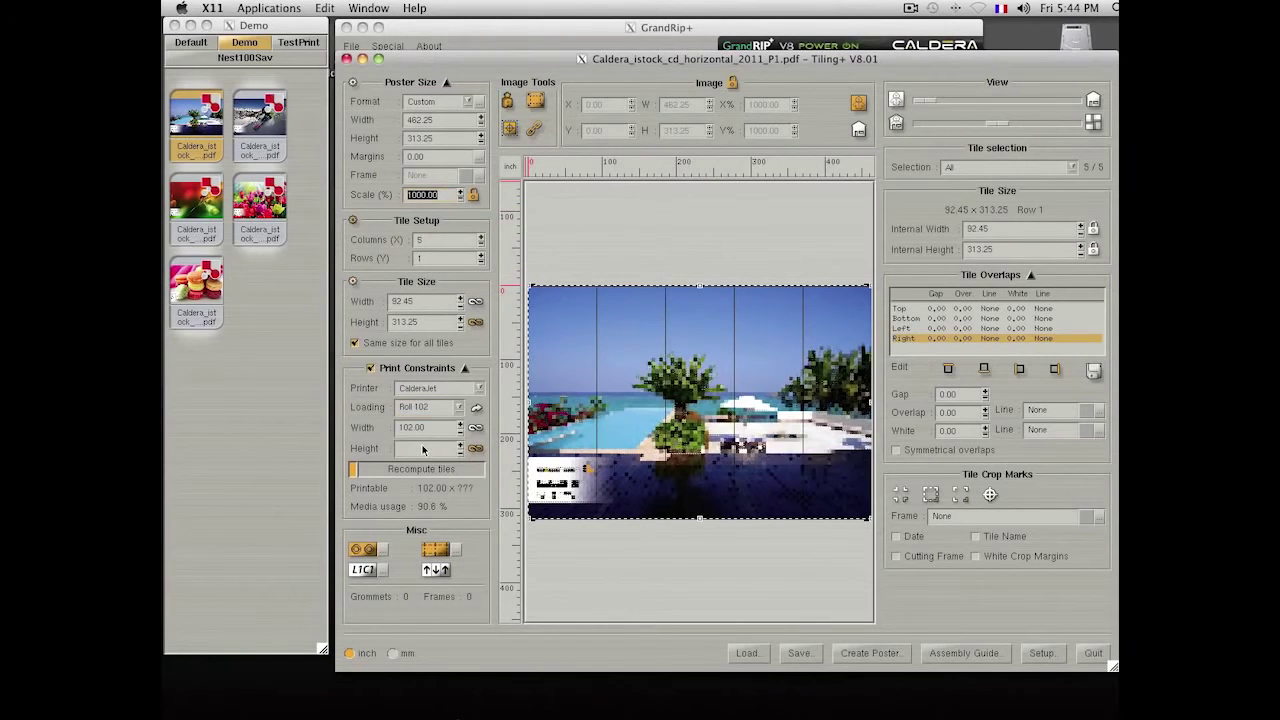
# - Try the Roll 36 loading for the tiling and switch it back to Roll 102
pyautogui.doubleClick(418, 241)
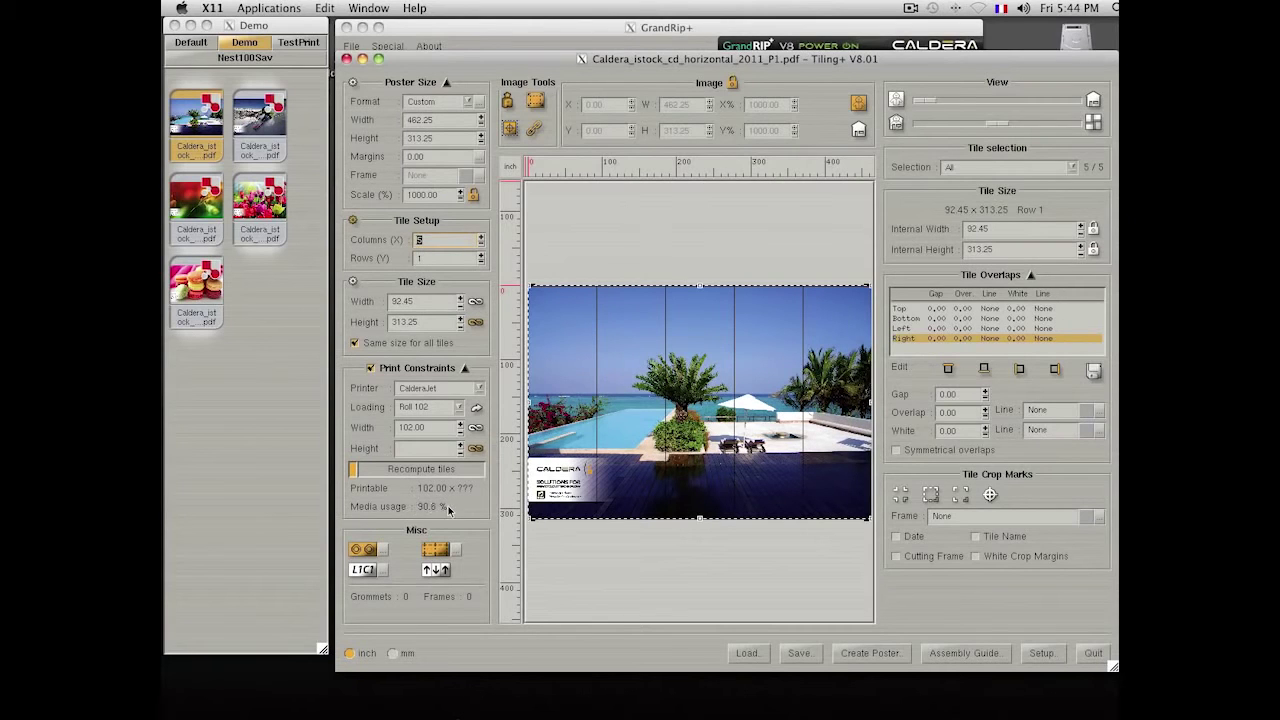
pyautogui.click(455, 407)
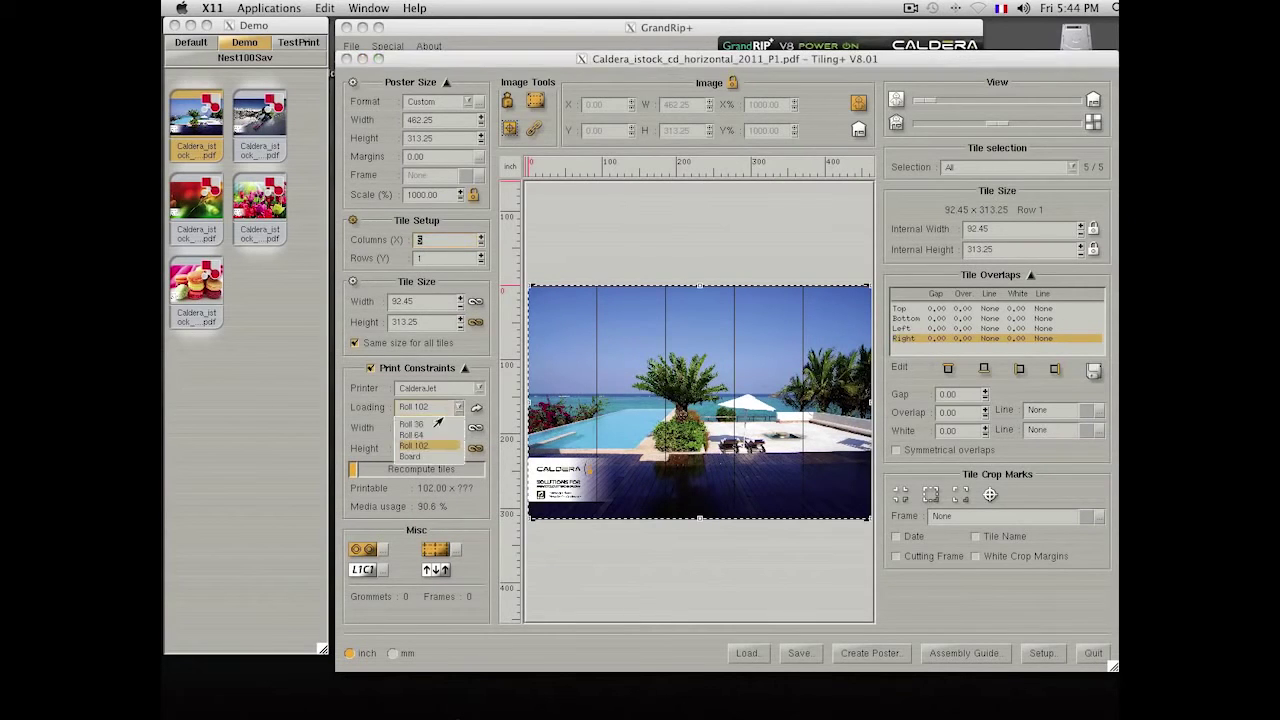
pyautogui.click(422, 426)
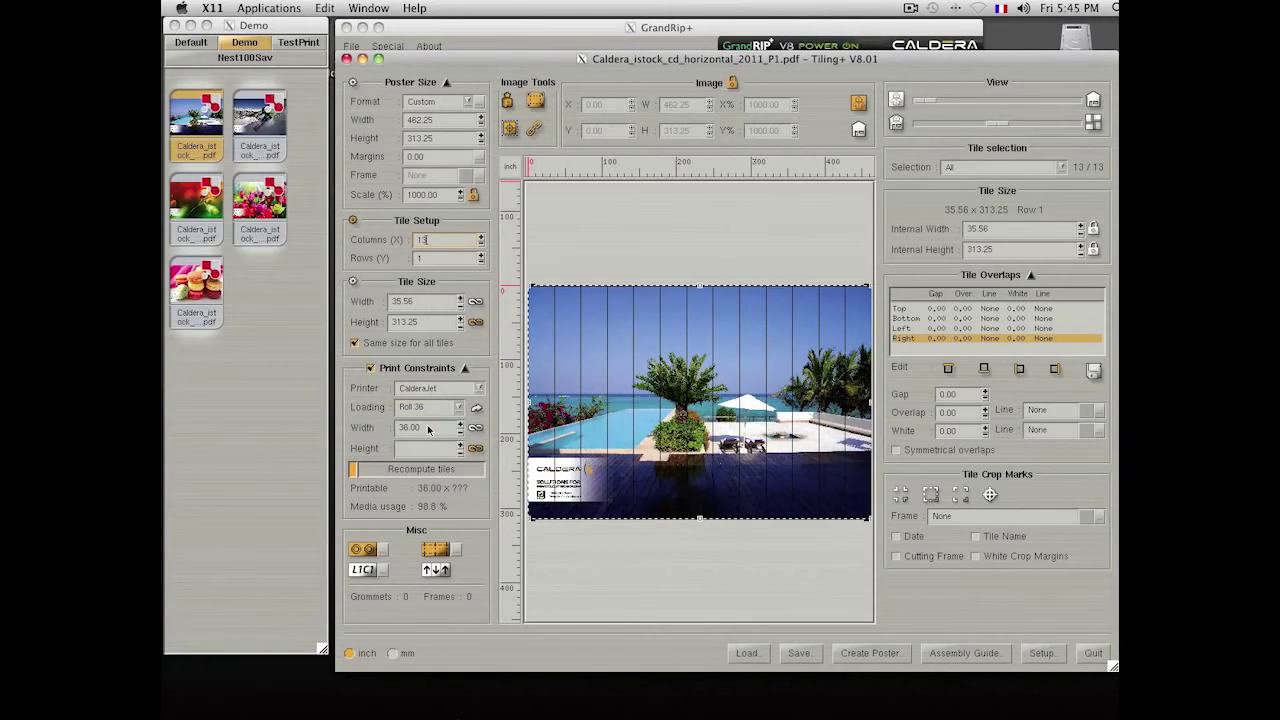
pyautogui.click(455, 407)
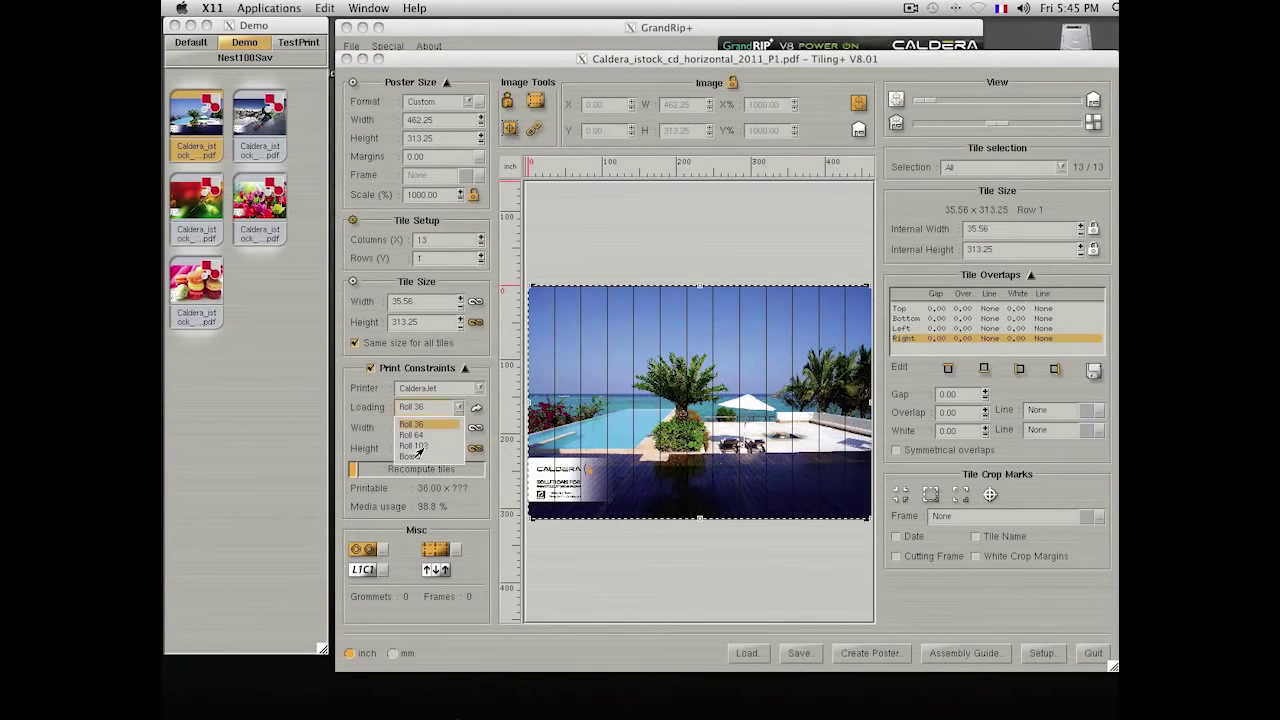
pyautogui.click(415, 446)
# - Shift the tile borders by hand, and reset the tiling to 9 columns
pyautogui.moveTo(595, 407); pyautogui.dragTo(725, 402)
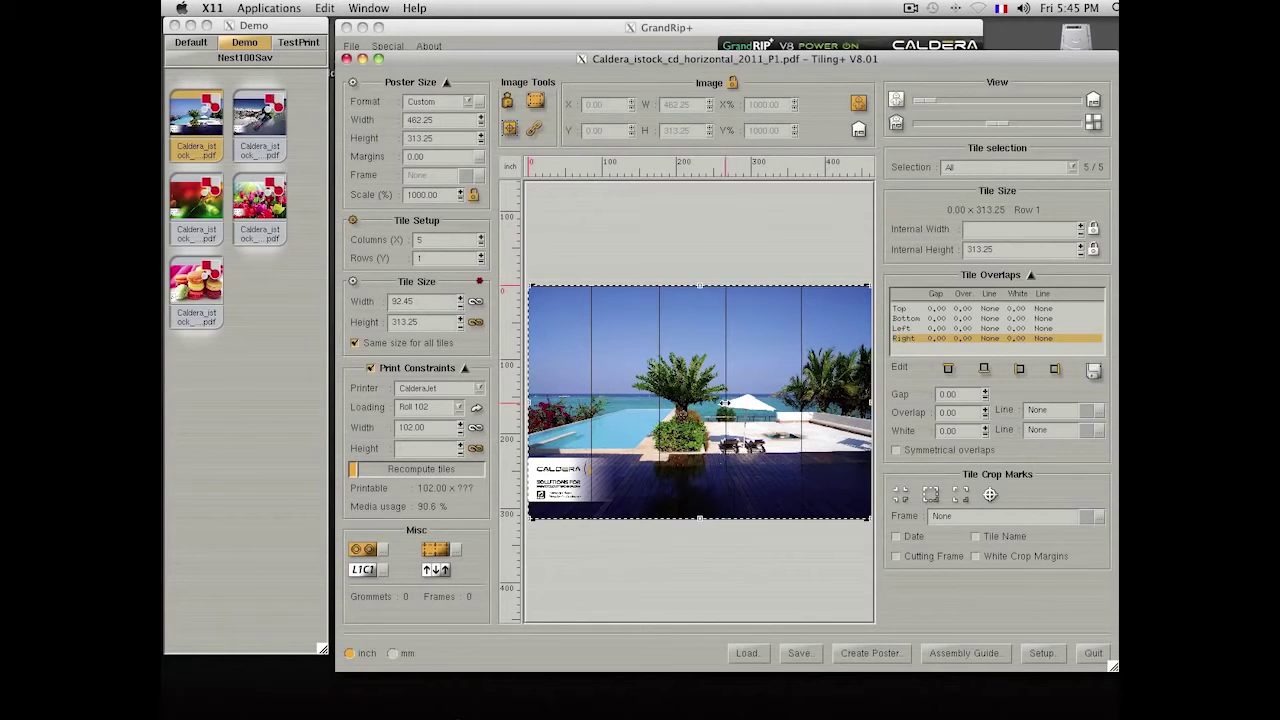
pyautogui.click(481, 239)
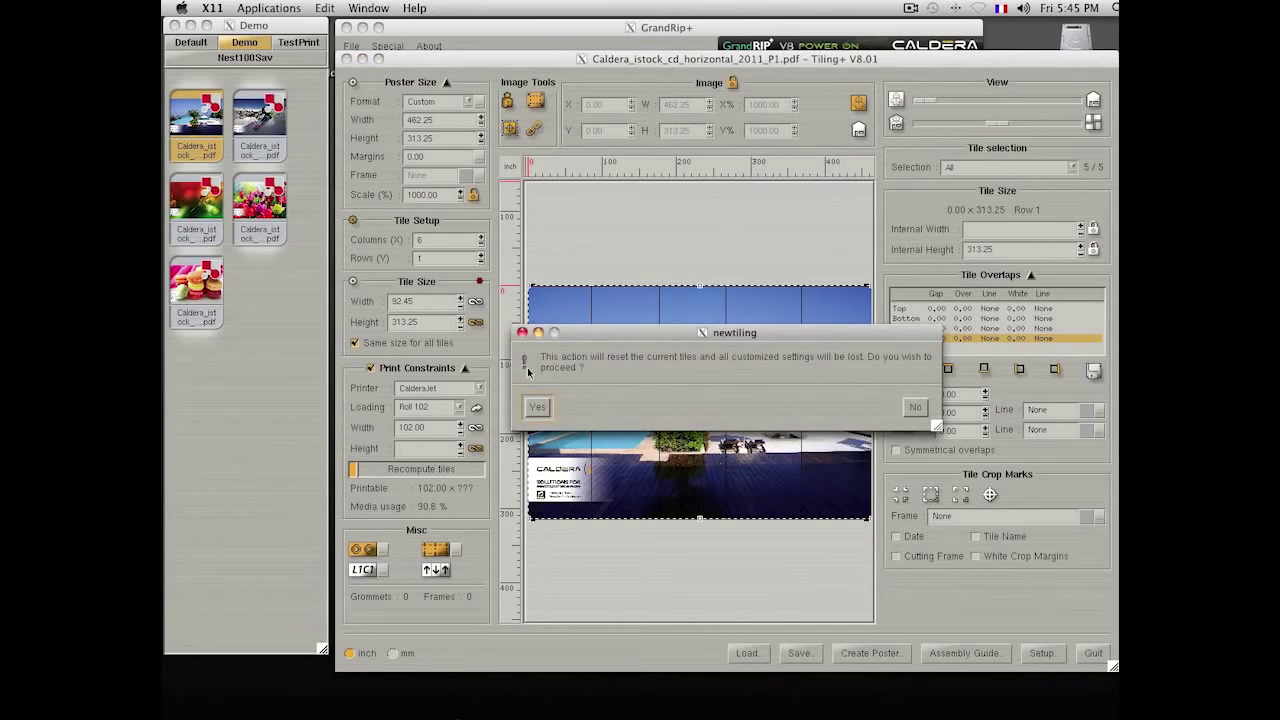
pyautogui.click(481, 239)
pyautogui.click(481, 239)
pyautogui.click(481, 239)
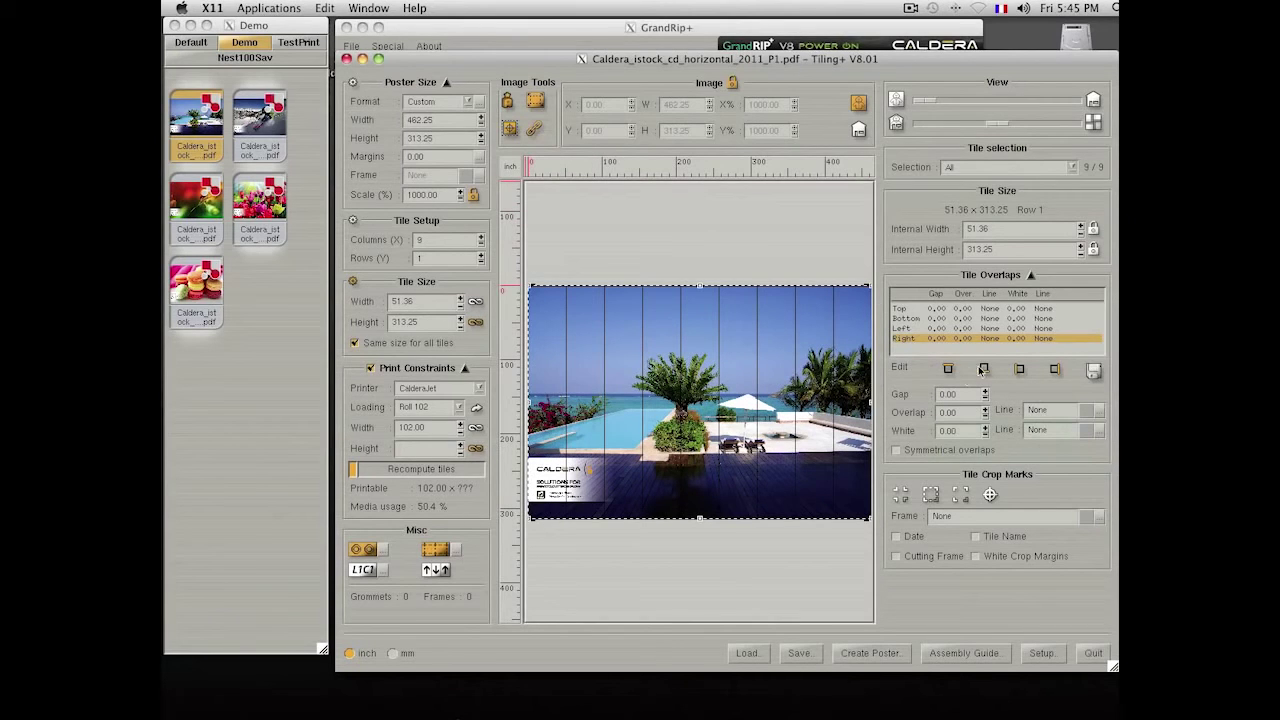
# - Set the tile overlap to 2 inches on all sides
pyautogui.moveTo(952, 414); pyautogui.dragTo(923, 420)
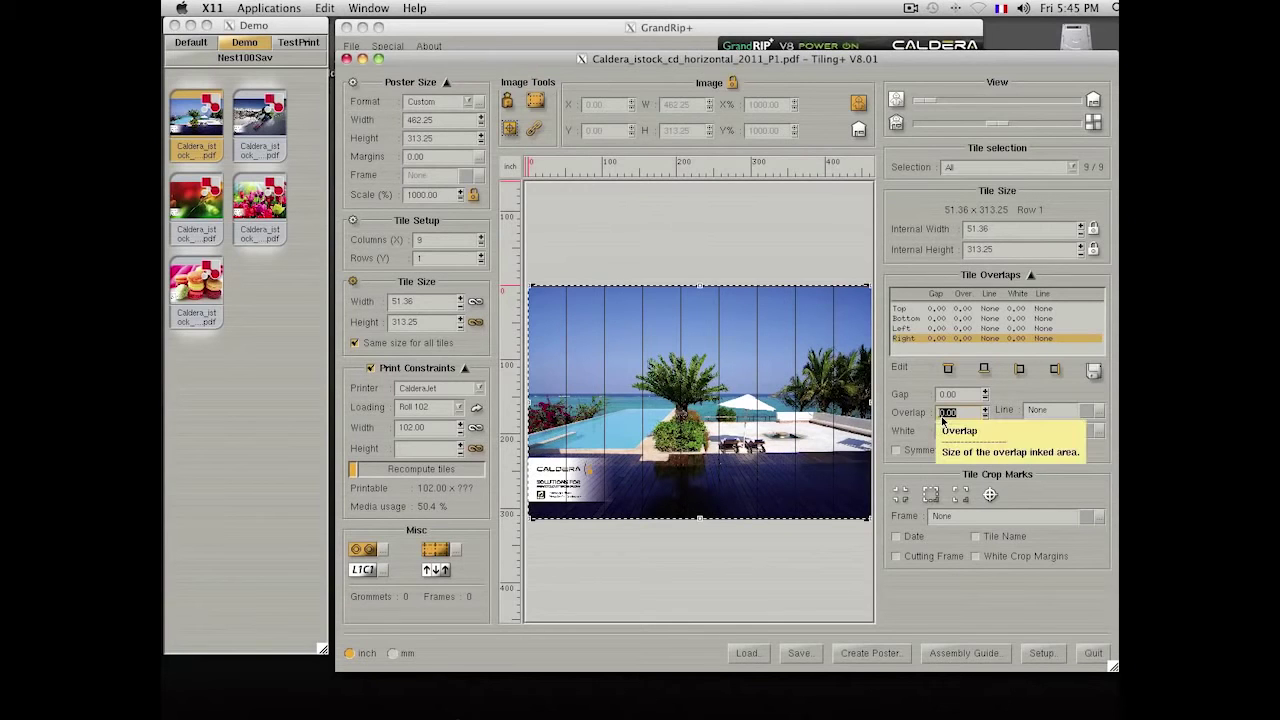
pyautogui.write('2')
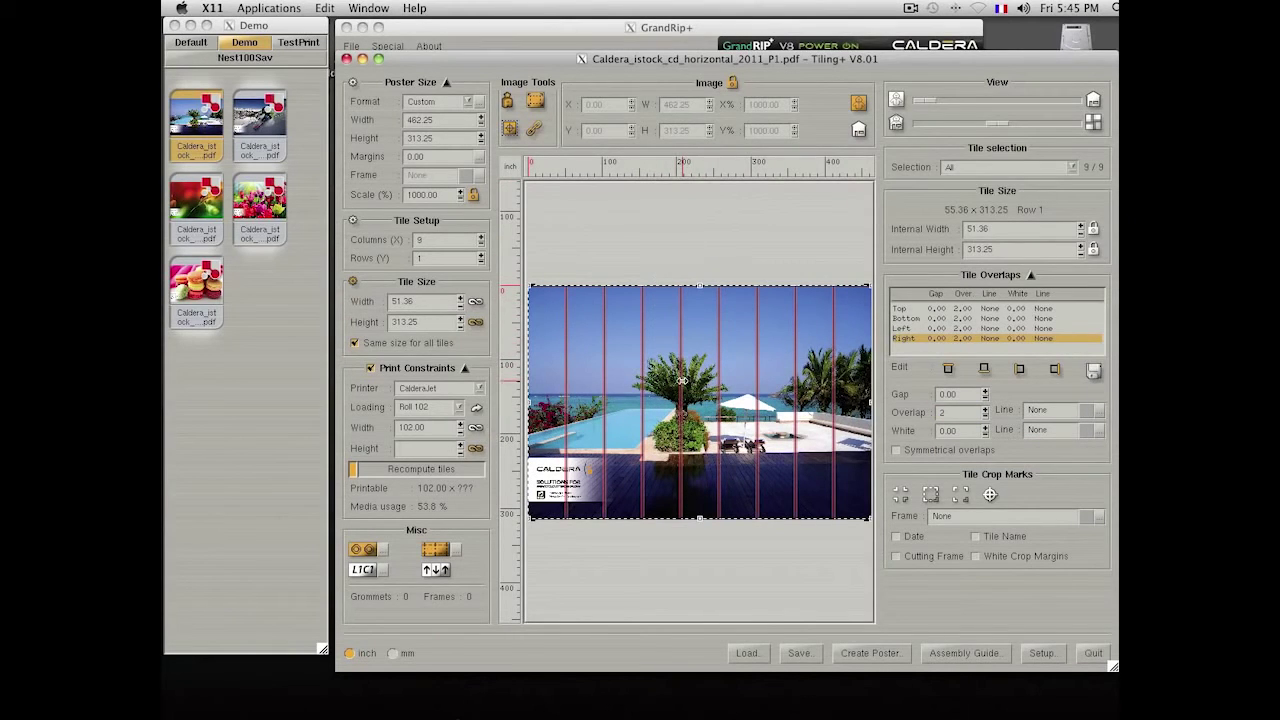
# - Add 54 grommets around the poster's four sides, with size 0.59 and a border offset of 2.00 inches
pyautogui.click(381, 553)
pyautogui.moveTo(366, 399); pyautogui.dragTo(325, 120)
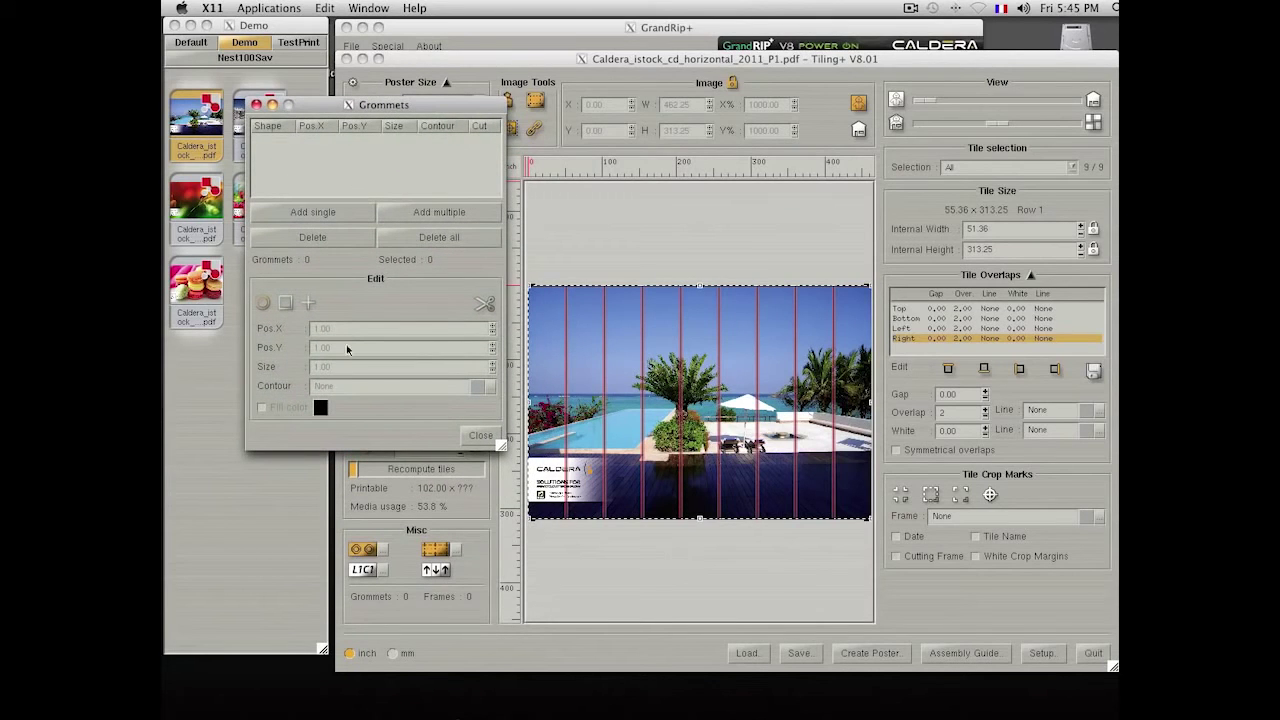
pyautogui.click(438, 211)
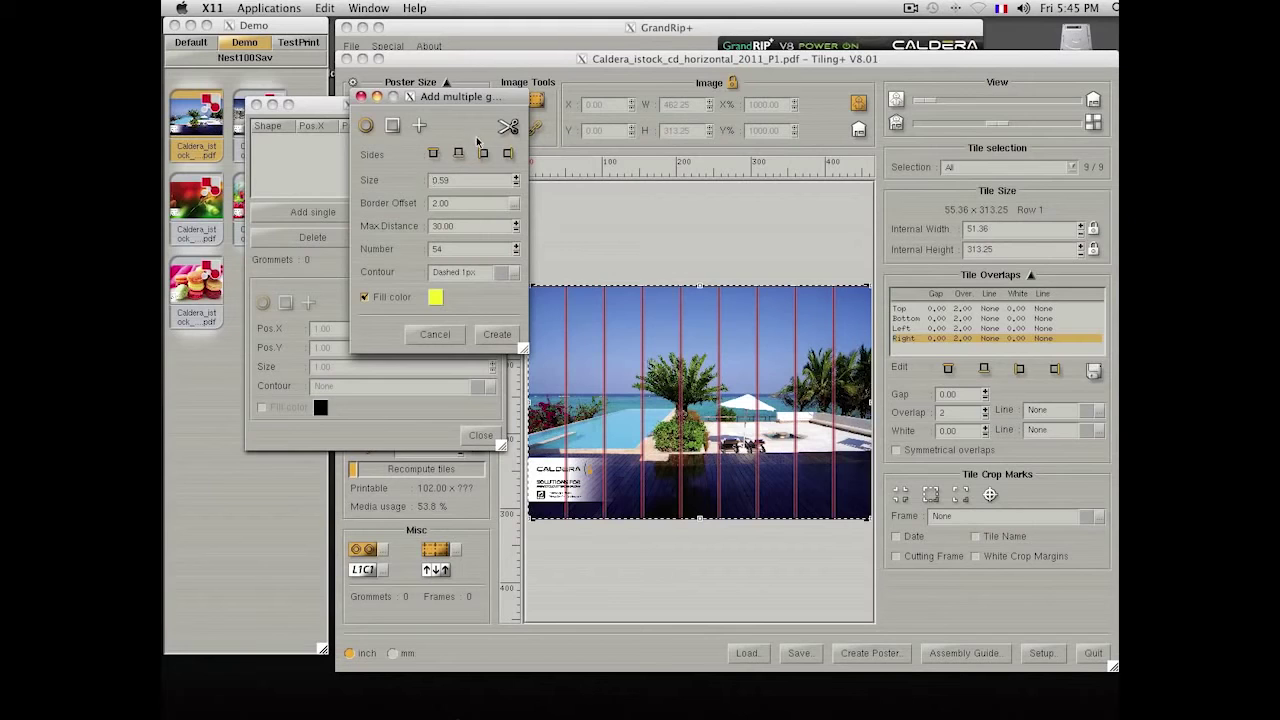
pyautogui.moveTo(478, 183); pyautogui.dragTo(431, 183)
pyautogui.click(516, 254)
pyautogui.click(493, 334)
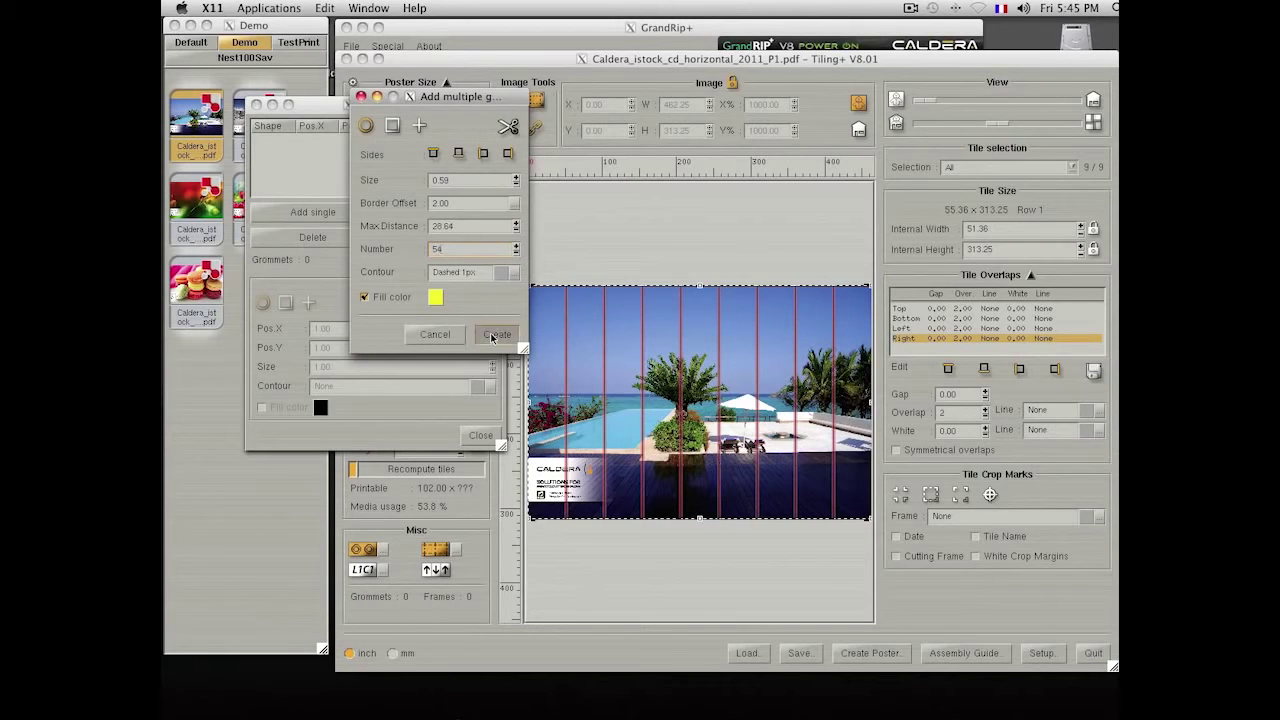
pyautogui.click(480, 437)
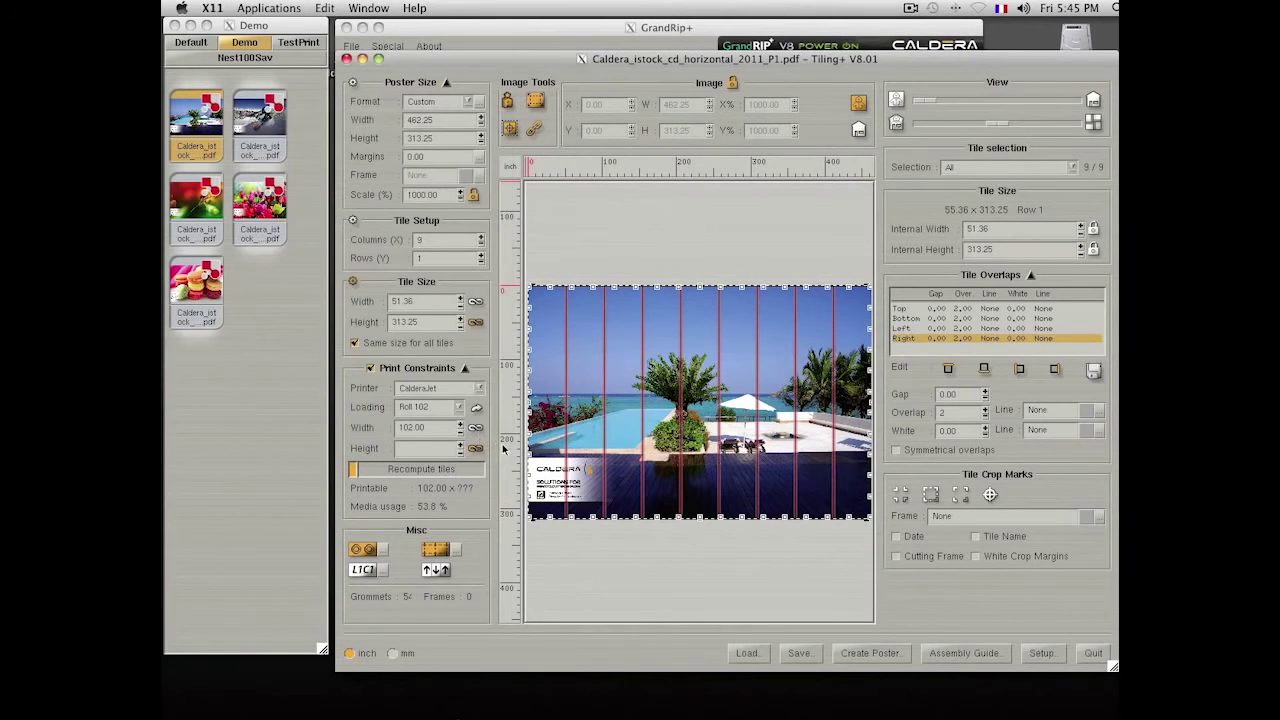
# - Load the saved TilingSample tiling configuration from the caldera user folder
pyautogui.click(747, 653)
pyautogui.click(621, 401)
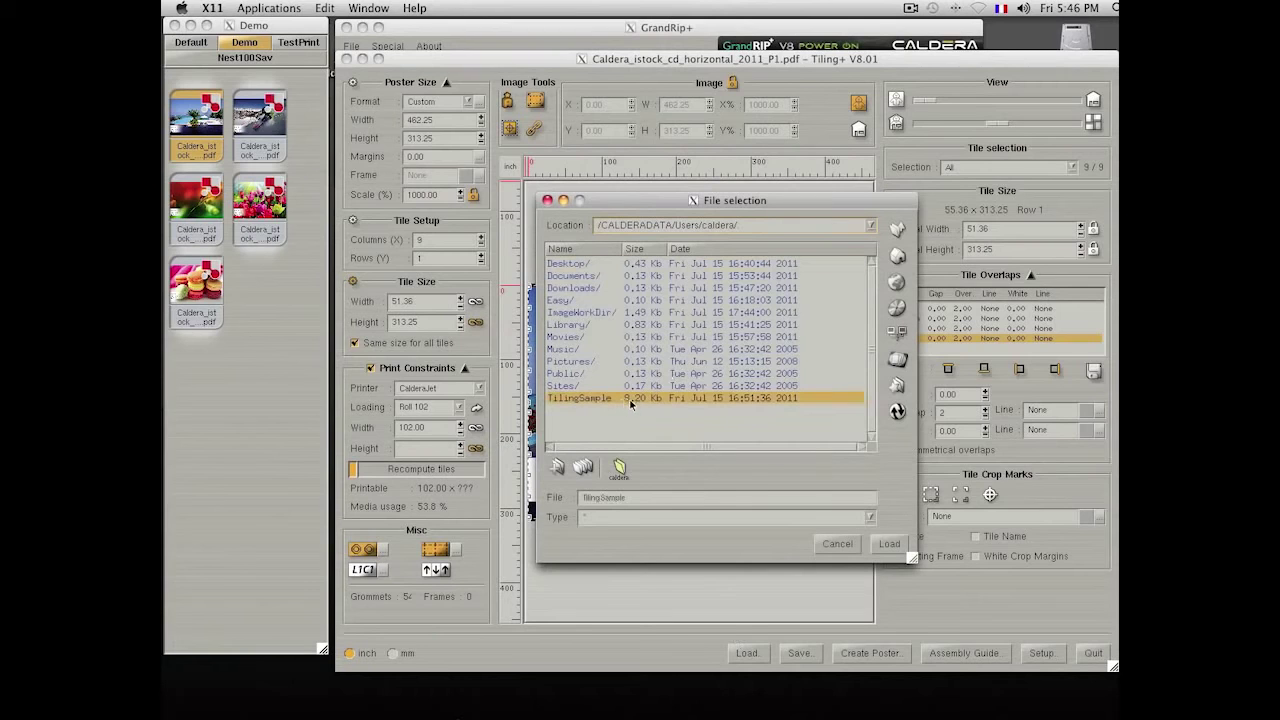
pyautogui.click(893, 545)
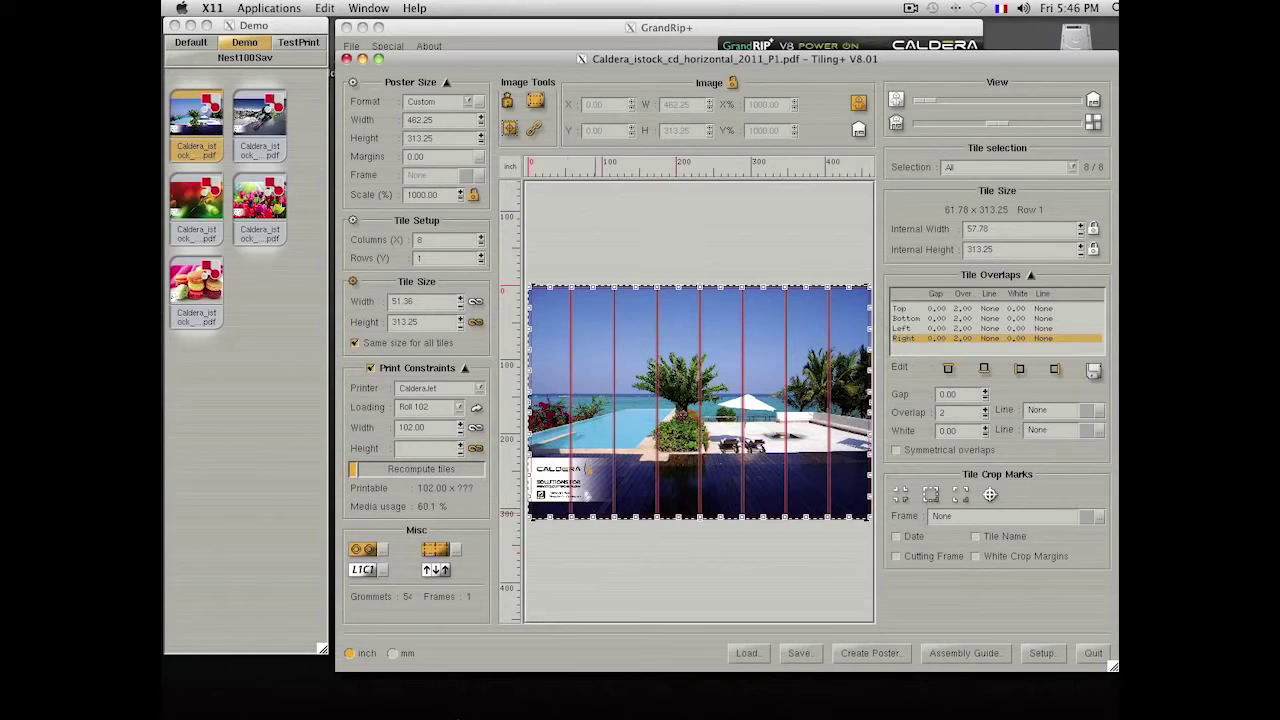
# - Create a new poster from all tiles of the loaded tiling layout, and quit Tiling+
pyautogui.click(890, 657)
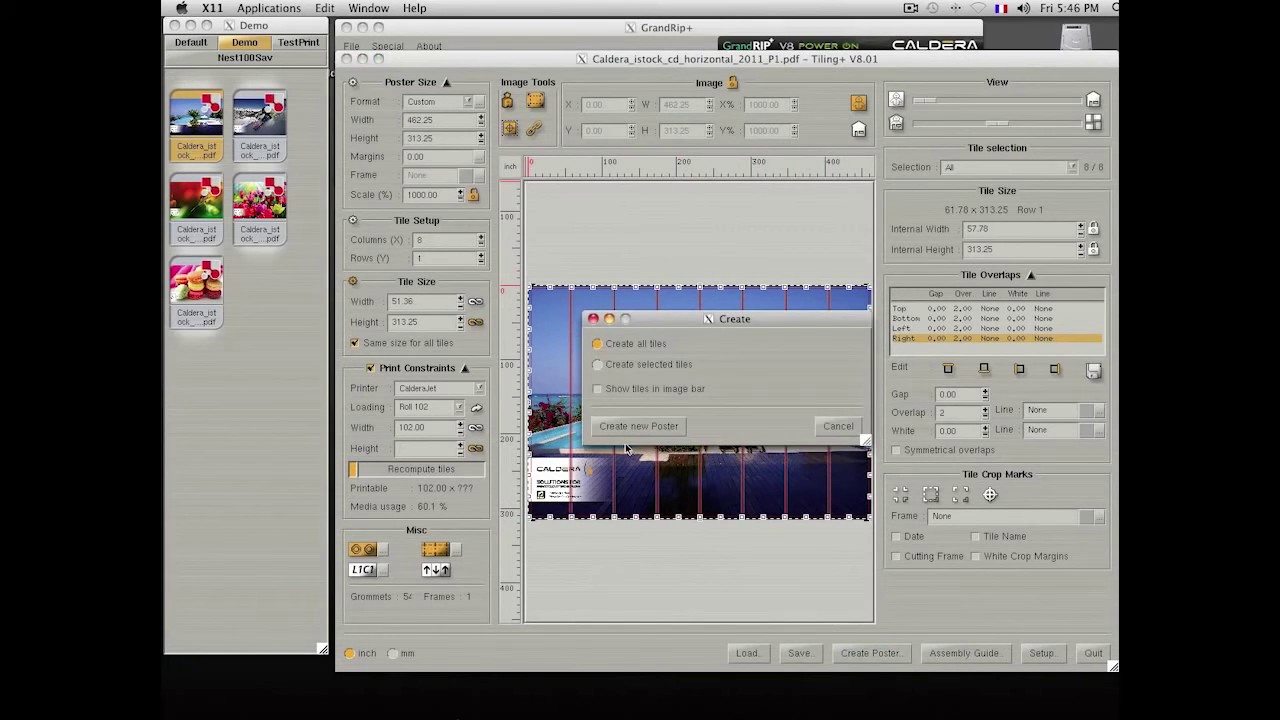
pyautogui.click(624, 428)
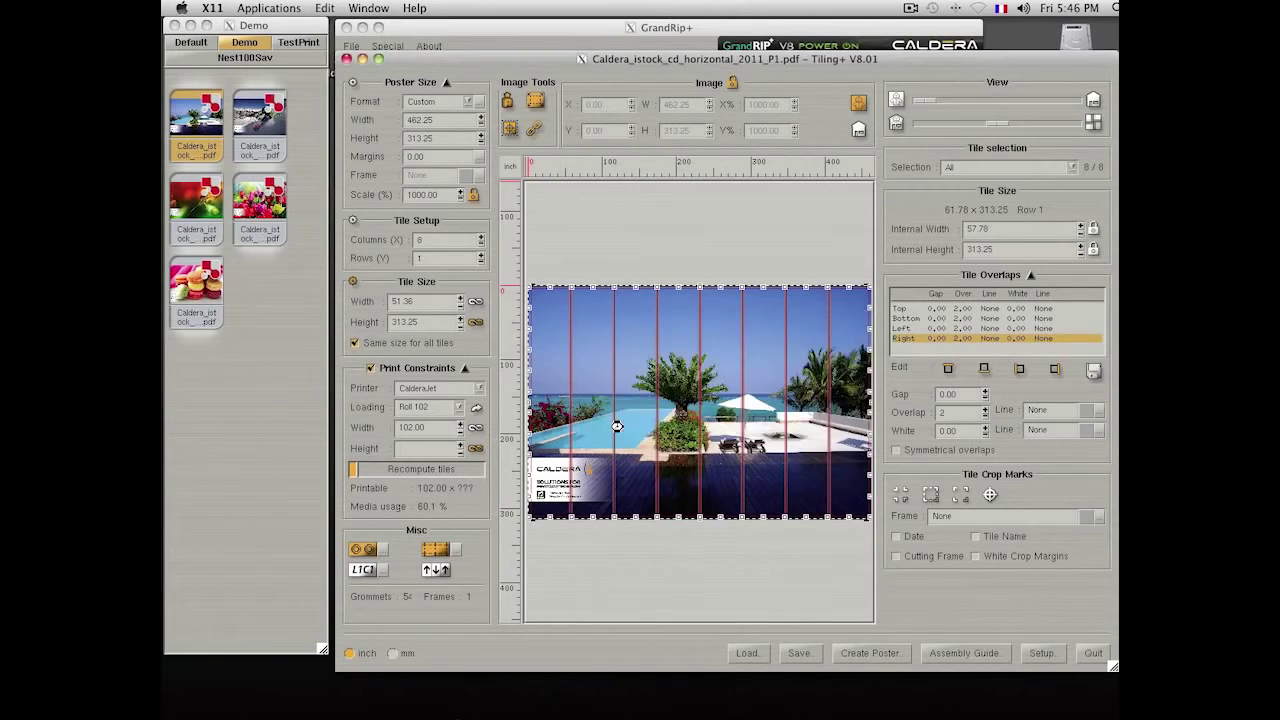
pyautogui.click(250, 312)
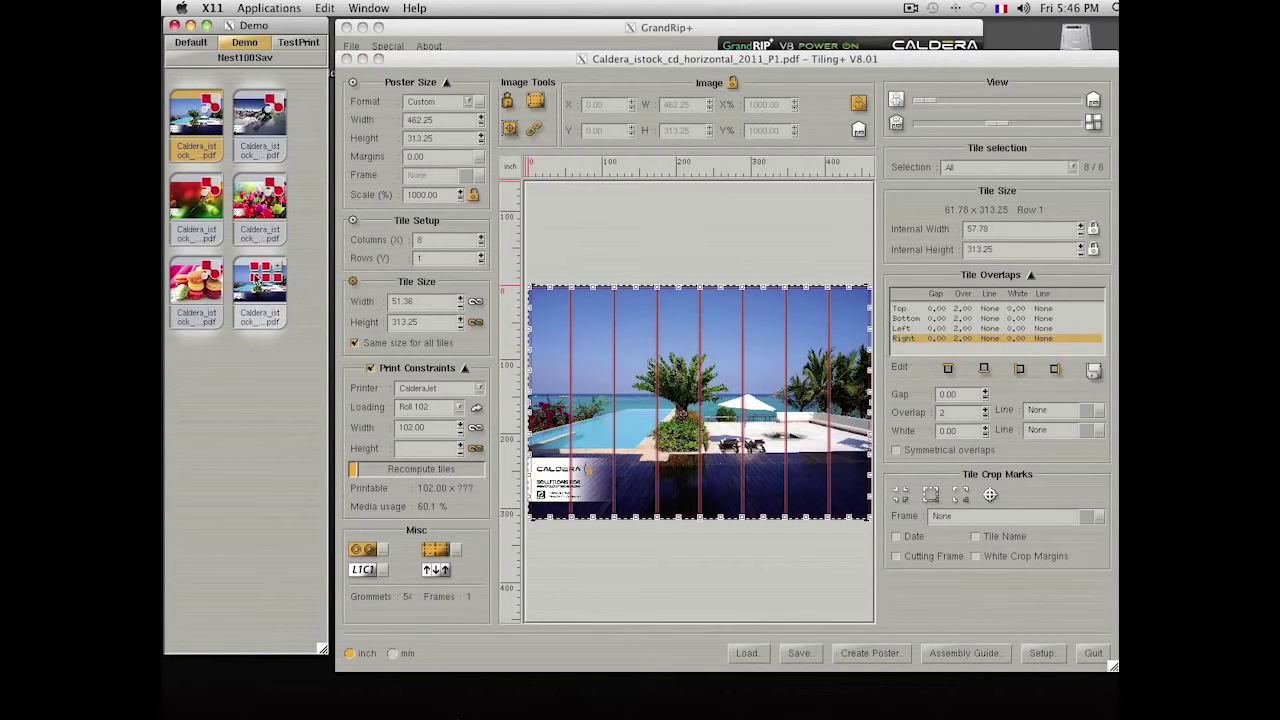
pyautogui.click(608, 431)
pyautogui.click(1094, 653)
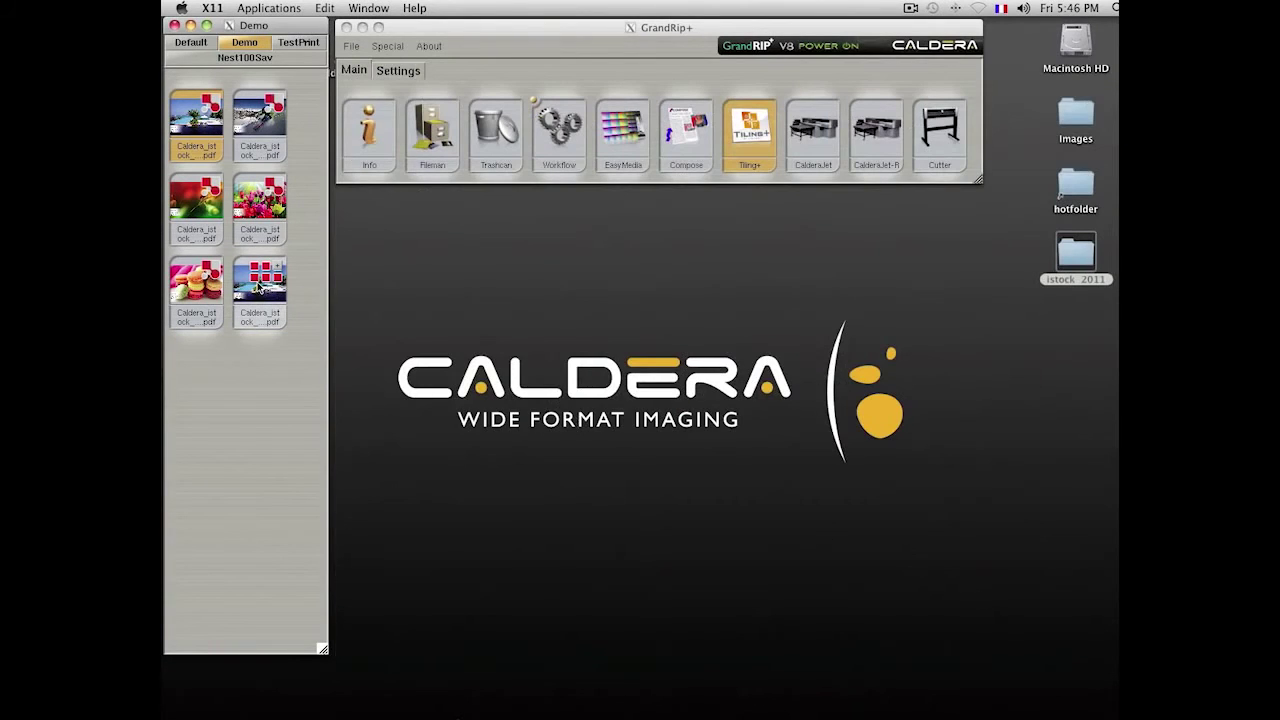
# - Open the tiled poster in the CalderaJet printer, review its tiles in page setup up to tile 5, and close both windows
pyautogui.click(258, 287)
pyautogui.moveTo(258, 287); pyautogui.dragTo(810, 135)
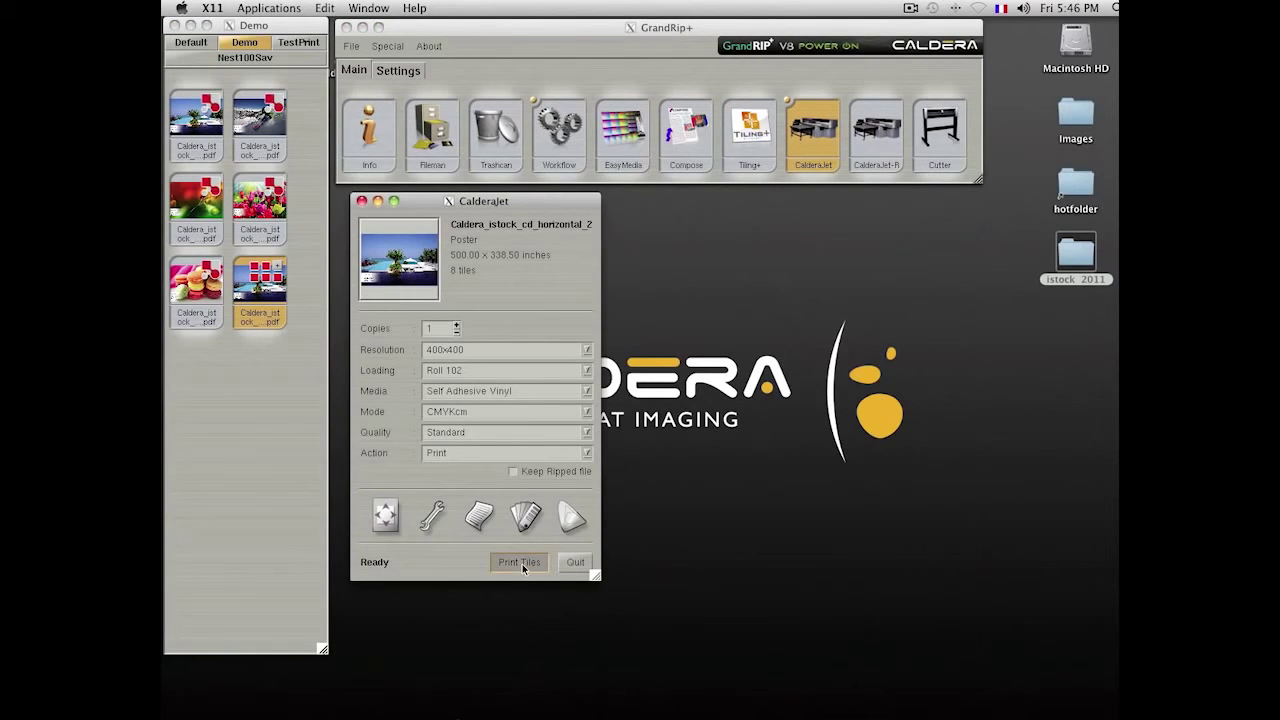
pyautogui.click(384, 515)
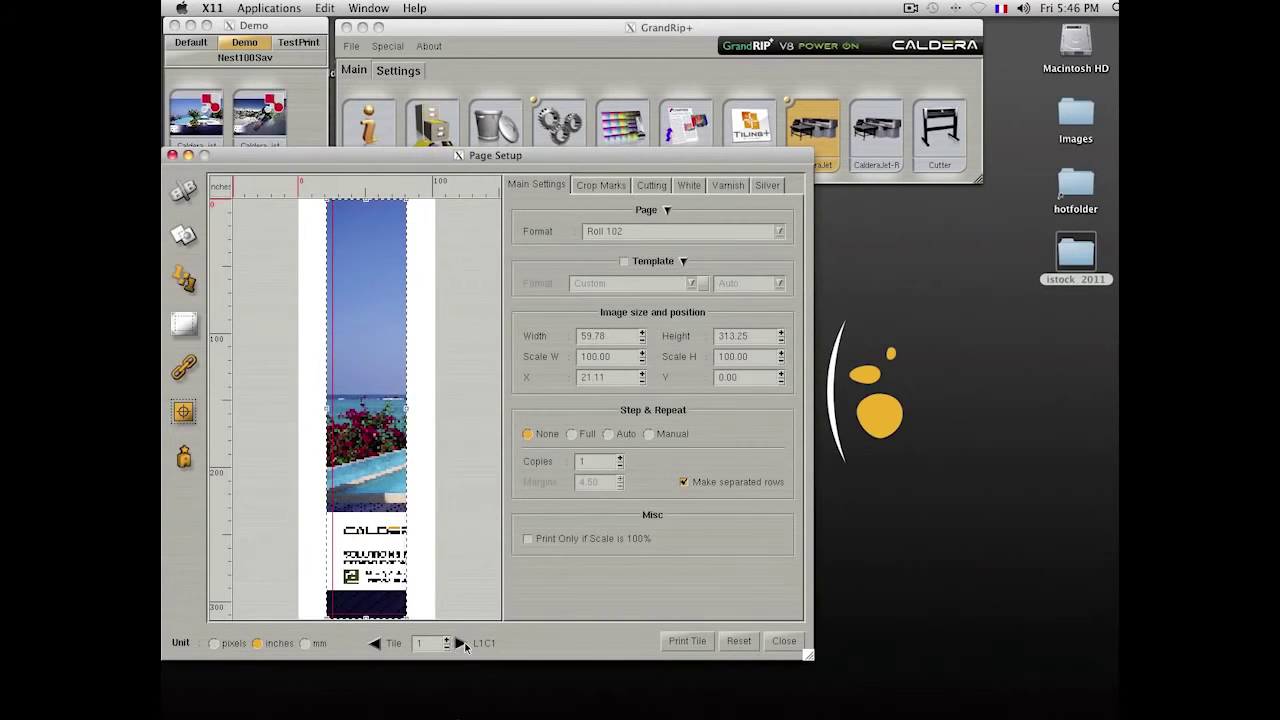
pyautogui.click(462, 643)
pyautogui.click(462, 643)
pyautogui.click(462, 643)
pyautogui.click(462, 643)
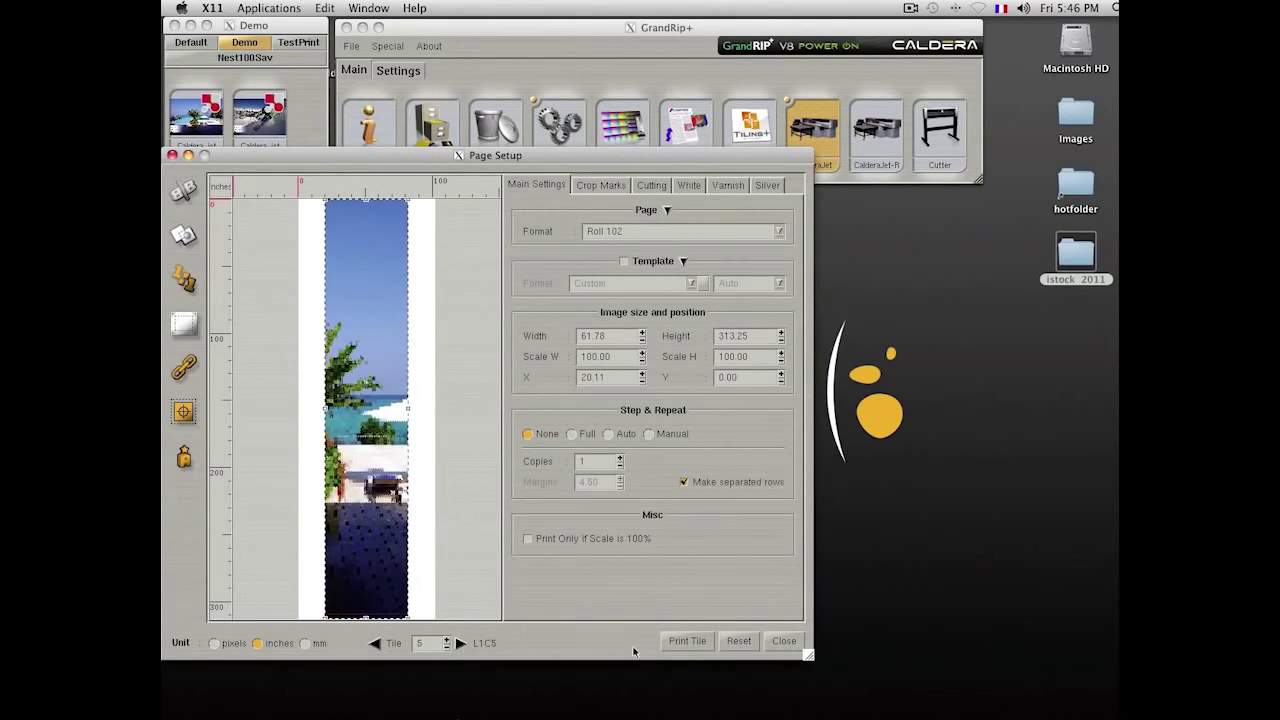
pyautogui.click(689, 641)
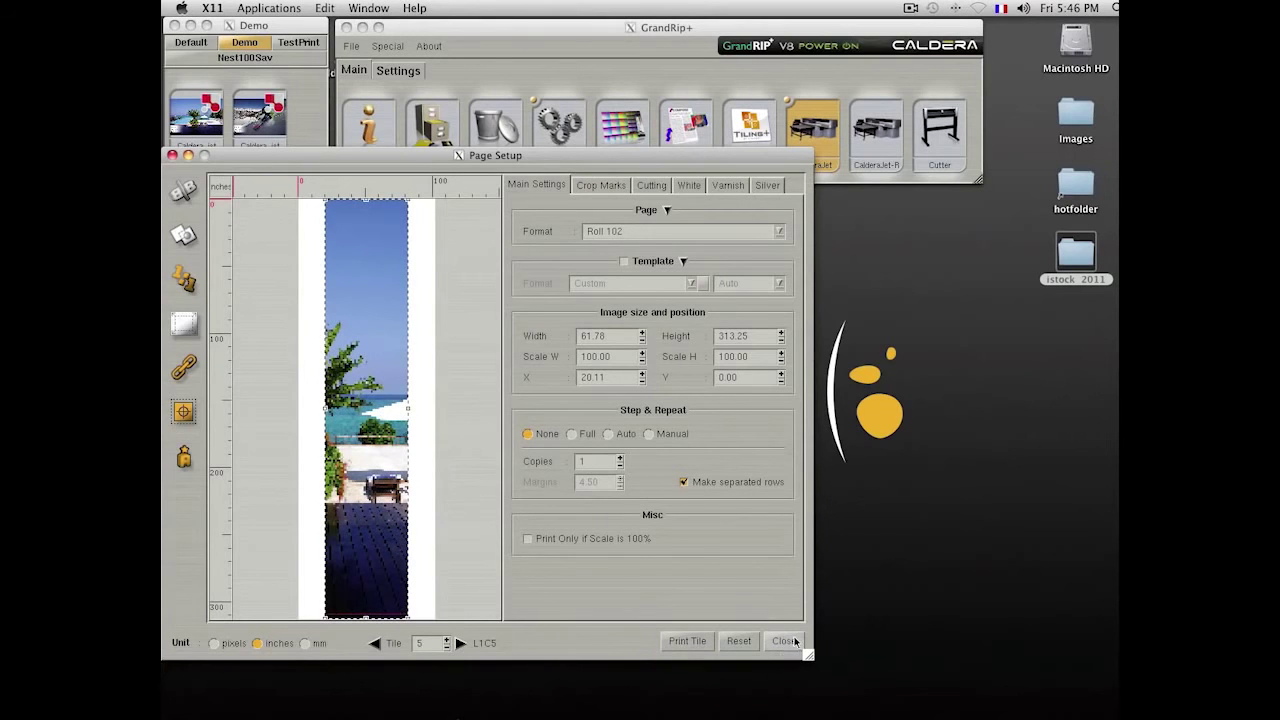
pyautogui.click(788, 641)
pyautogui.click(575, 562)
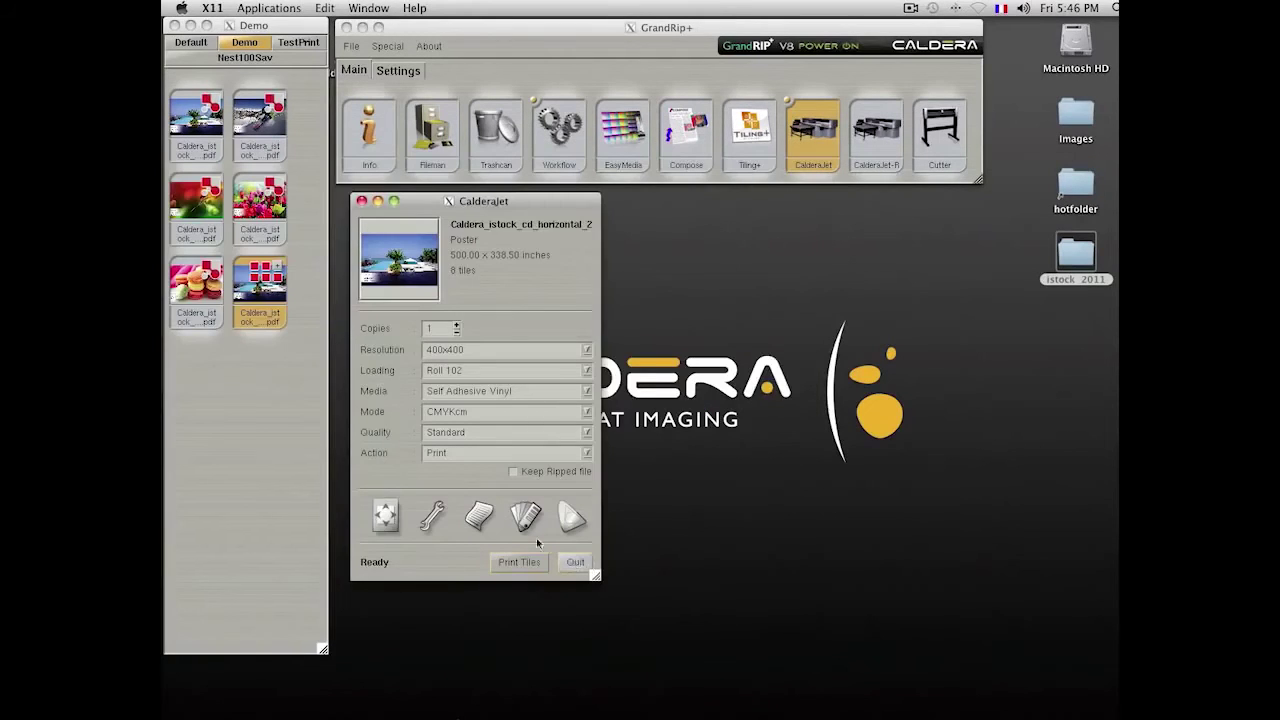
pyautogui.click(270, 398)
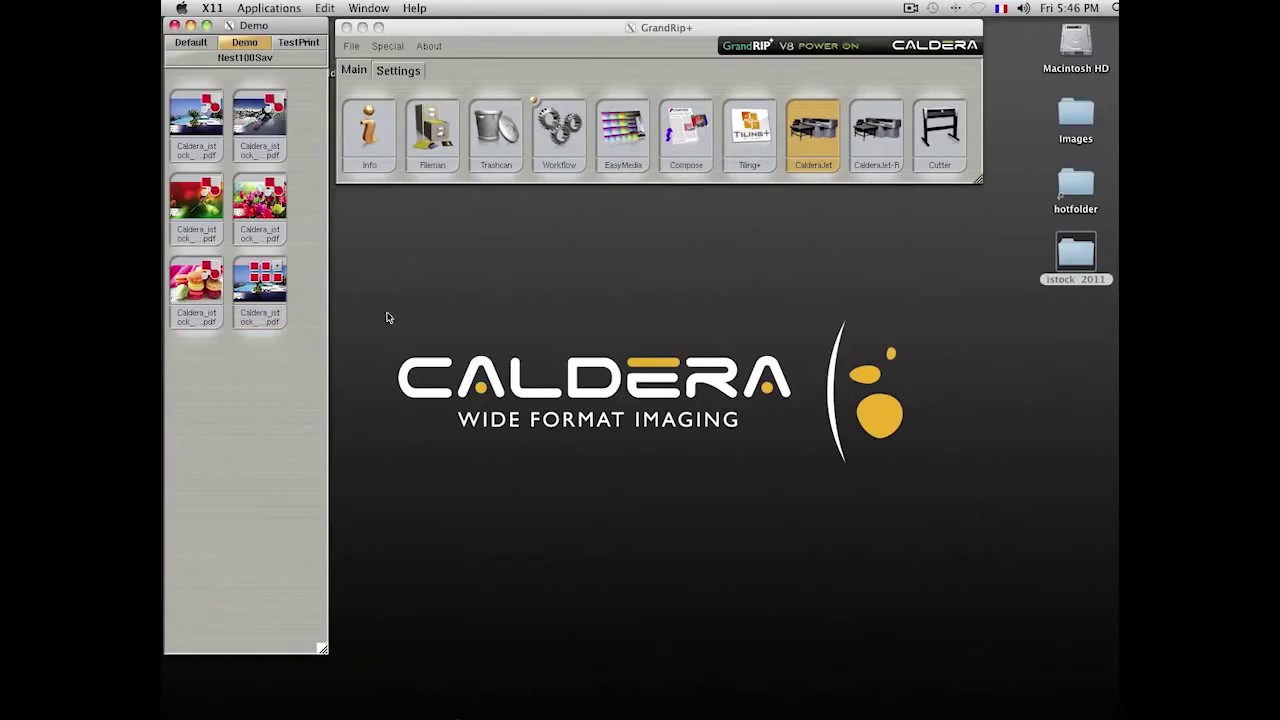
pyautogui.click(410, 260)
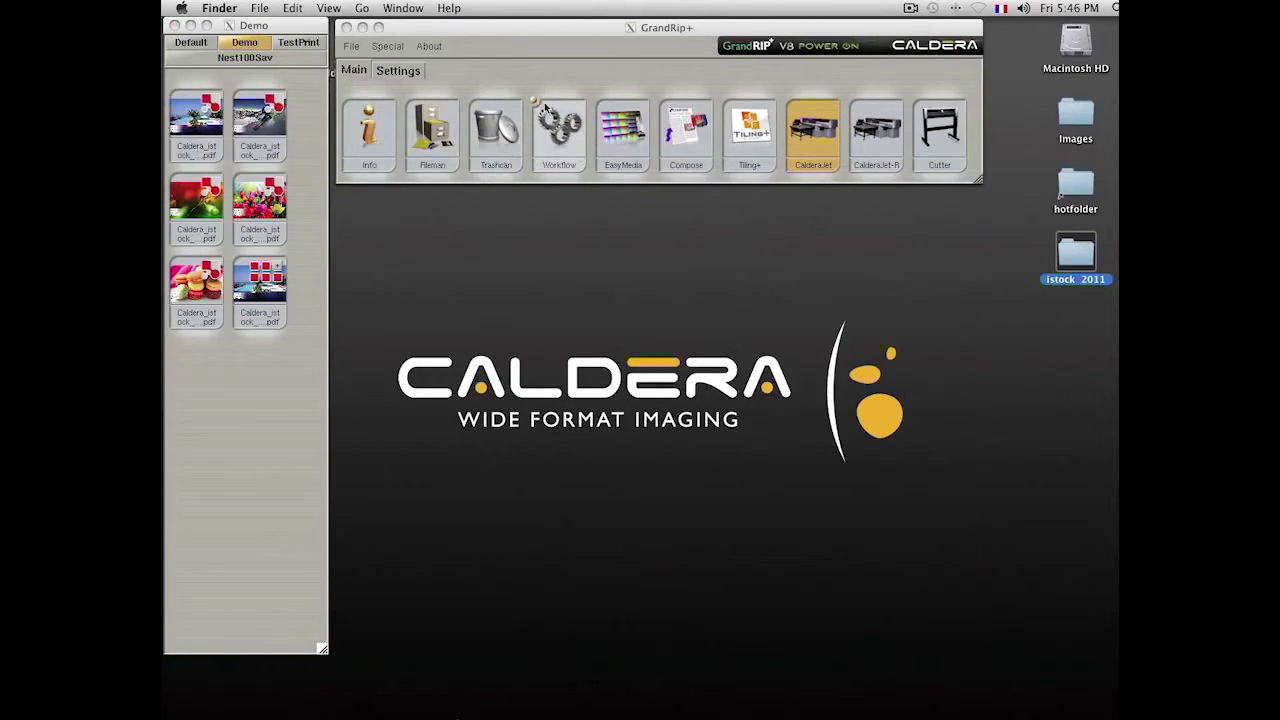
pyautogui.click(930, 288)
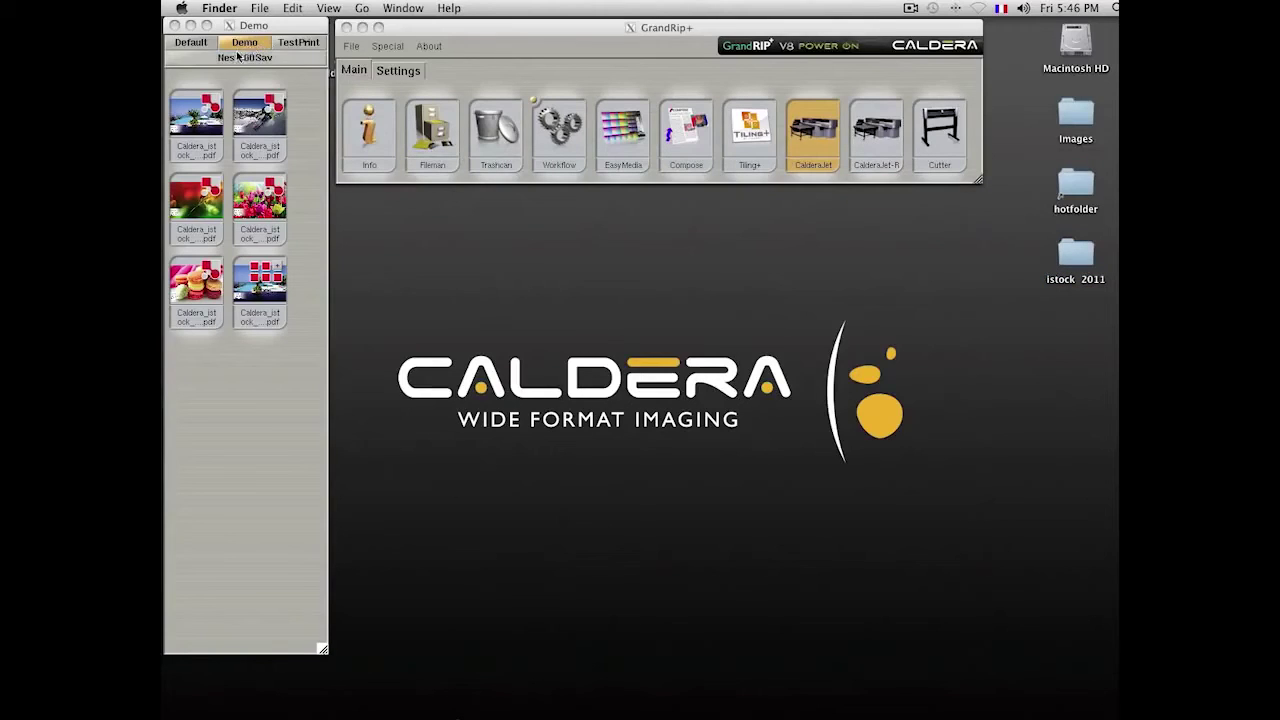
# - Show the images of the TestPrint hotfolder, and switch the image bar to Nest100Sav
pyautogui.click(302, 40)
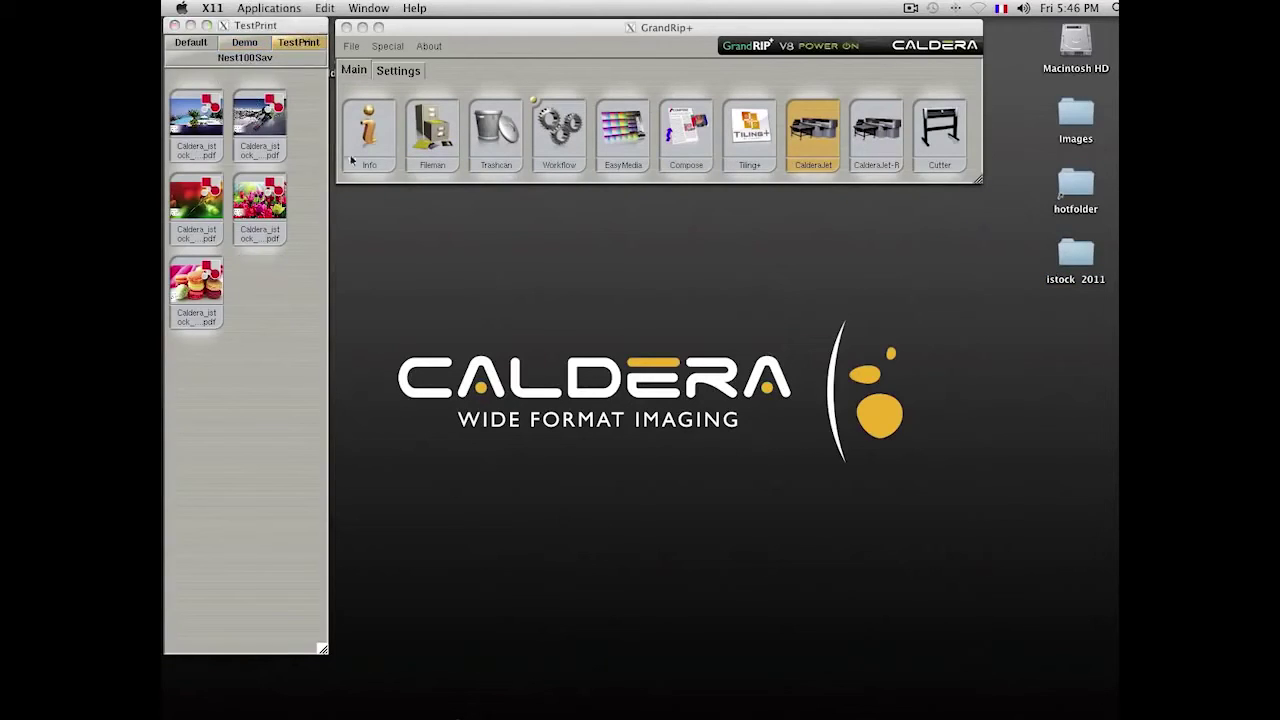
pyautogui.click(245, 57)
pyautogui.click(348, 74)
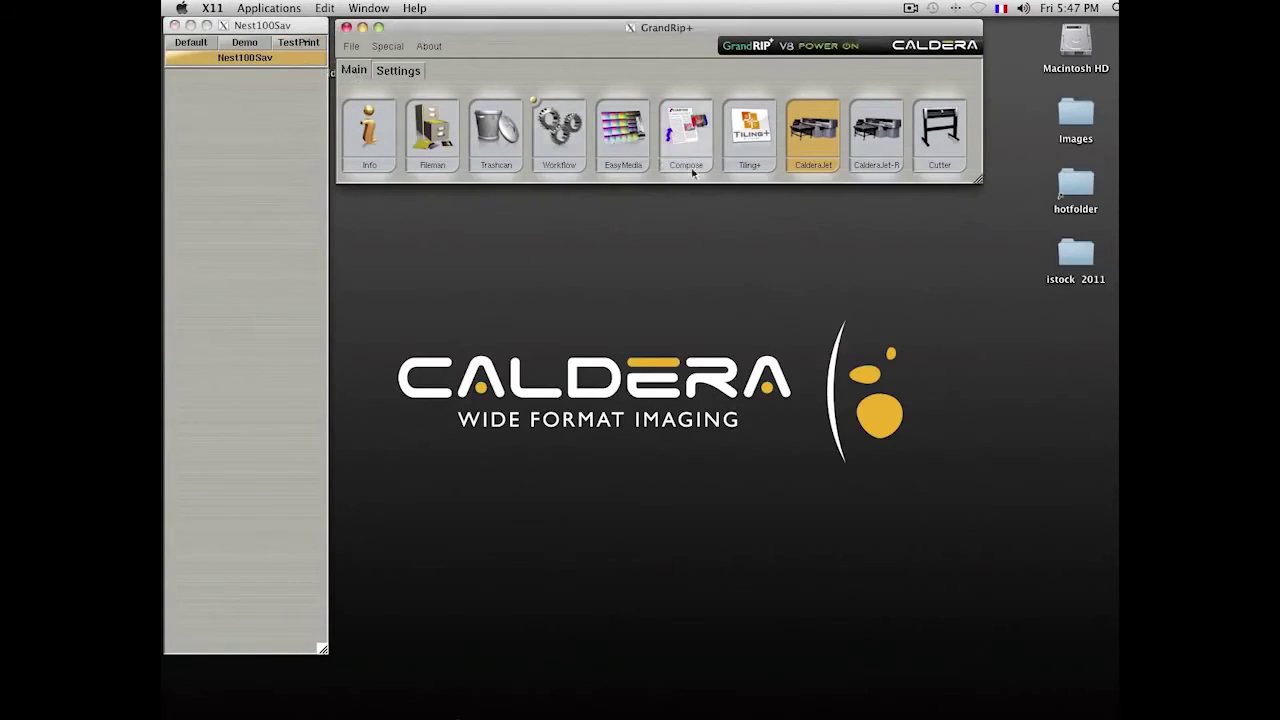
pyautogui.click(277, 107)
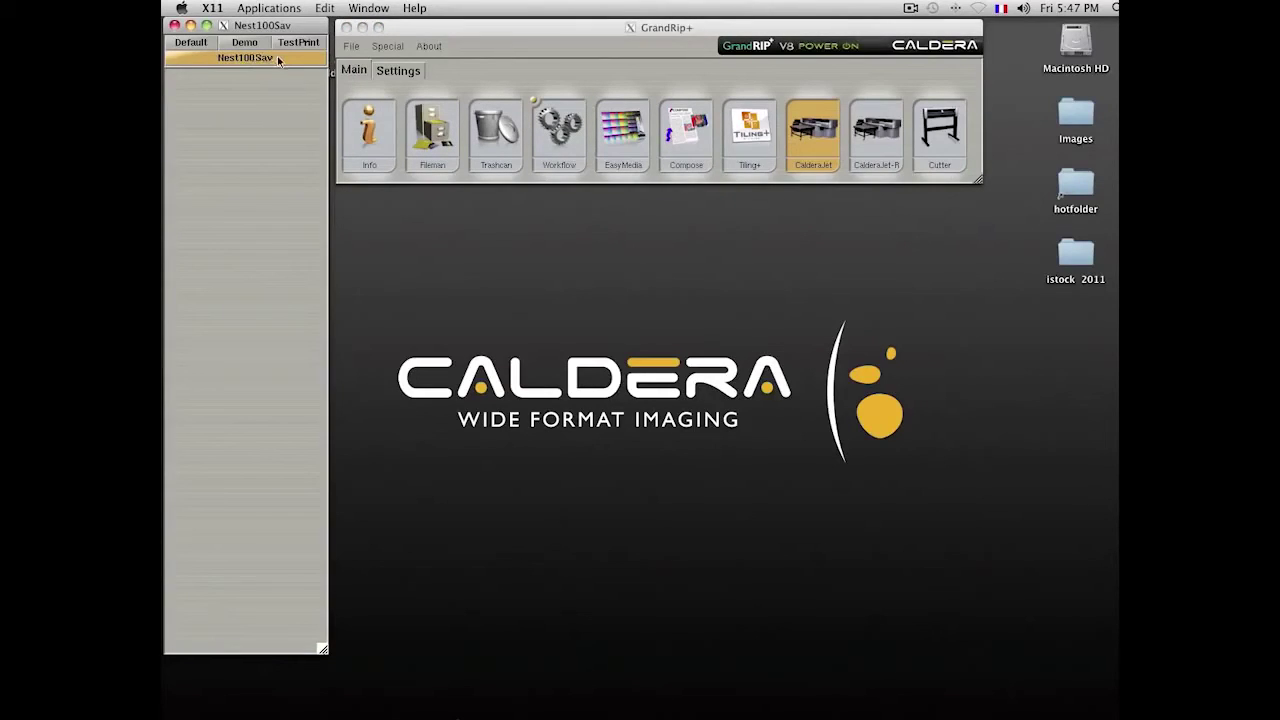
pyautogui.click(959, 272)
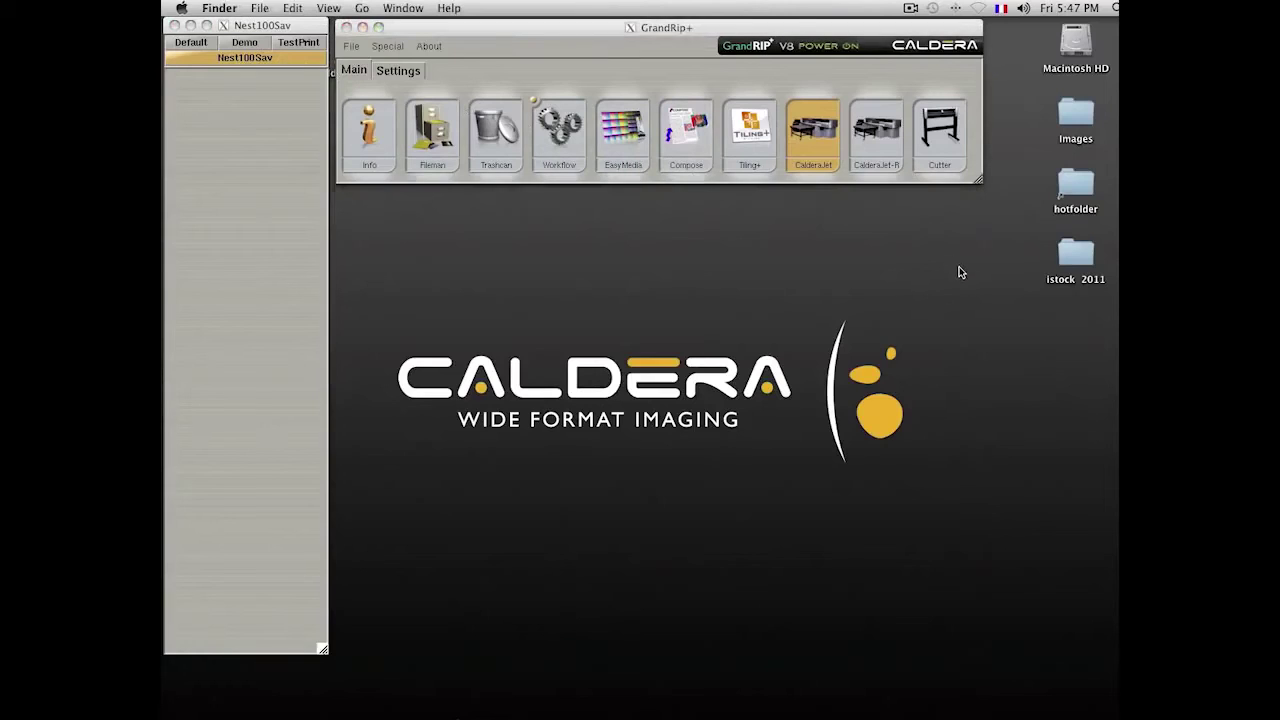
# - Copy all seven files from the Images folder into the Nest100Sav hotfolder, and close both folder windows
pyautogui.doubleClick(1082, 196)
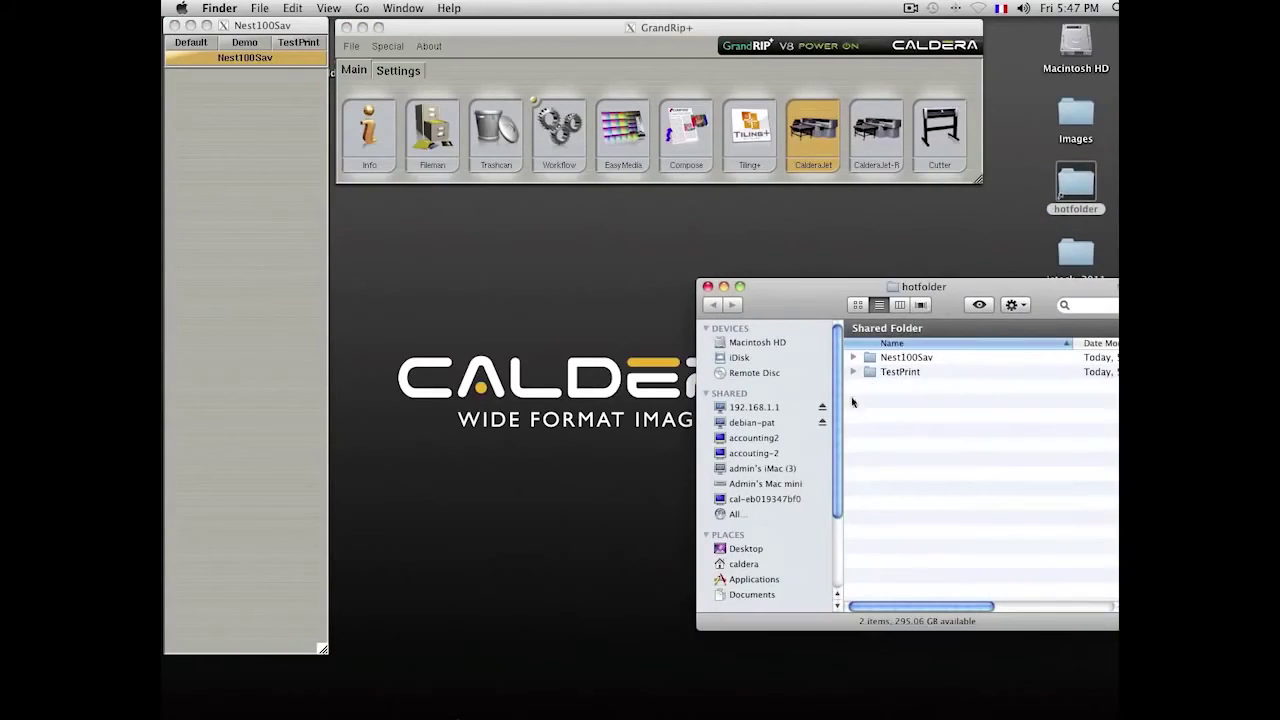
pyautogui.doubleClick(879, 358)
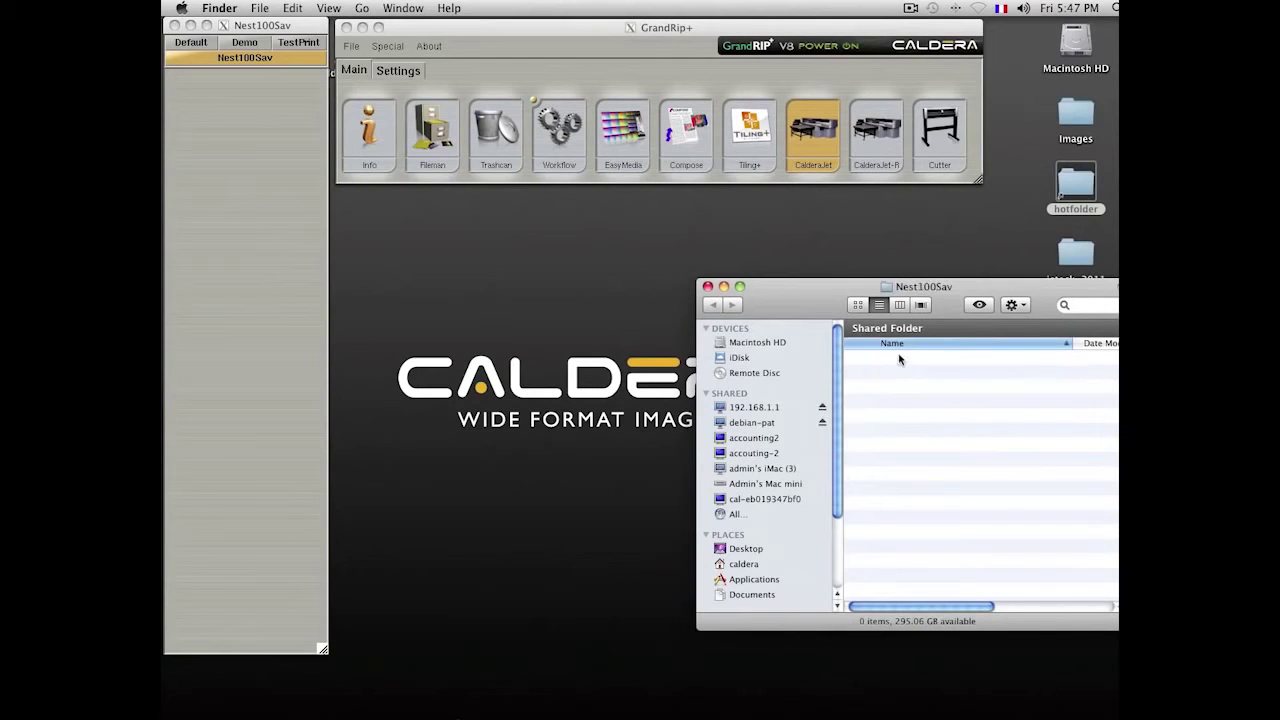
pyautogui.doubleClick(1071, 121)
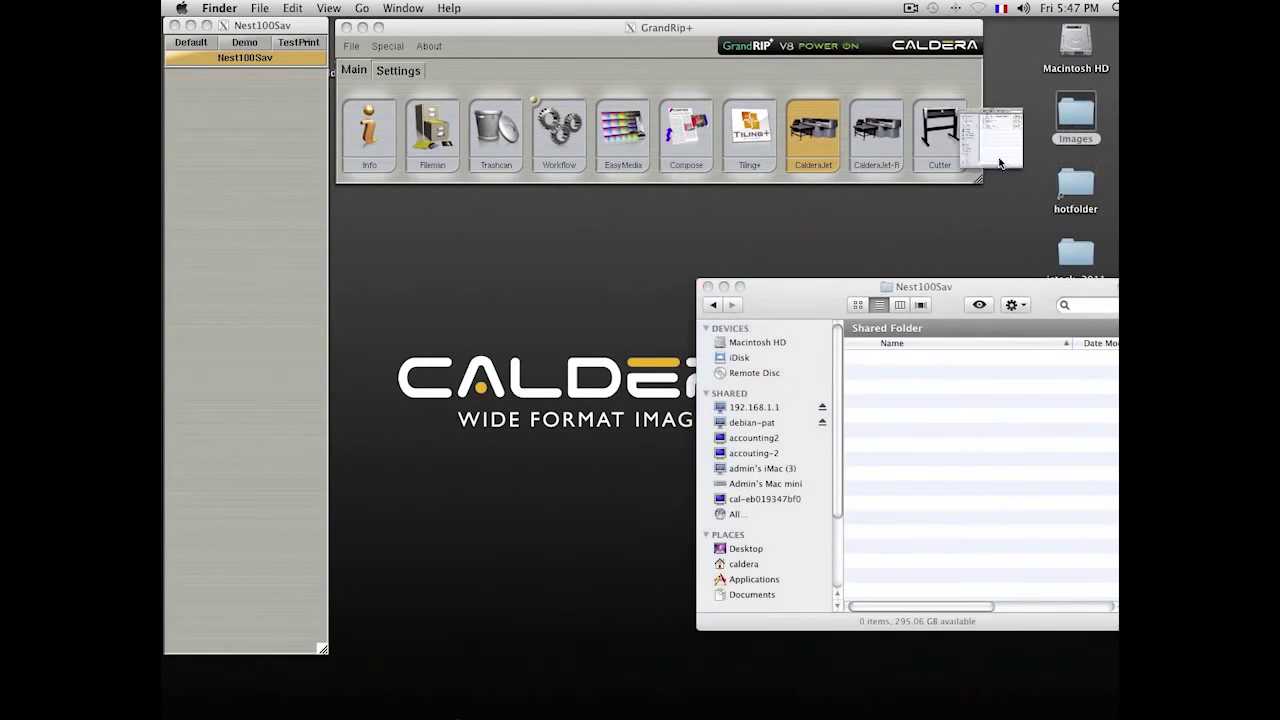
pyautogui.click(417, 152)
pyautogui.keyDown('shift'); pyautogui.click(416, 237); pyautogui.keyUp('shift')
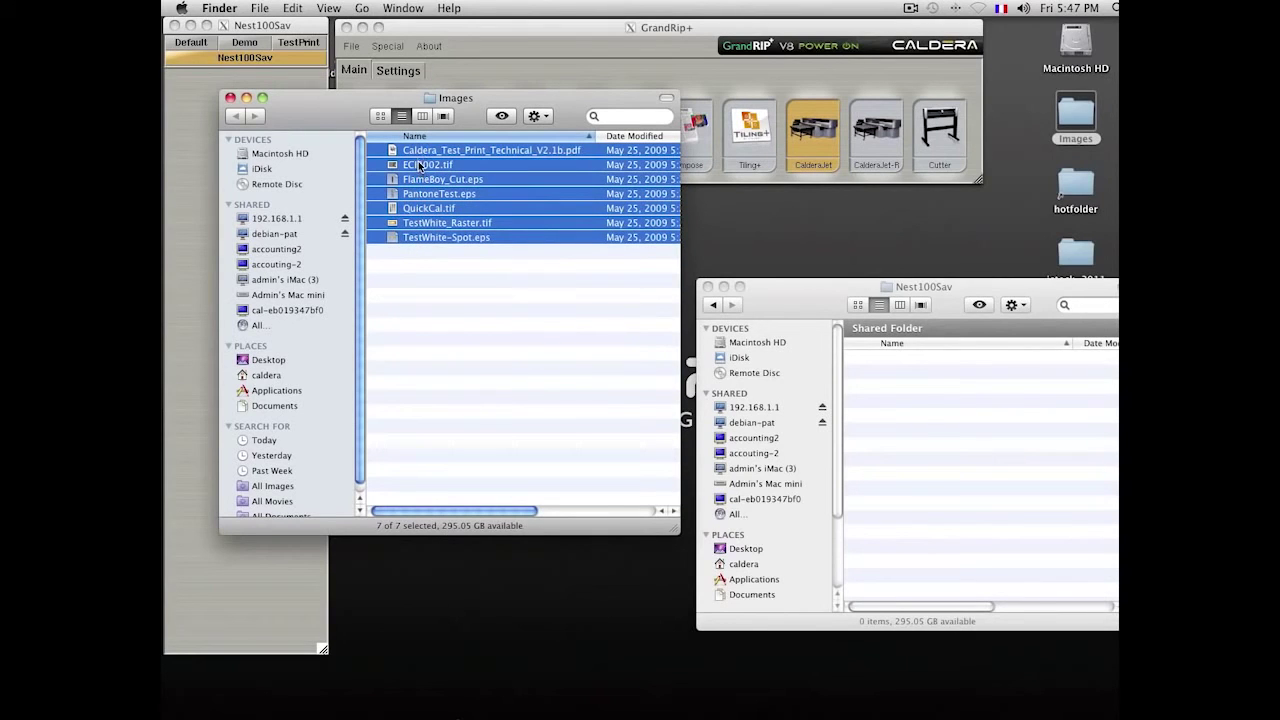
pyautogui.moveTo(418, 153); pyautogui.dragTo(939, 422)
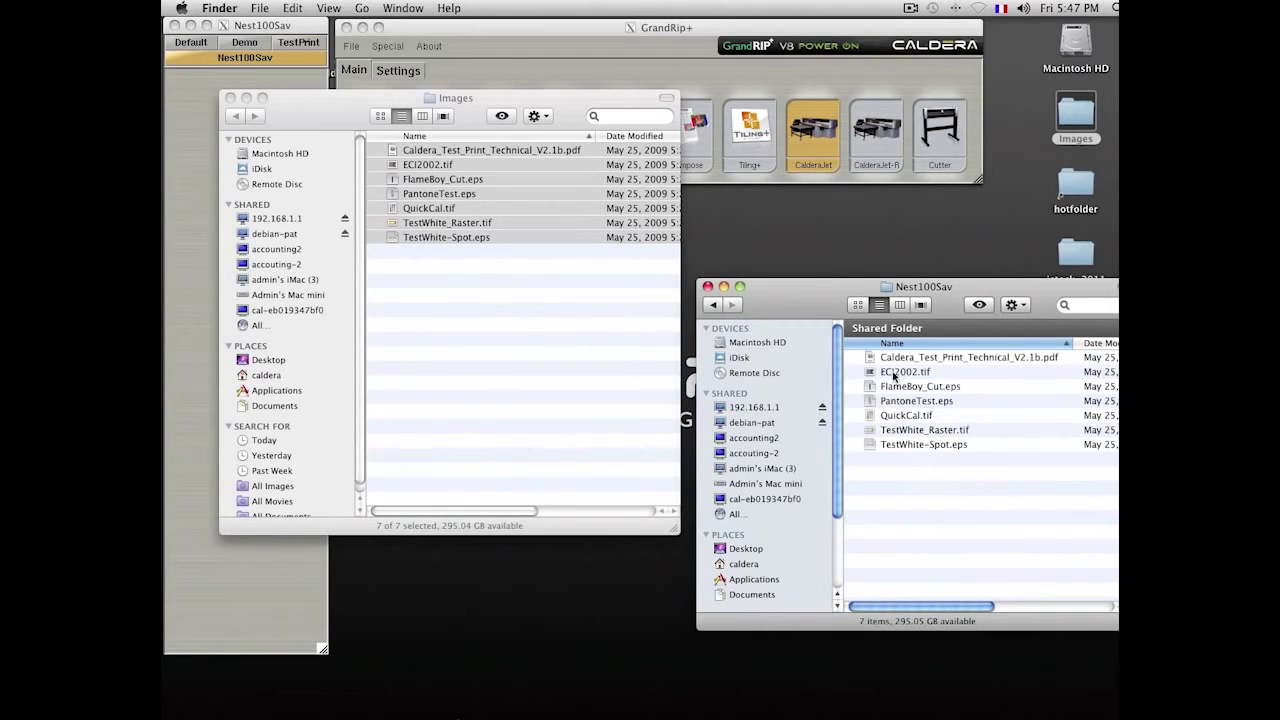
pyautogui.click(707, 287)
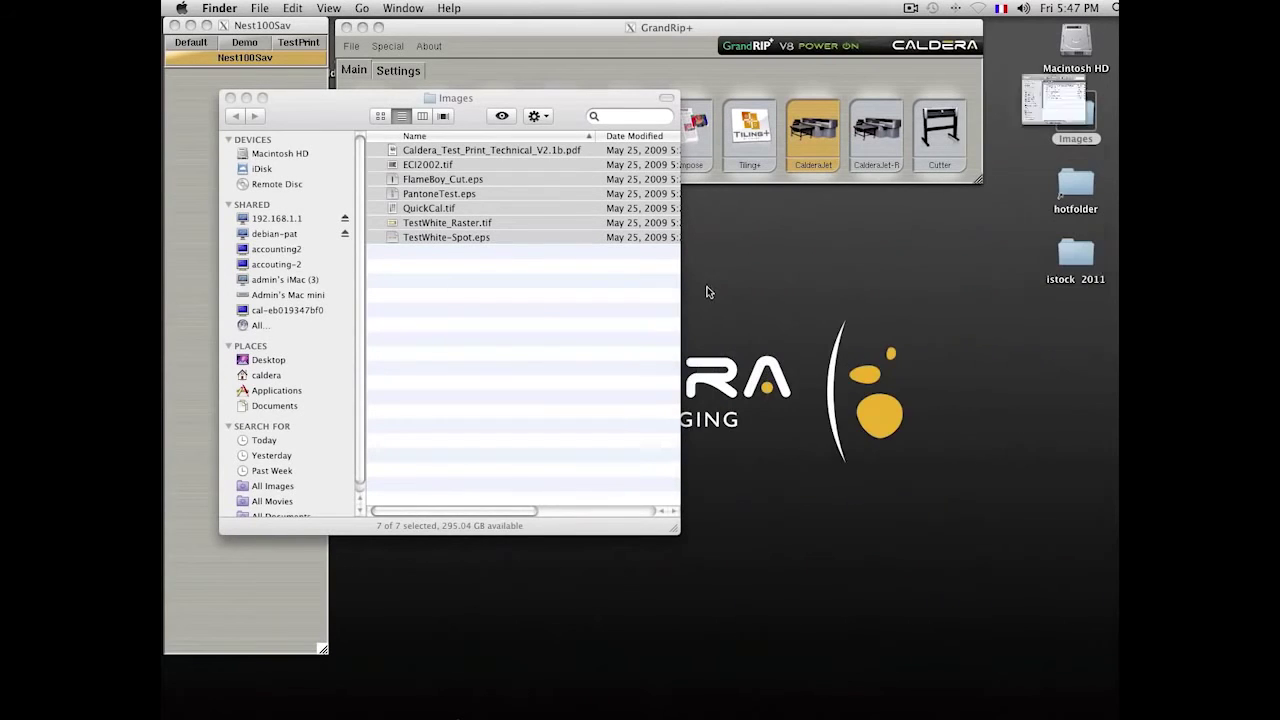
pyautogui.press('super+w')
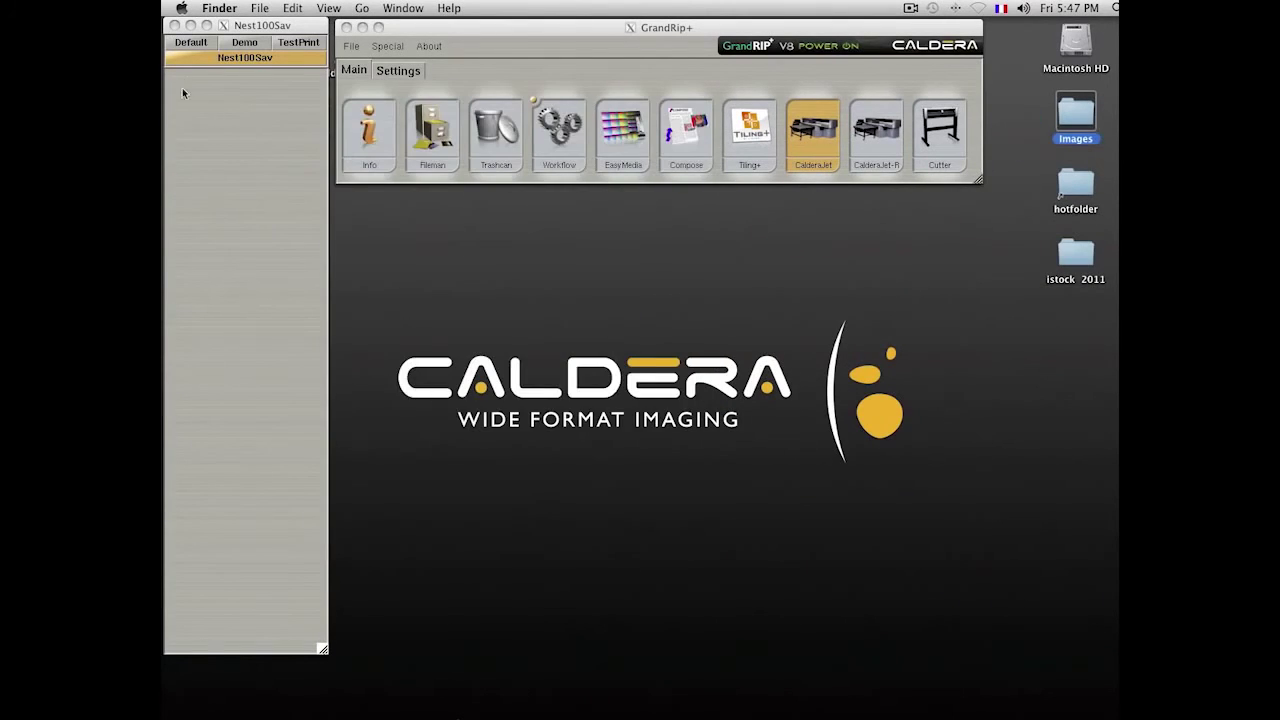
# - Open the Print Spooler and keep it in front to monitor the jobs arriving from the Nest100Sav hotfolder
pyautogui.click(498, 281)
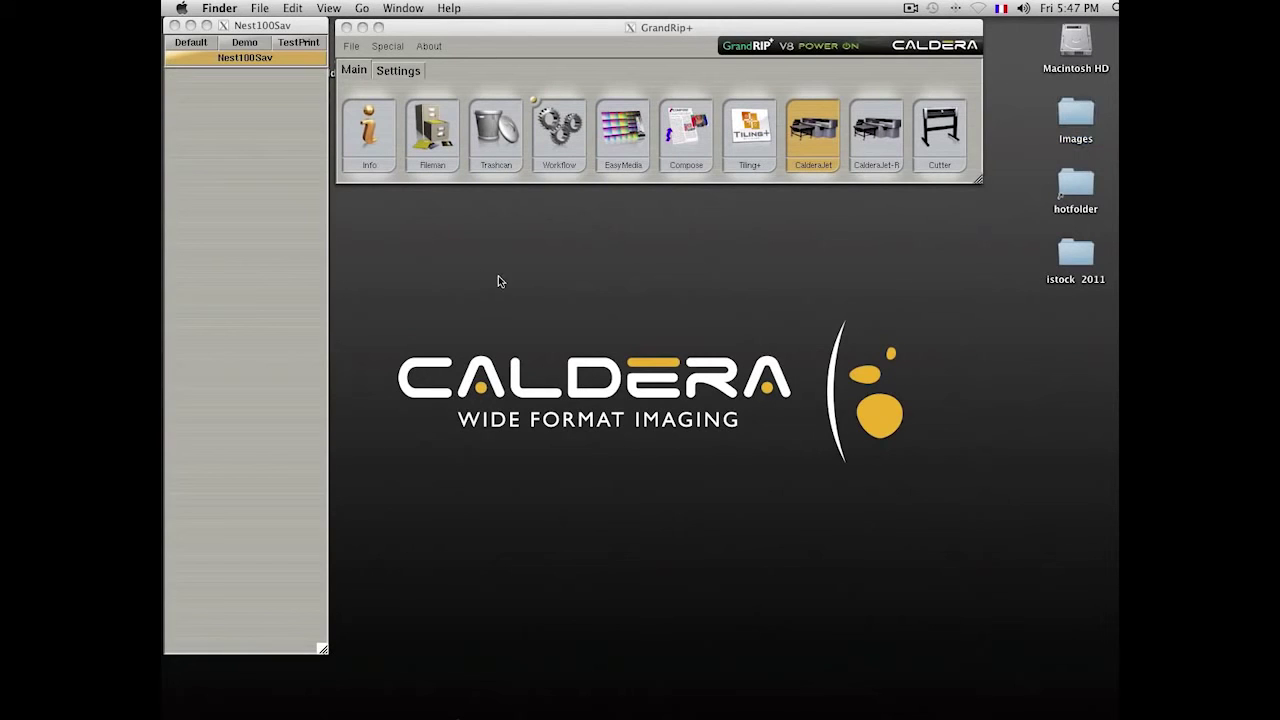
pyautogui.click(574, 152)
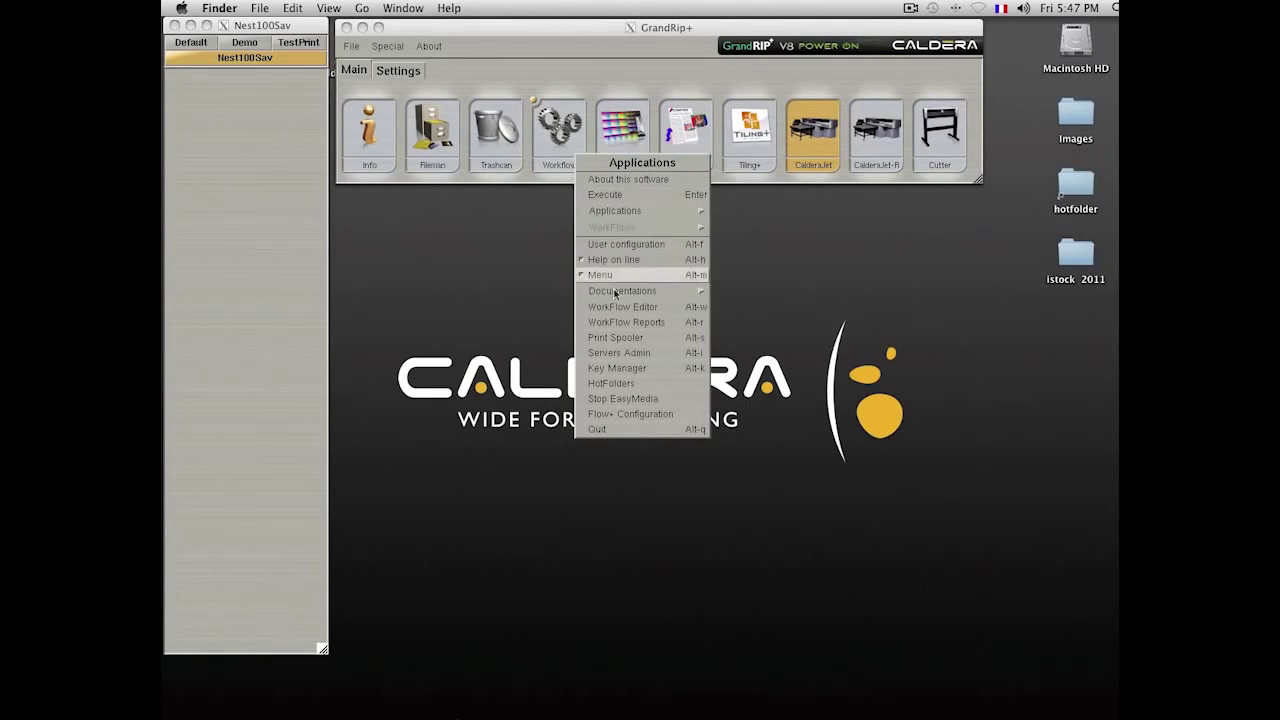
pyautogui.click(619, 337)
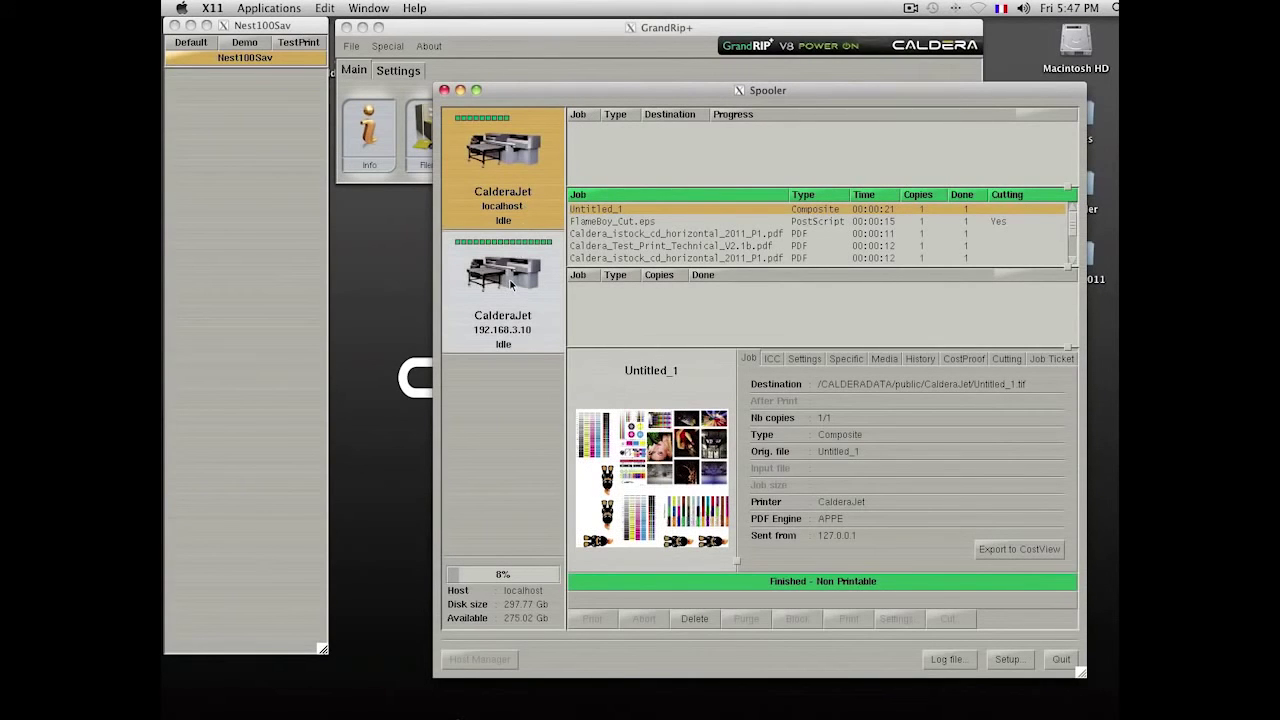
pyautogui.click(504, 61)
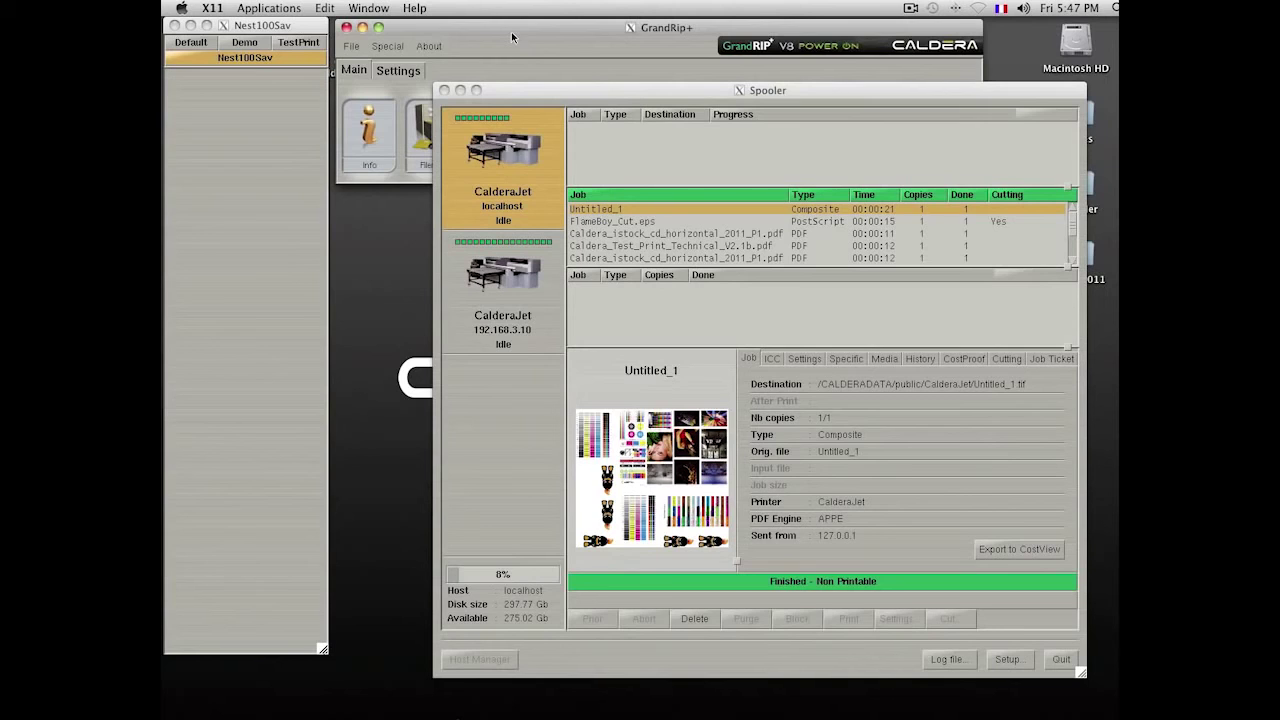
pyautogui.click(511, 37)
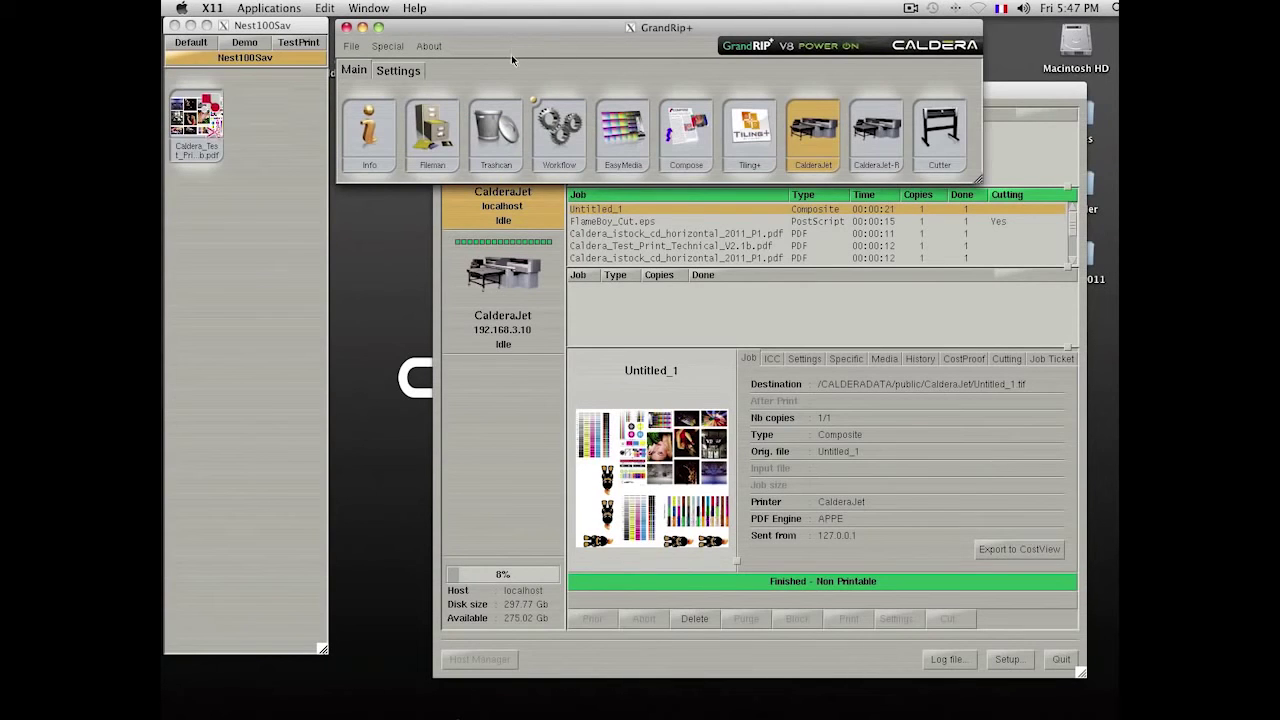
pyautogui.click(540, 389)
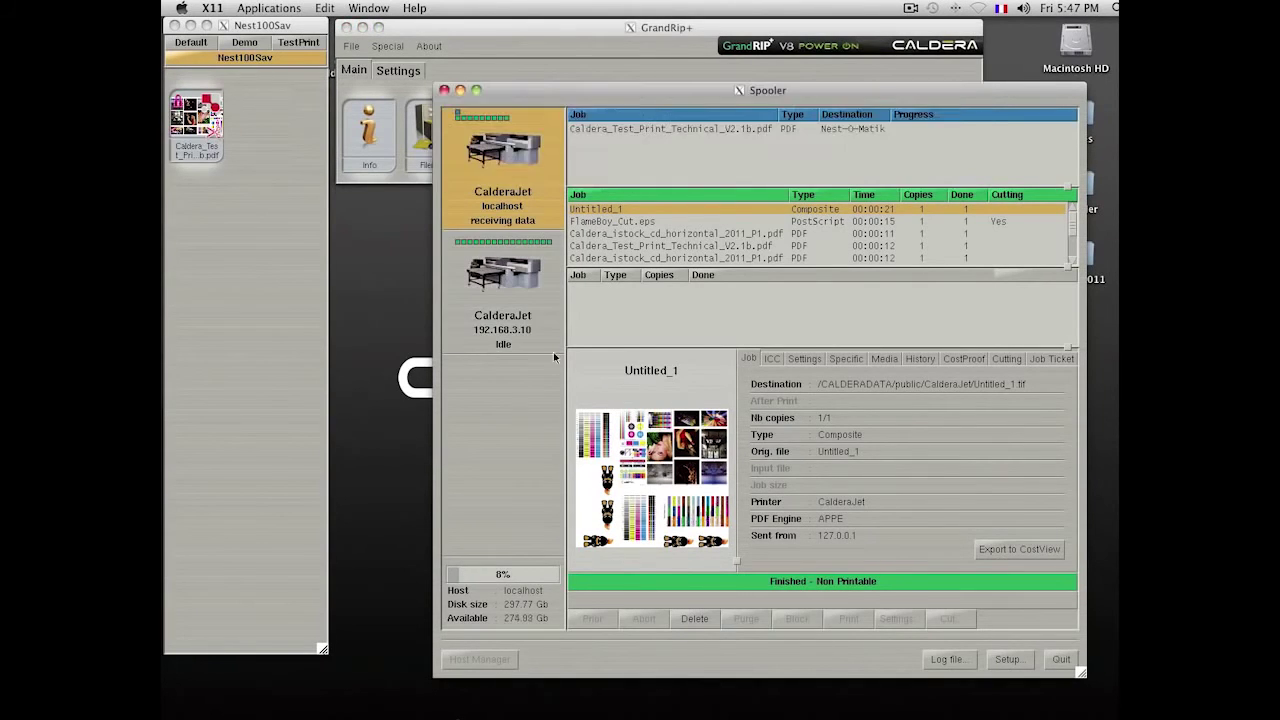
# - Print the waiting Autonest #5 composite job from the spooler queue, and quit the spooler
pyautogui.click(632, 139)
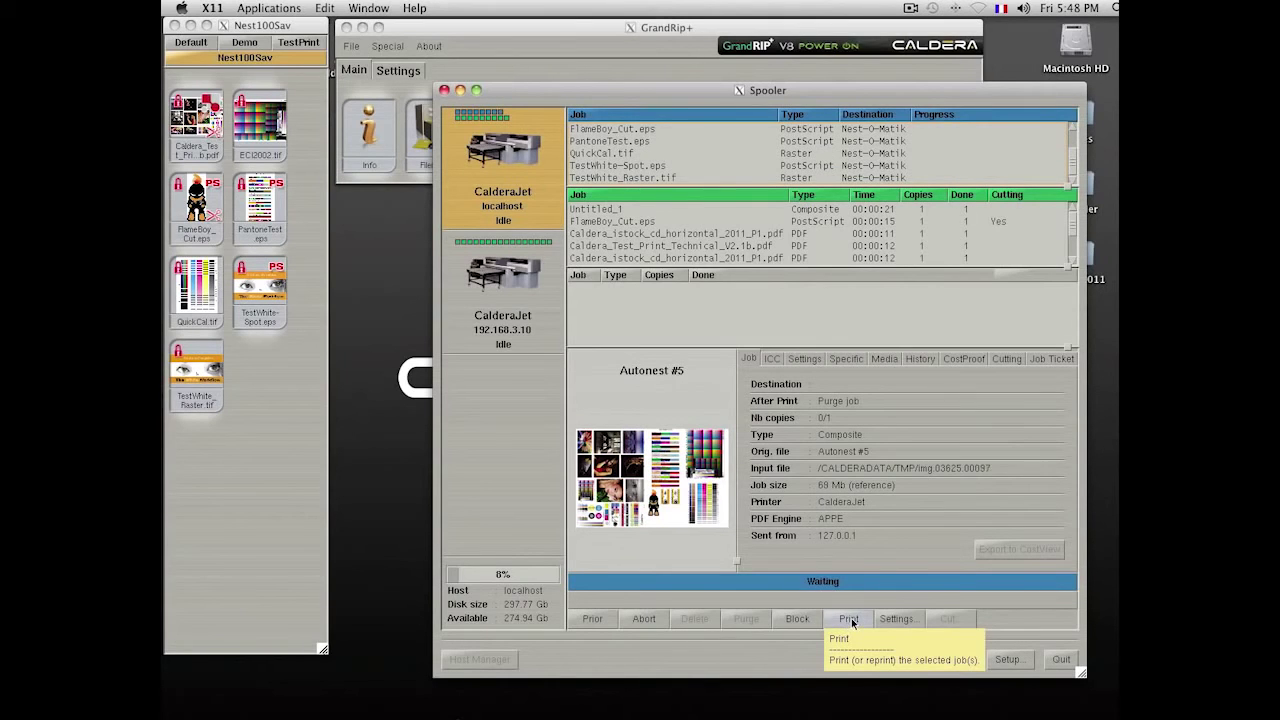
pyautogui.click(851, 618)
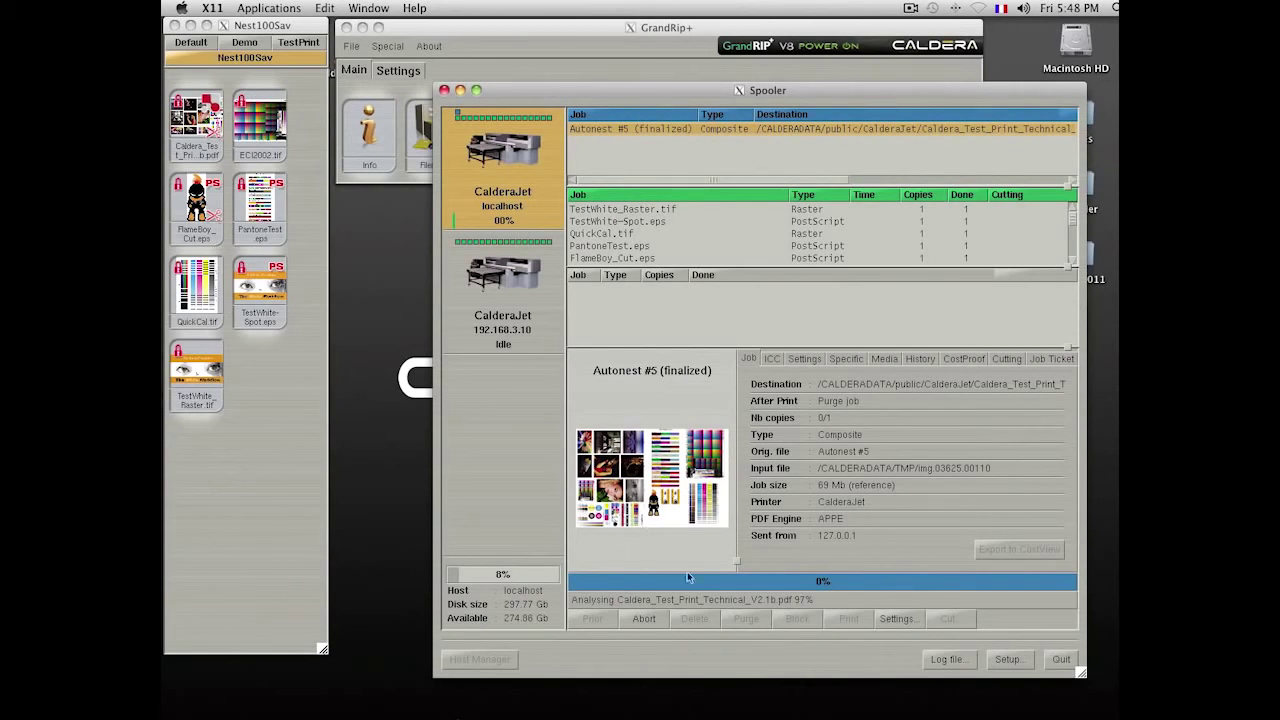
pyautogui.click(1061, 659)
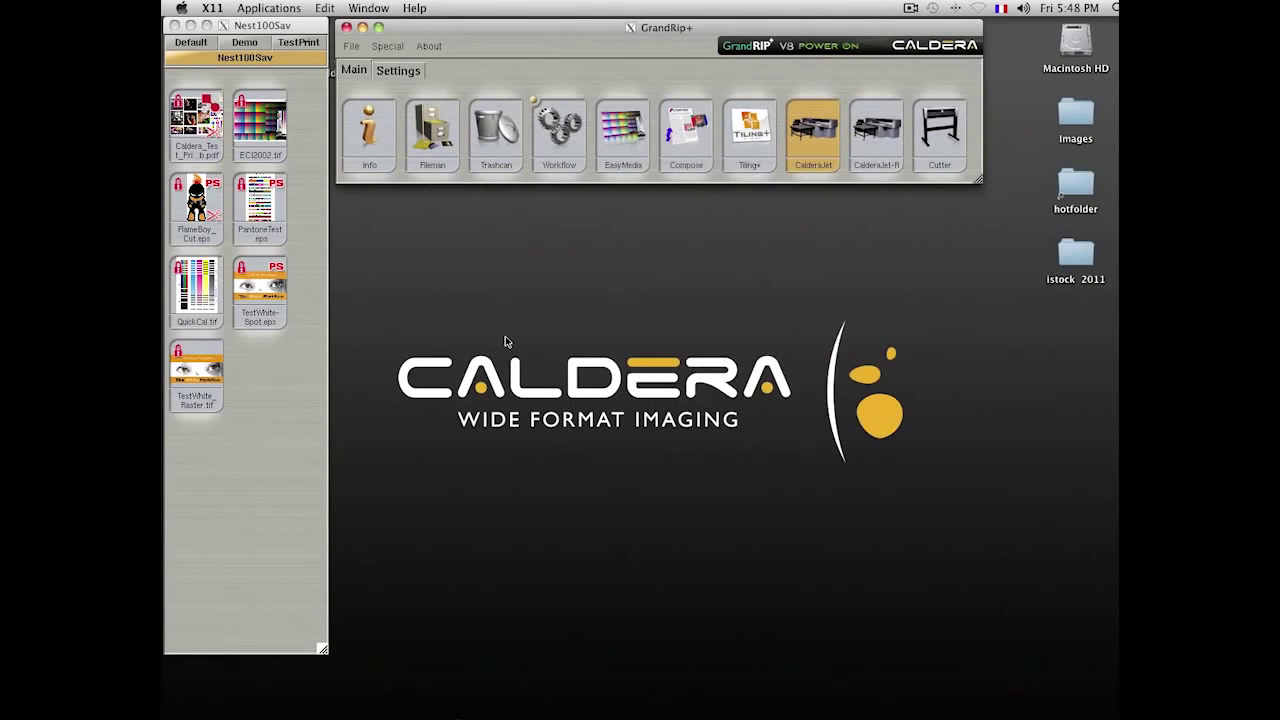
pyautogui.click(534, 237)
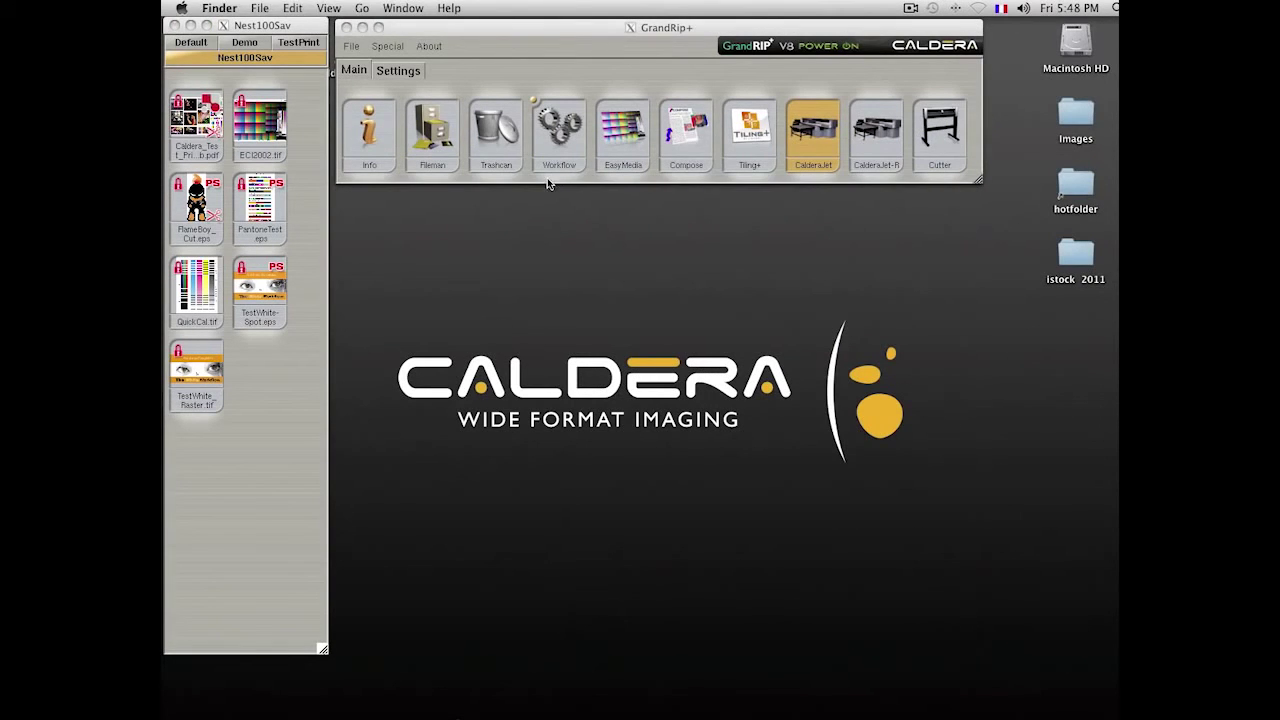
pyautogui.click(549, 180)
pyautogui.click(552, 234)
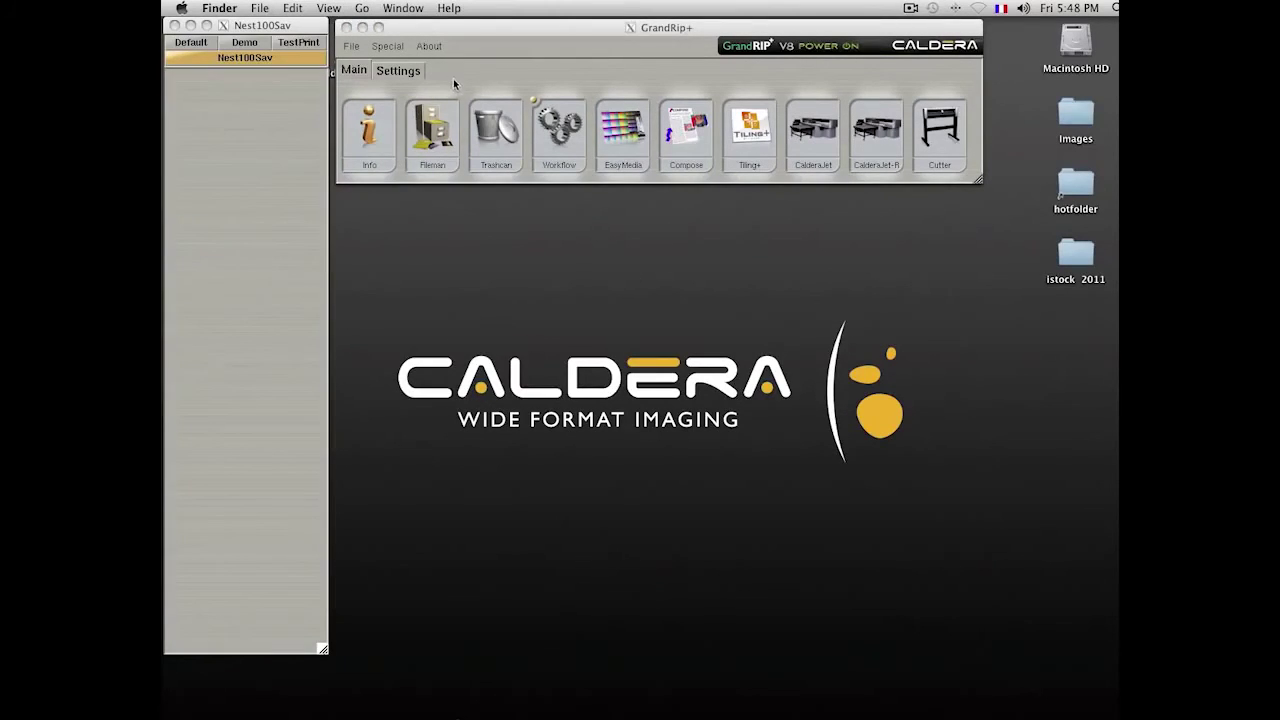
# - Switch the image bar to the Default image set
pyautogui.click(191, 42)
pyautogui.click(524, 93)
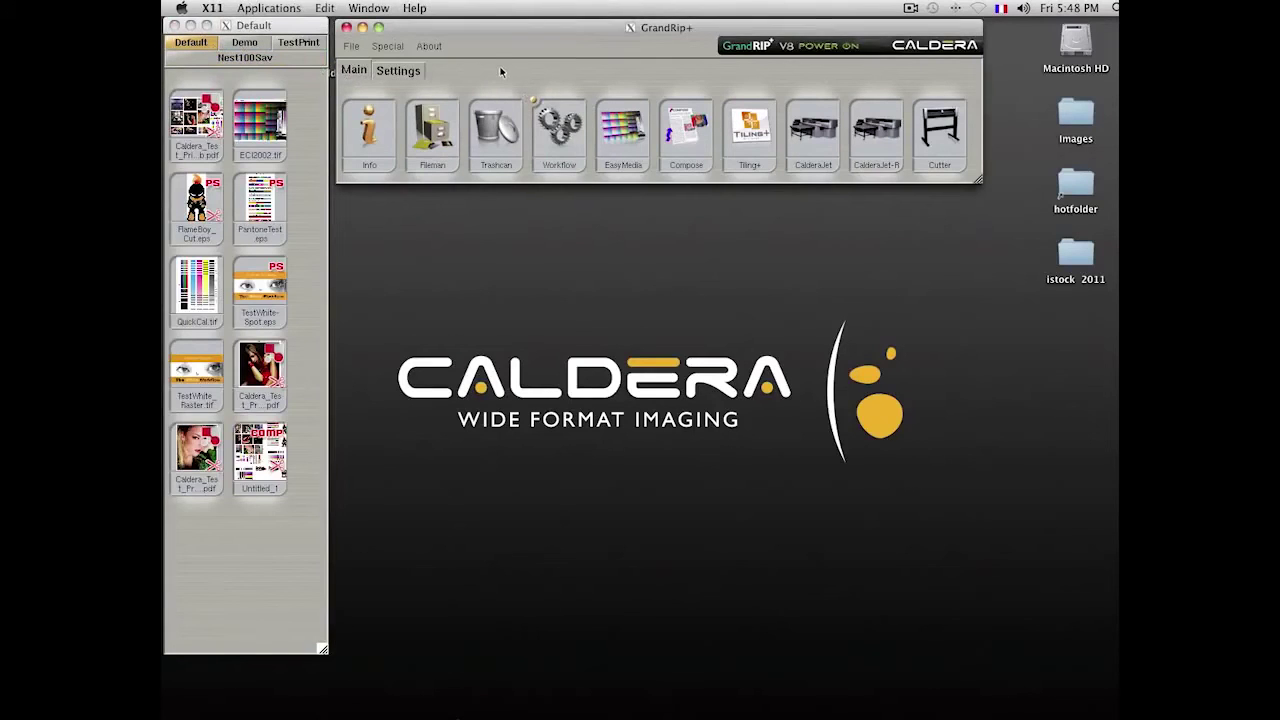
# - Review the CalderaJet-R module's host and server parameters in the software configuration, and close the configuration without changes
pyautogui.click(397, 48)
pyautogui.click(403, 71)
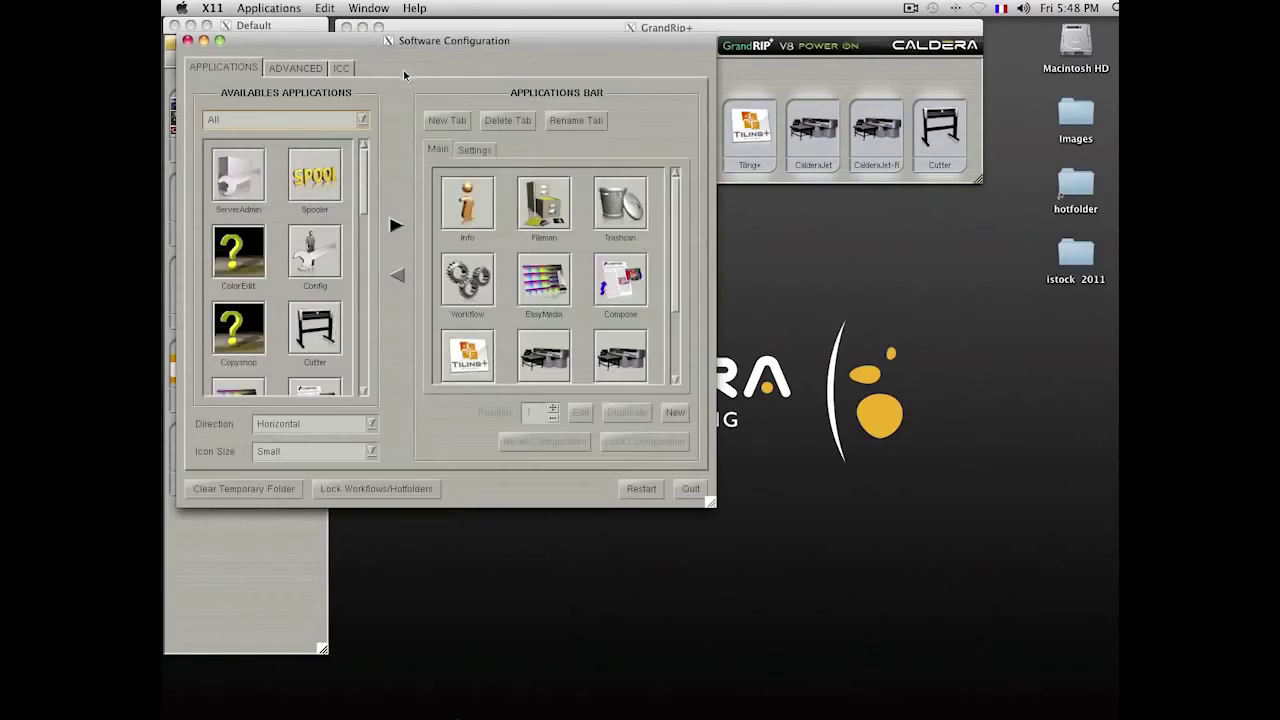
pyautogui.moveTo(677, 266); pyautogui.dragTo(678, 350)
pyautogui.click(627, 268)
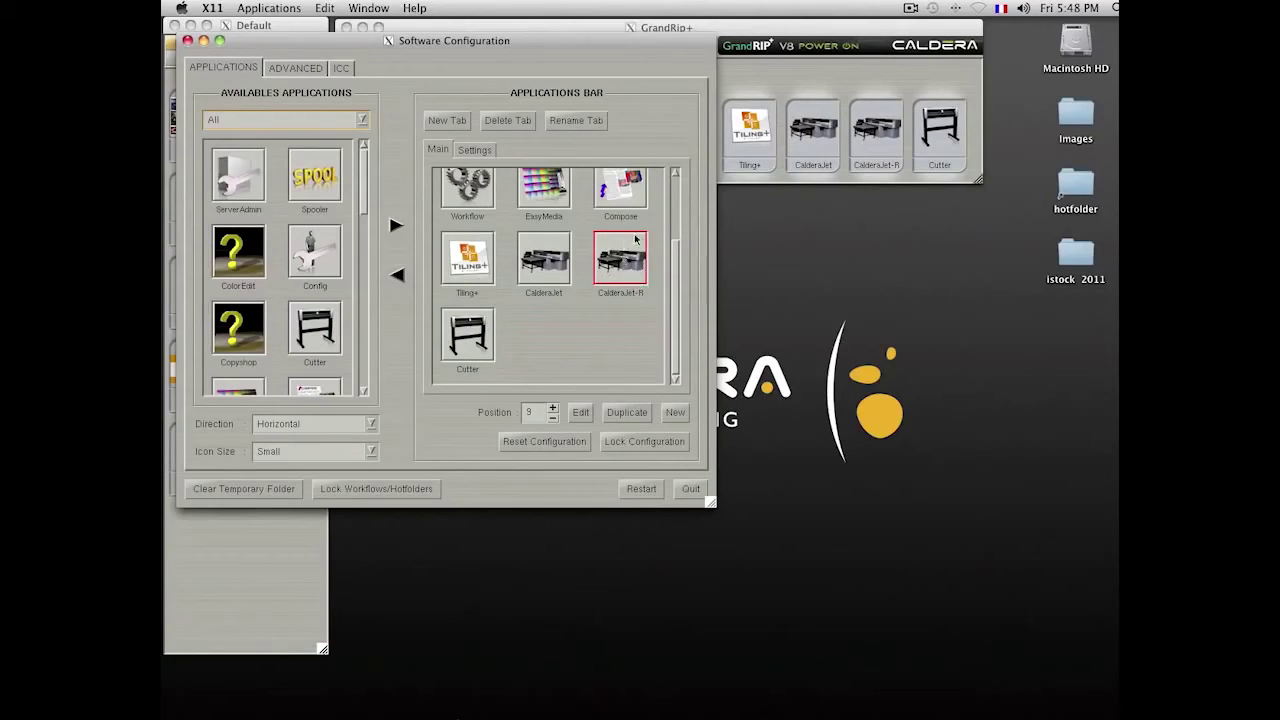
pyautogui.click(584, 414)
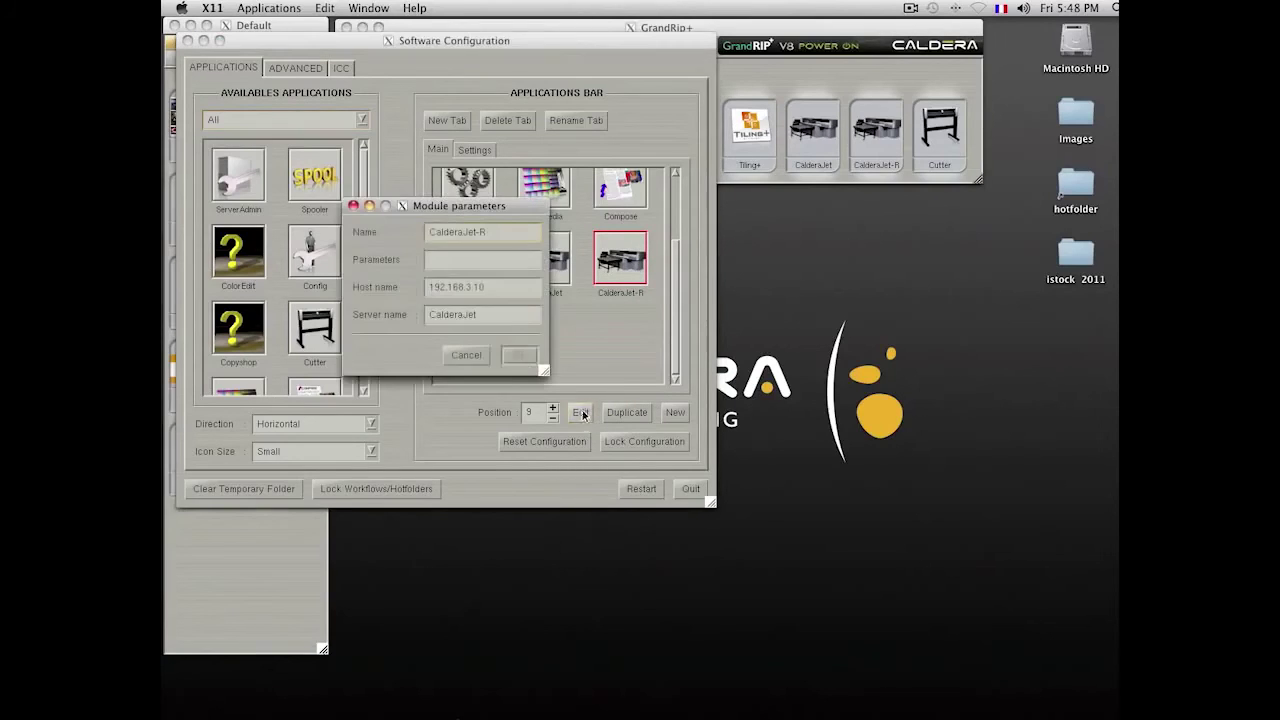
pyautogui.moveTo(457, 293); pyautogui.dragTo(428, 298)
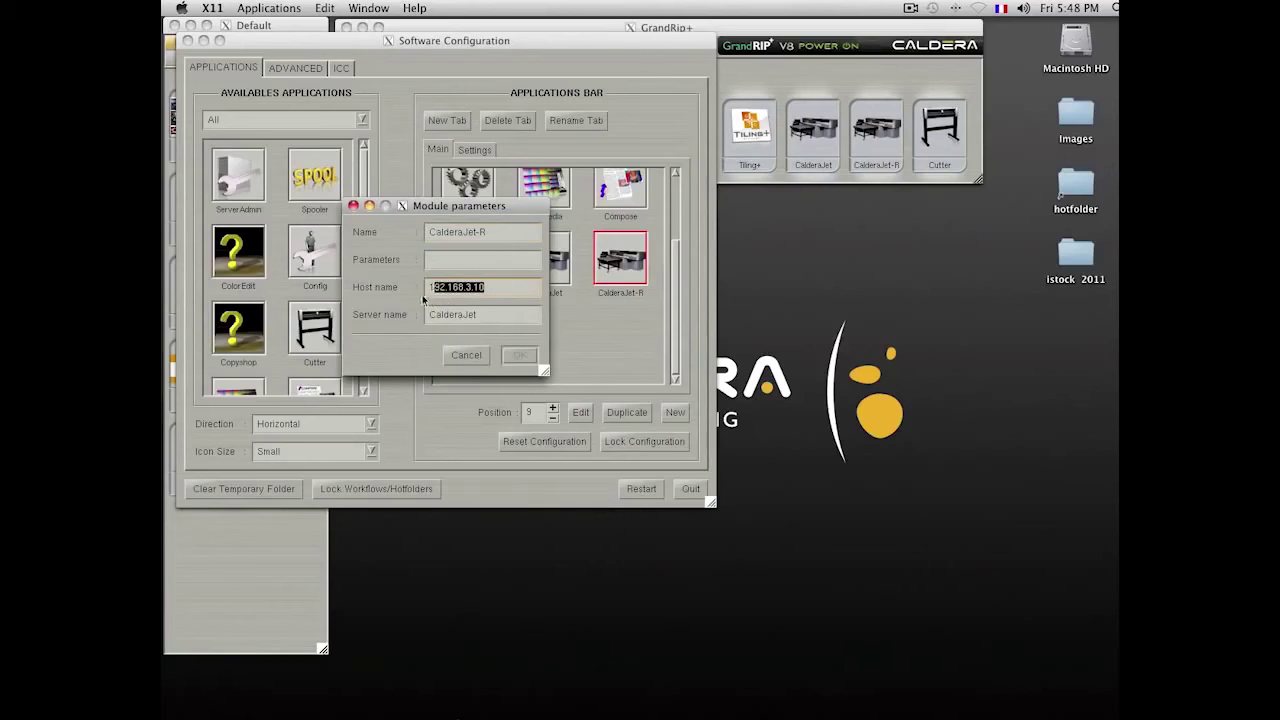
pyautogui.click(467, 355)
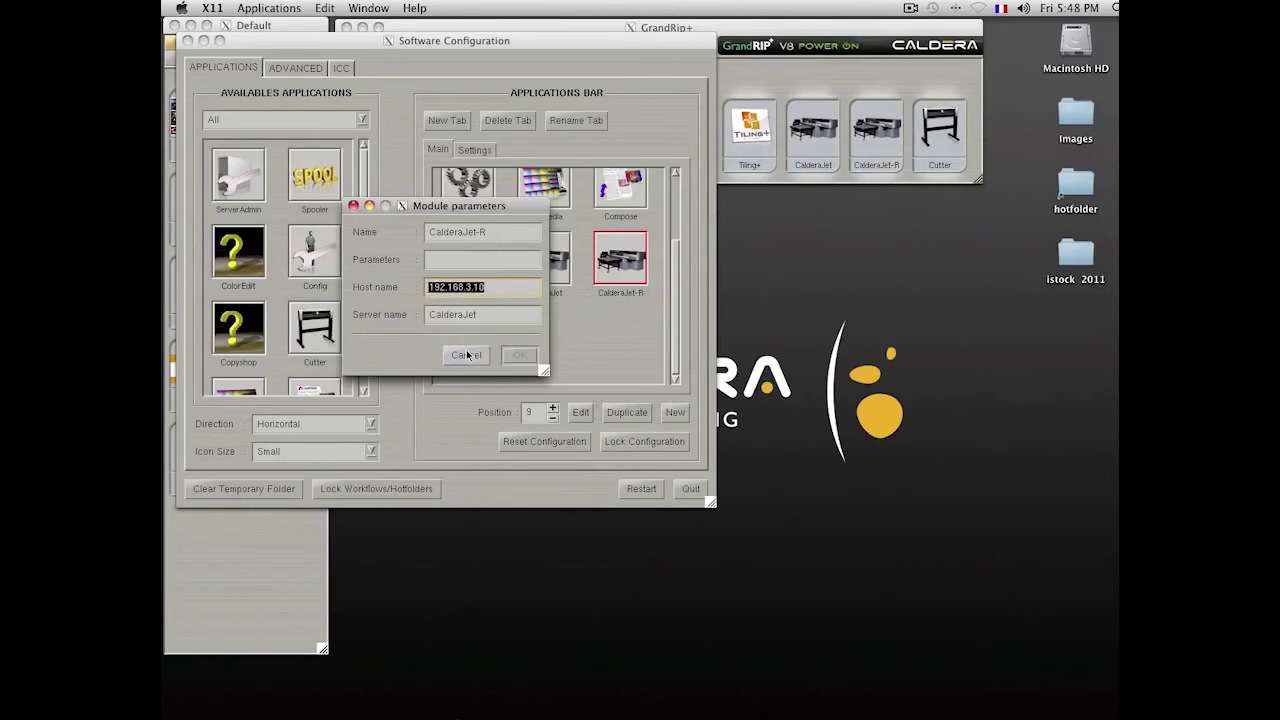
pyautogui.click(693, 489)
pyautogui.click(530, 313)
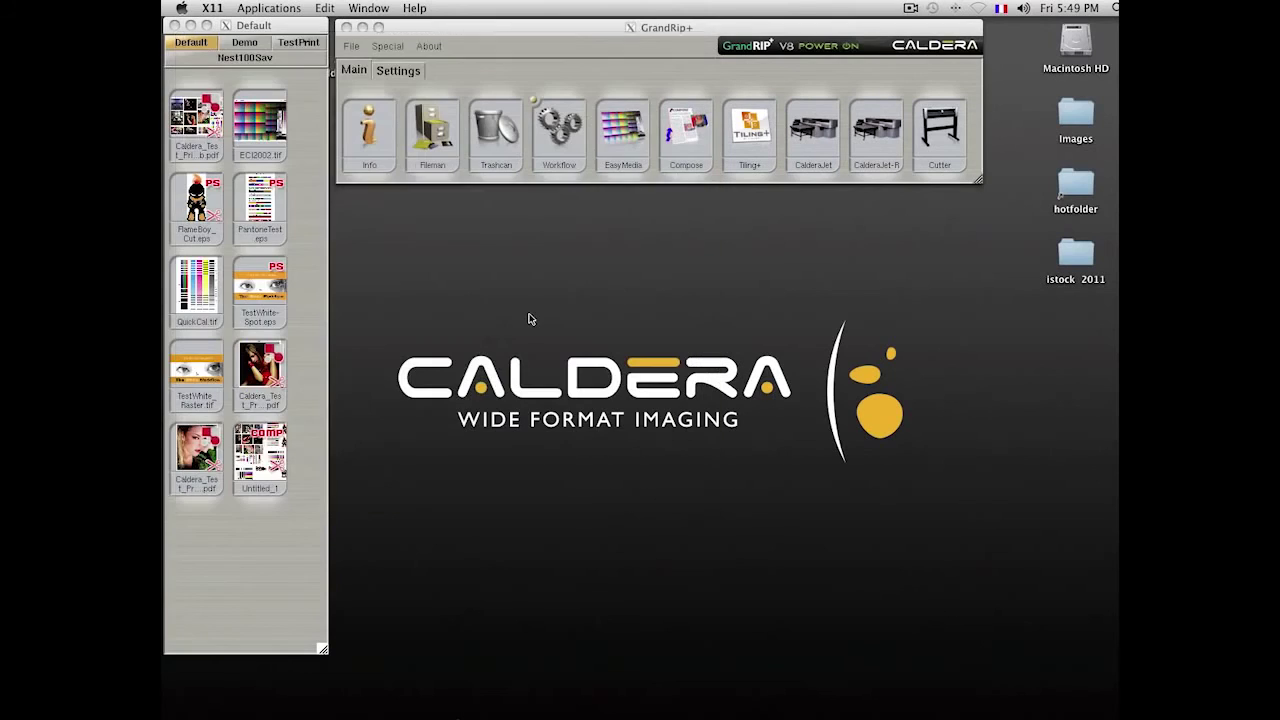
# - Print the Caldera_Test_Print_Technical_V2.1b PDF through the remote CalderaJet-R module, accepting the default output file
pyautogui.moveTo(197, 125); pyautogui.dragTo(870, 138)
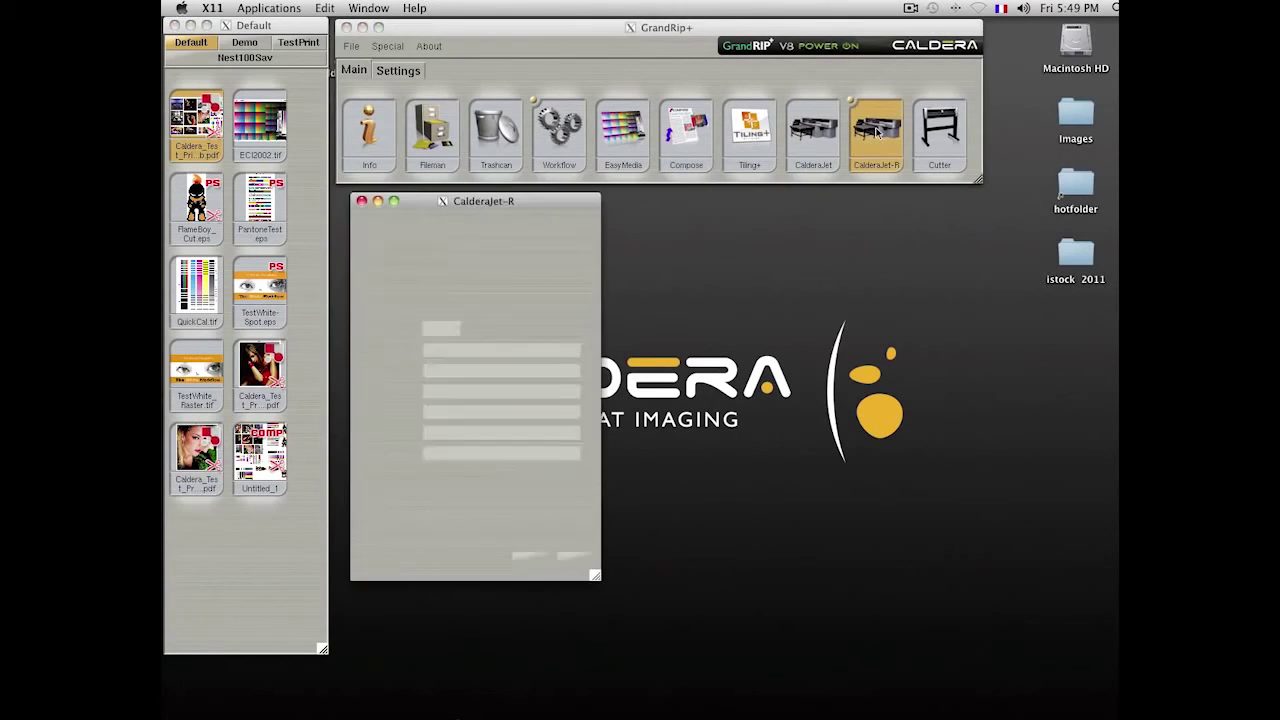
pyautogui.click(538, 561)
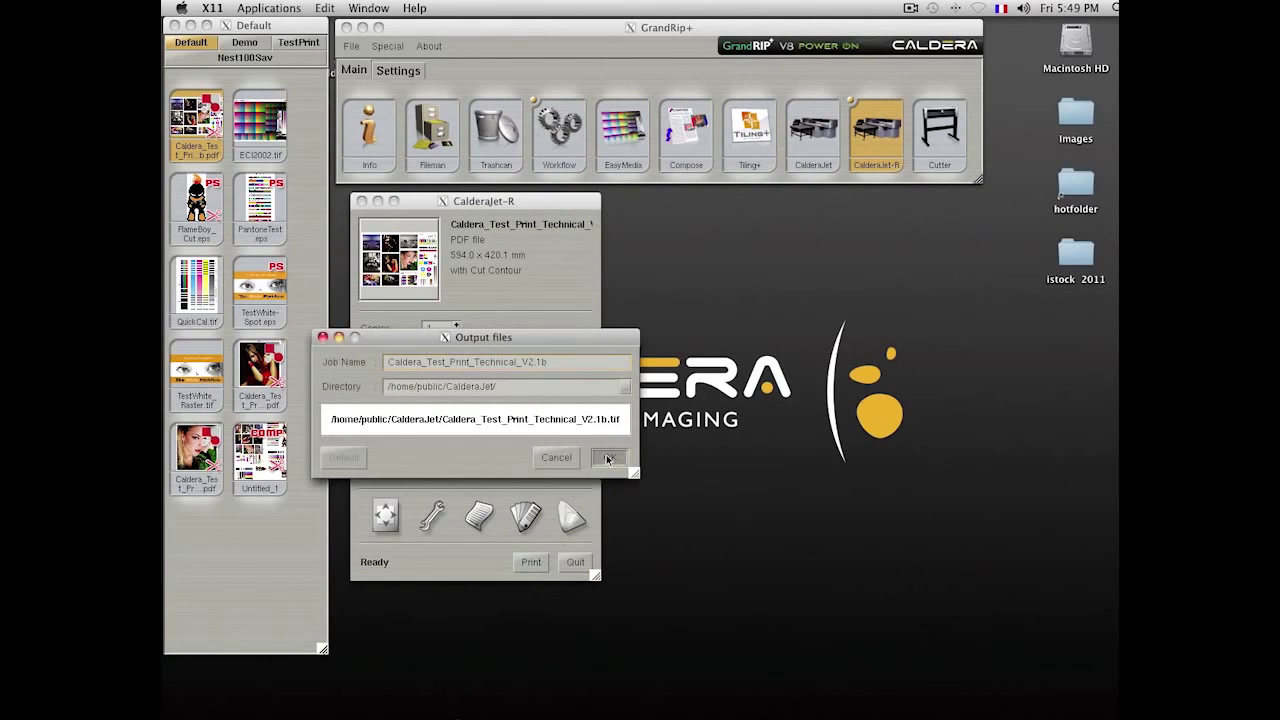
pyautogui.click(607, 459)
# - Check the job in the spooler on both the remote and local CalderaJet servers, and close the spooler, job list and print module
pyautogui.click(481, 517)
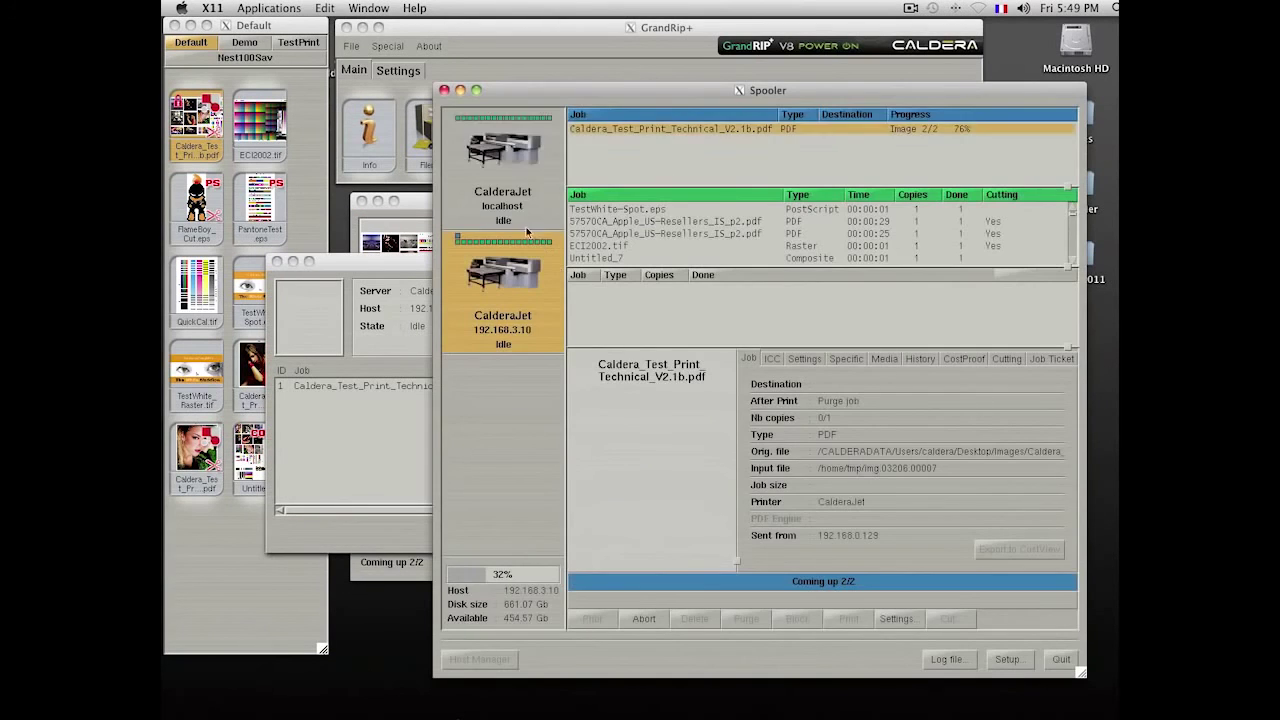
pyautogui.click(514, 155)
pyautogui.click(503, 280)
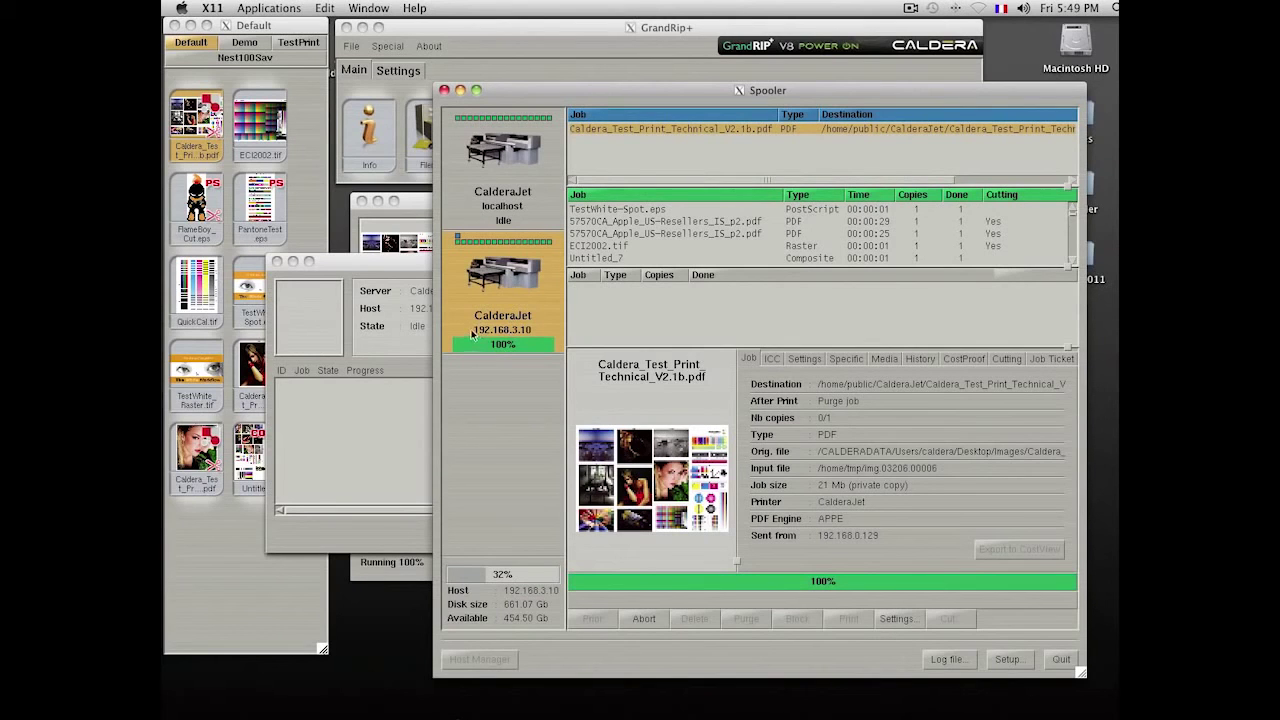
pyautogui.click(494, 191)
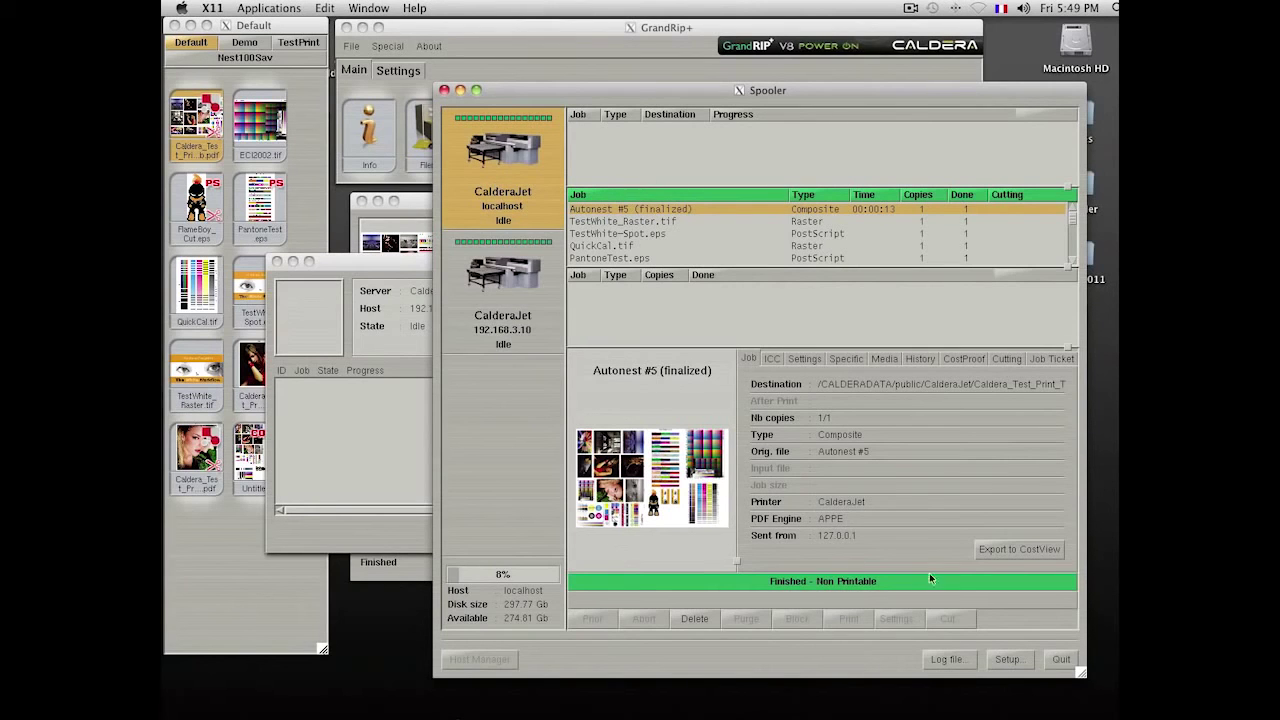
pyautogui.click(1060, 659)
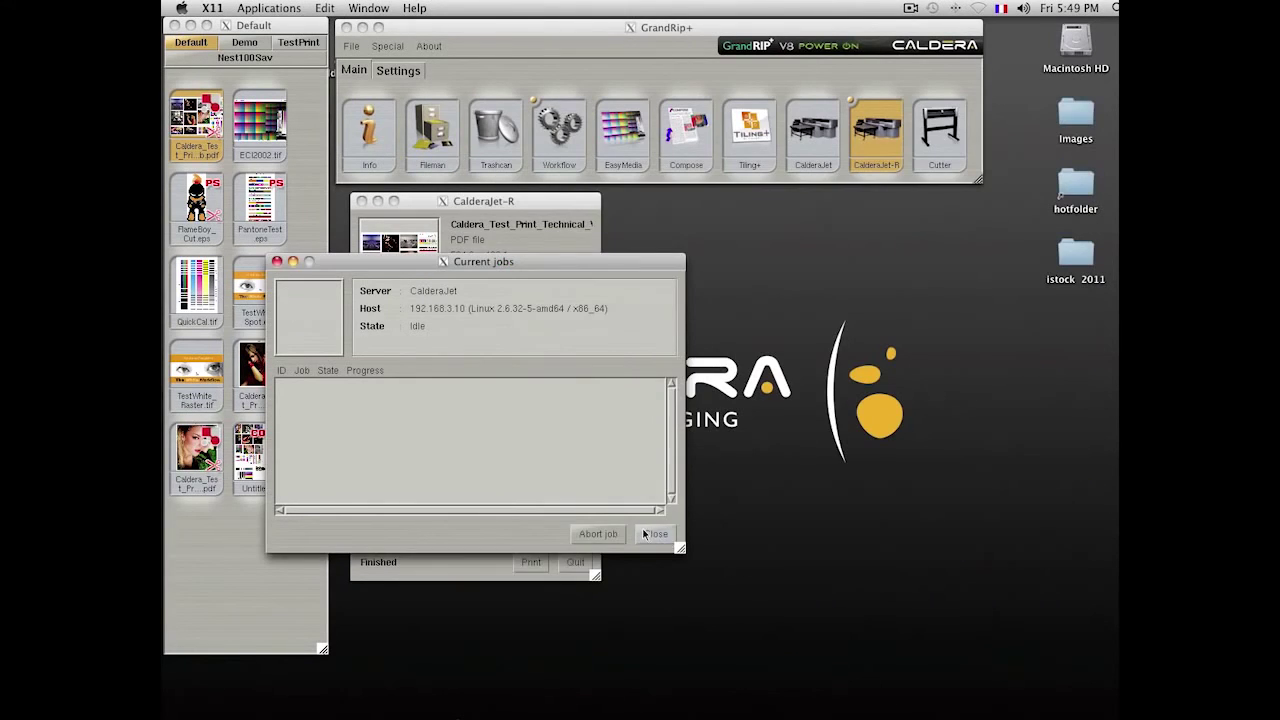
pyautogui.click(652, 532)
pyautogui.click(578, 561)
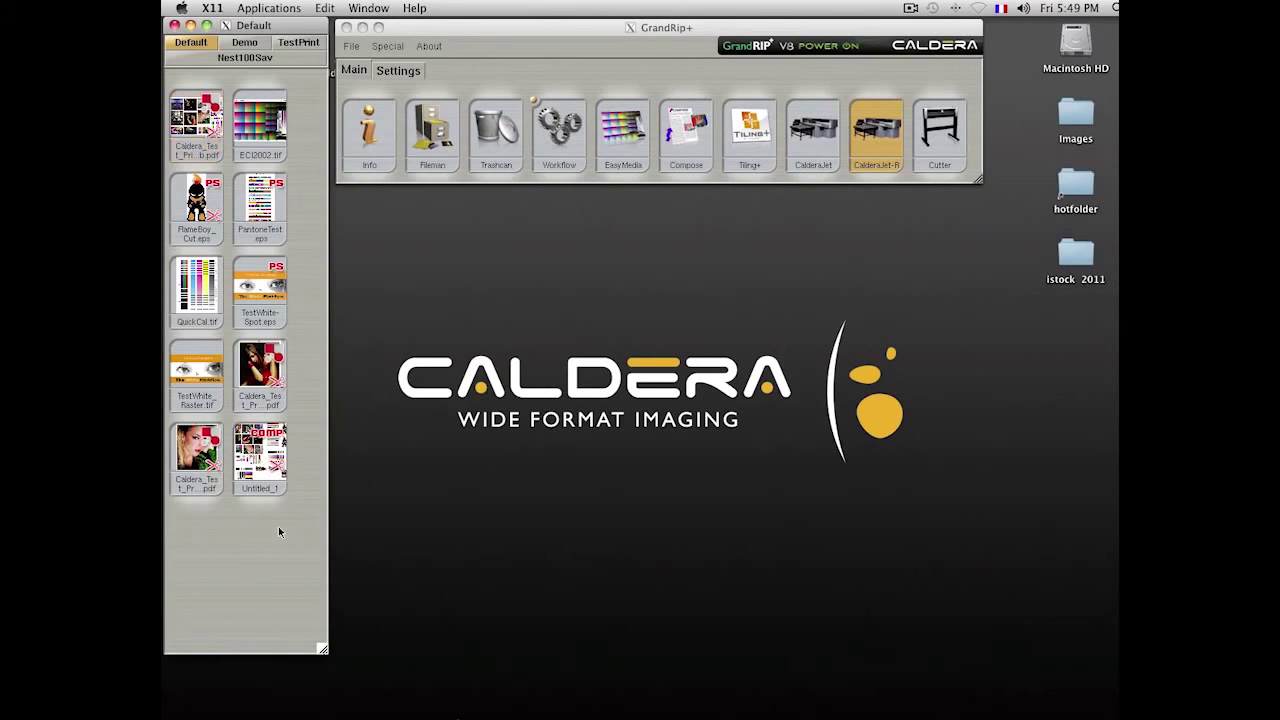
pyautogui.click(551, 372)
# - Open the 400x400 CMYKcm project of the Self Adhesive Vinyl media for the local CalderaJet printer in EasyMedia
pyautogui.click(660, 178)
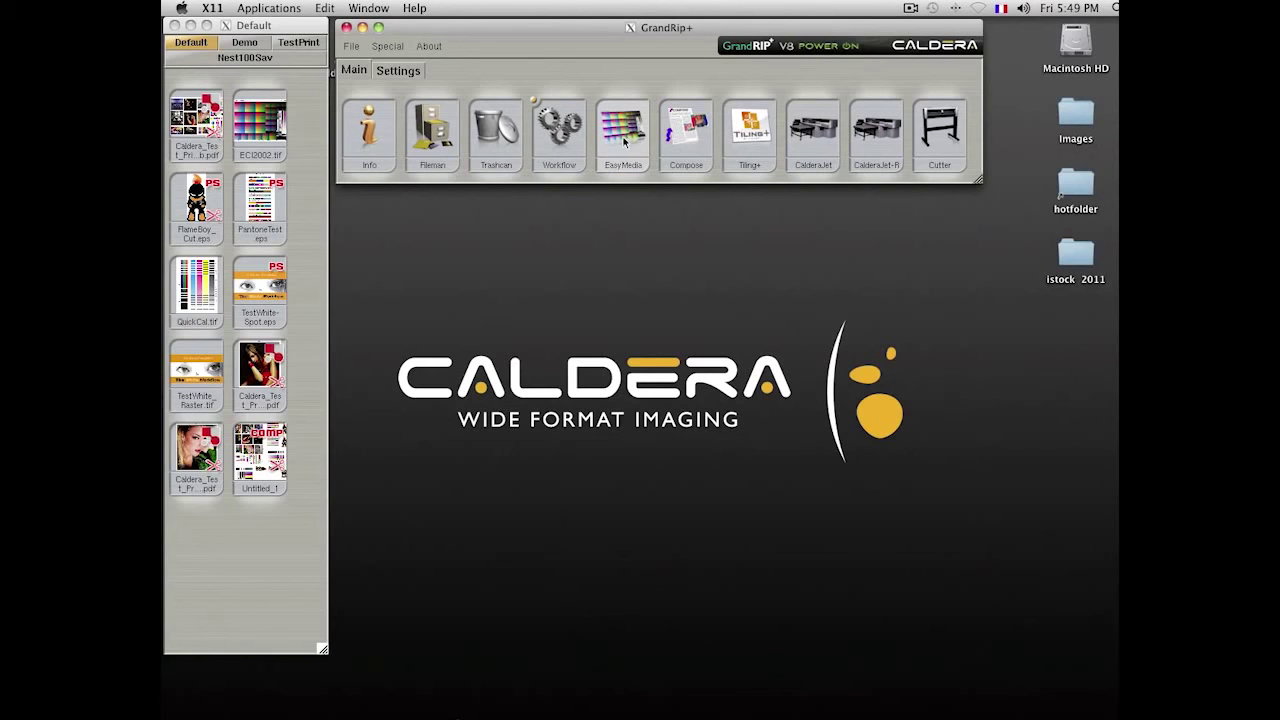
pyautogui.click(621, 168)
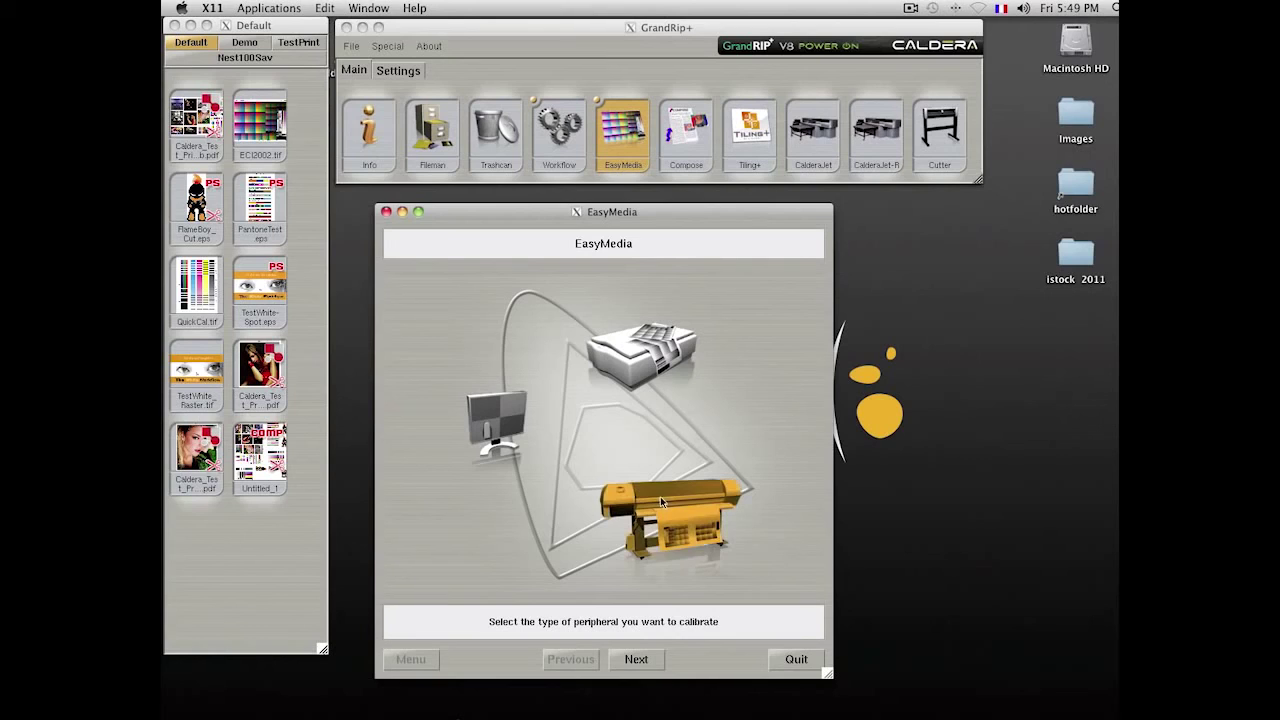
pyautogui.click(643, 656)
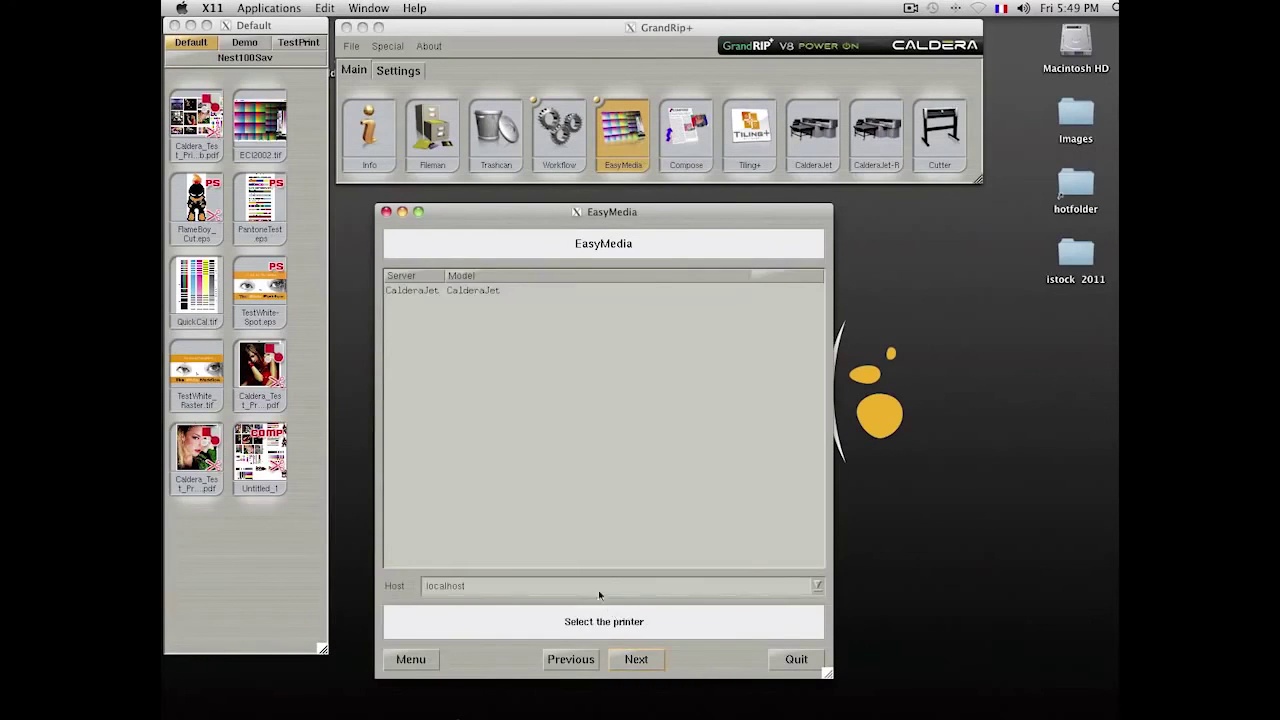
pyautogui.click(473, 289)
pyautogui.click(632, 658)
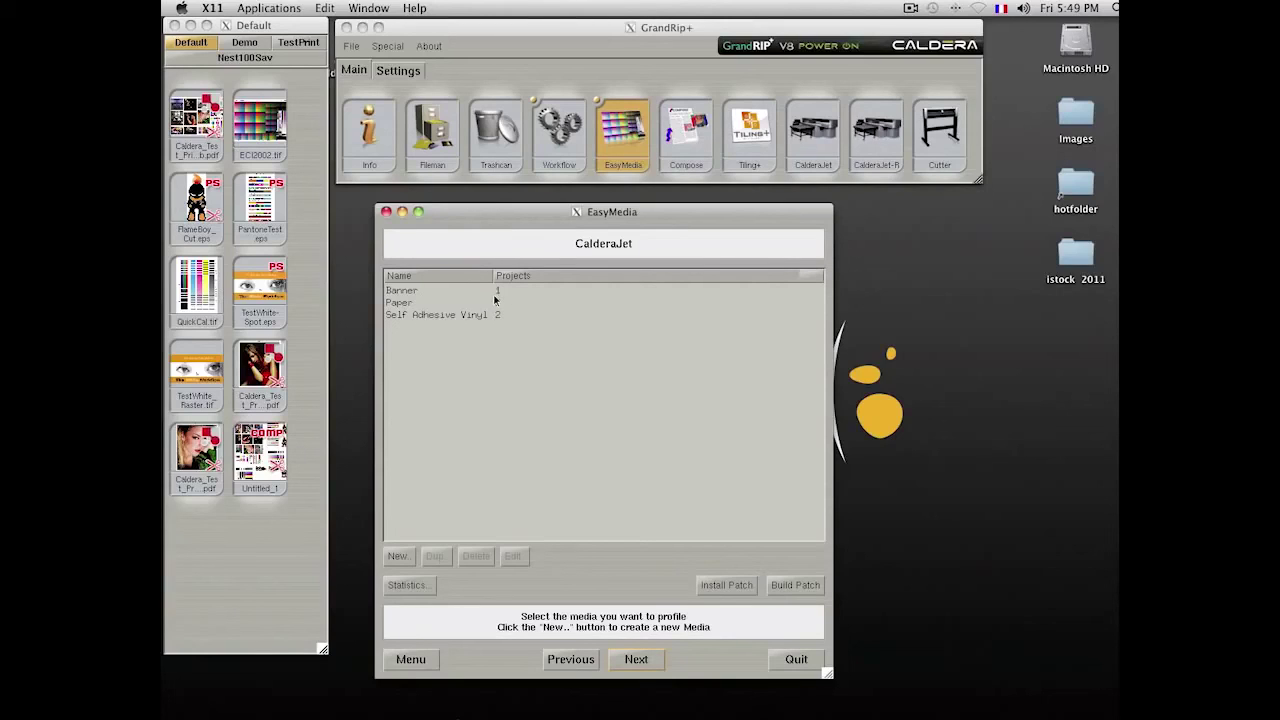
pyautogui.click(471, 316)
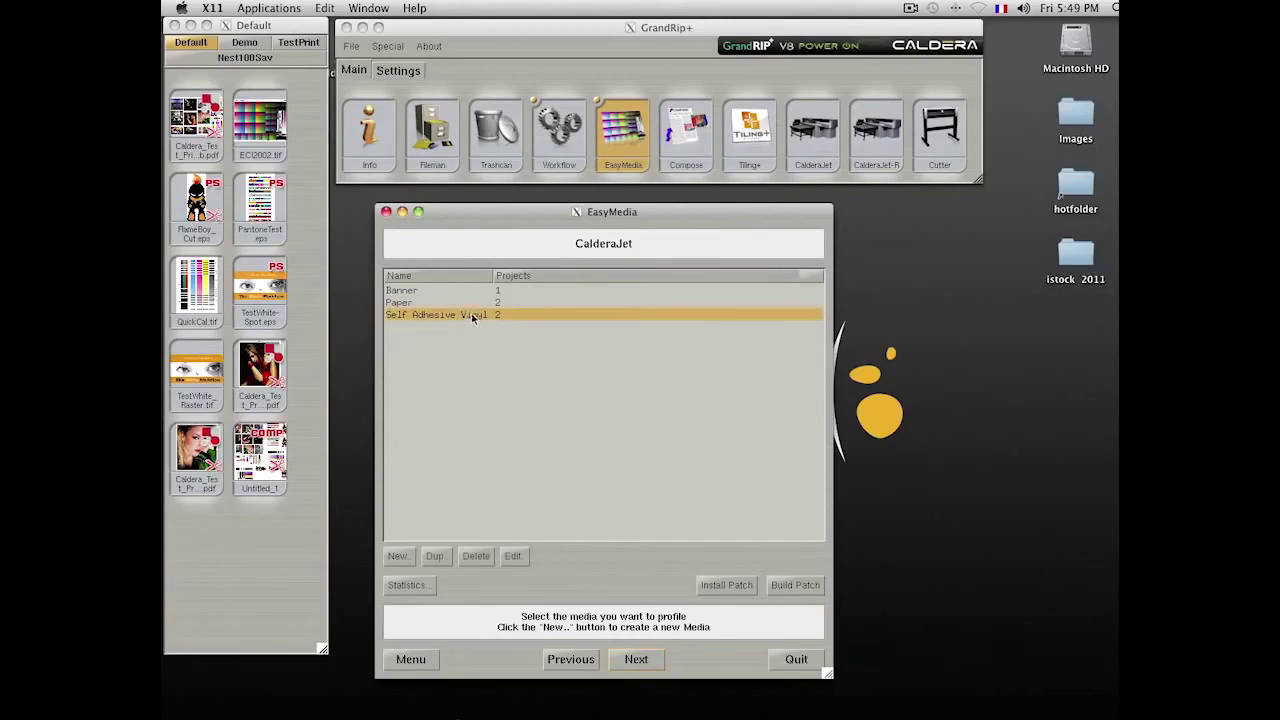
pyautogui.doubleClick(451, 315)
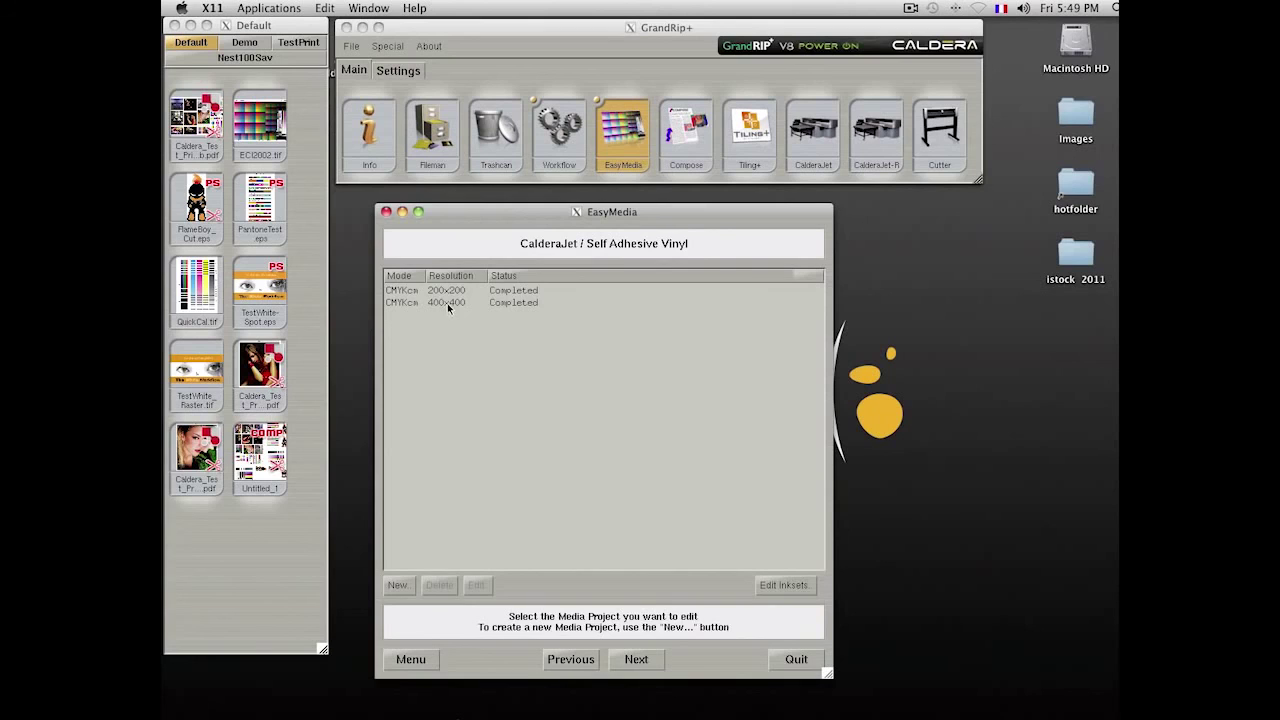
pyautogui.doubleClick(446, 299)
# - Walk through the wizard for new transition curves, from target selection and print settings to the target measuring page
pyautogui.click(533, 282)
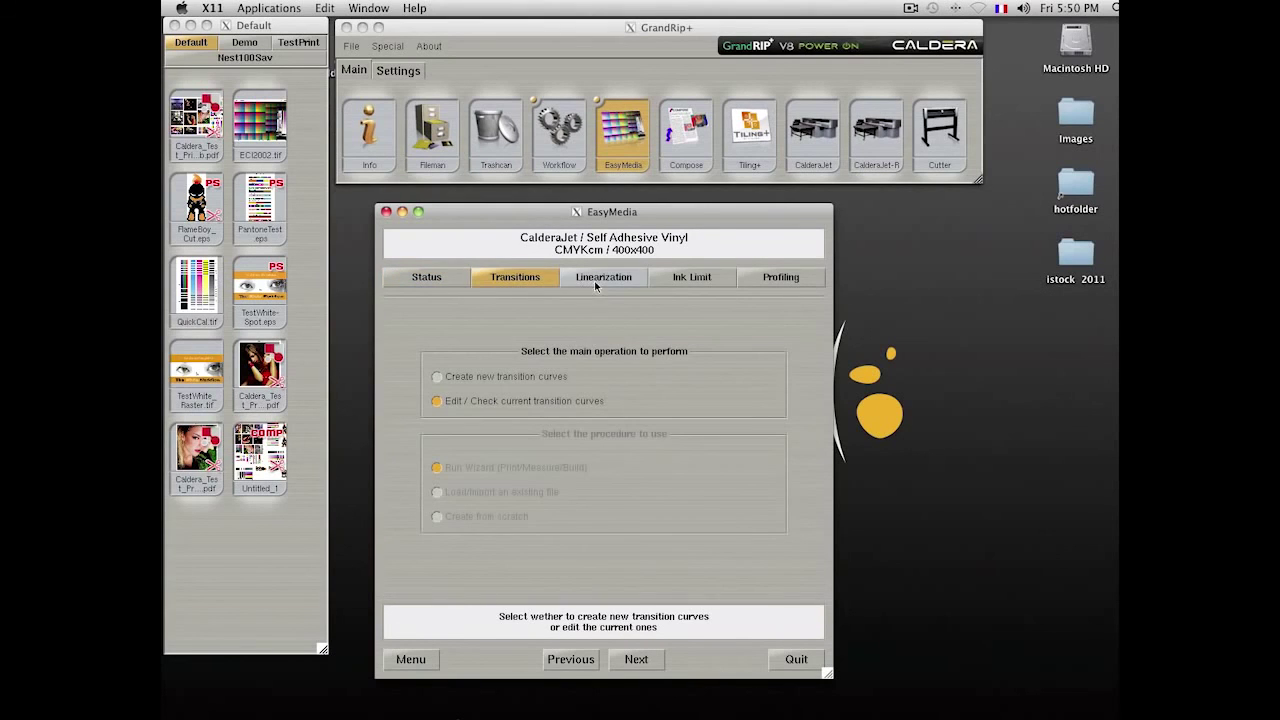
pyautogui.click(485, 378)
pyautogui.click(636, 659)
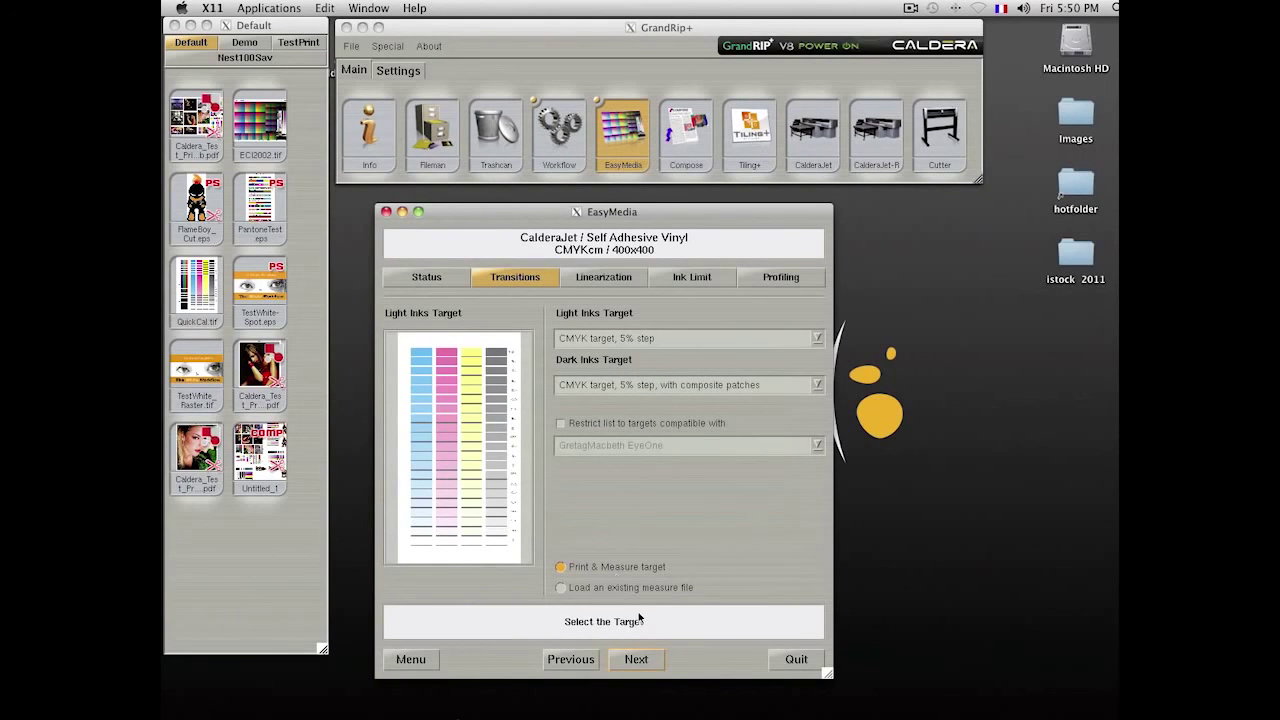
pyautogui.click(636, 659)
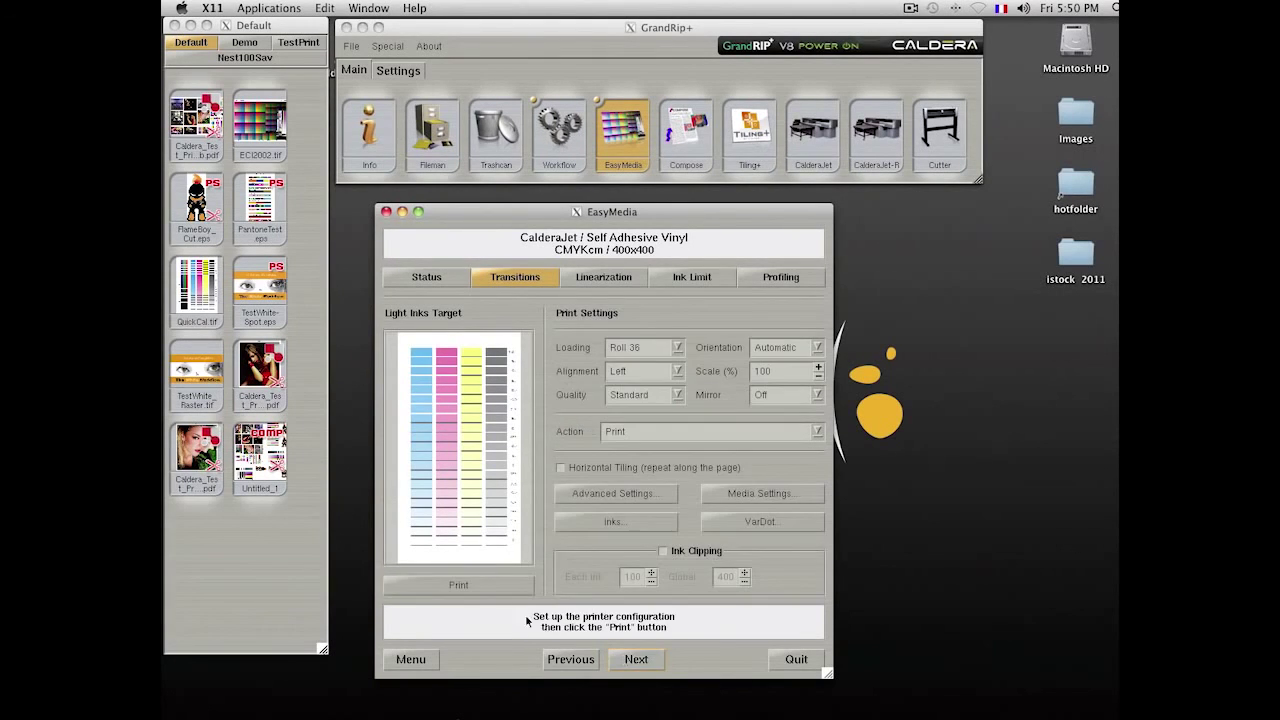
pyautogui.click(484, 587)
pyautogui.click(646, 662)
pyautogui.click(646, 662)
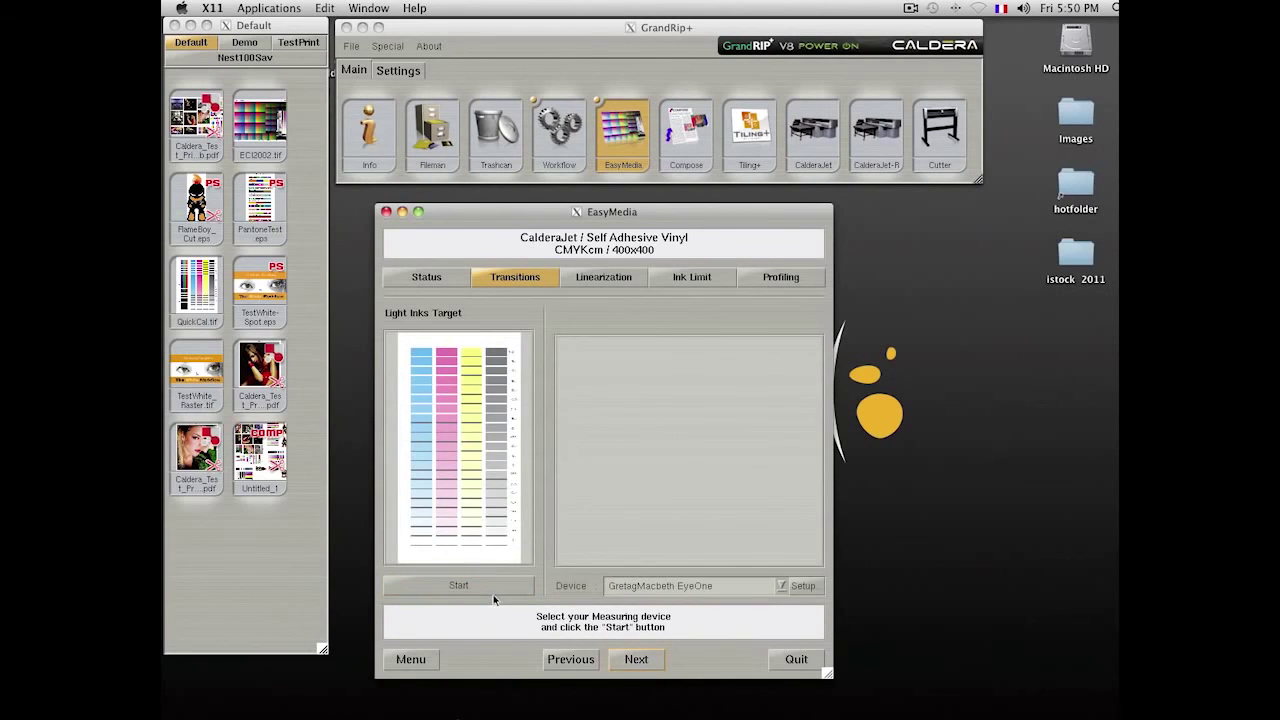
# - Display the project's current linearization curves, and the current dark/light ink transition curves
pyautogui.click(593, 280)
pyautogui.click(572, 488)
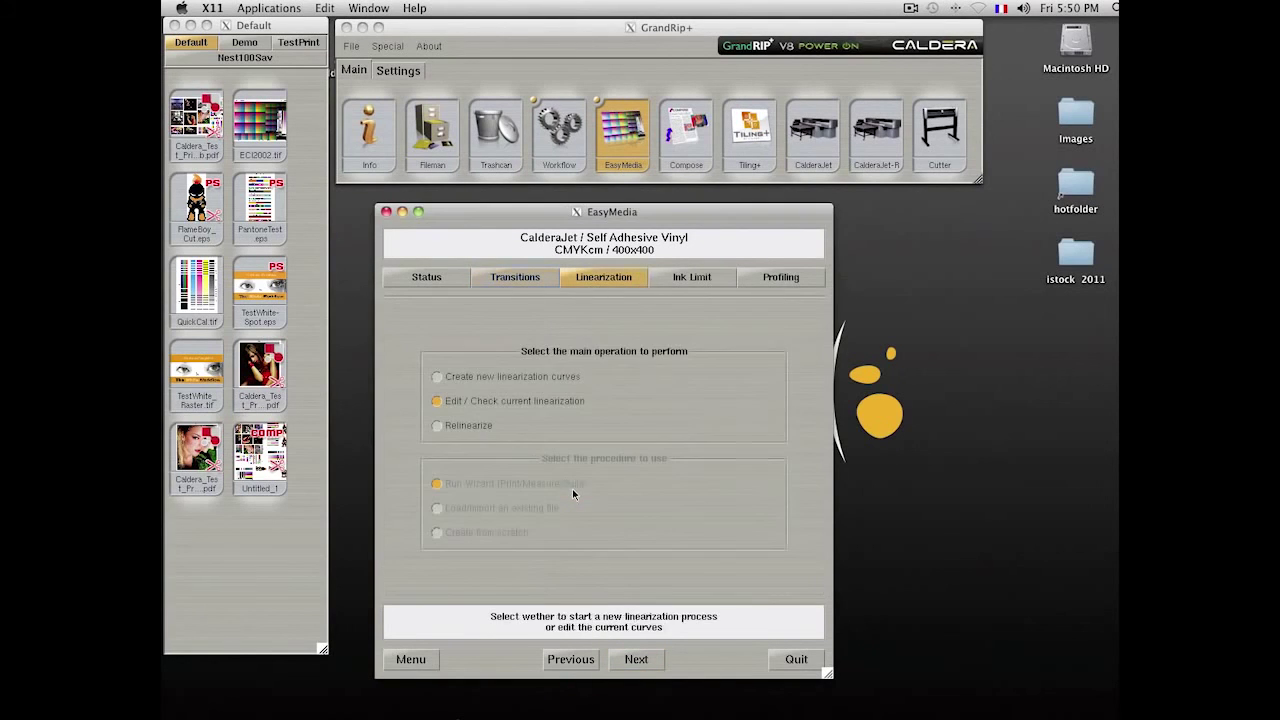
pyautogui.click(636, 659)
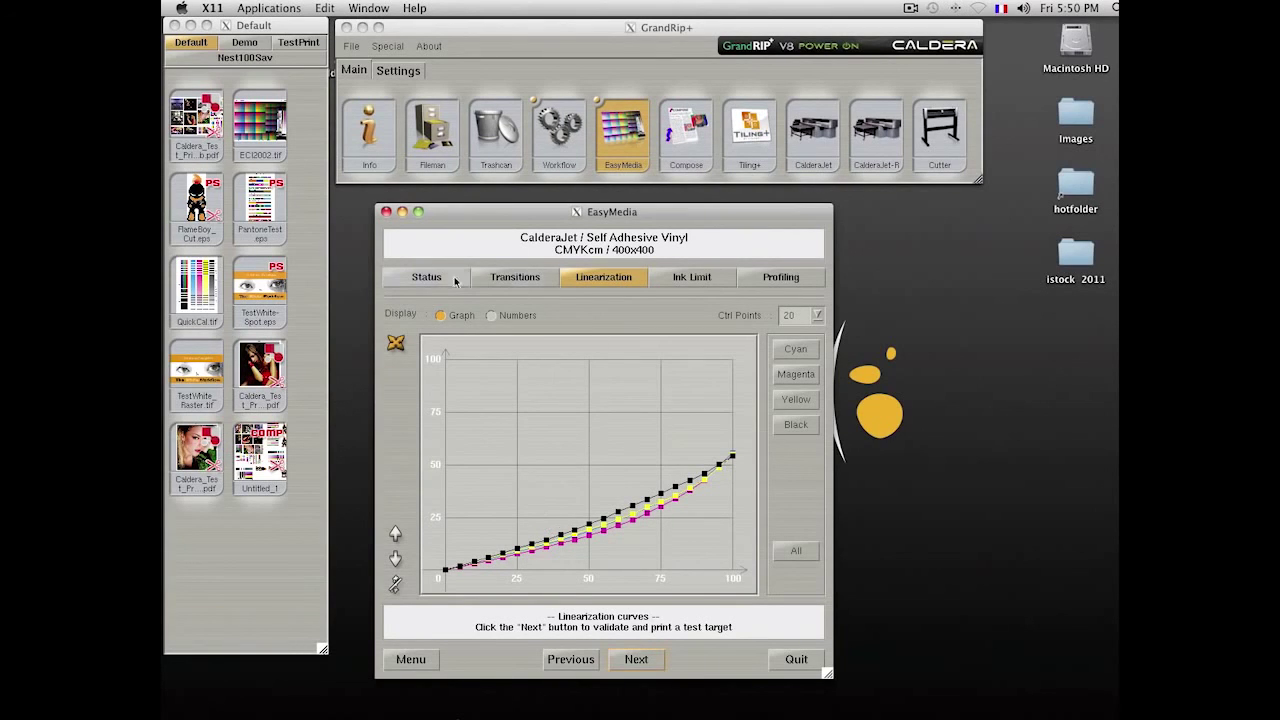
pyautogui.click(514, 278)
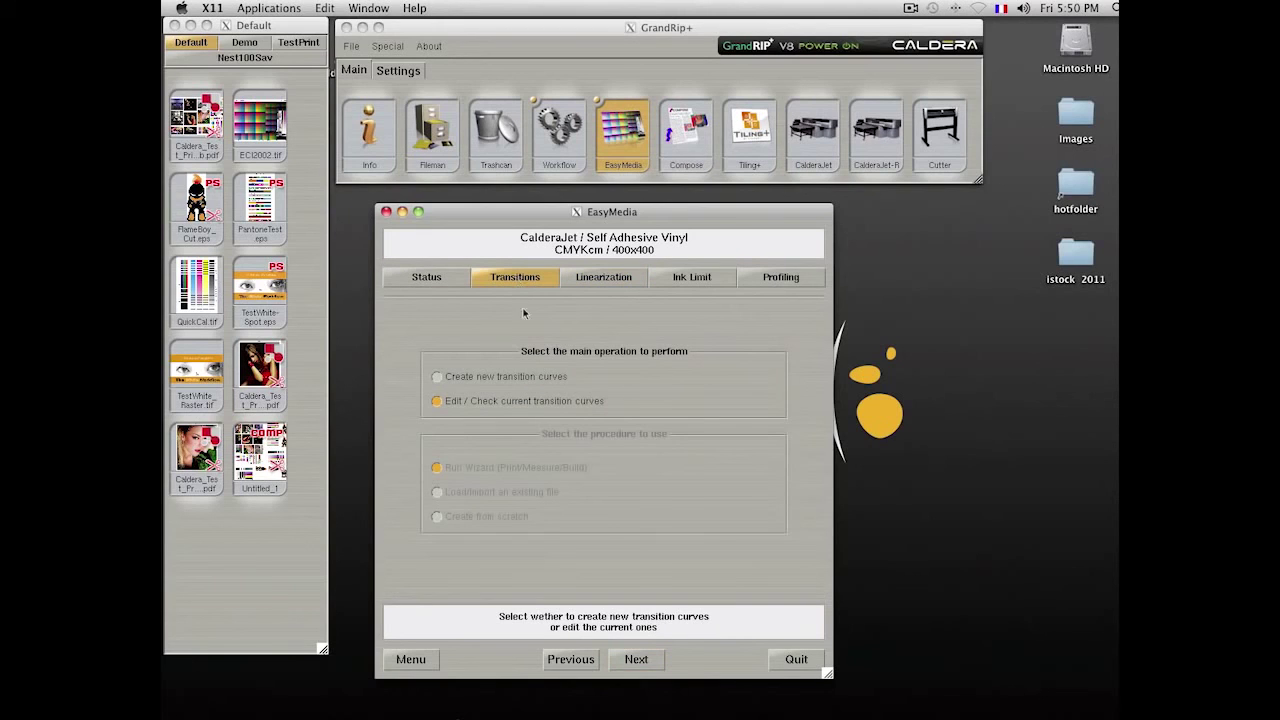
pyautogui.click(637, 659)
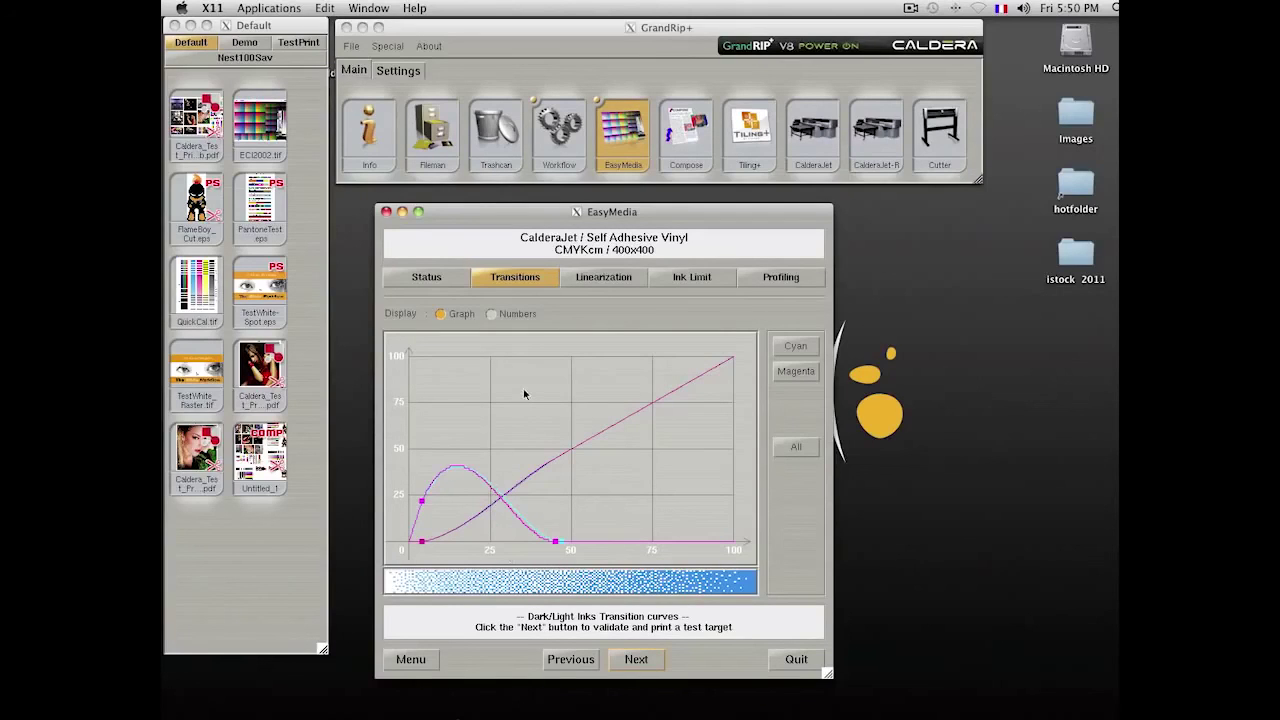
# - Open the current ICC profile for checking and explore its gamut in the advanced view at a higher lightness
pyautogui.click(773, 283)
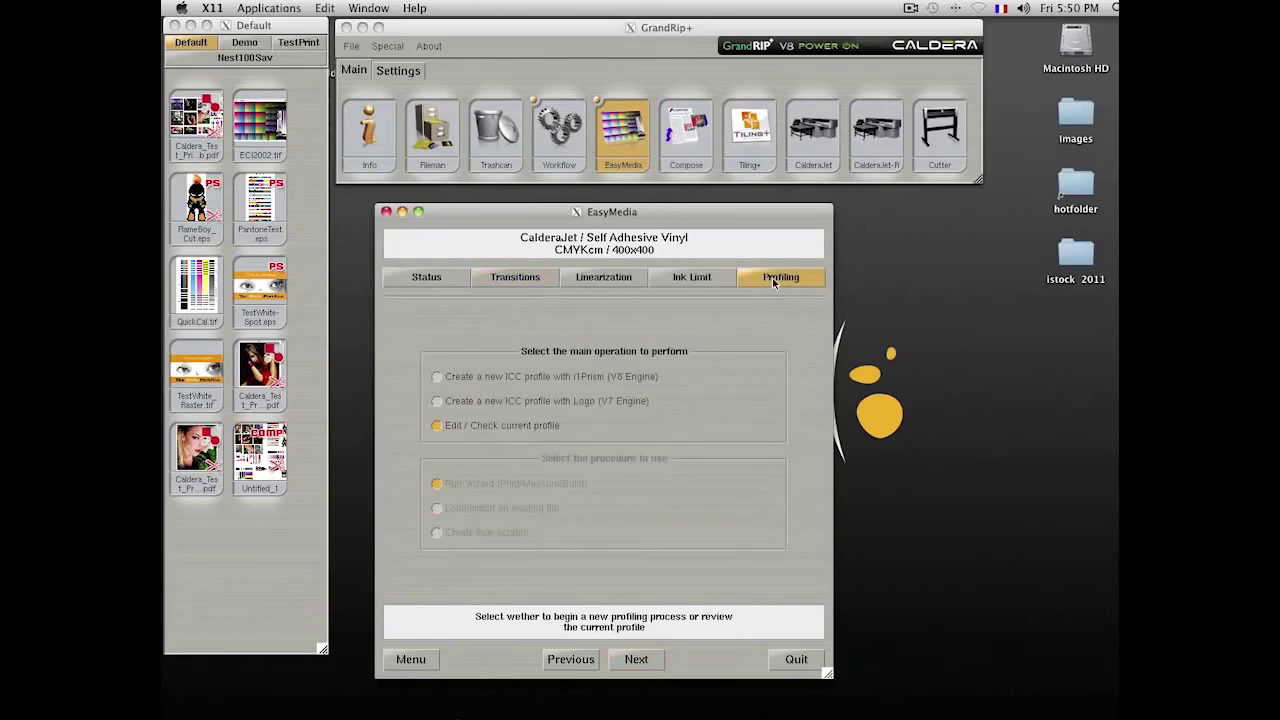
pyautogui.click(633, 656)
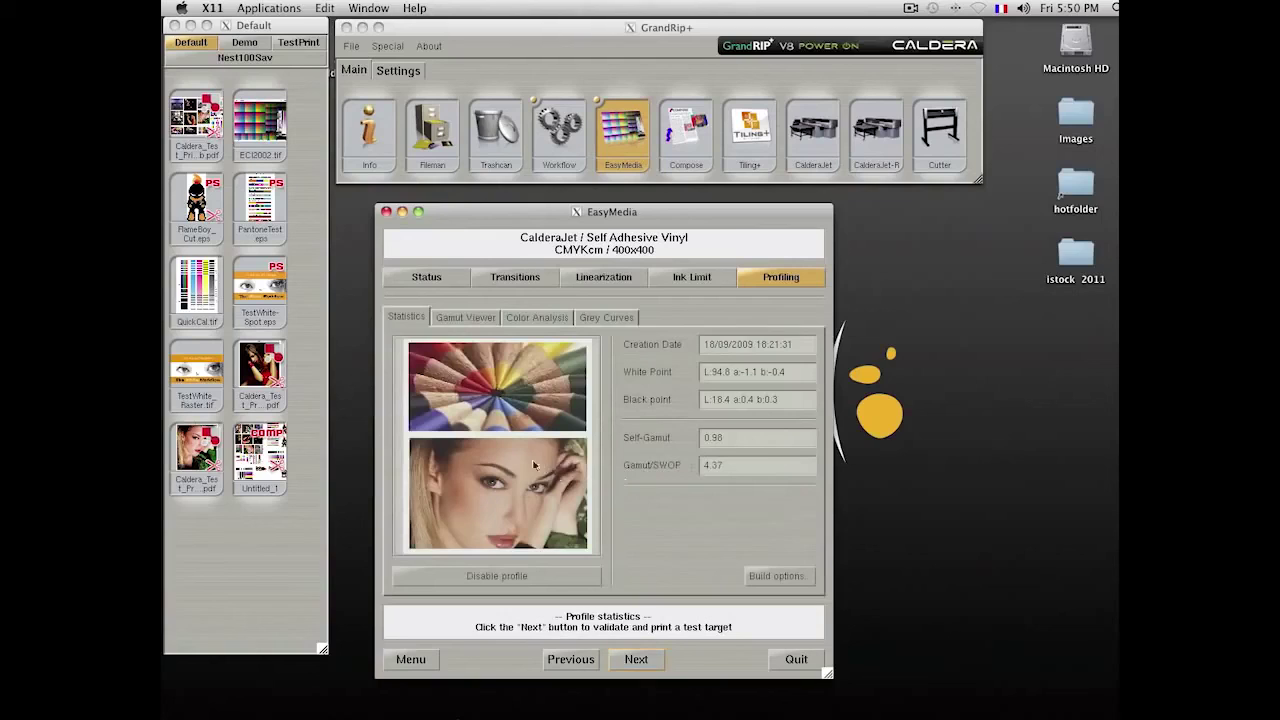
pyautogui.click(468, 318)
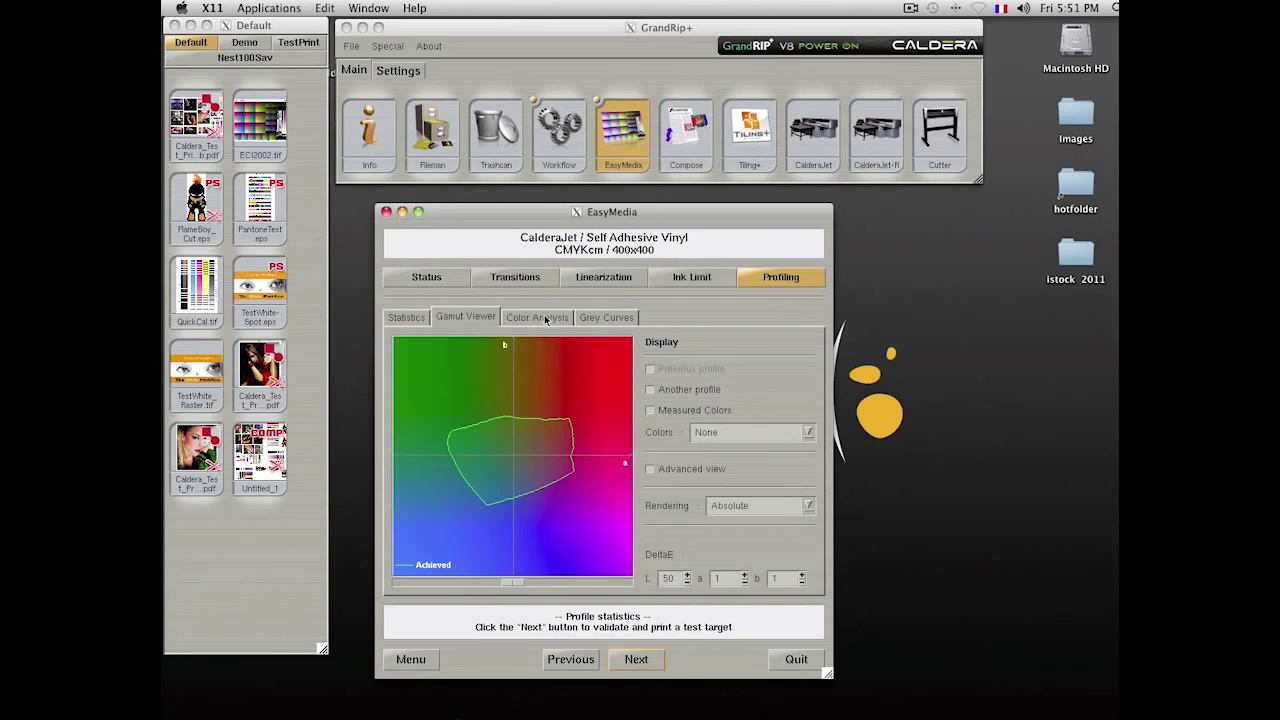
pyautogui.click(650, 469)
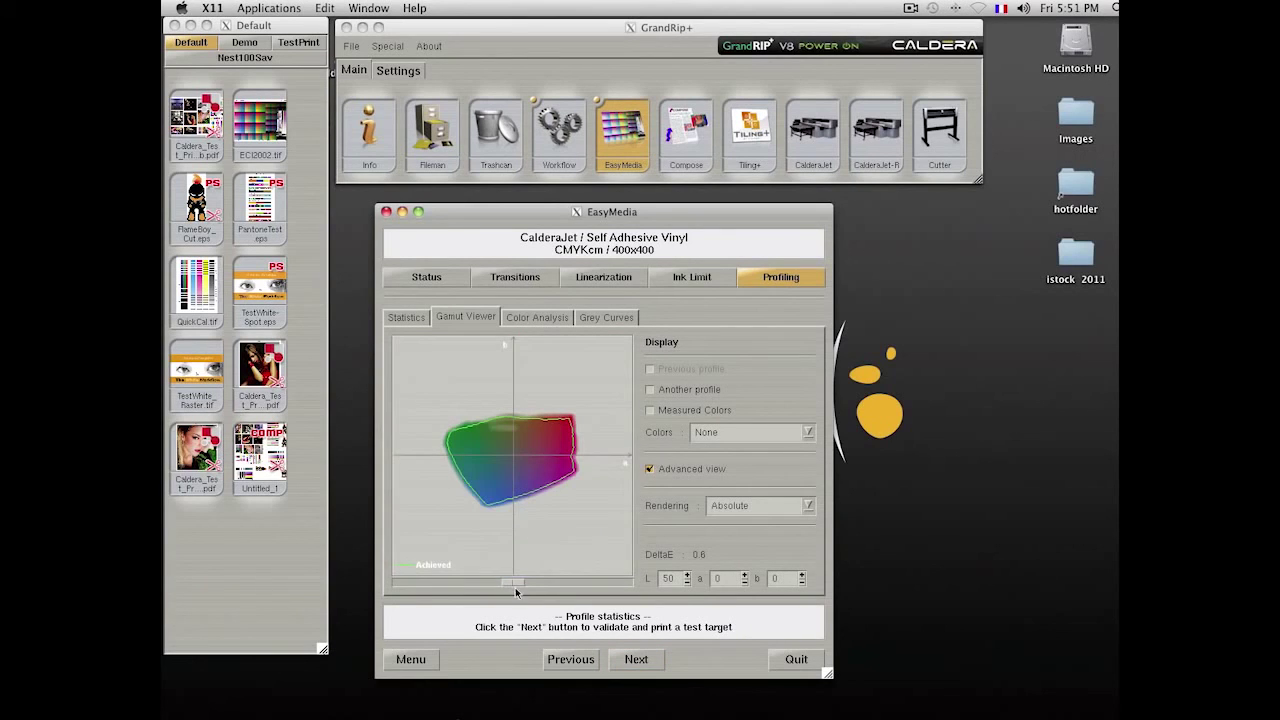
pyautogui.moveTo(513, 581)
pyautogui.mouseDown()
pyautogui.moveTo(498, 583)
pyautogui.moveTo(571, 588)
pyautogui.moveTo(520, 590)
pyautogui.mouseUp()
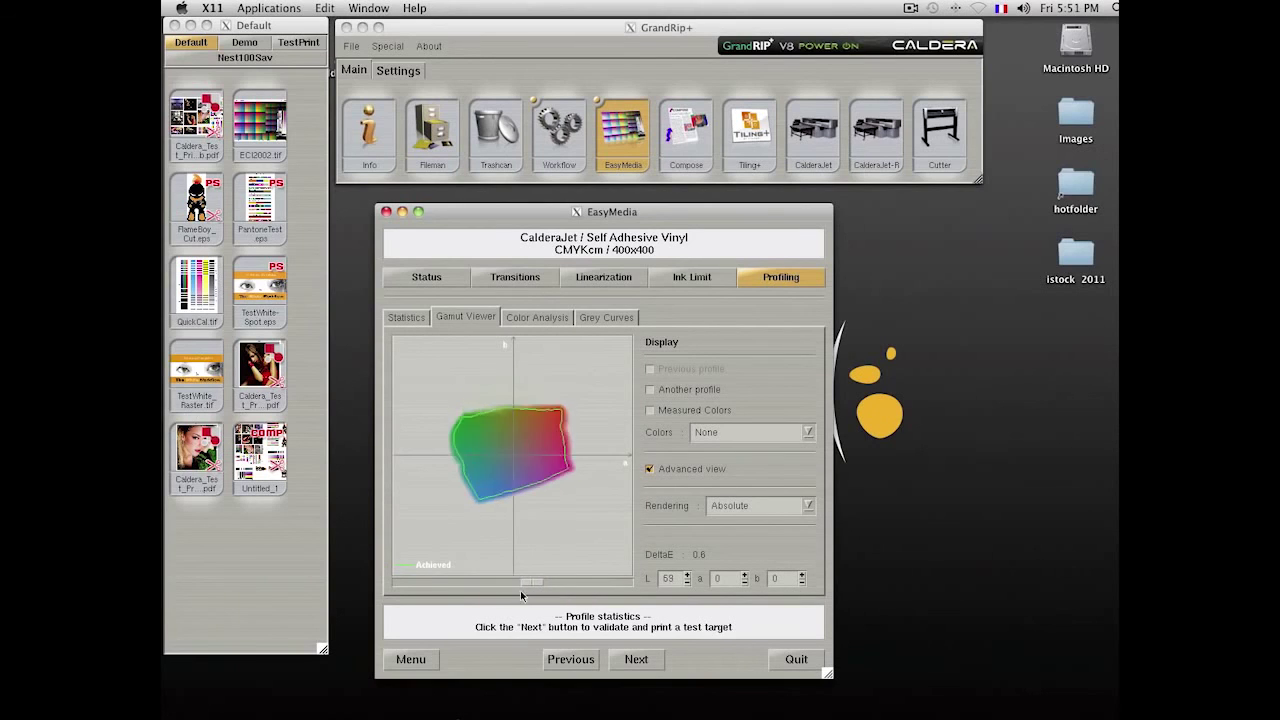
# - Examine the profile's color analysis, return to its statistics, and quit EasyMedia
pyautogui.click(541, 317)
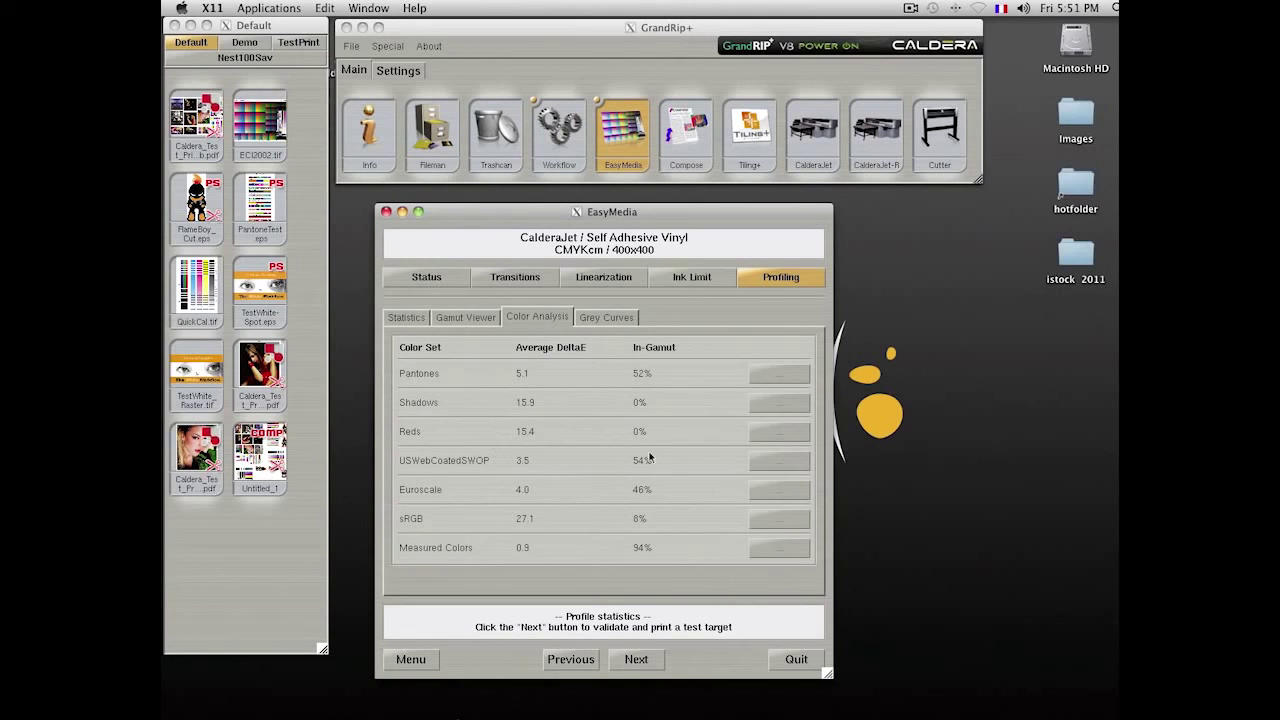
pyautogui.click(404, 317)
pyautogui.click(796, 660)
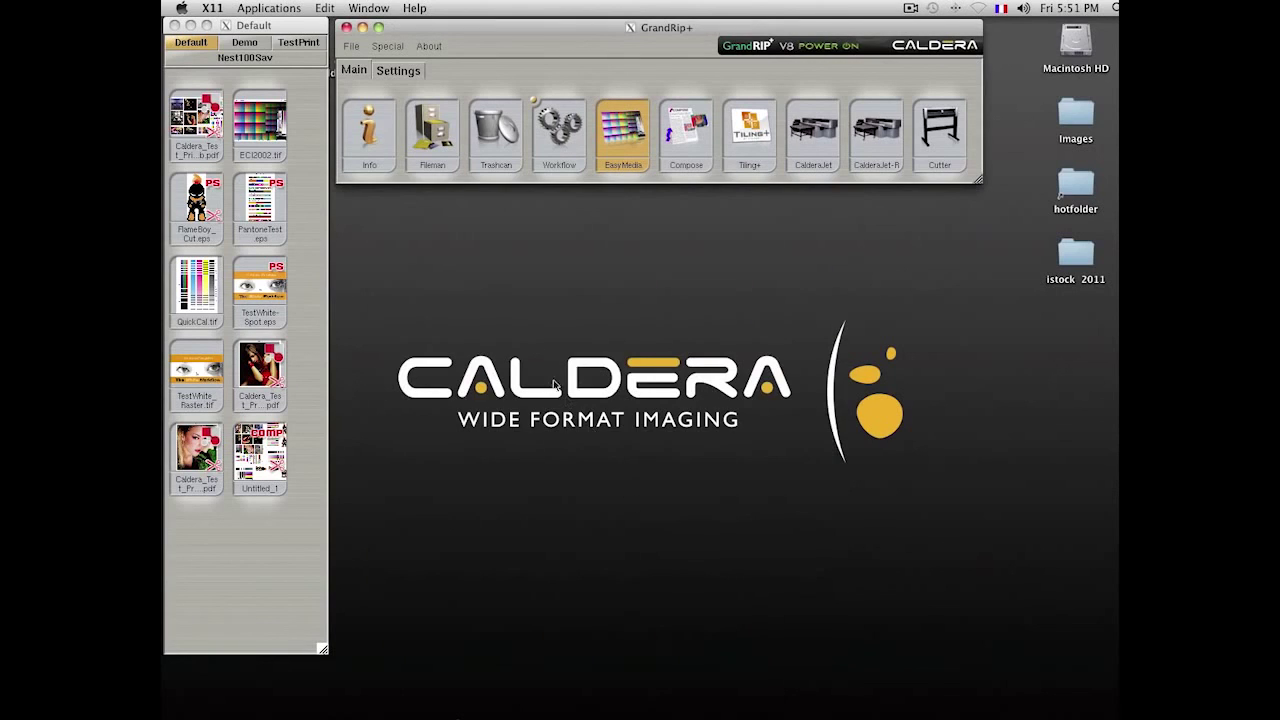
pyautogui.click(478, 222)
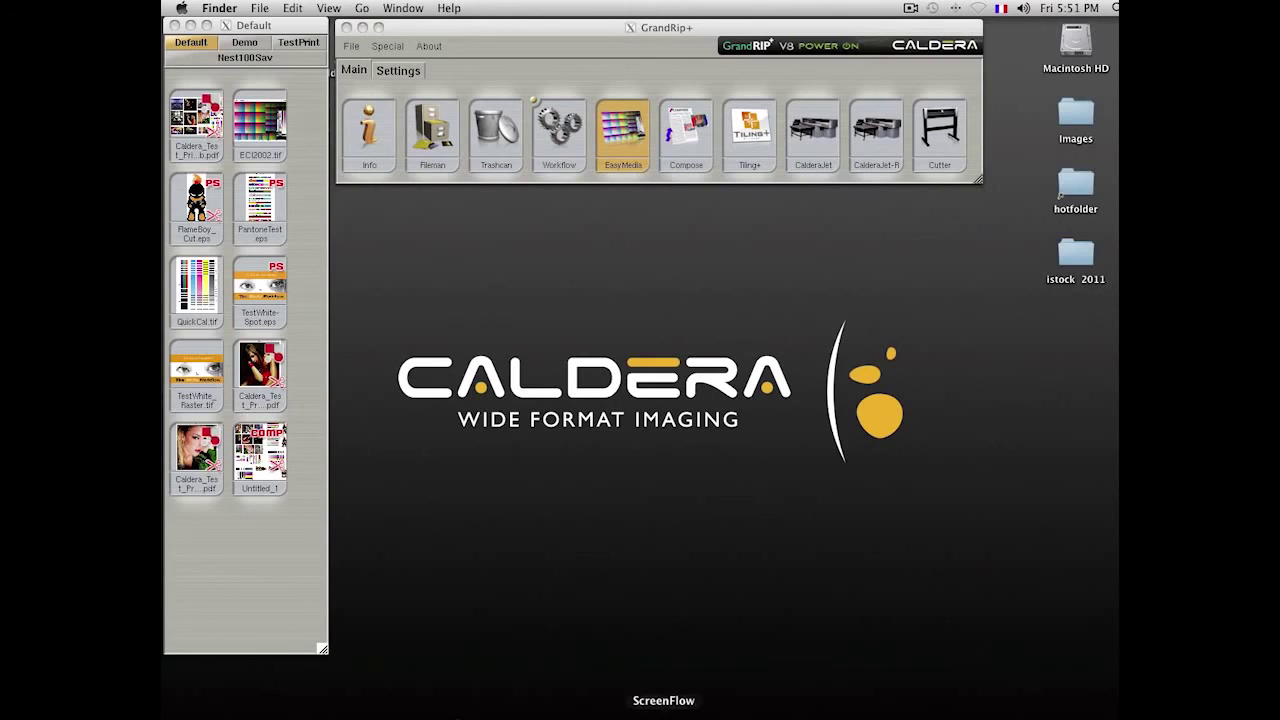